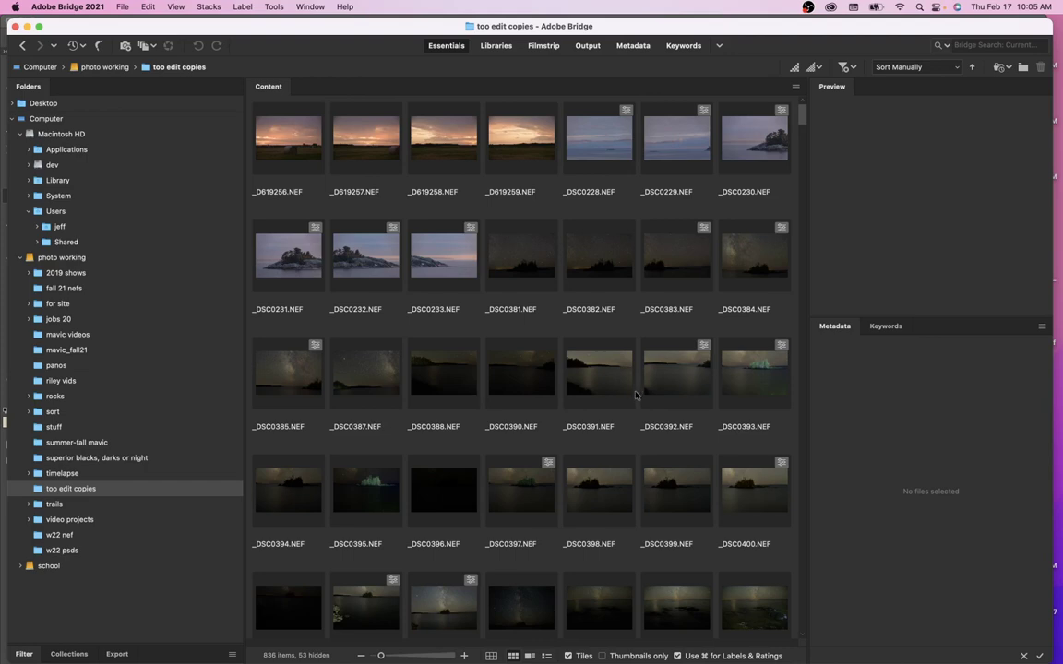
Look through the raw photo thumbnails in the "too edit copies" folder
scroll(635, 396, down, 15)
scroll(634, 396, up, 3)
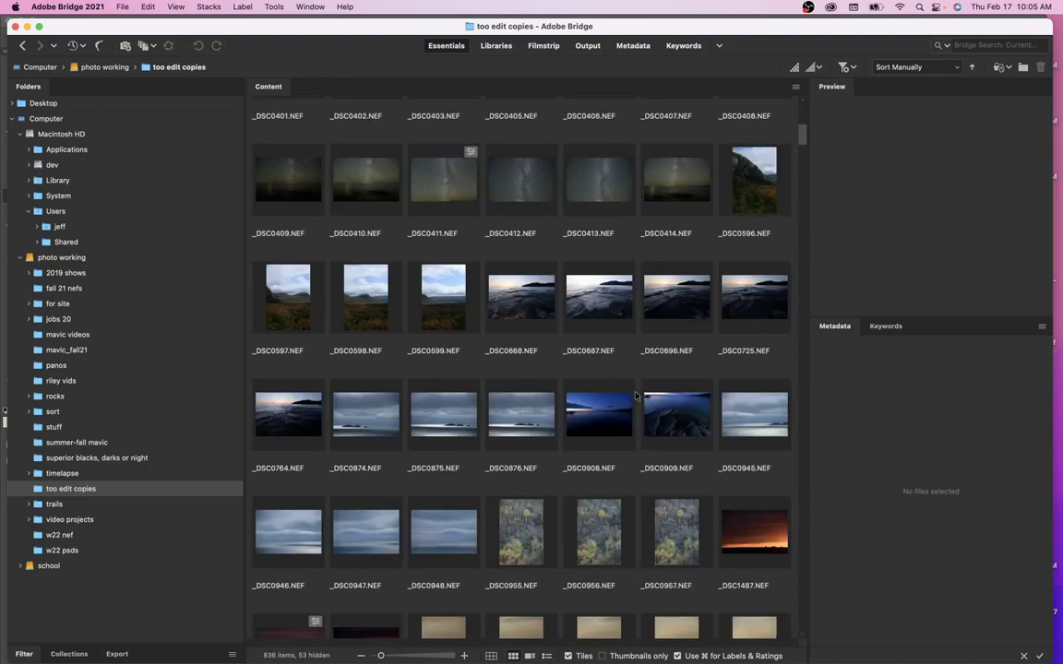
scroll(635, 396, up, 1)
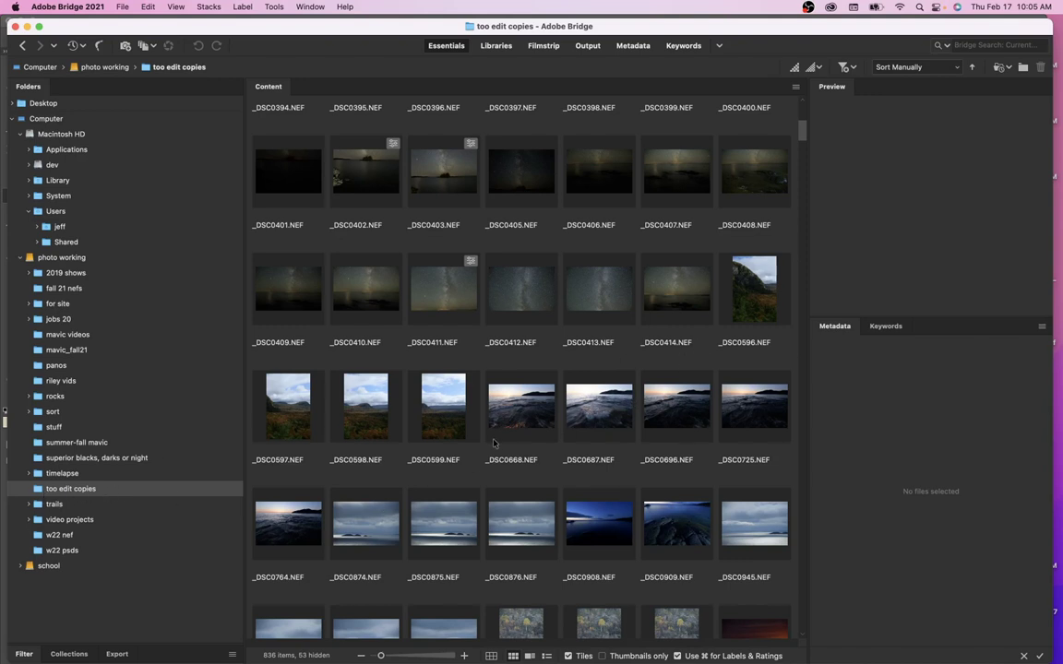
Open the "fall 21 nefs" folder and look through its raw photo thumbnails
click(67, 289)
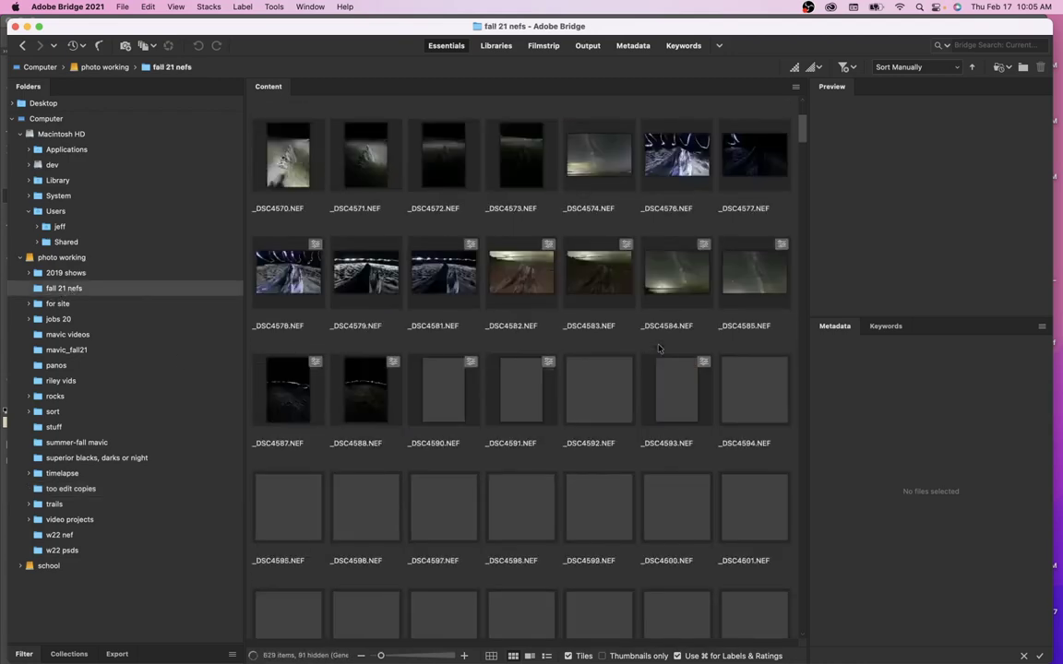
scroll(658, 348, down, 2)
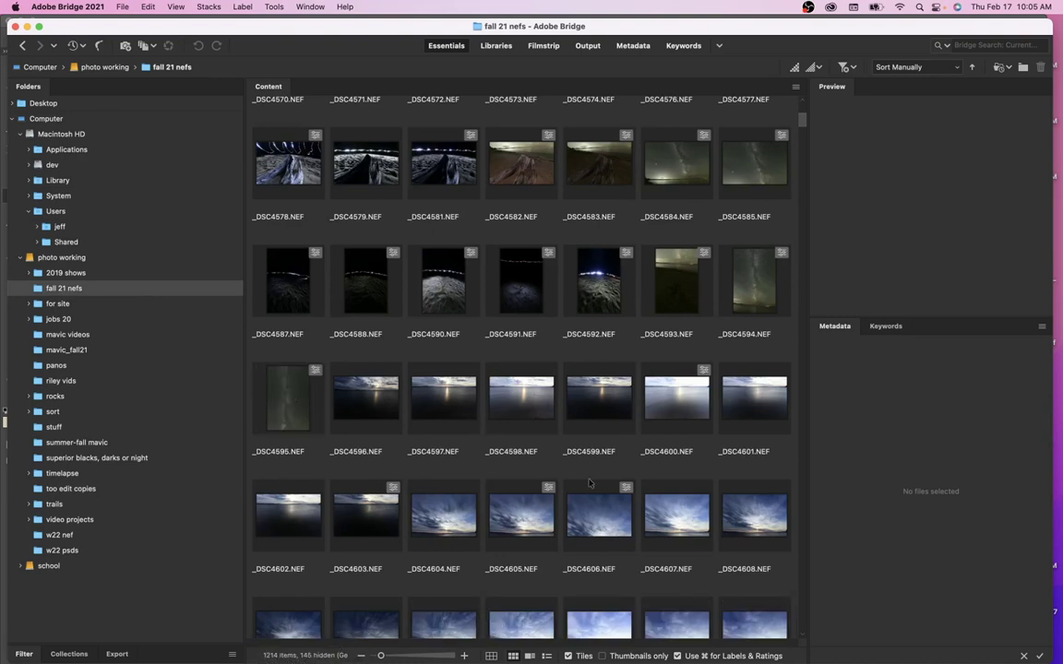
scroll(434, 485, down, 10)
scroll(480, 543, down, 20)
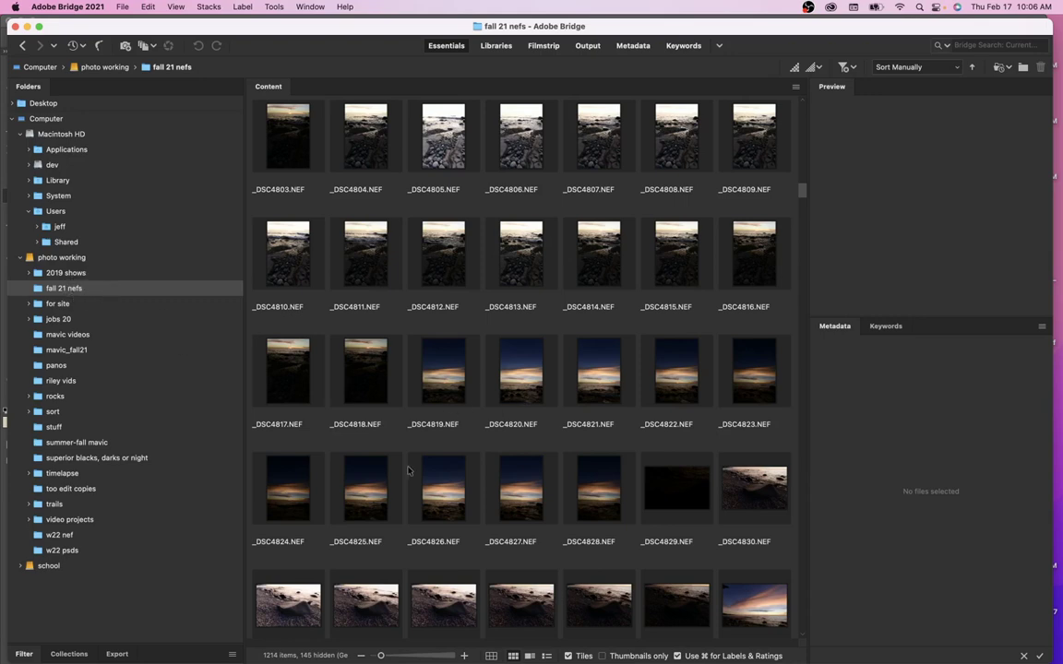
scroll(408, 471, down, 5)
scroll(408, 471, down, 20)
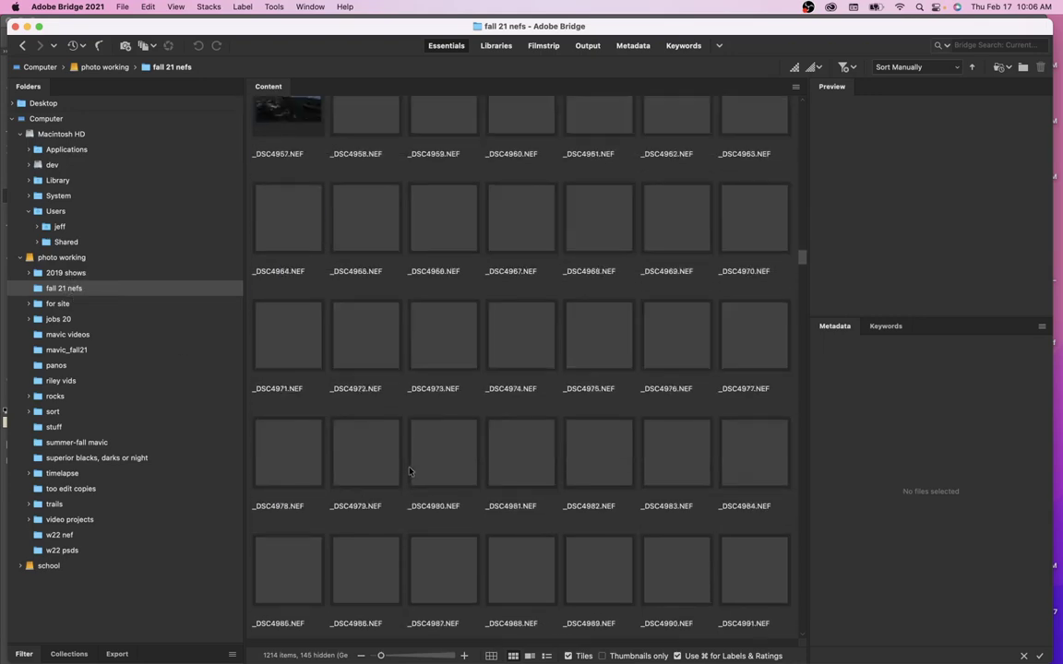
scroll(408, 472, up, 20)
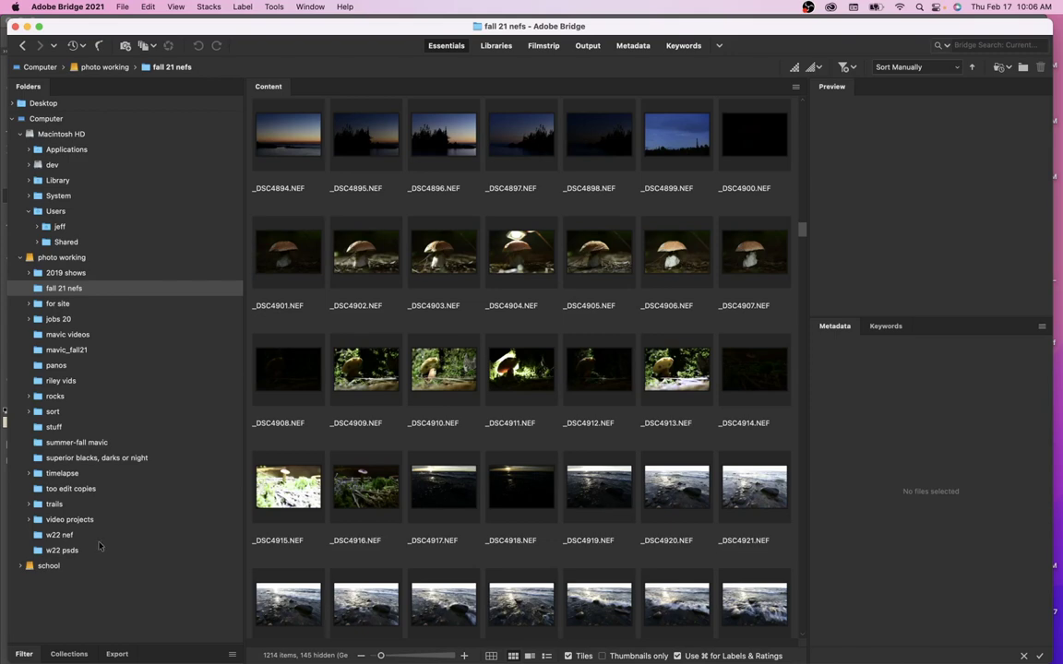
Return to the "too edit copies" folder and preview the sunrise wave shots from _DSC0668.NEF to _DSC0725.NEF
click(72, 488)
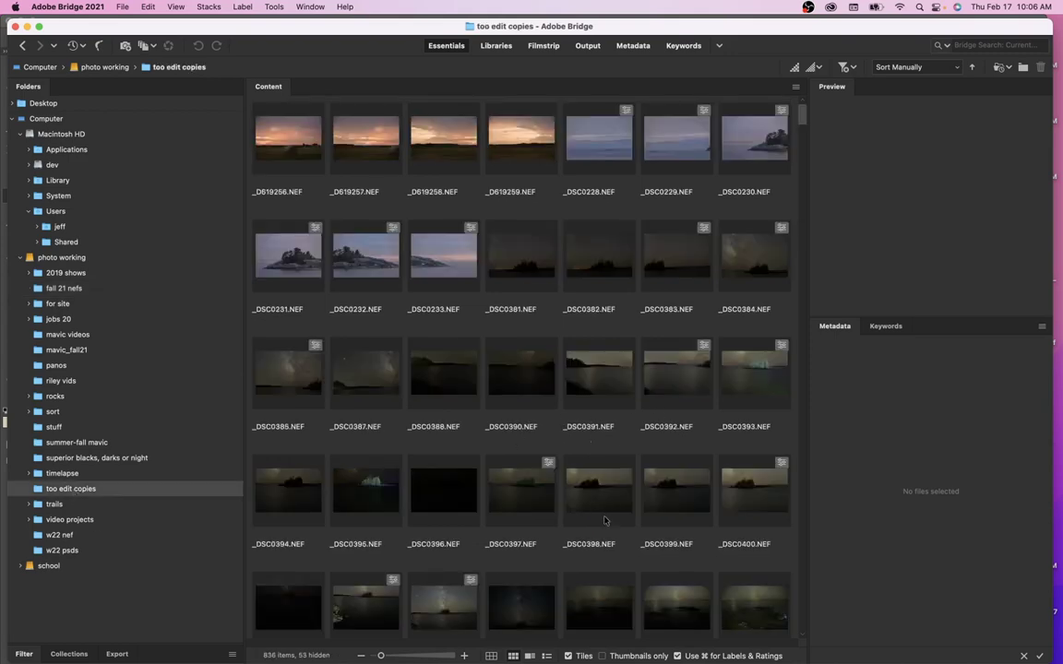
scroll(606, 516, down, 10)
scroll(605, 521, up, 4)
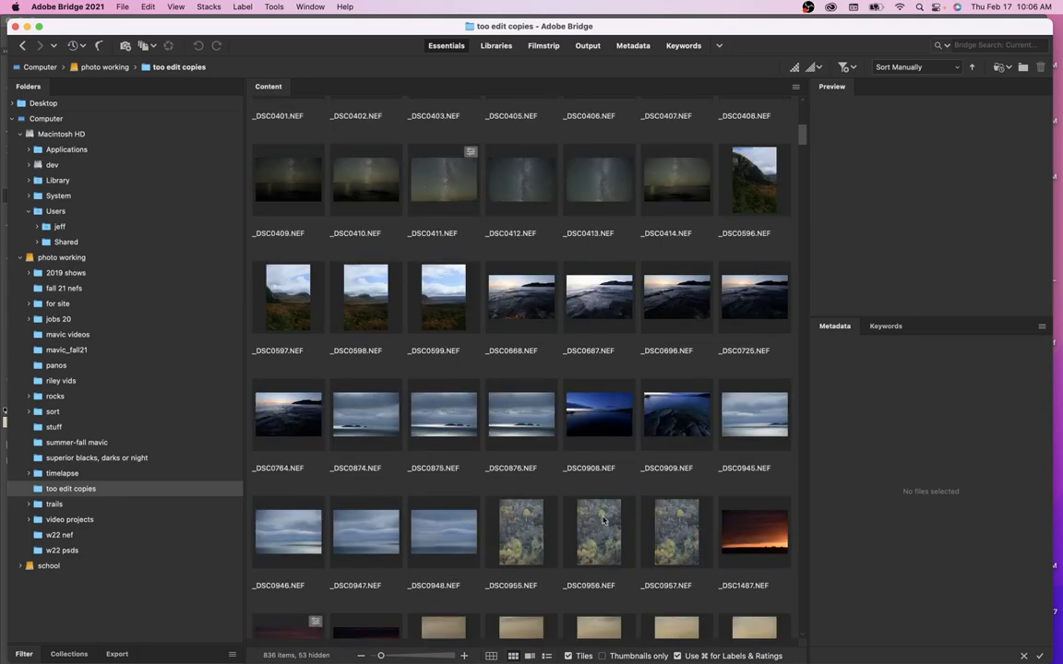
click(517, 293)
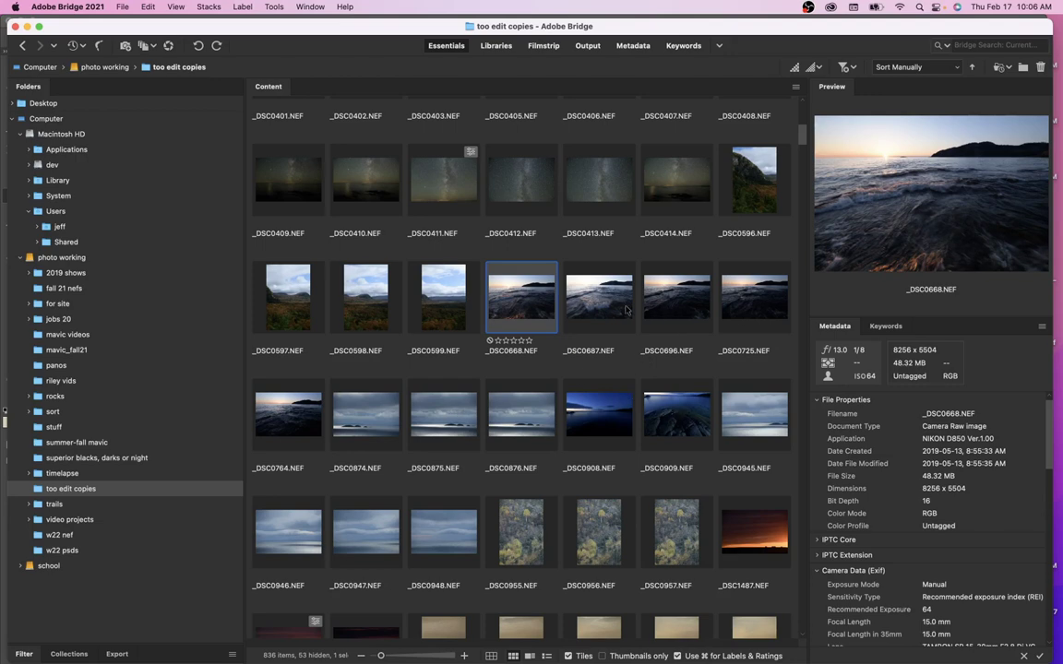
key(Right)
key(Right)
key(Right)
scroll(626, 315, down, 2)
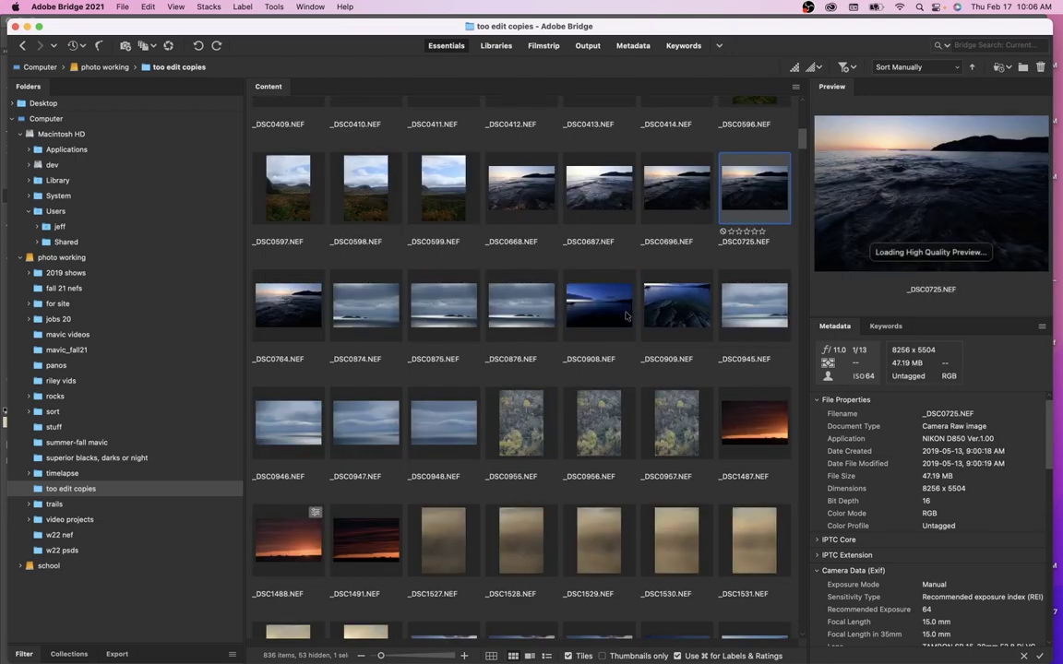
Preview and compare the blue-toned shoreline shots _DSC0908.NEF and _DSC0909.NEF
click(648, 309)
click(576, 314)
click(649, 310)
scroll(648, 310, down, 2)
scroll(648, 311, down, 4)
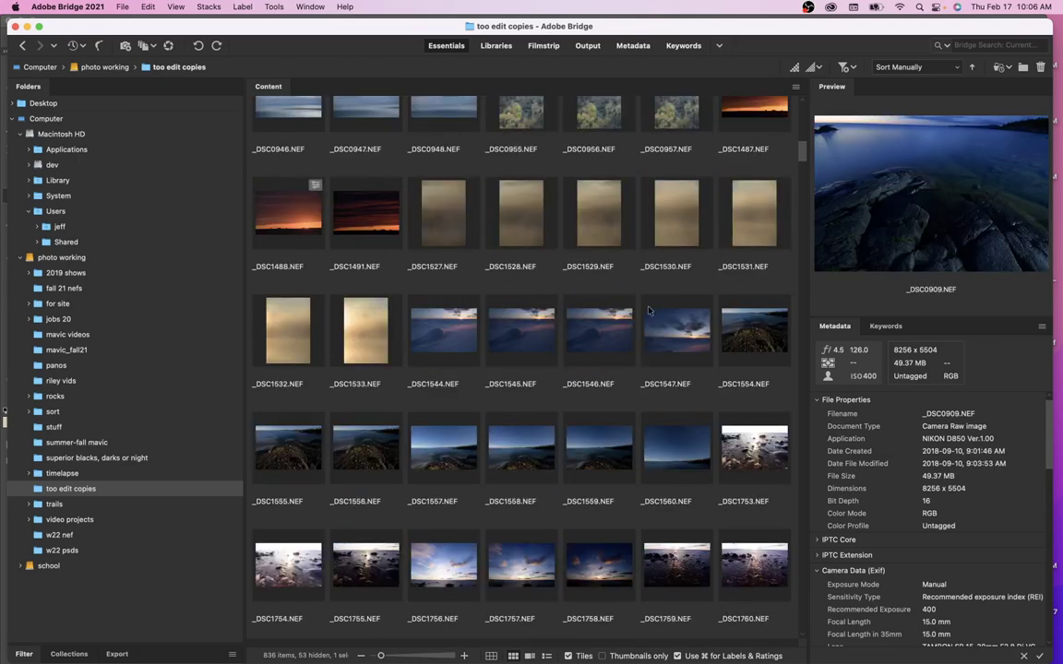
Preview the snowy sunset frames _DSC1544.NEF to _DSC1547.NEF one after another and compare their exposure and composition
click(648, 312)
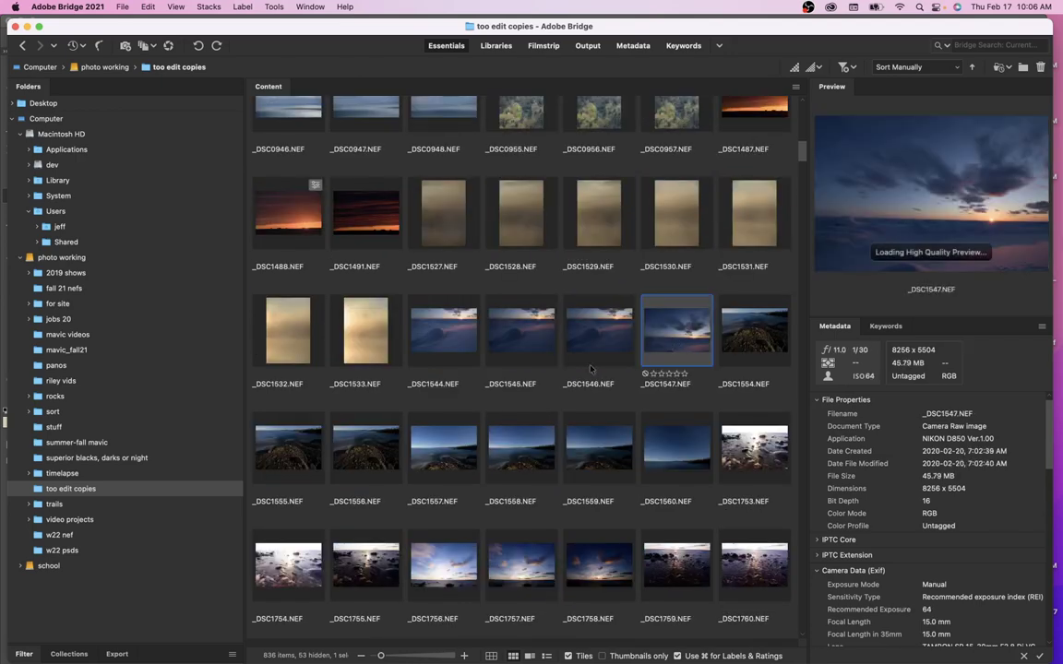
click(447, 338)
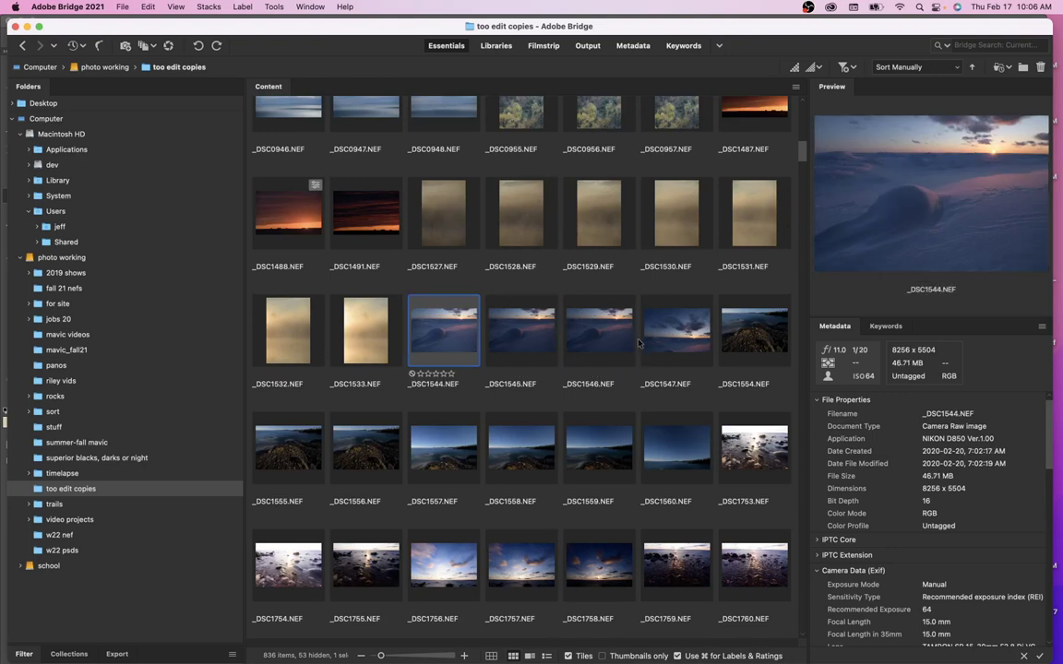
click(672, 340)
key(Left)
key(Left)
key(Left)
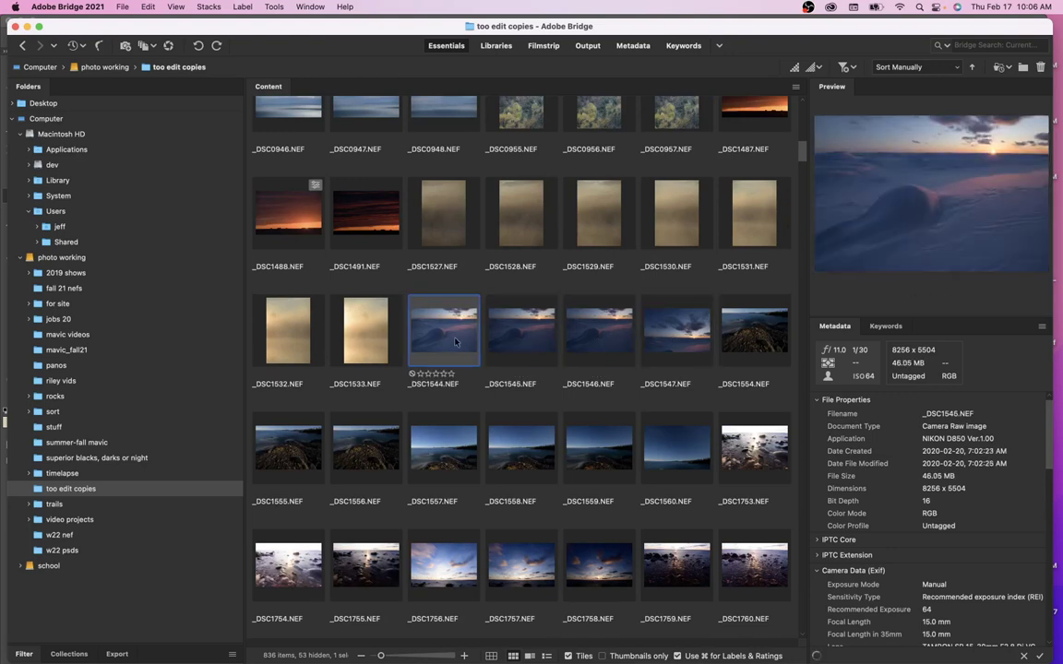
click(648, 341)
key(Left)
key(Left)
key(Left)
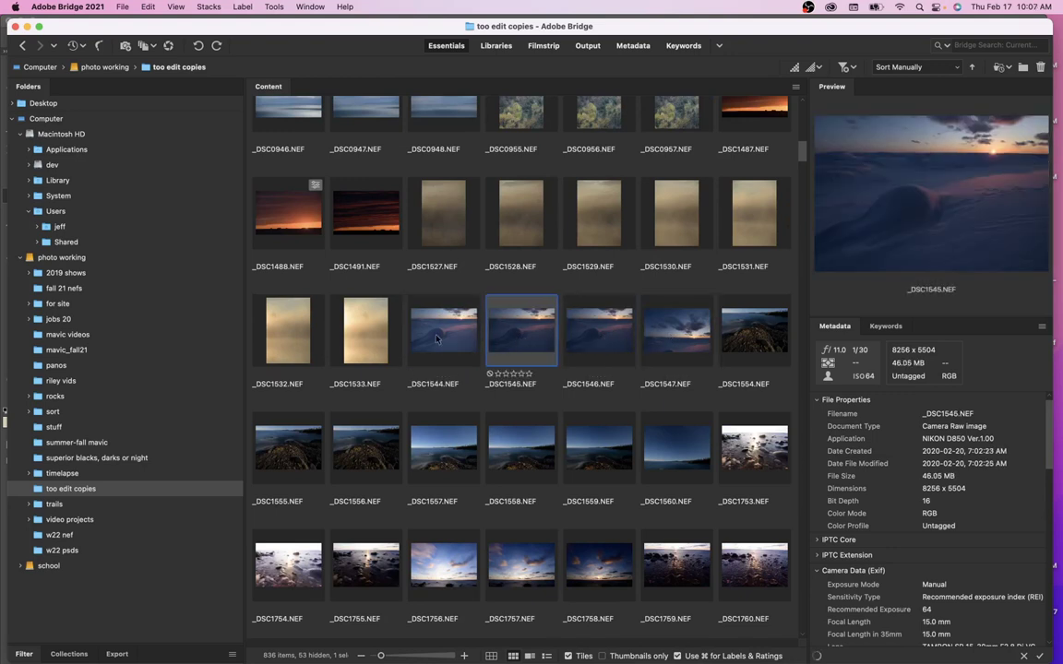
click(666, 341)
key(Left)
key(Left)
key(Left)
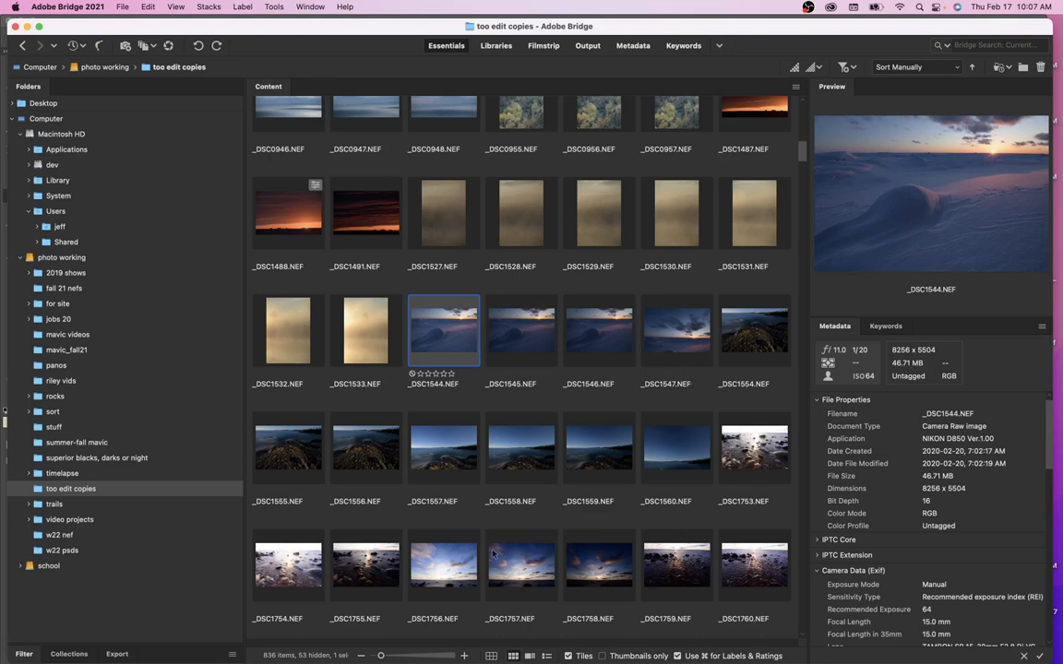
Preview the beach sunset shots from _DSC1756.NEF to _DSC1760.NEF for comparison
key(Down)
key(Down)
key(Right)
key(Right)
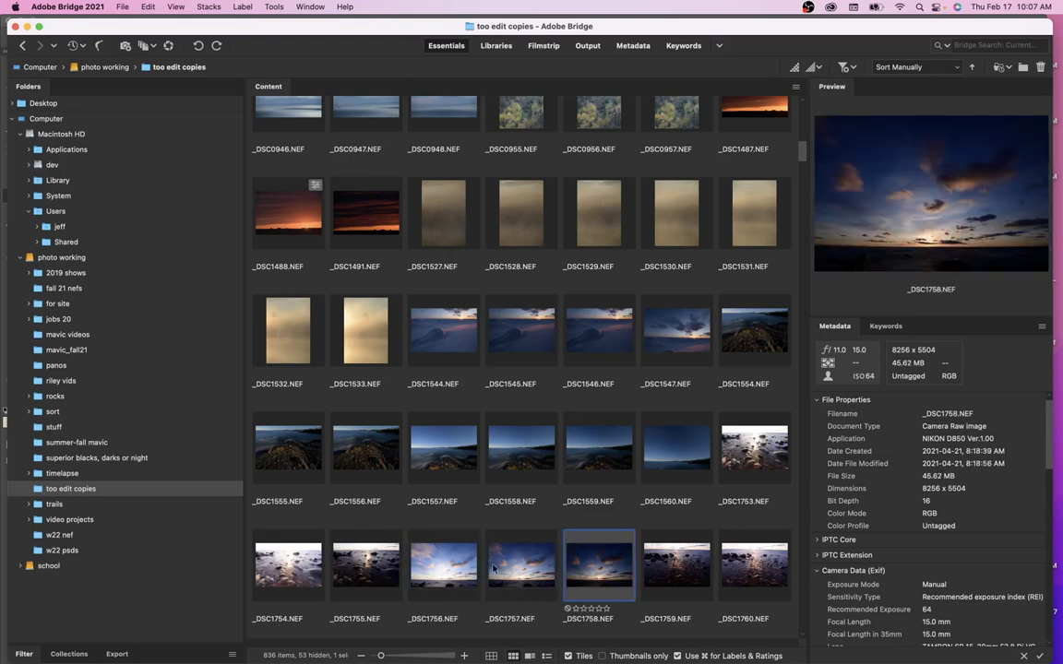
key(Left)
key(Left)
key(Right)
key(Right)
key(Right)
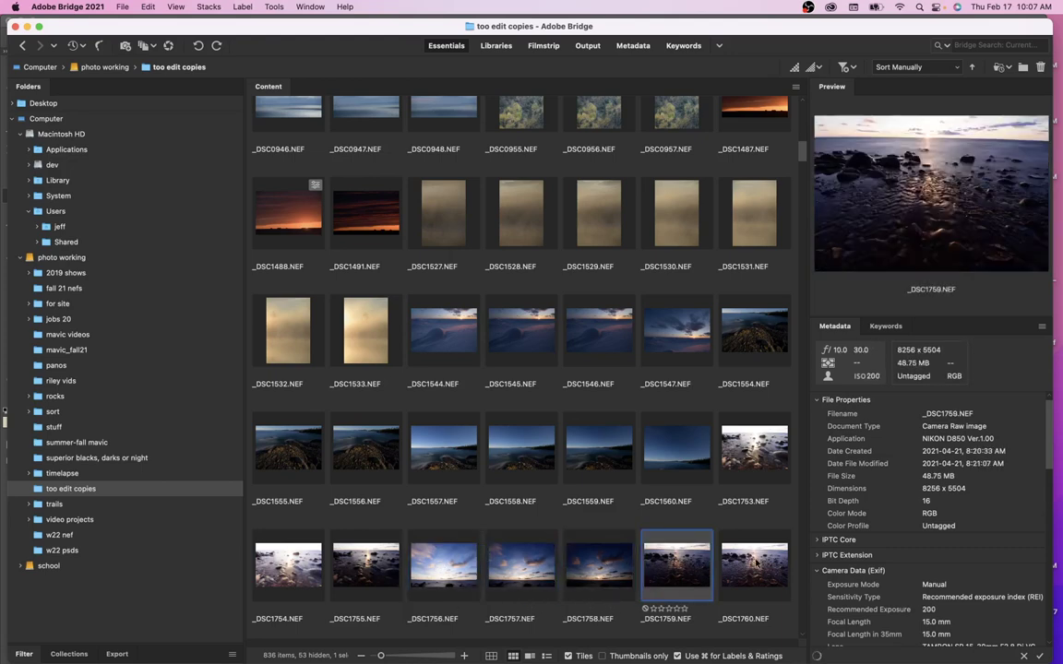
key(Right)
scroll(652, 614, down, 2)
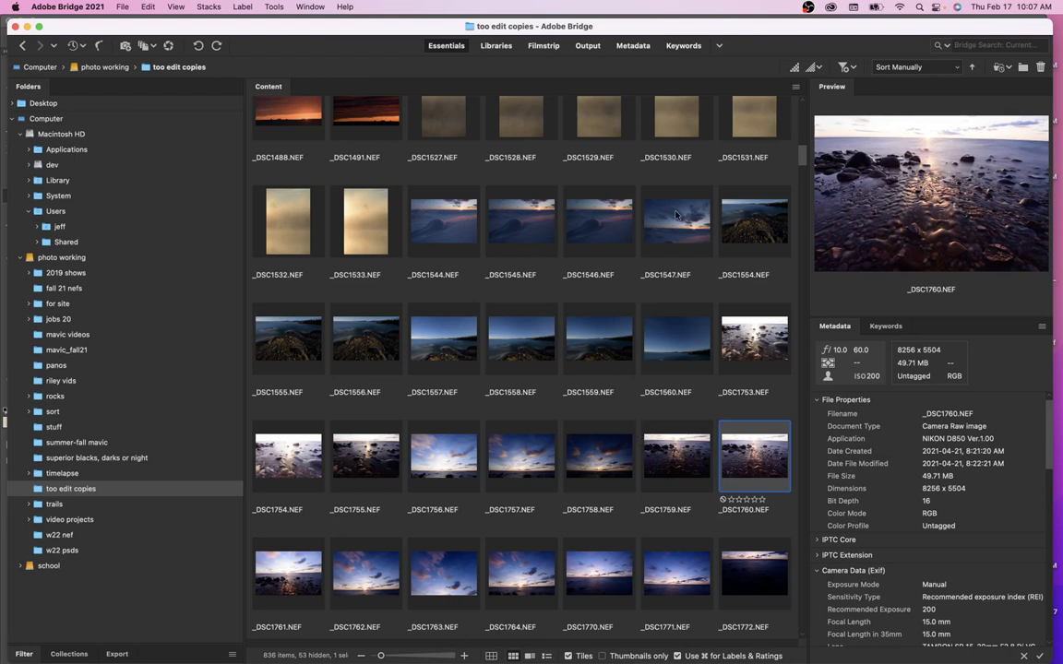
Open the four snowy sunset frames _DSC1544.NEF through _DSC1547.NEF together in Camera Raw
click(646, 214)
shift+click(441, 220)
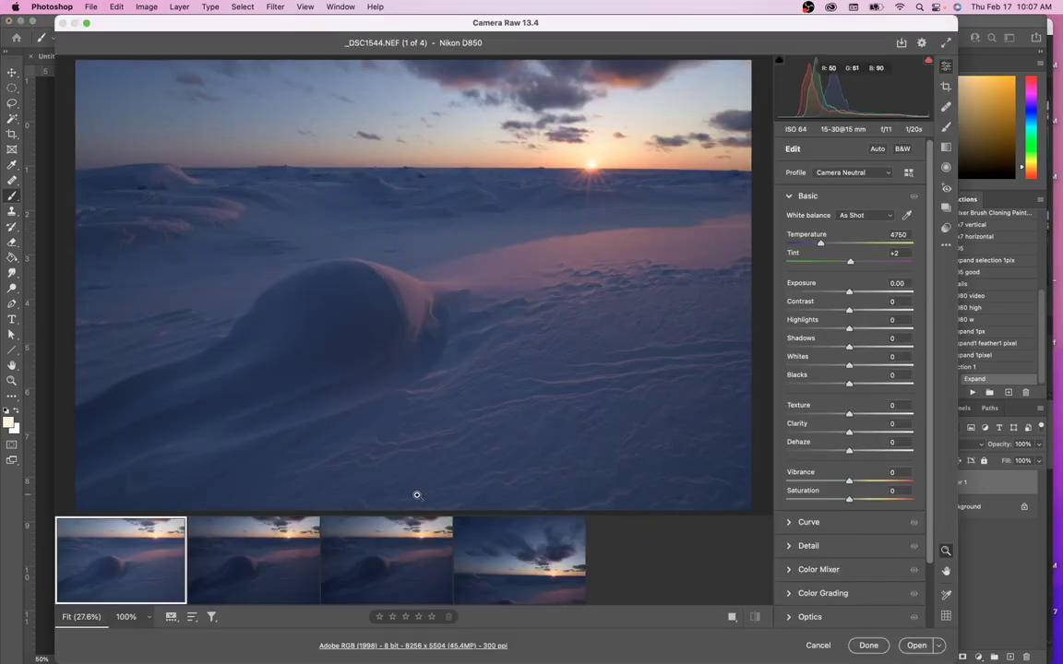
Examine the snow mound and horizon detail of _DSC1545.NEF up close
click(261, 568)
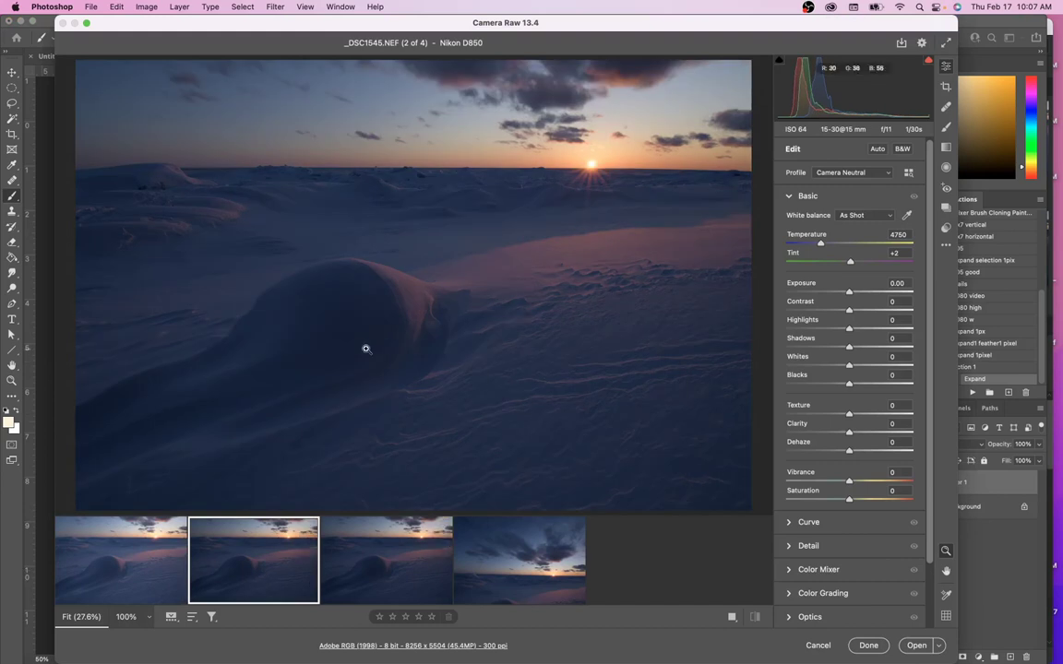
click(442, 356)
scroll(514, 385, up, 2)
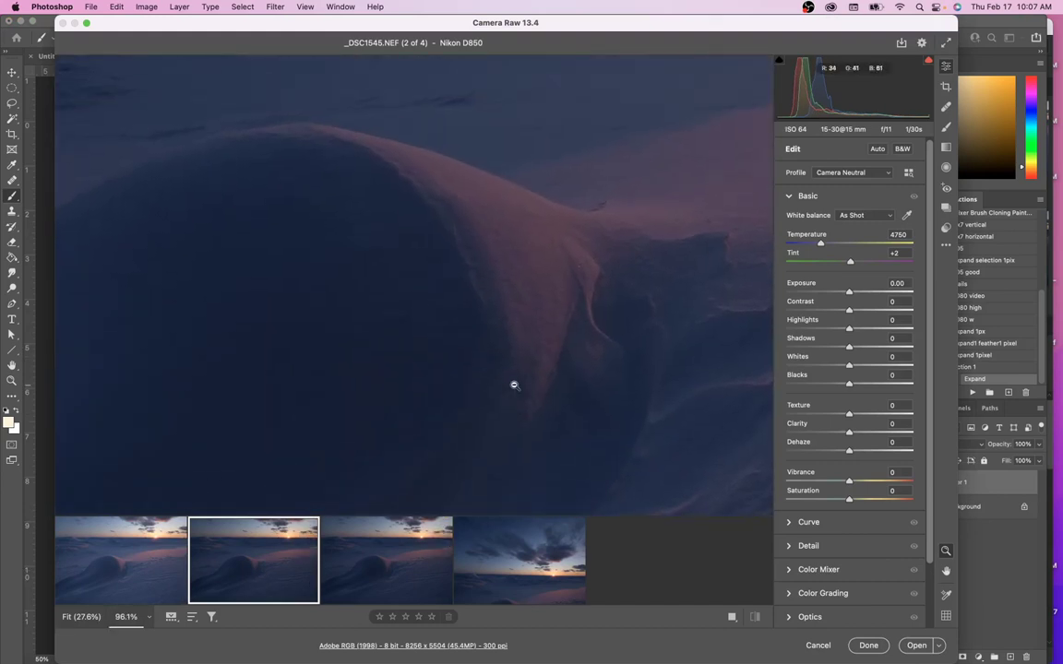
scroll(514, 385, up, 10)
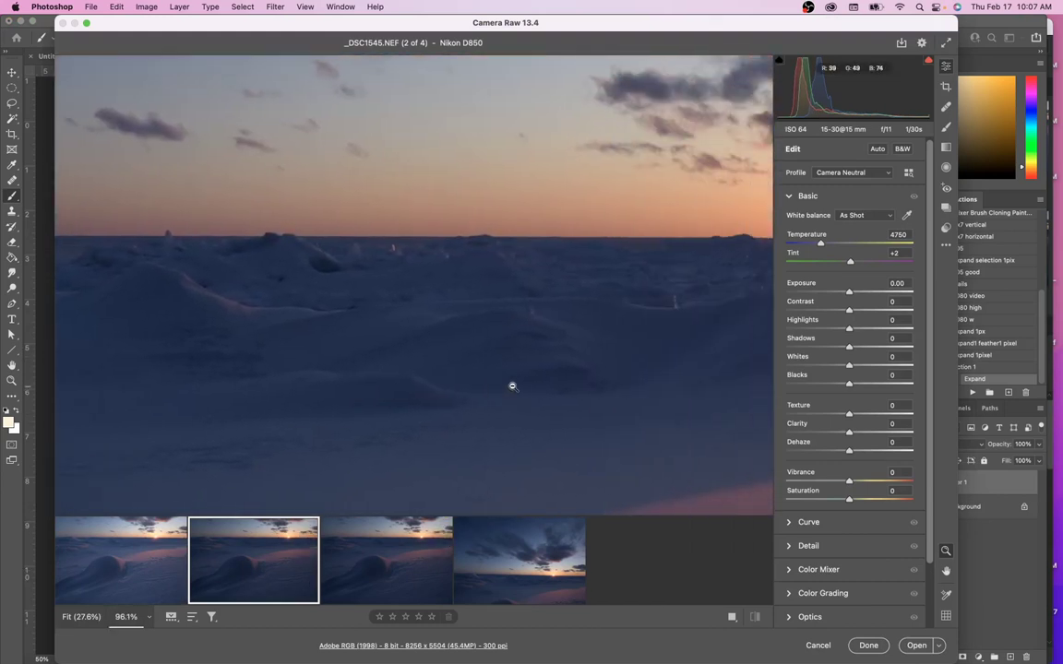
scroll(503, 388, down, 10)
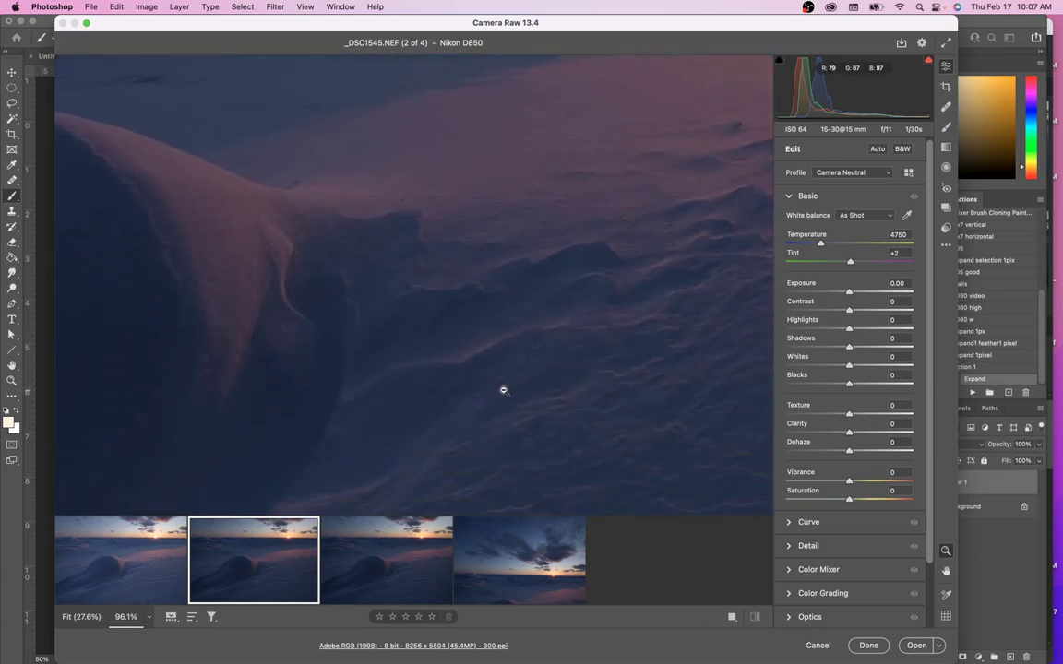
Examine the horizon, sun and foreground snow detail of _DSC1544.NEF up close
click(138, 567)
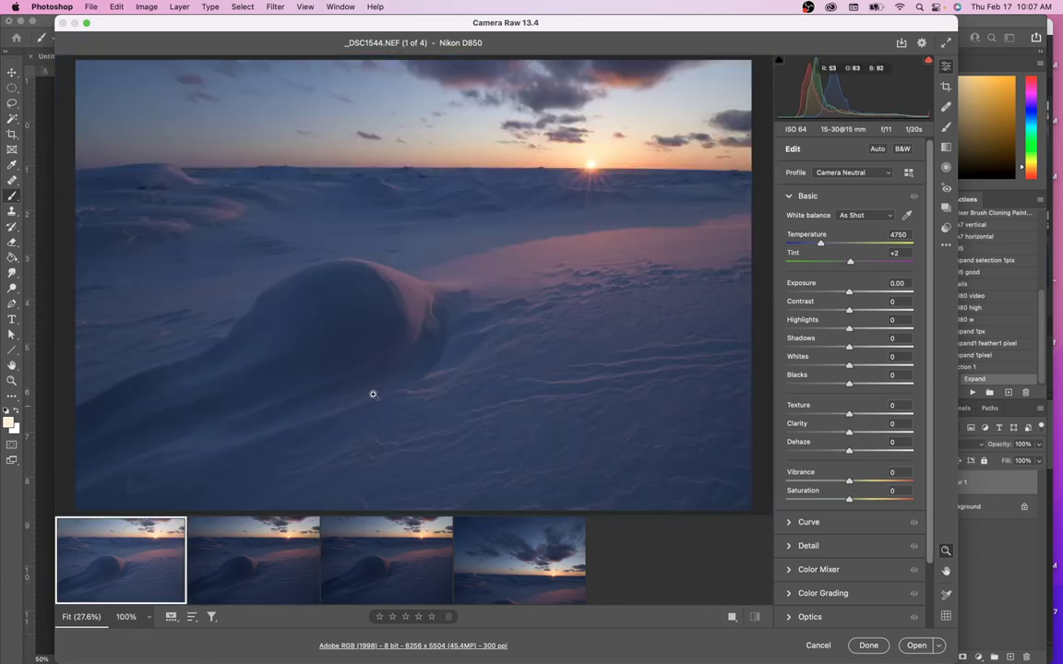
drag(391, 318, 465, 342)
scroll(465, 342, up, 10)
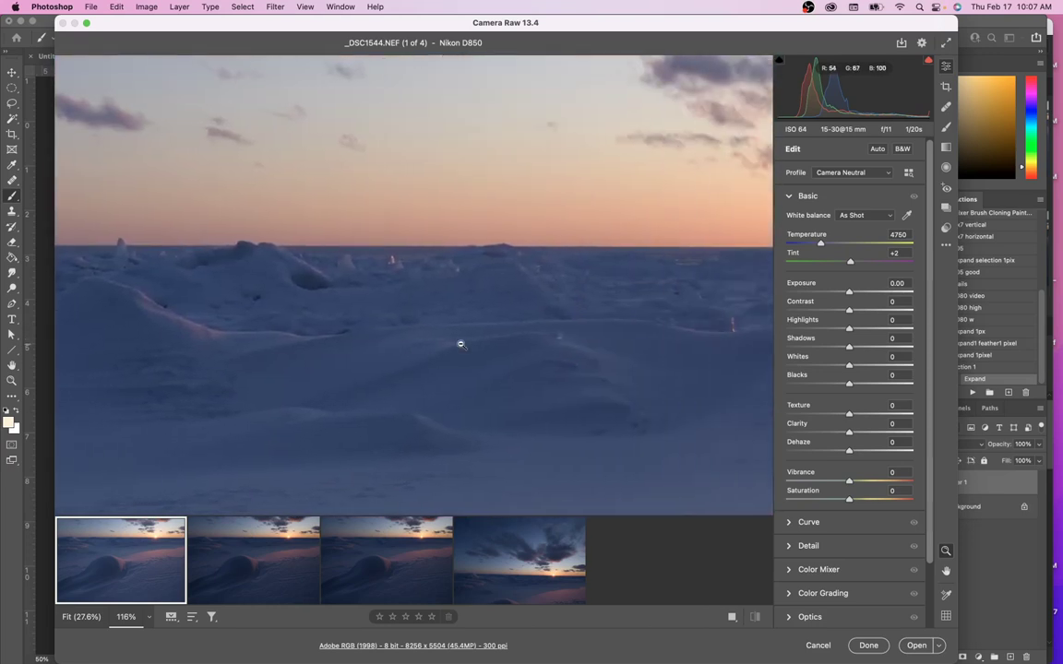
scroll(455, 346, right, 6)
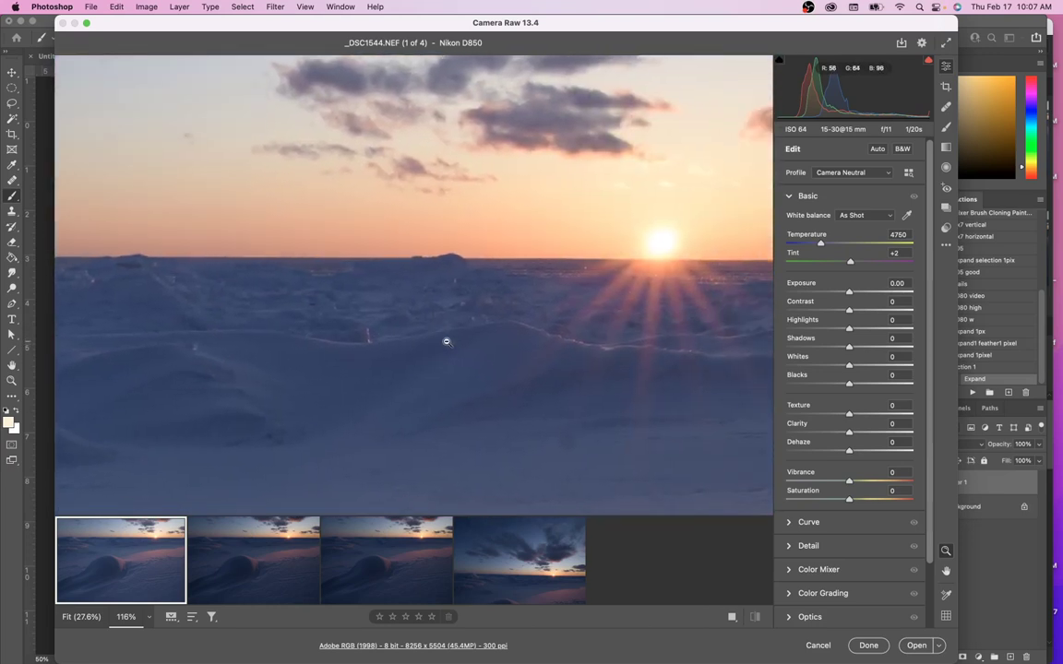
scroll(448, 341, down, 10)
scroll(447, 343, down, 10)
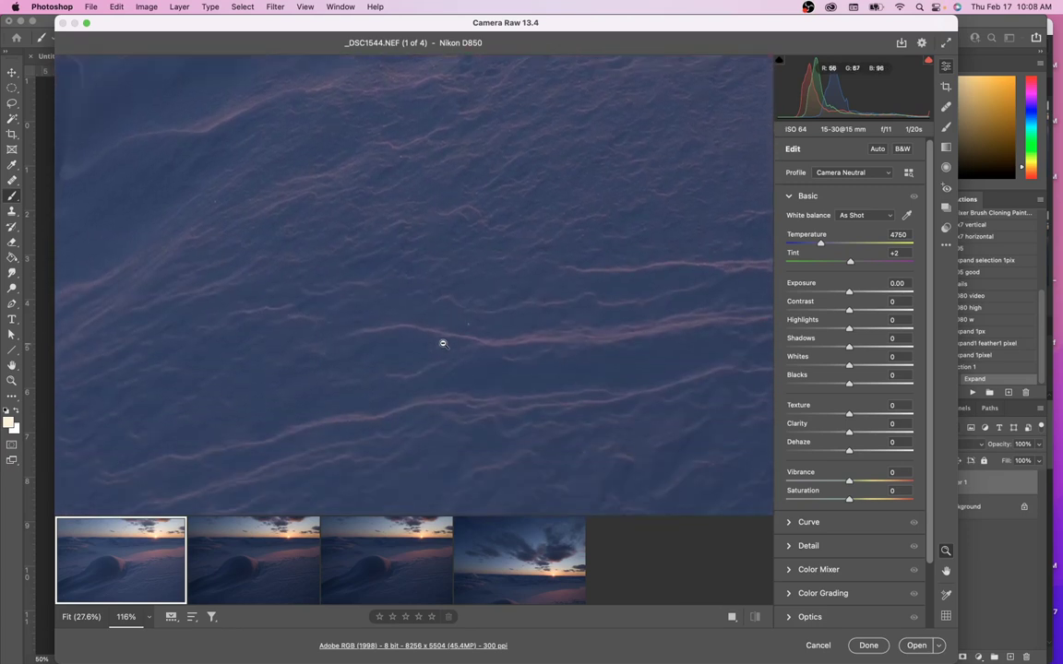
scroll(443, 343, down, 6)
Examine the snow mound, horizon and foreground detail of _DSC1546.NEF up close
click(396, 570)
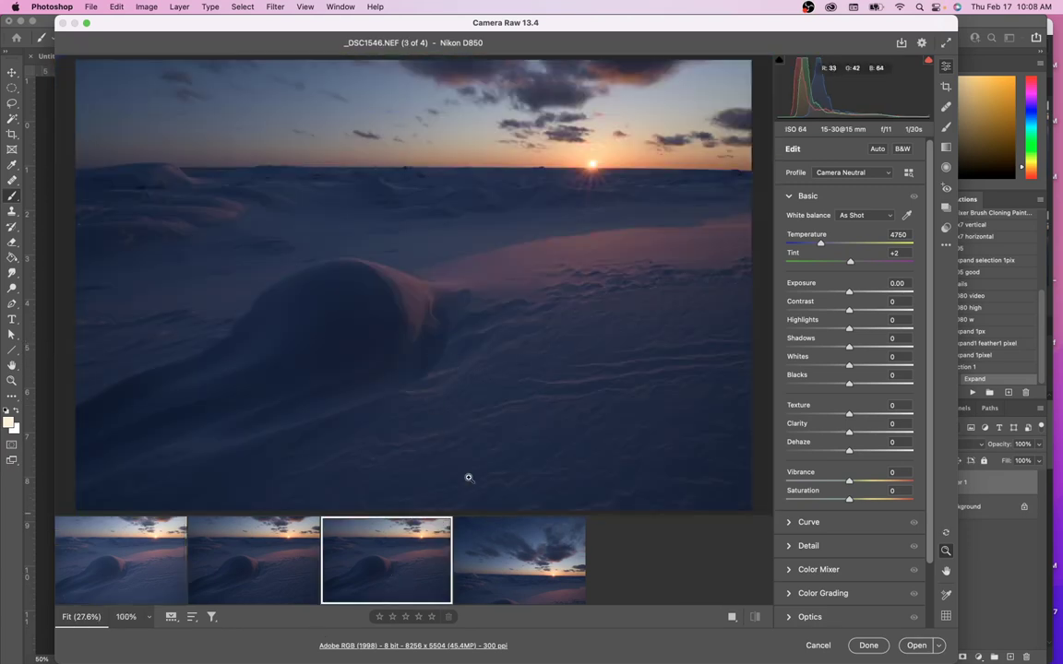
drag(416, 305, 509, 305)
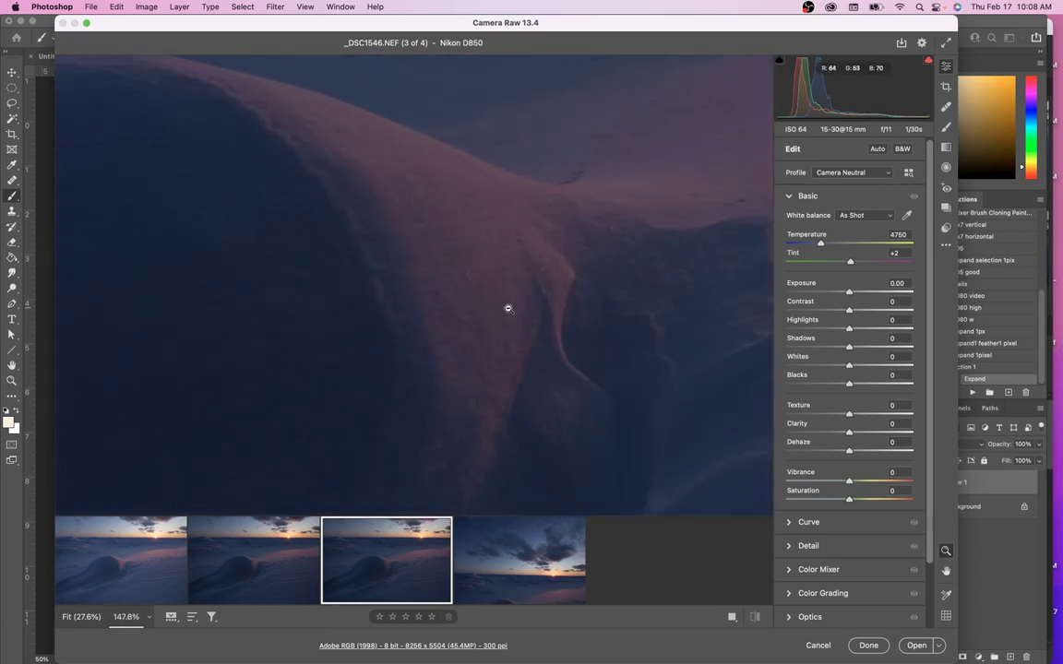
scroll(508, 307, up, 10)
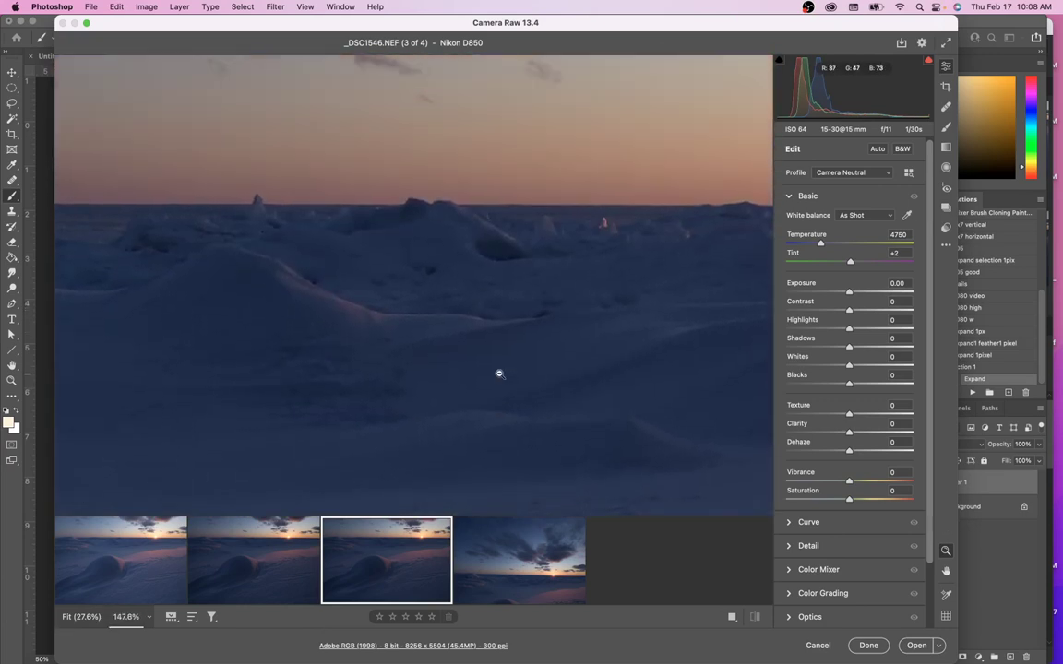
scroll(499, 374, right, 5)
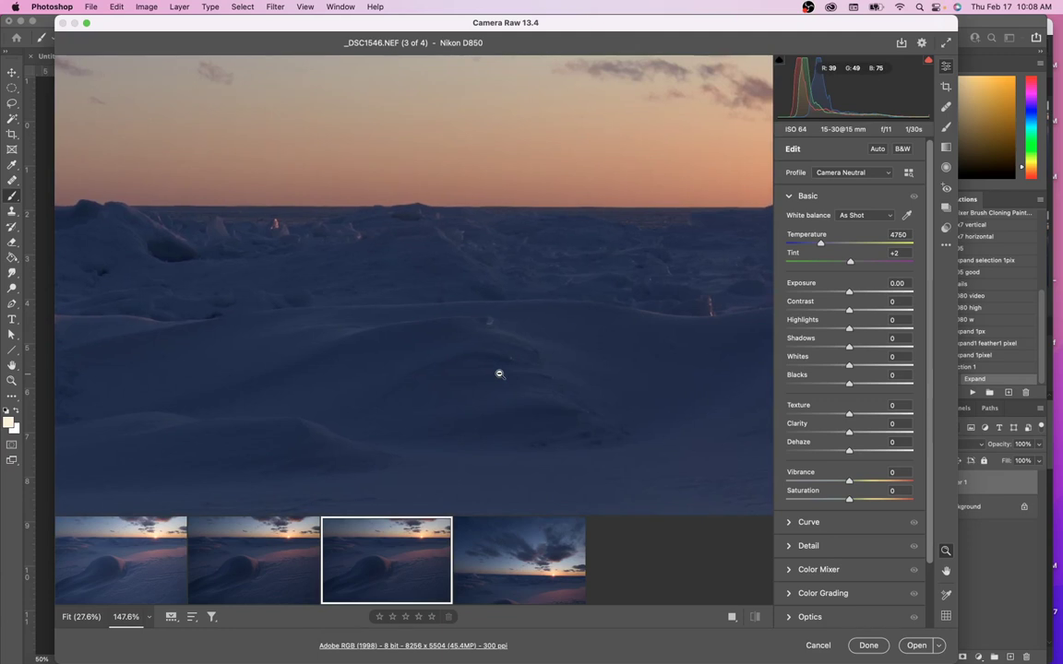
scroll(499, 374, down, 8)
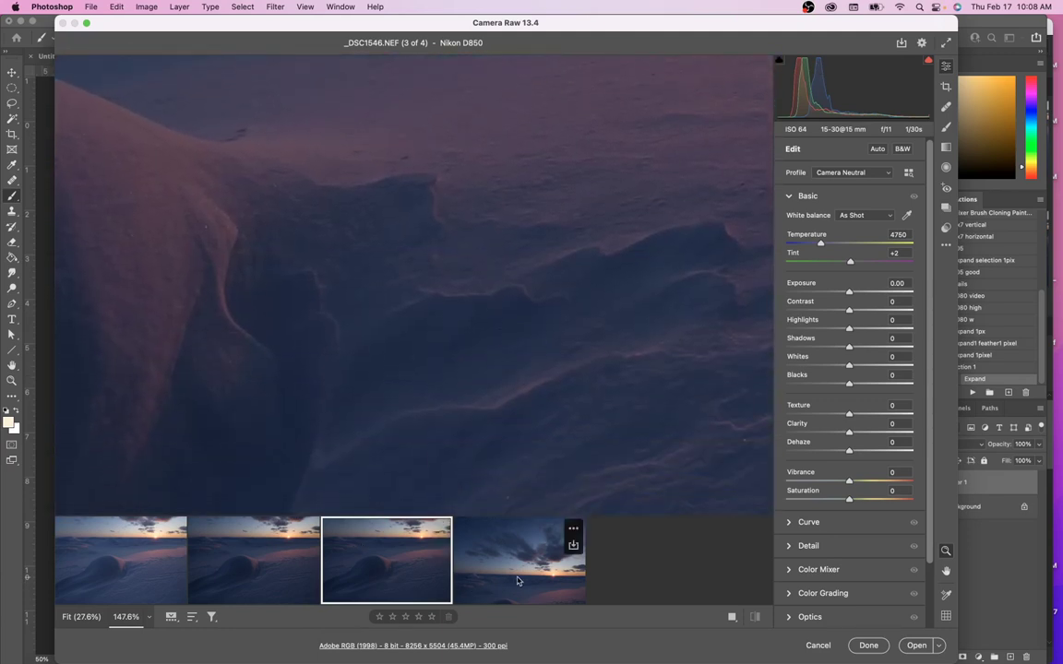
Examine the clouds, horizon and sun star of _DSC1547.NEF up close
click(516, 580)
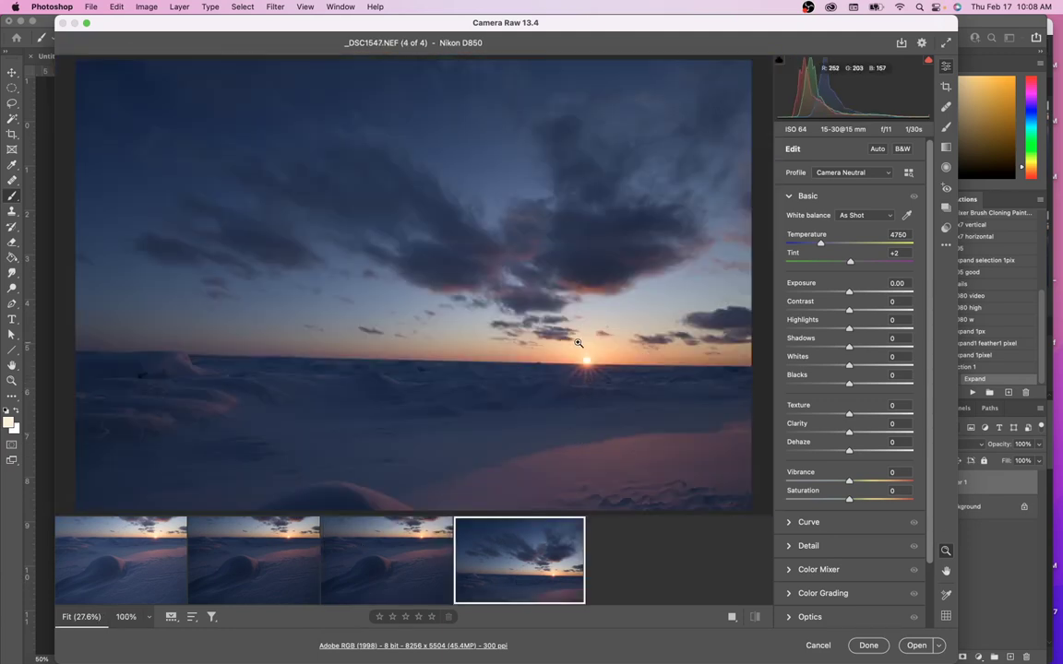
drag(527, 225, 602, 238)
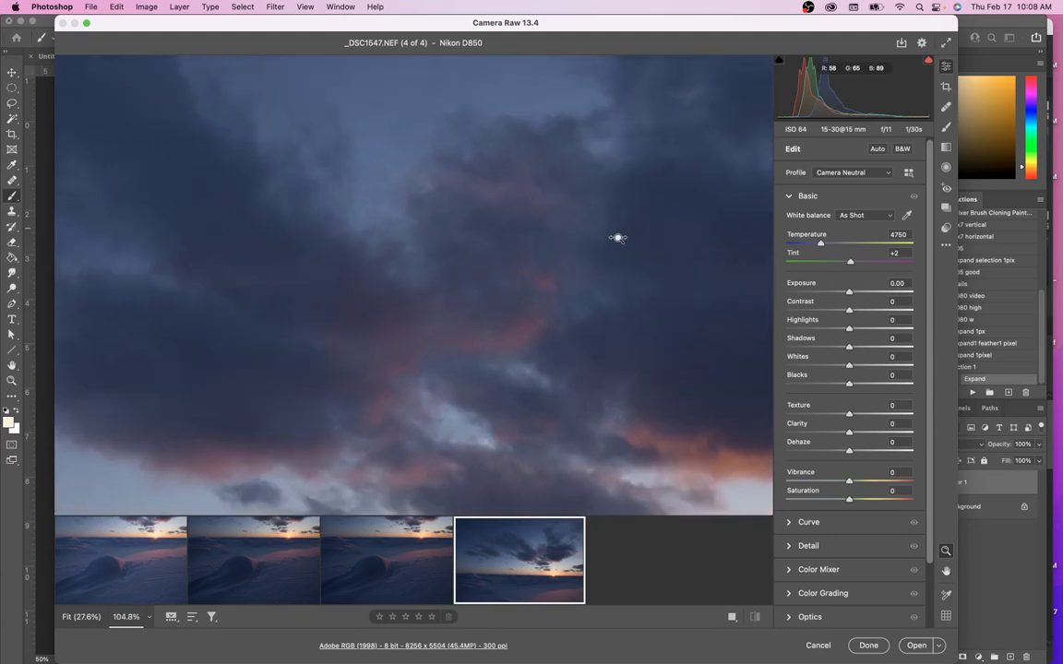
scroll(519, 373, down, 5)
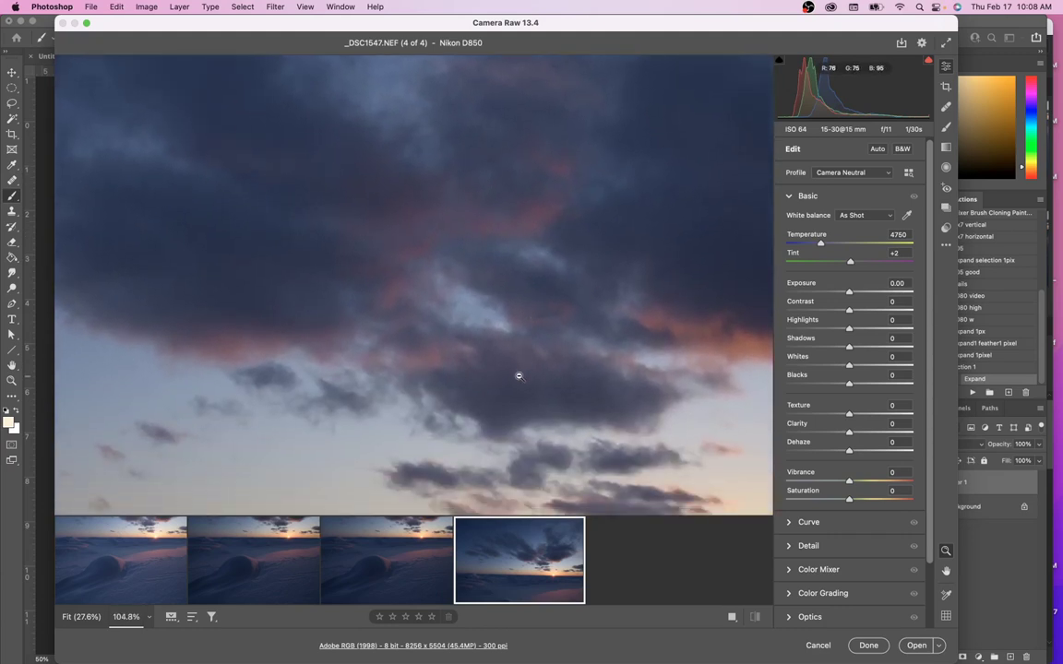
scroll(519, 375, down, 6)
scroll(534, 363, down, 1)
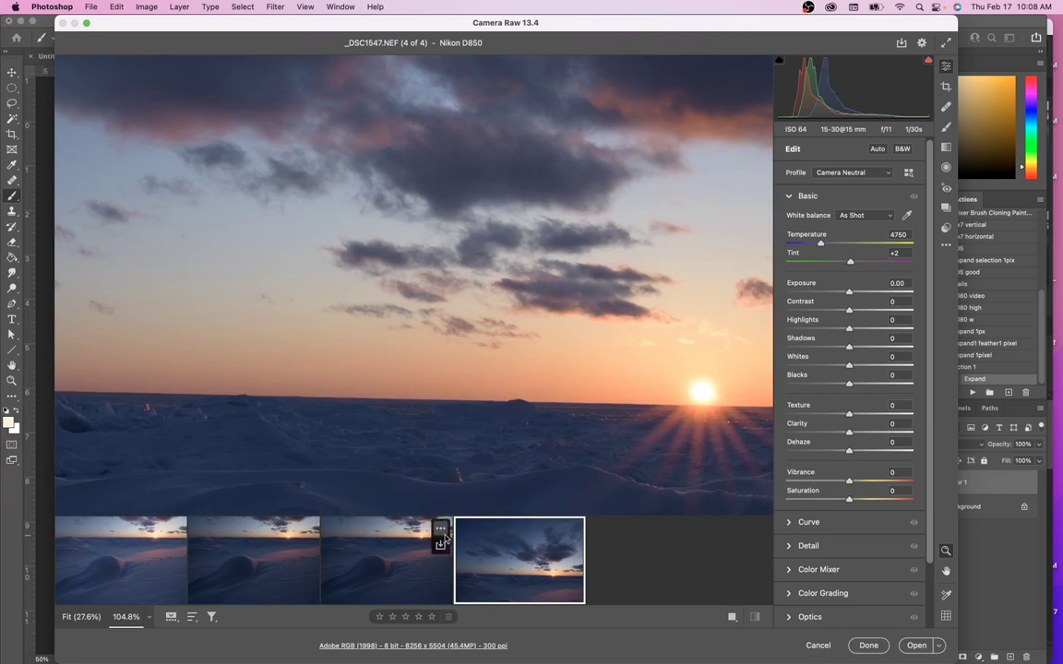
Compare the foreground snow detail of _DSC1544.NEF, _DSC1545.NEF and _DSC1546.NEF up close
click(374, 549)
click(256, 551)
click(120, 553)
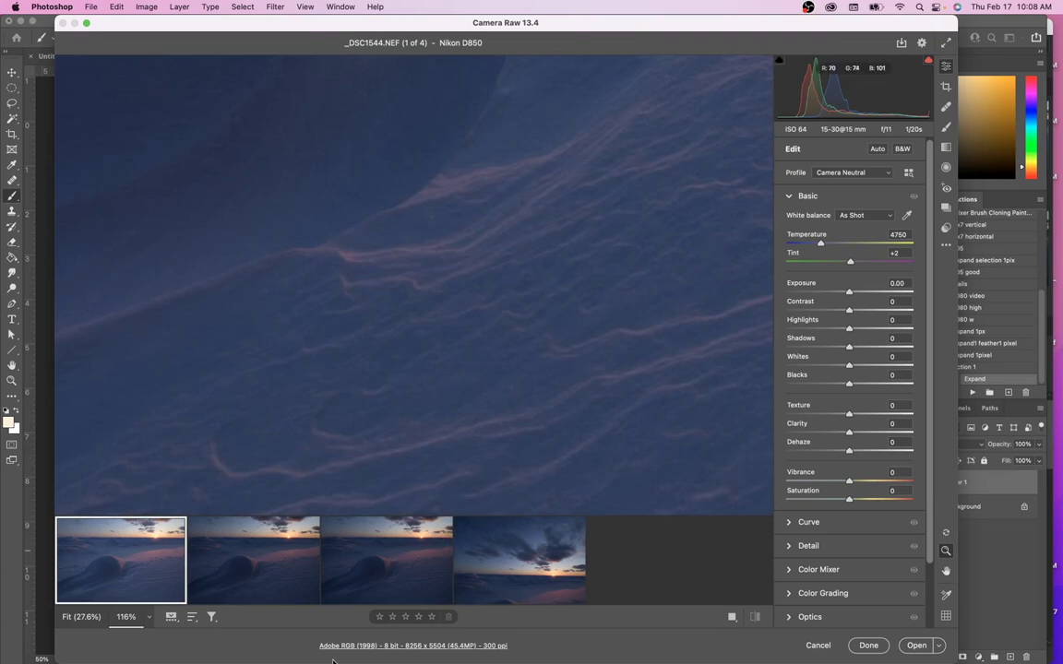
click(267, 562)
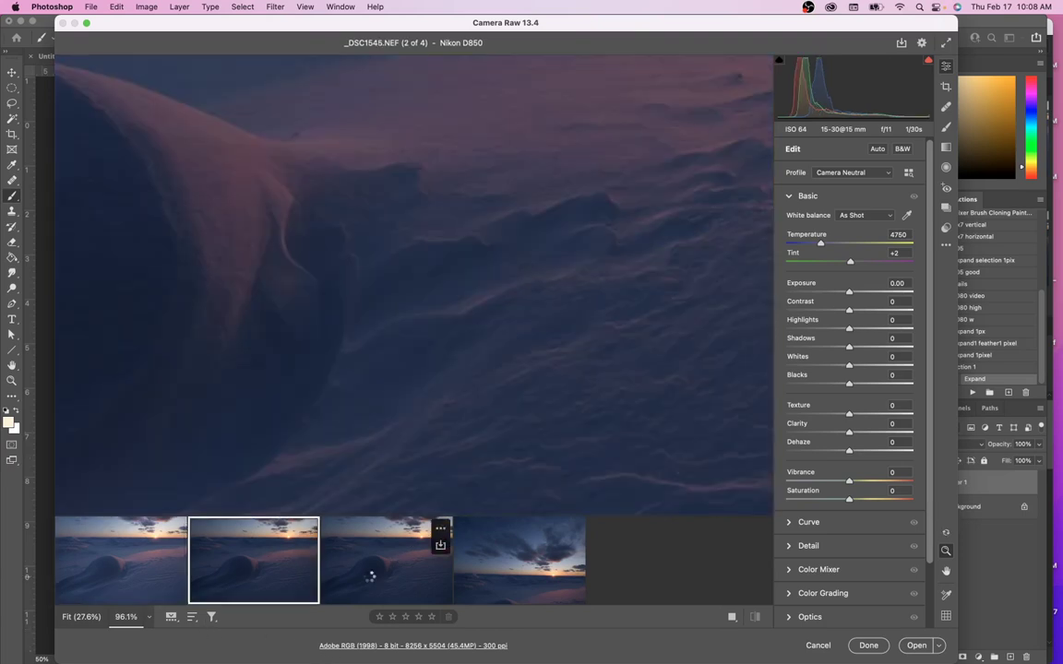
click(367, 576)
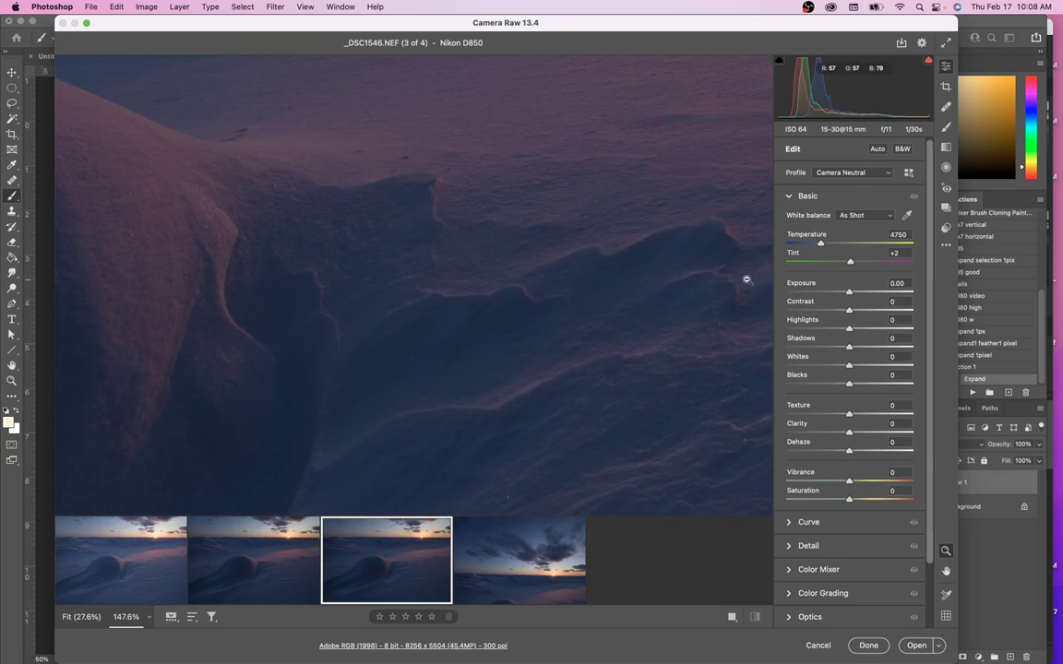
Return the four frames to the fitted view and check each whole composition
click(678, 254)
click(237, 549)
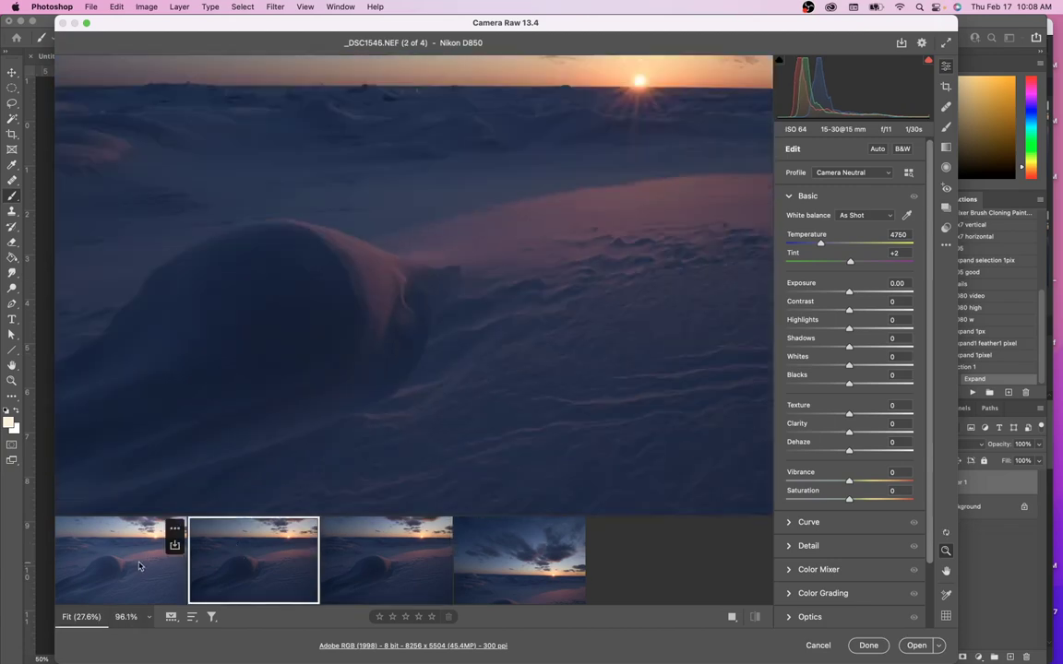
click(136, 565)
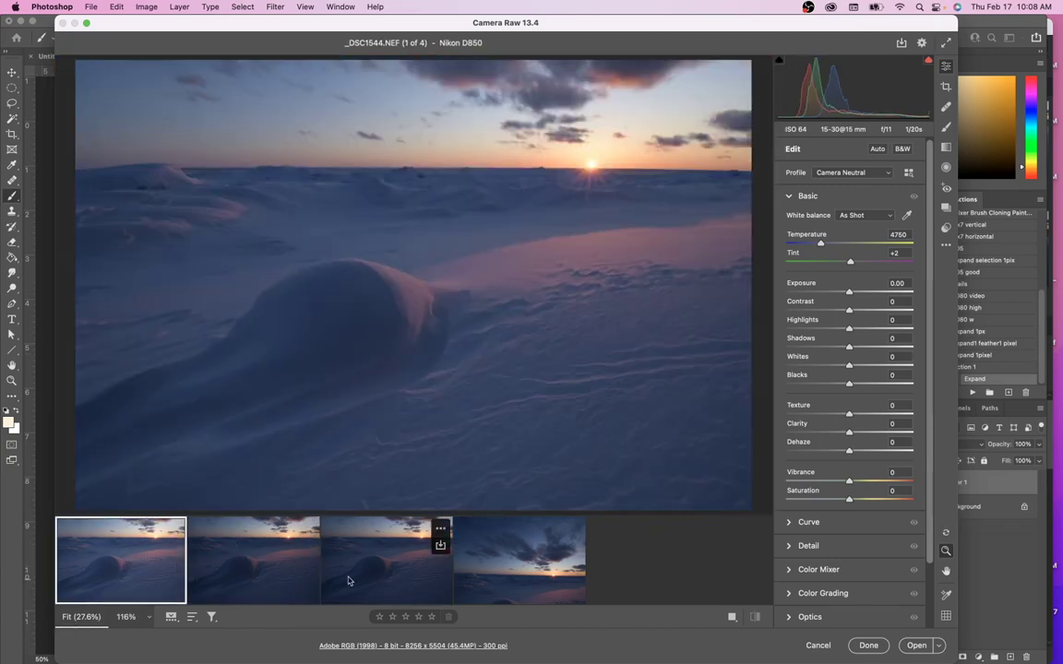
click(408, 577)
click(474, 569)
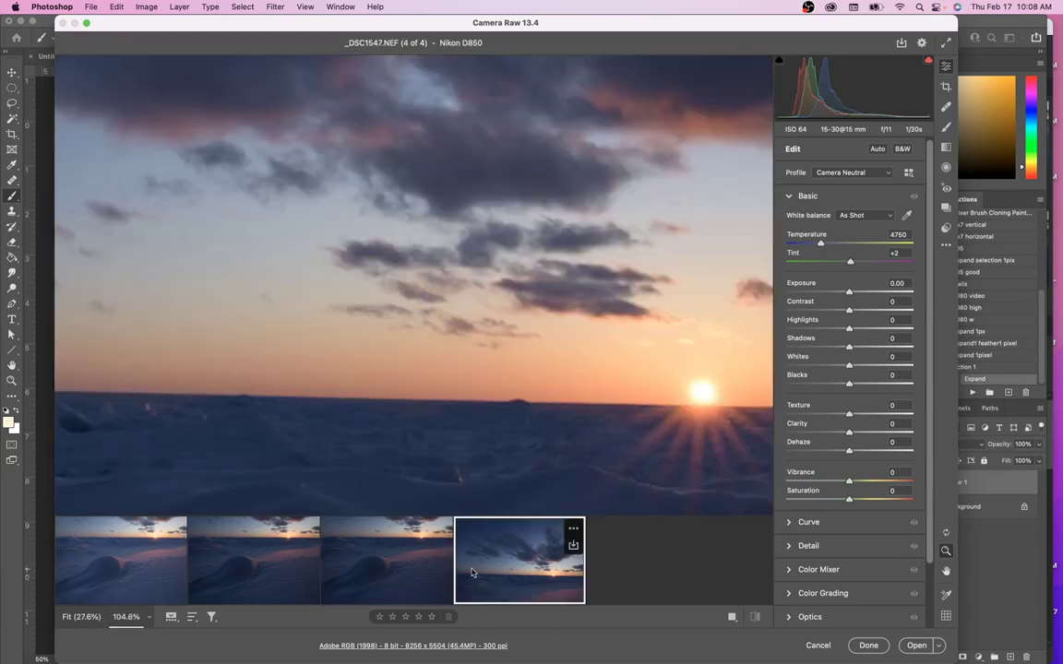
click(402, 572)
click(274, 580)
click(138, 583)
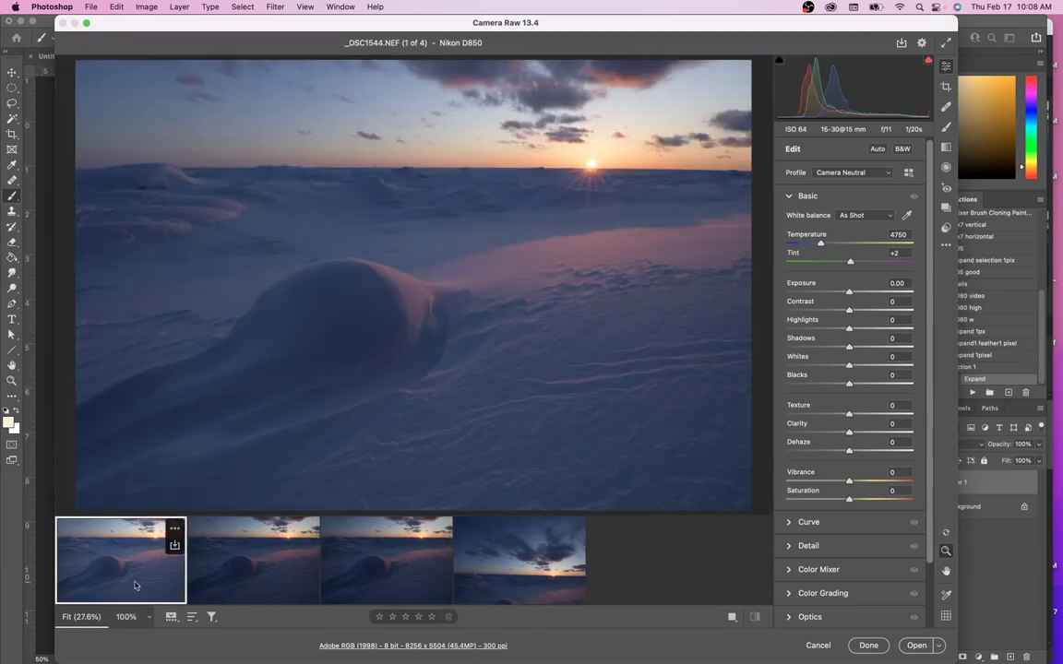
click(268, 574)
click(518, 557)
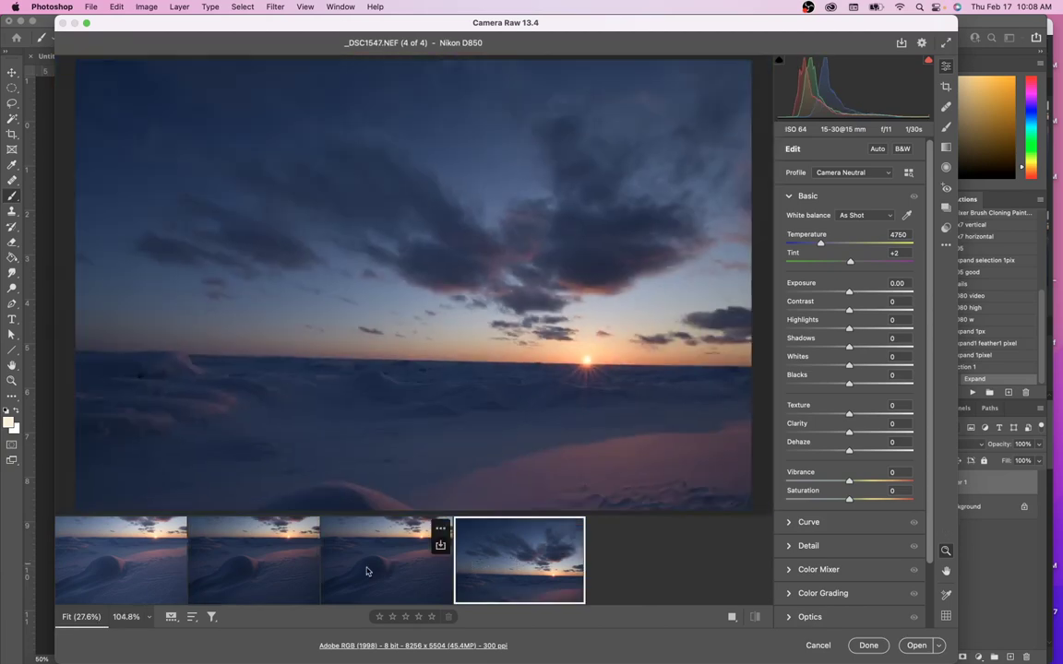
Compare the exposure and framing of the three snow mound frames with the sky frame _DSC1547.NEF
click(330, 572)
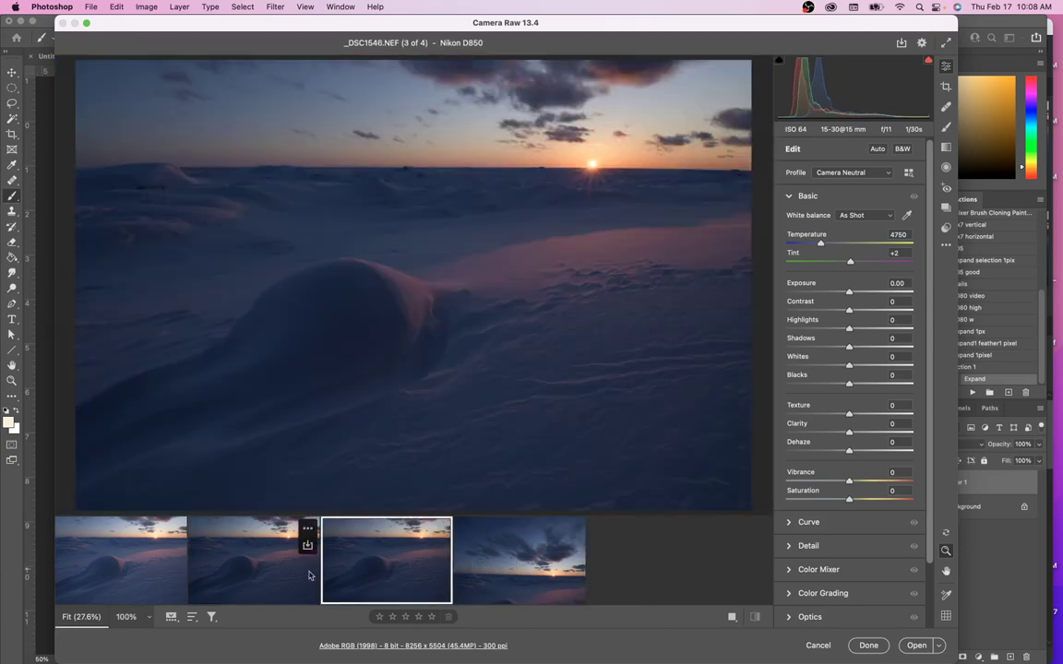
click(550, 569)
click(277, 574)
click(168, 577)
click(503, 574)
click(263, 582)
click(512, 572)
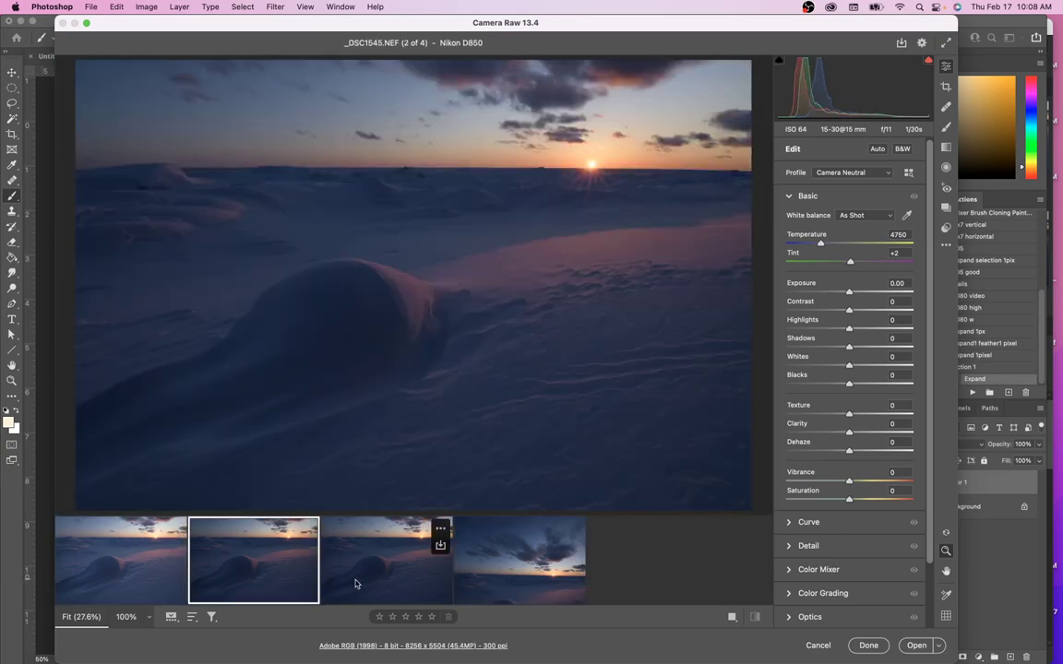
click(145, 576)
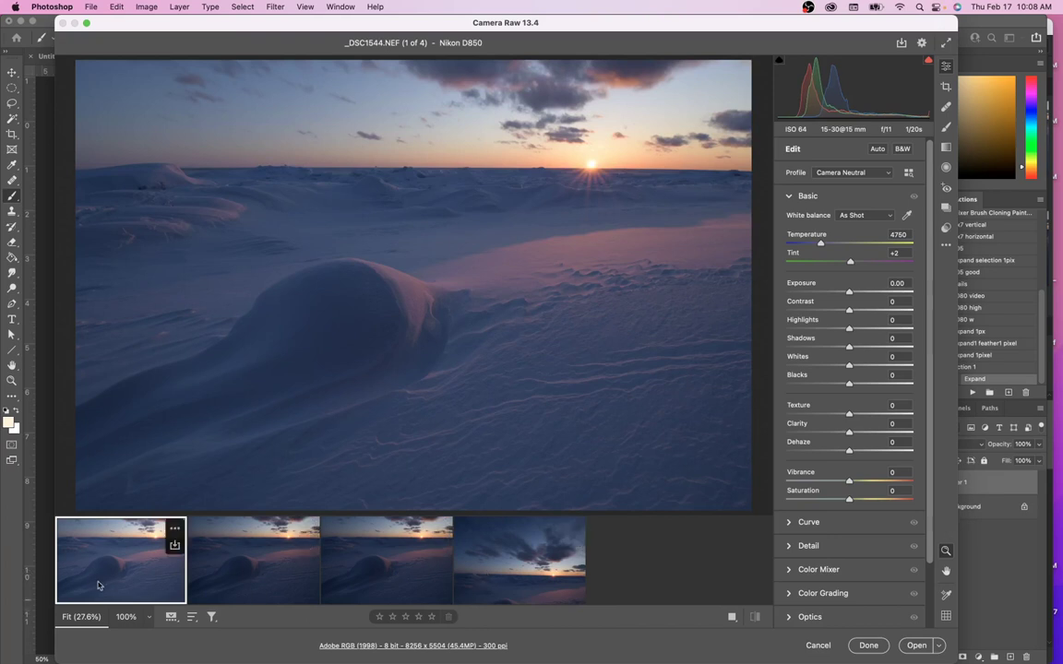
click(387, 572)
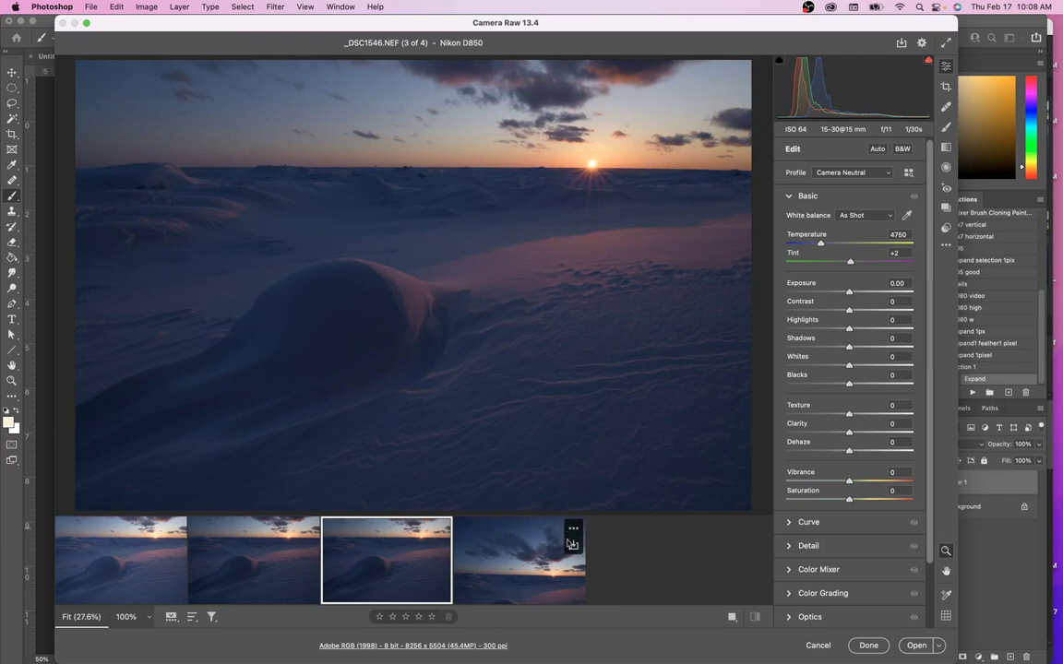
click(517, 553)
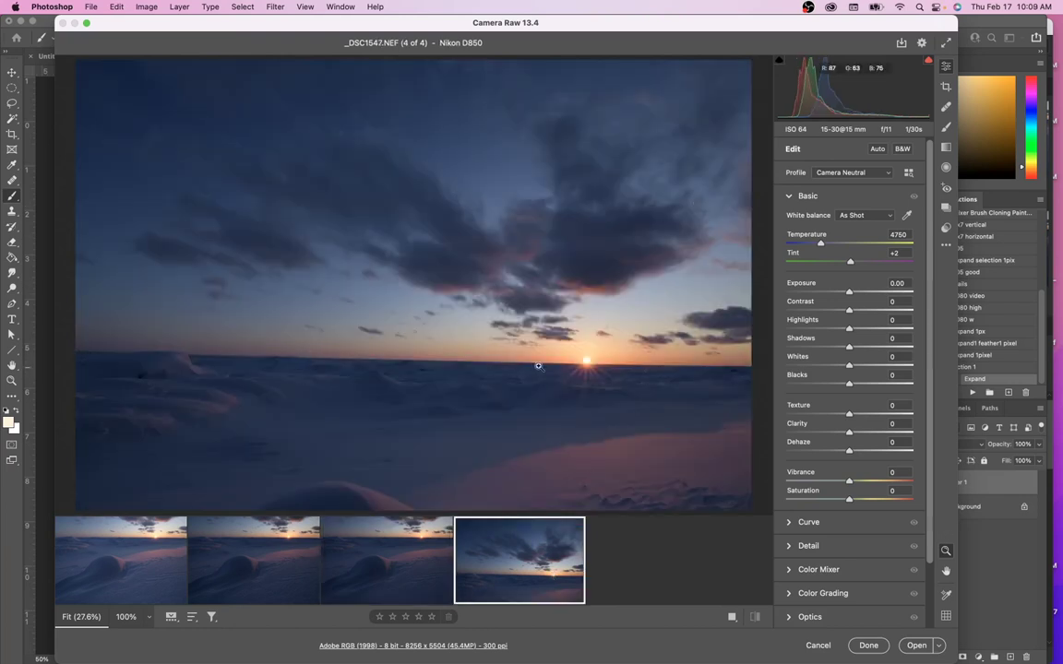
click(392, 573)
click(159, 564)
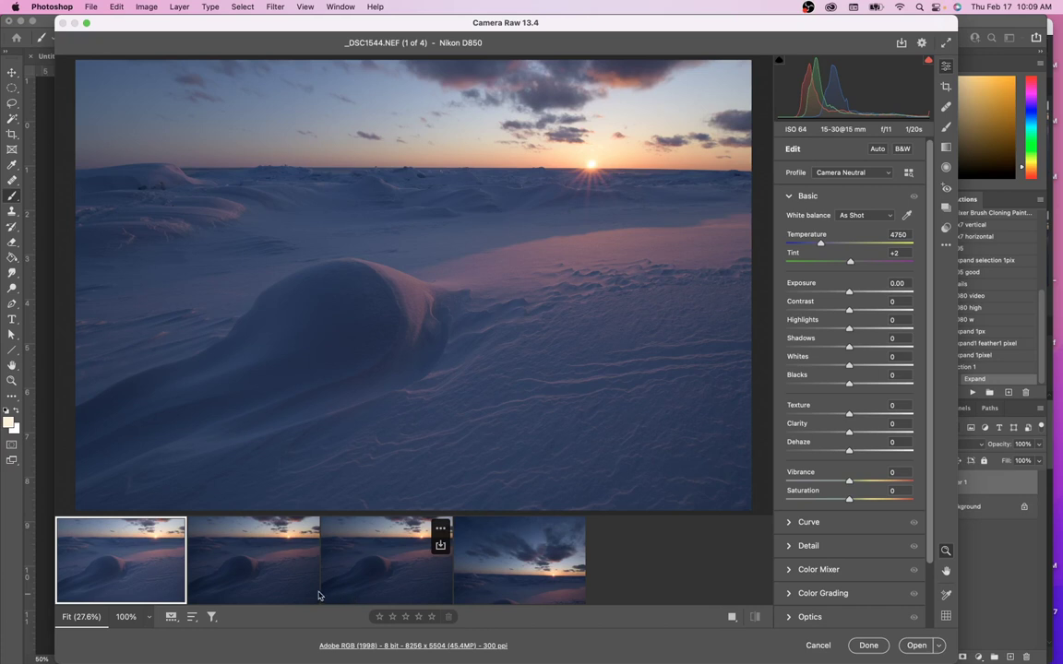
click(237, 589)
click(142, 581)
click(244, 570)
click(519, 564)
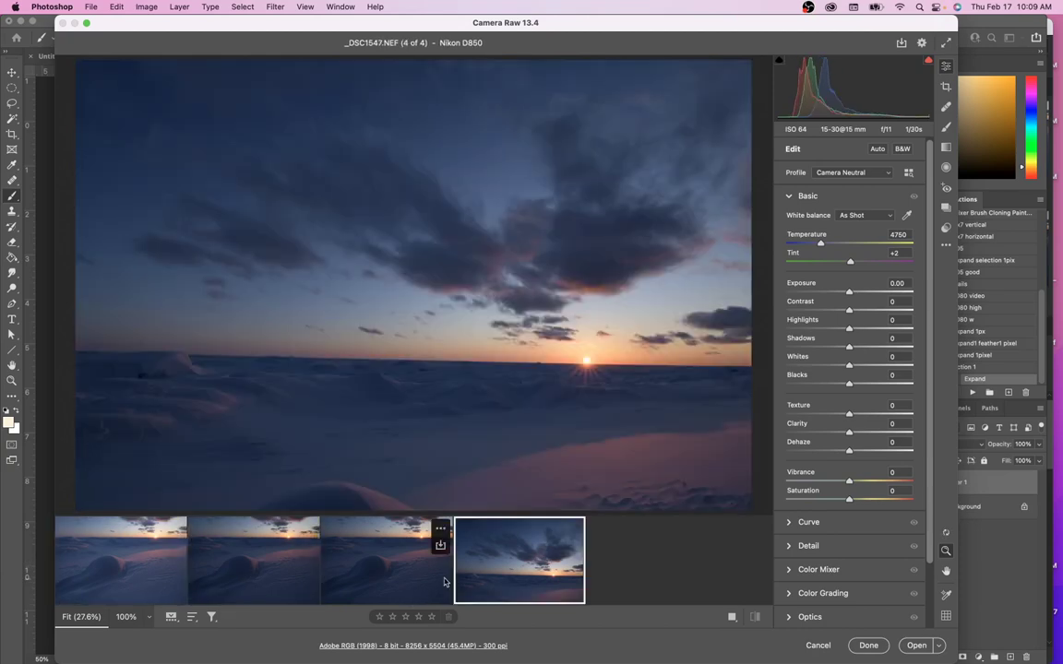
Enable chromatic aberration removal and profile corrections for all four frames and check the applied Tamron lens profile
key(super+a)
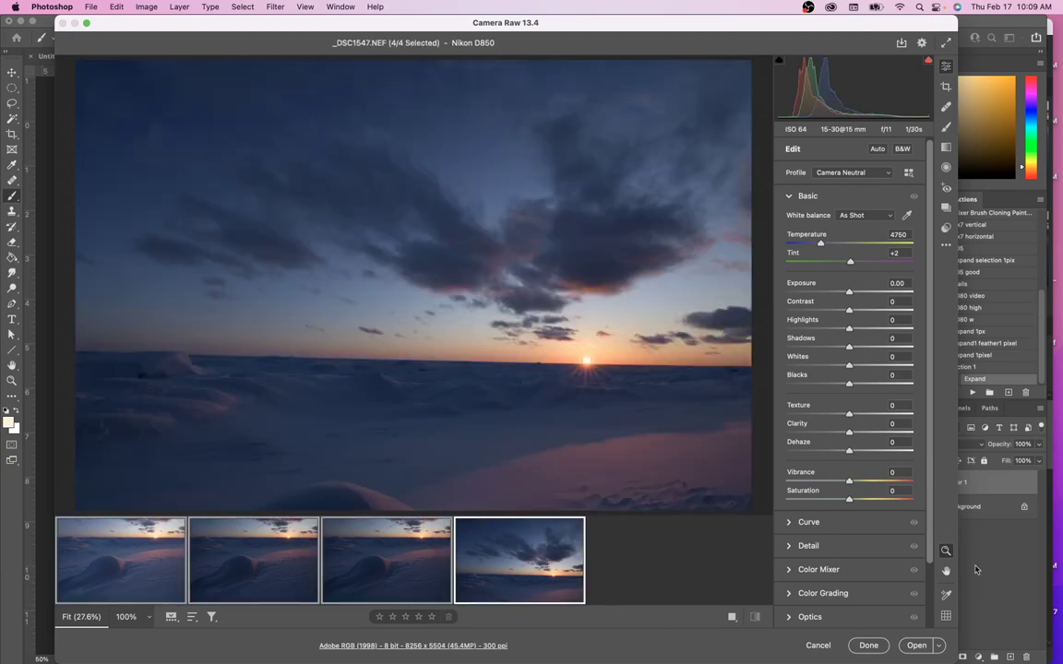
scroll(793, 572, down, 4)
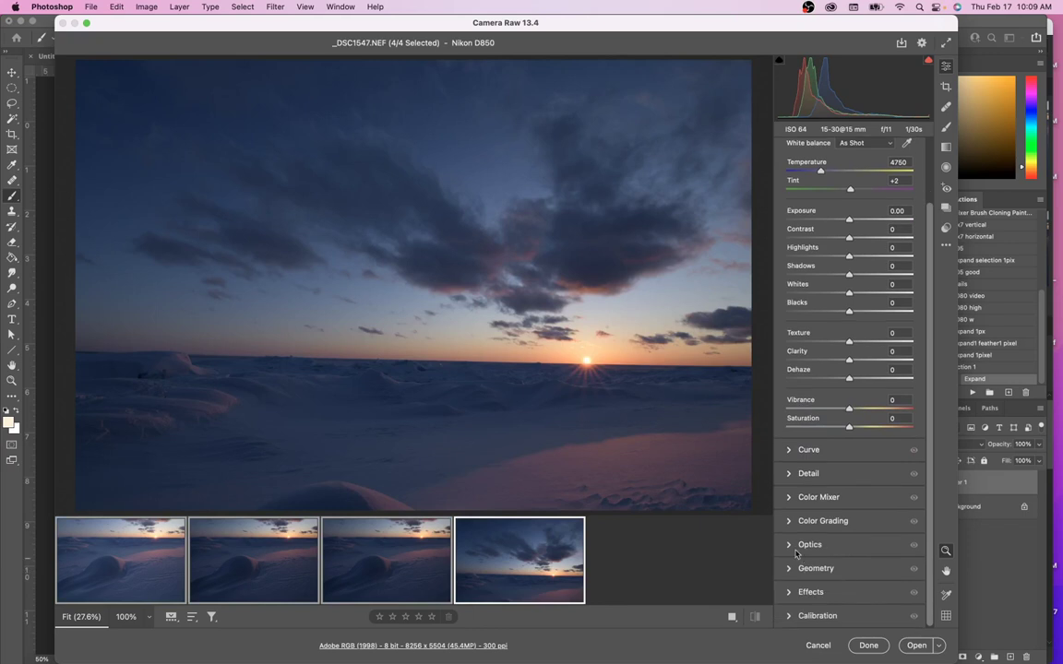
click(790, 545)
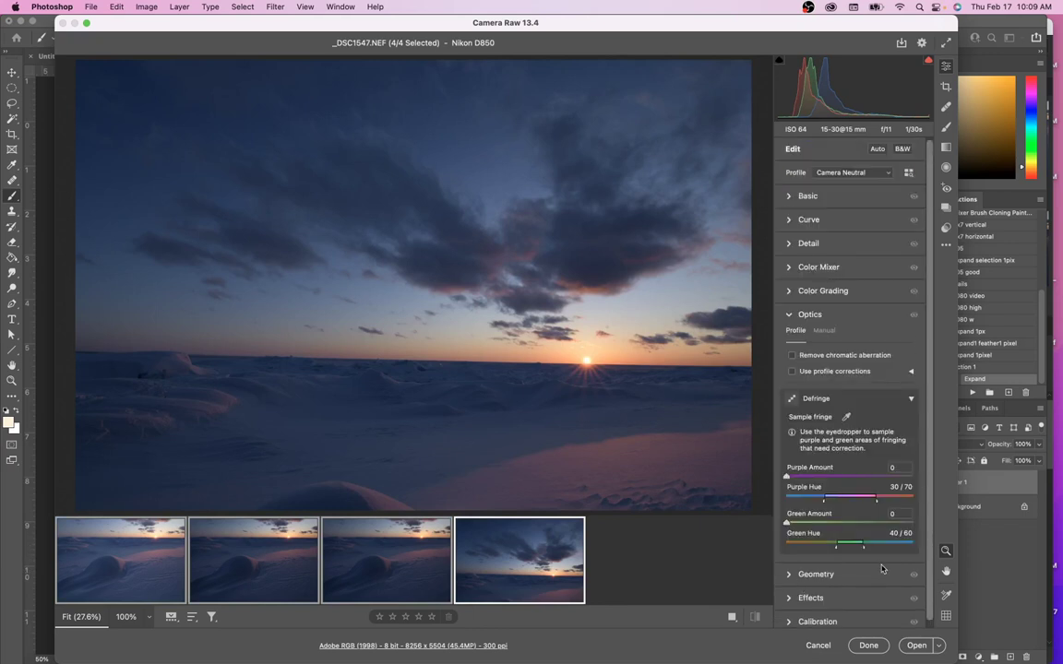
click(791, 356)
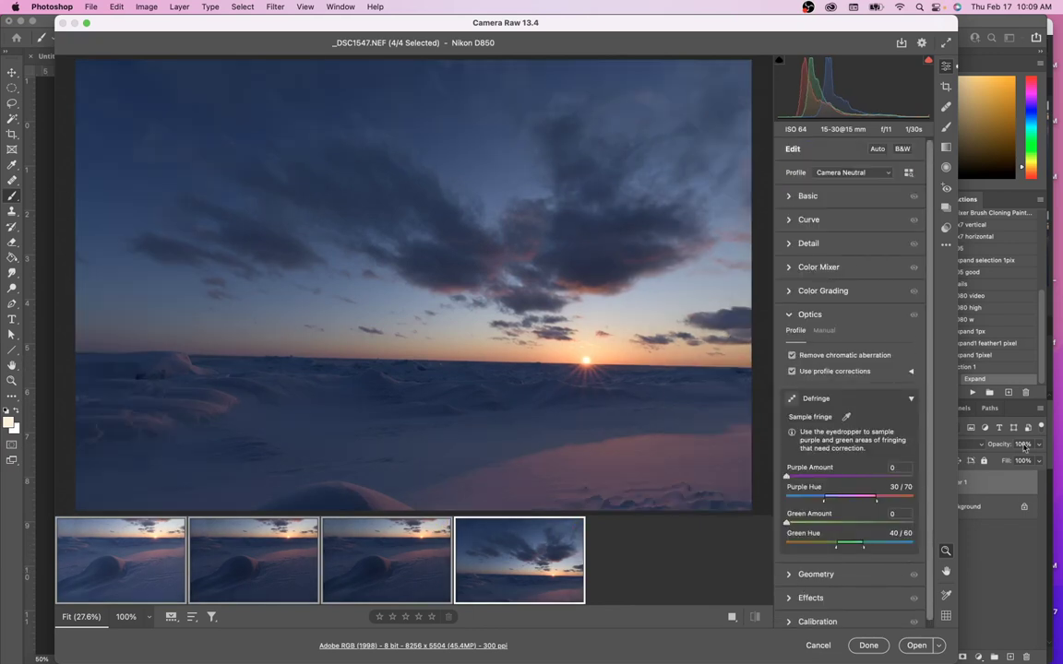
click(909, 373)
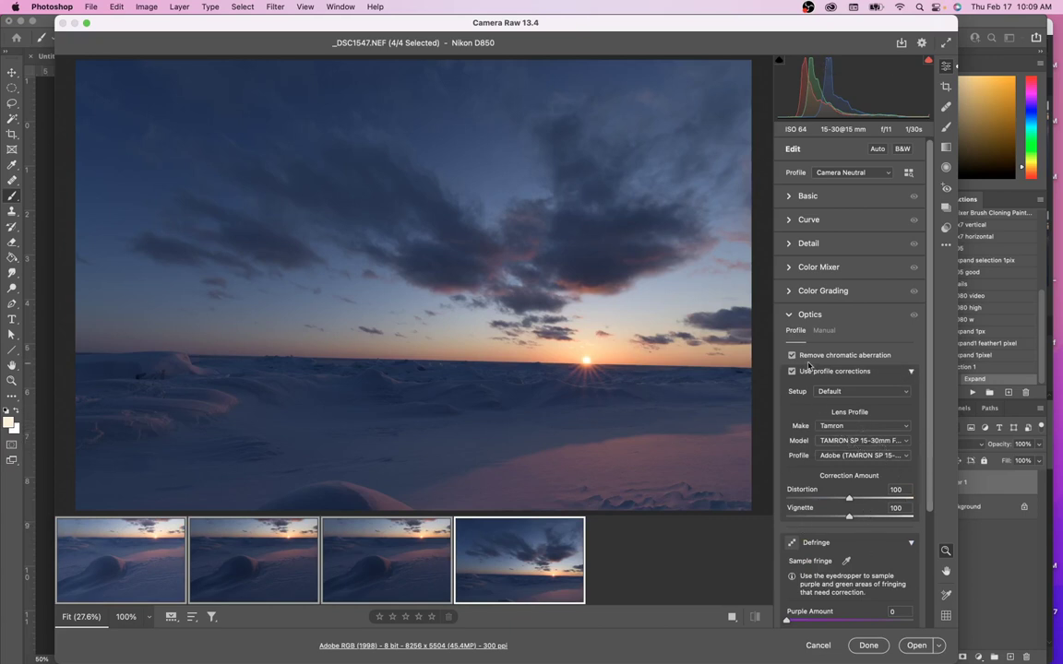
click(789, 314)
Examine the corrected sun and horizon line of _DSC1547.NEF up close
drag(529, 325, 768, 372)
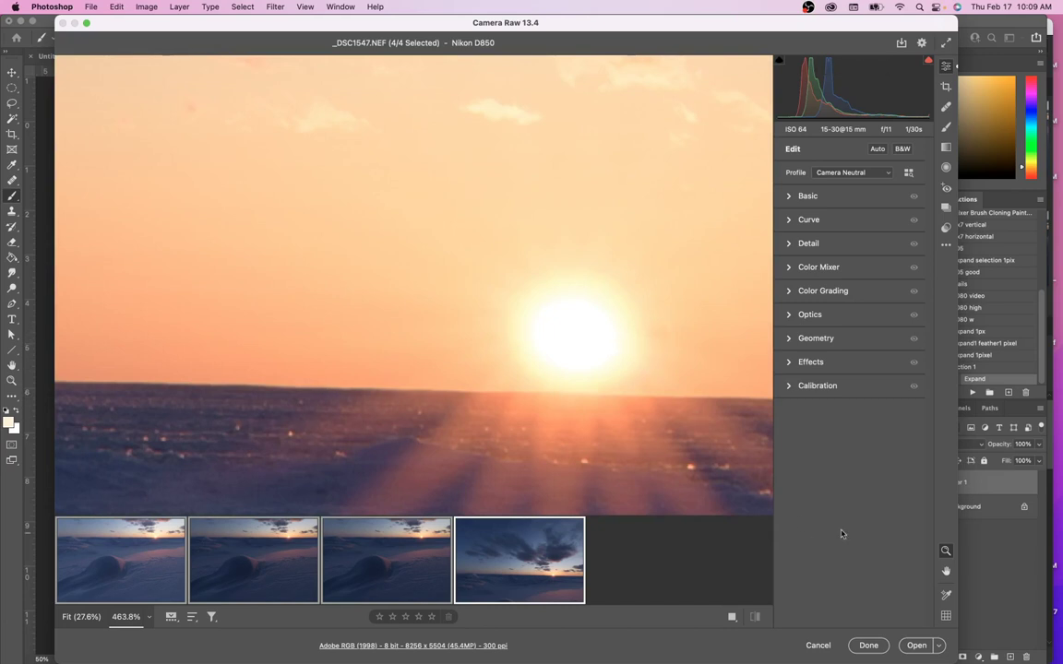
drag(664, 367, 595, 353)
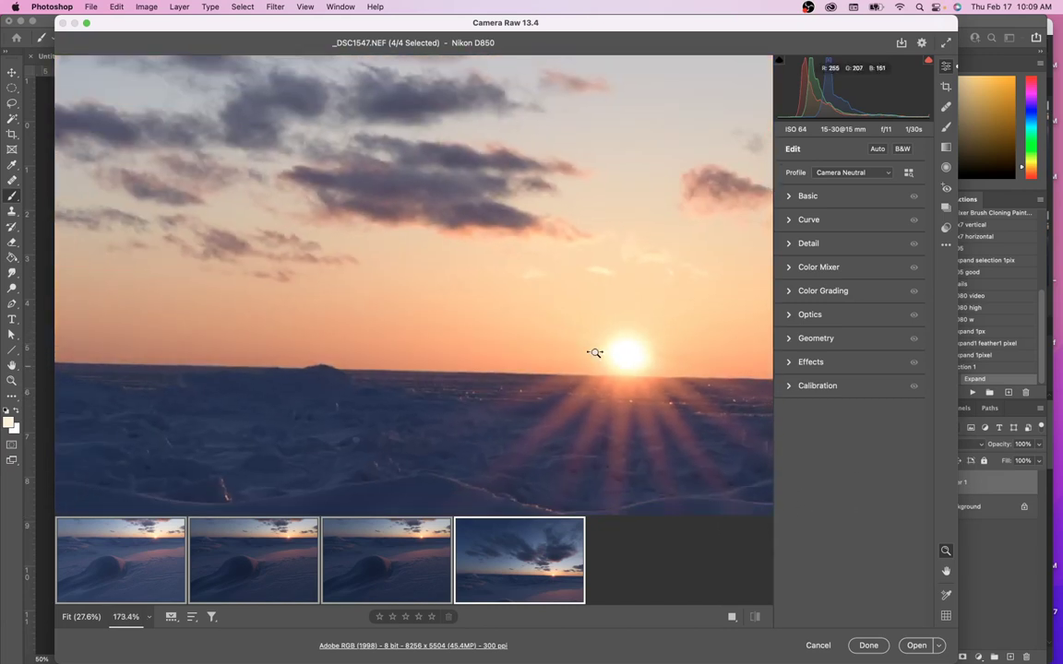
alt+click(457, 417)
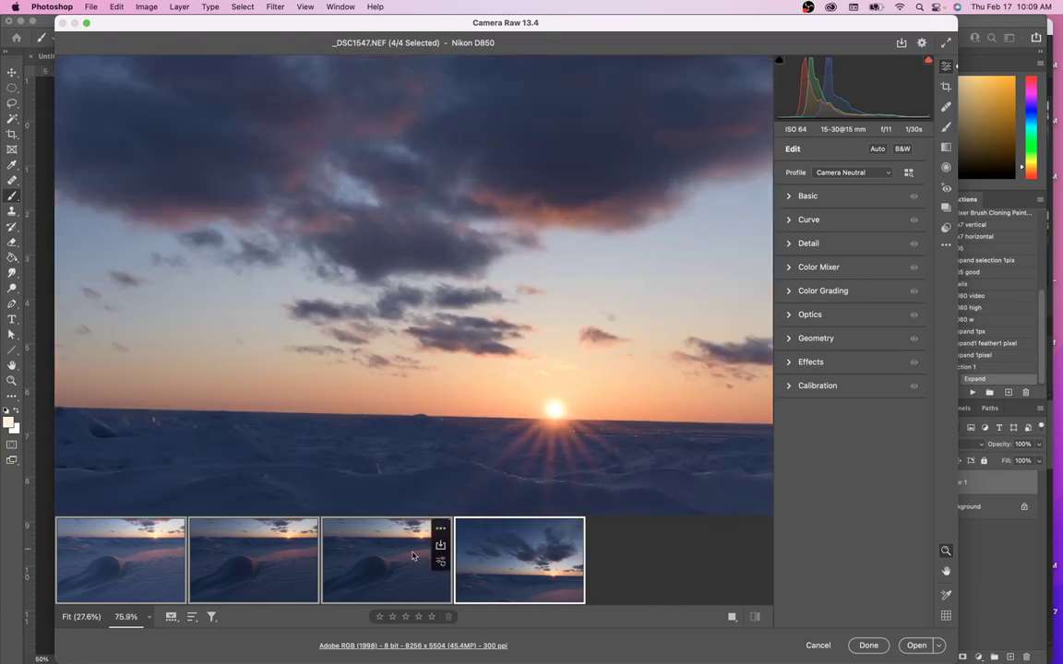
click(547, 561)
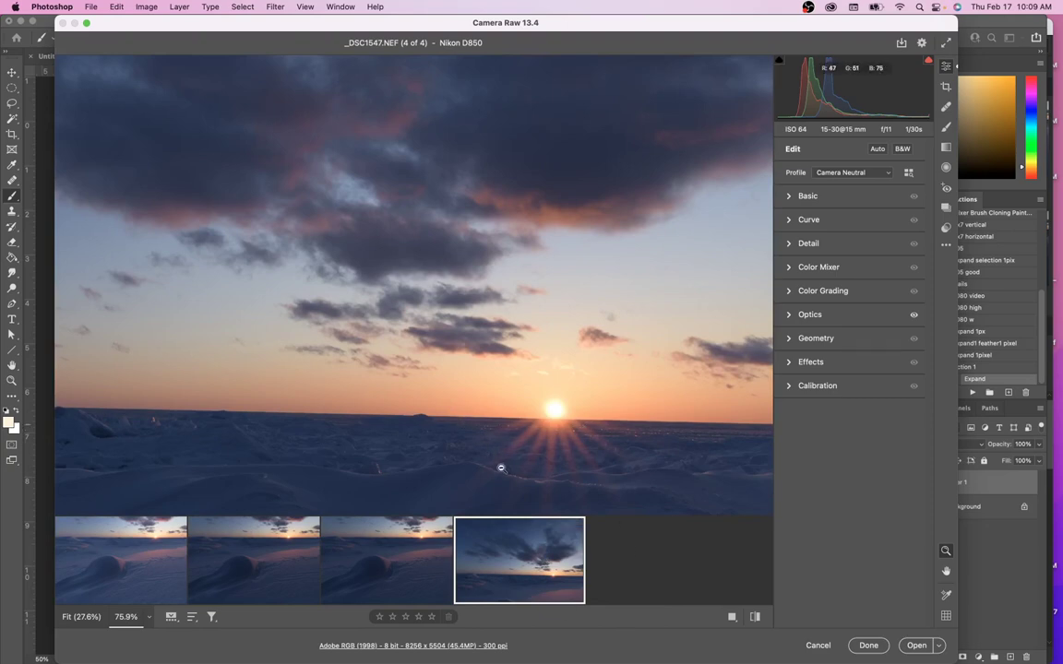
drag(481, 419, 544, 380)
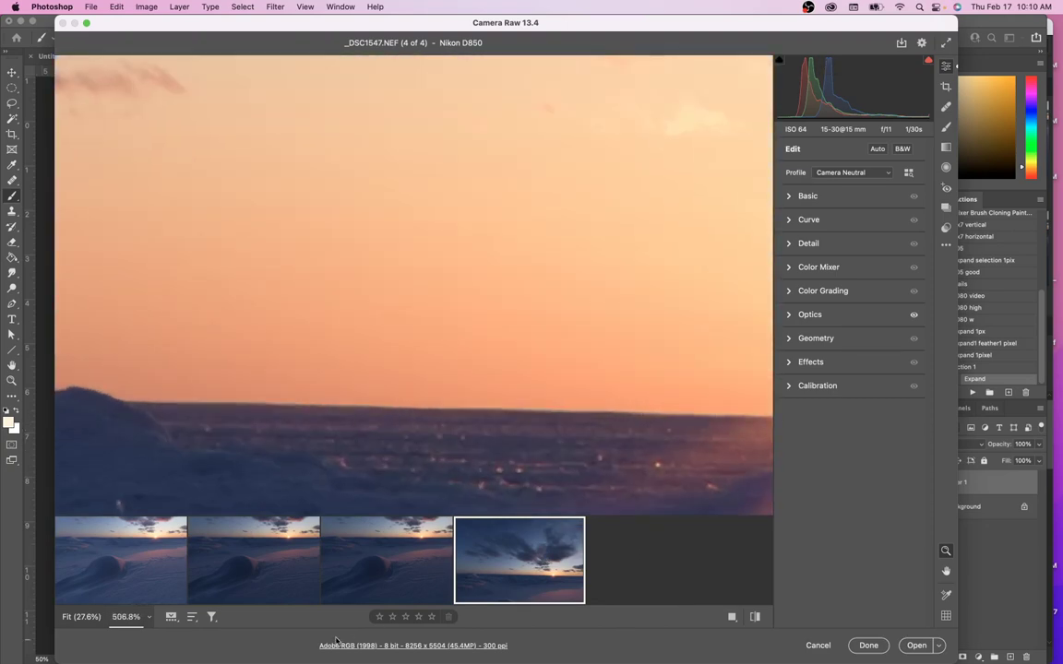
Examine the corrected snow mound, sky, horizon and sun of _DSC1546.NEF up close
click(383, 568)
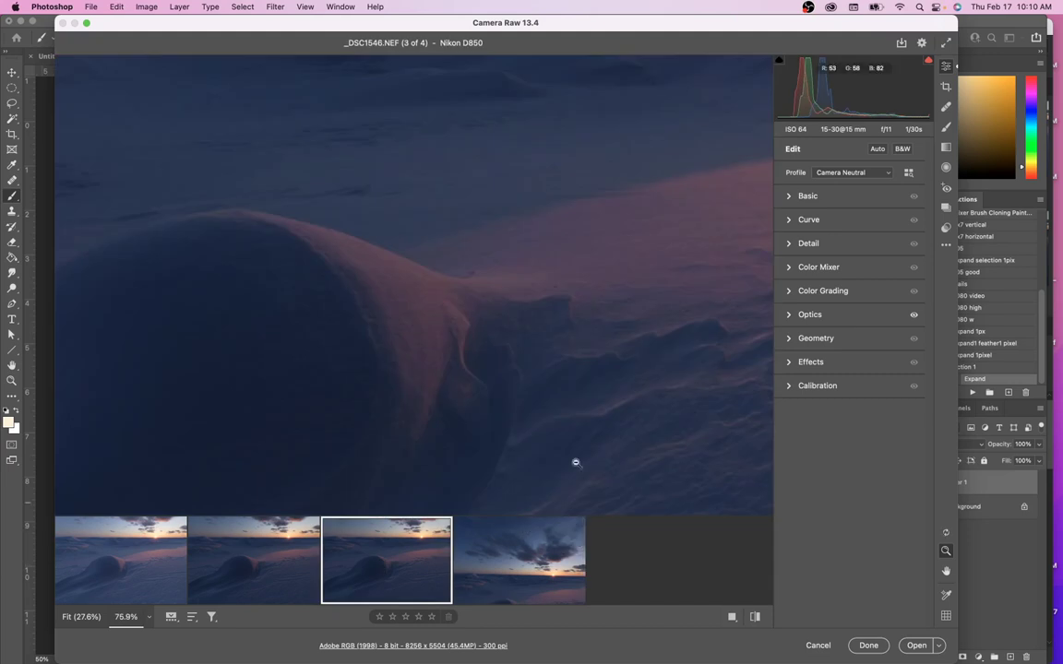
drag(551, 373, 607, 374)
scroll(552, 373, up, 10)
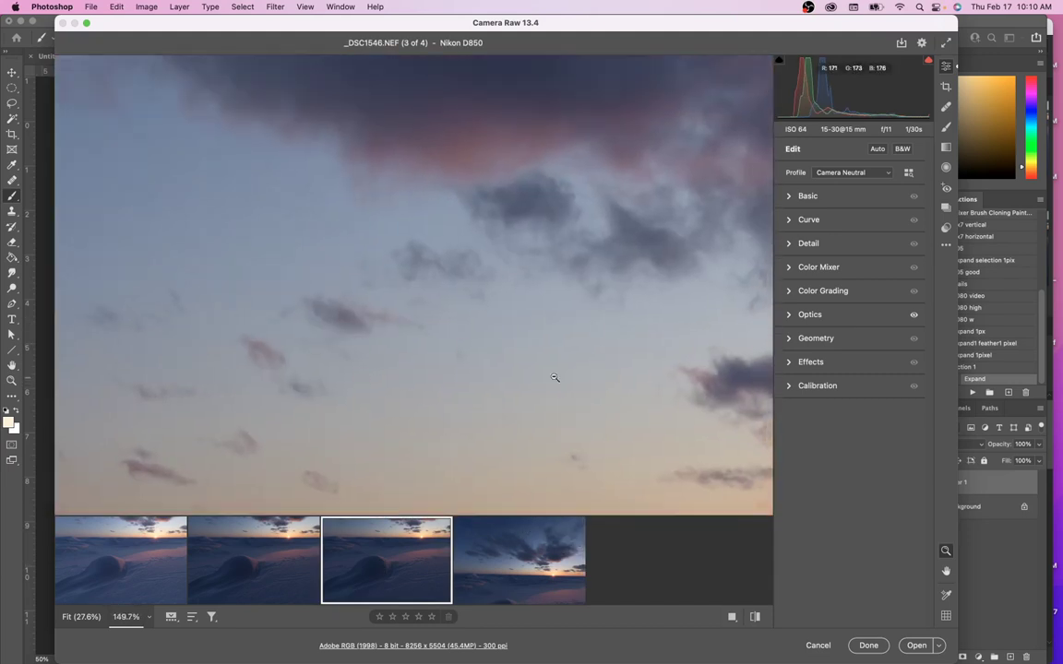
scroll(543, 375, down, 5)
scroll(542, 375, down, 3)
scroll(661, 332, right, 5)
scroll(646, 316, right, 2)
drag(636, 308, 520, 351)
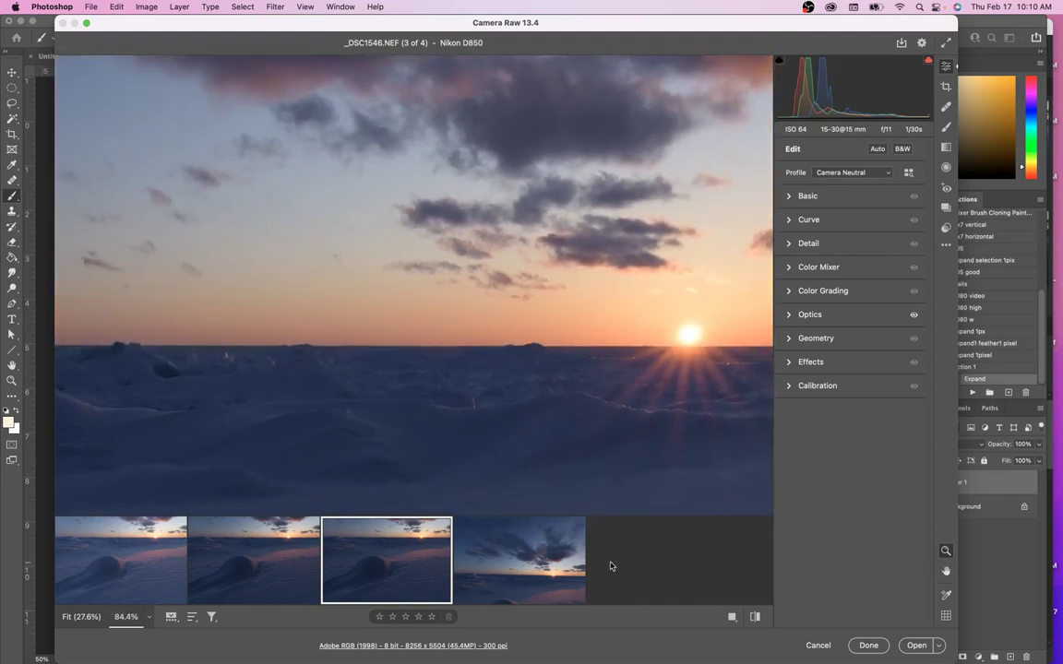
Select all four frames and review their lens profile and defringe settings
key(super+a)
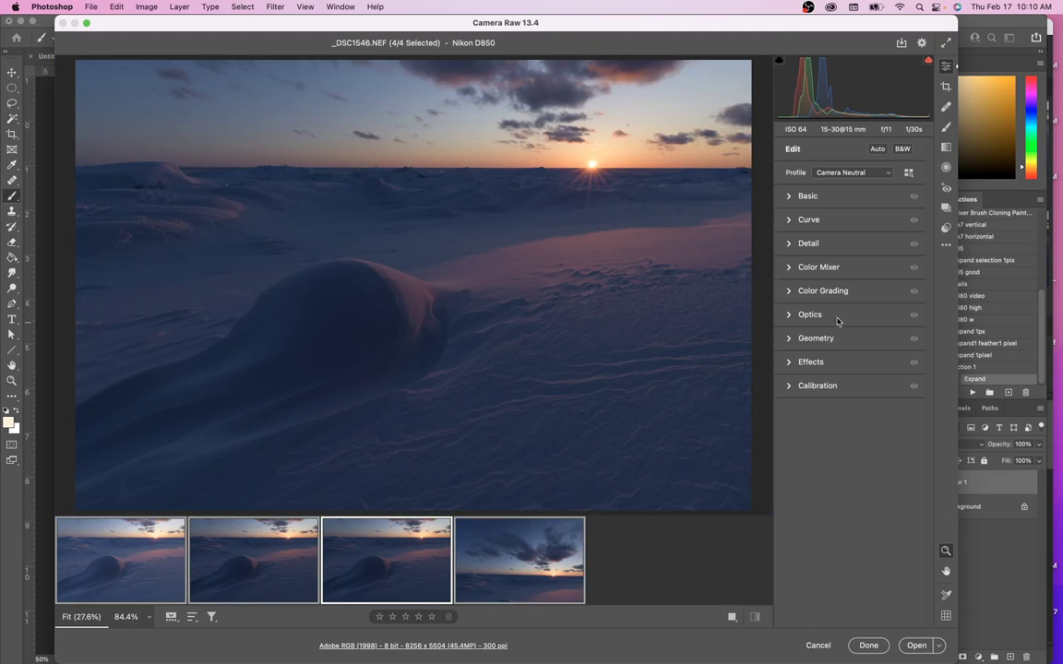
click(789, 314)
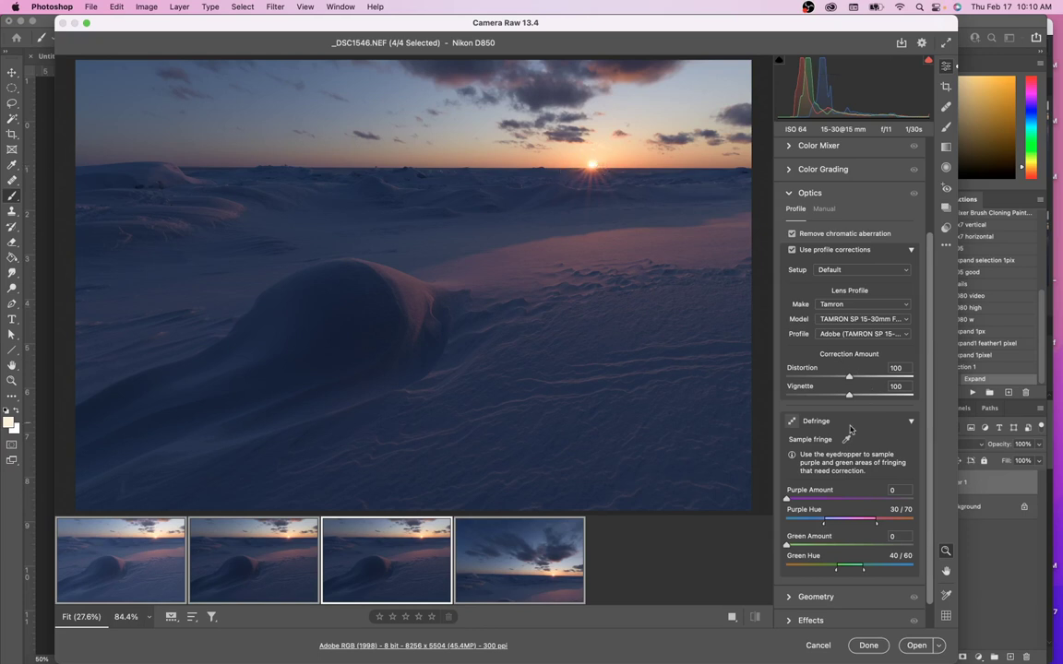
click(788, 194)
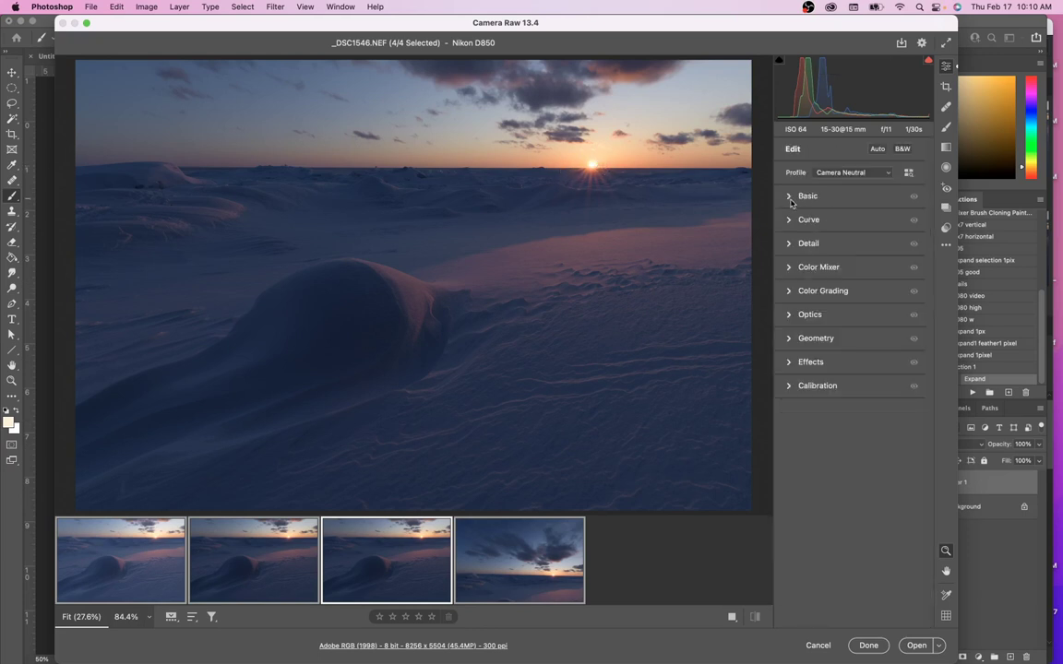
Review the sharpening and noise reduction settings of all four selected frames, and open their Basic adjustments
click(788, 244)
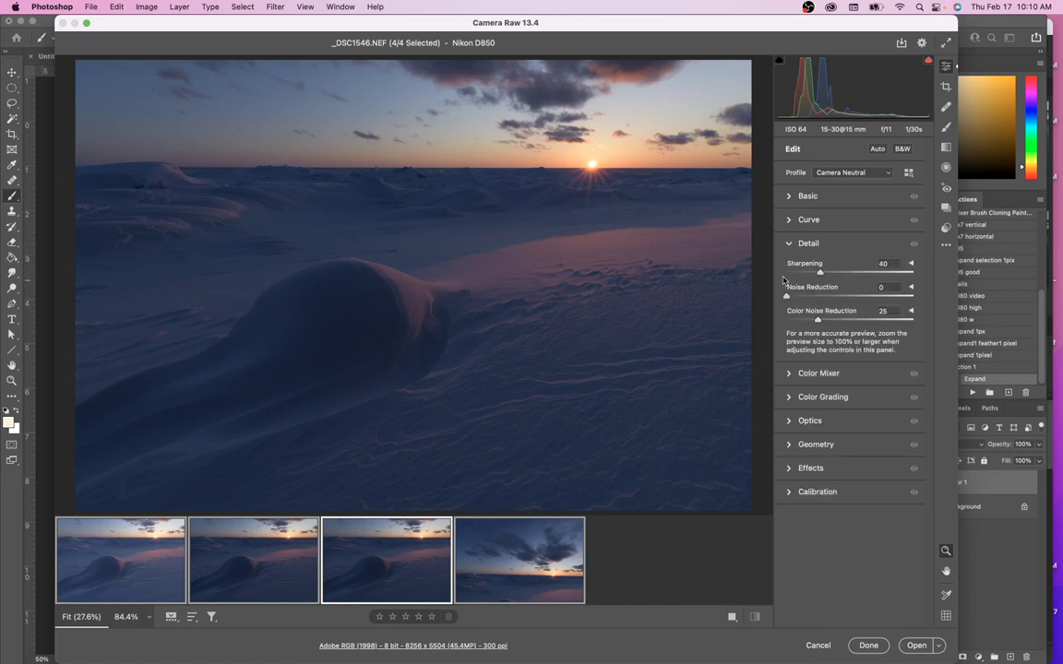
click(793, 273)
click(790, 319)
click(790, 244)
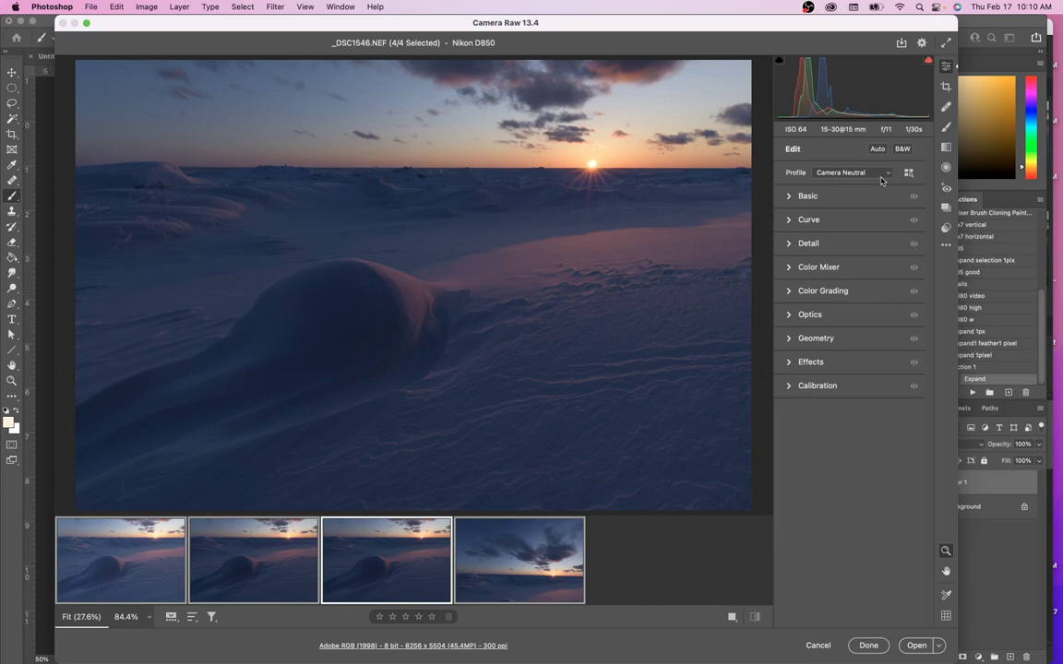
click(788, 197)
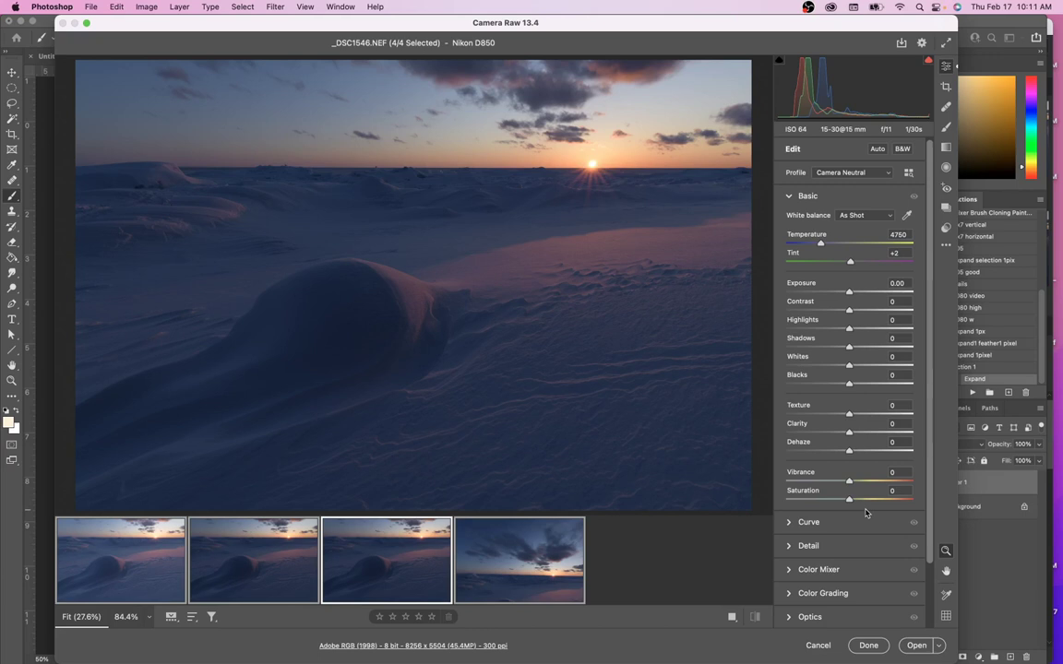
scroll(799, 553, down, 2)
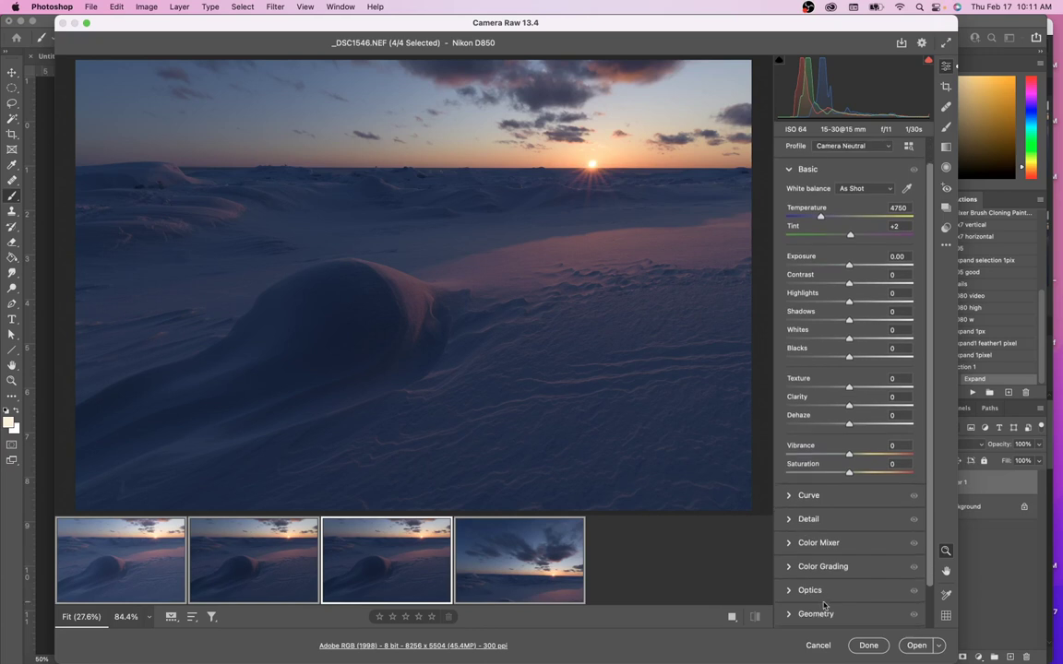
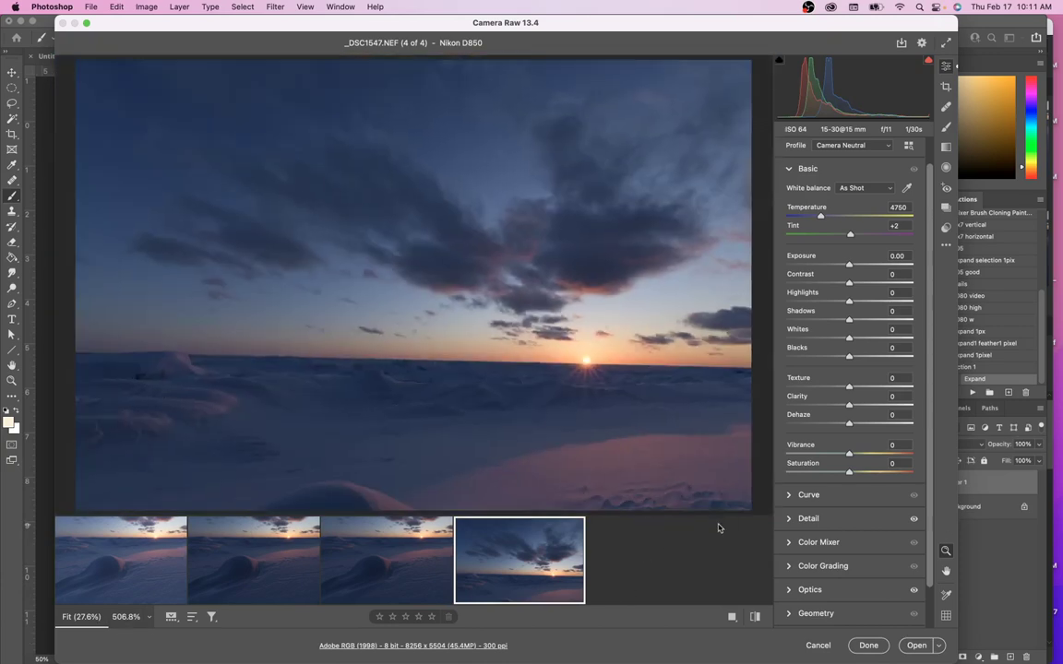
Compare the exposure of _DSC1545.NEF with that of _DSC1547.NEF by viewing the two frames alternately
click(245, 564)
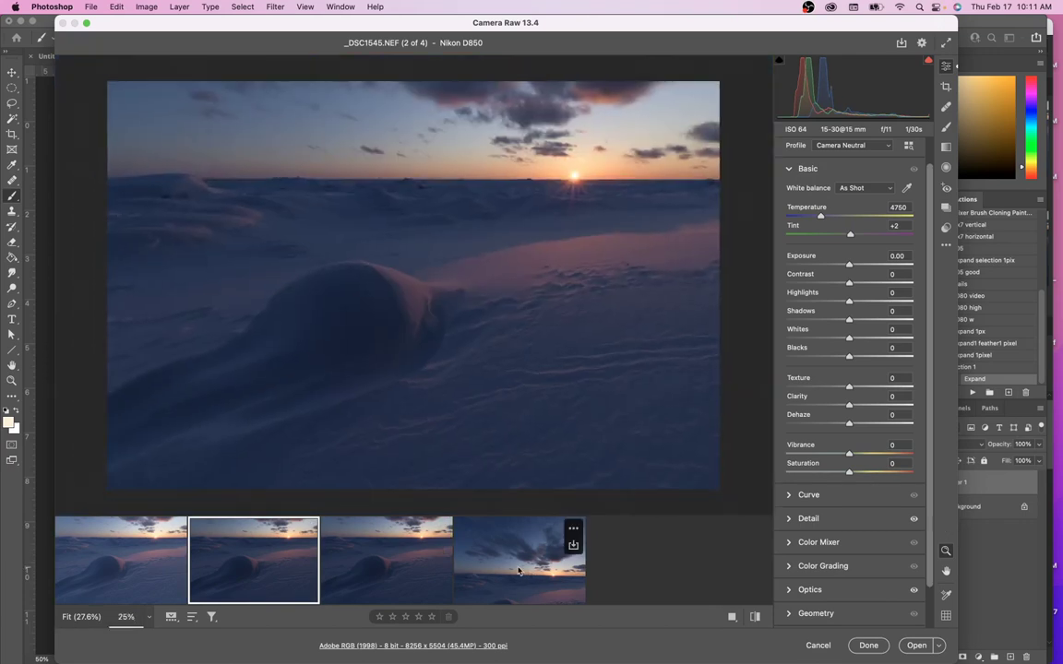
click(517, 571)
click(256, 569)
click(518, 557)
click(280, 562)
Set Highlights to -21, Shadows to +30, Whites to -16 and Blacks to +34 on _DSC1547.NEF and _DSC1545.NEF together
click(530, 565)
super+click(271, 589)
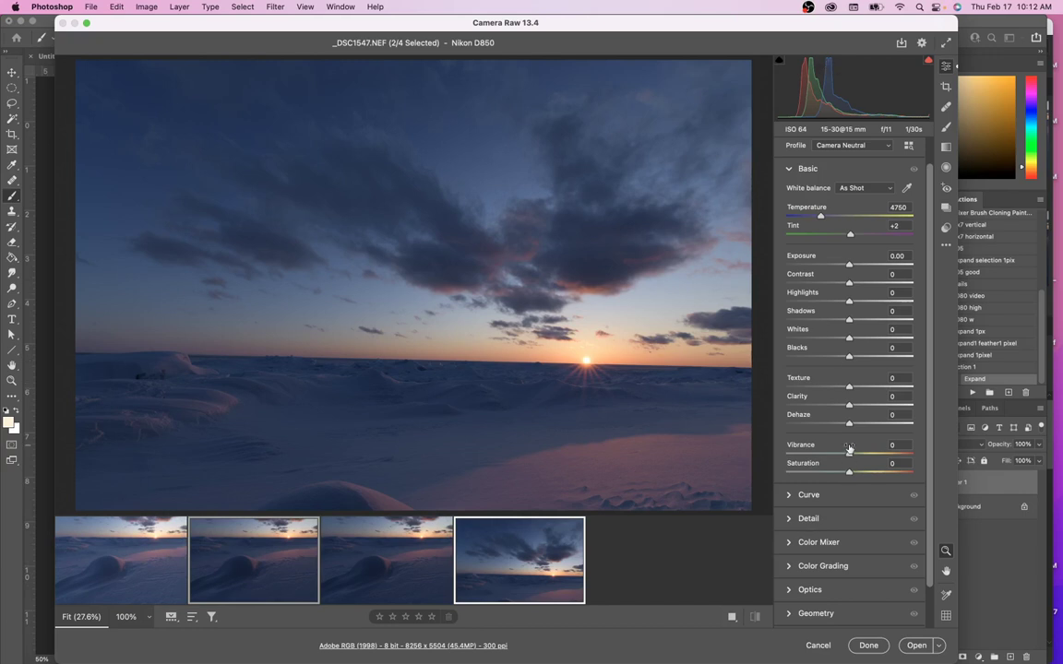
mouse_move(850, 359)
mouse_down()
mouse_move(868, 362)
mouse_move(810, 363)
mouse_move(864, 364)
mouse_up()
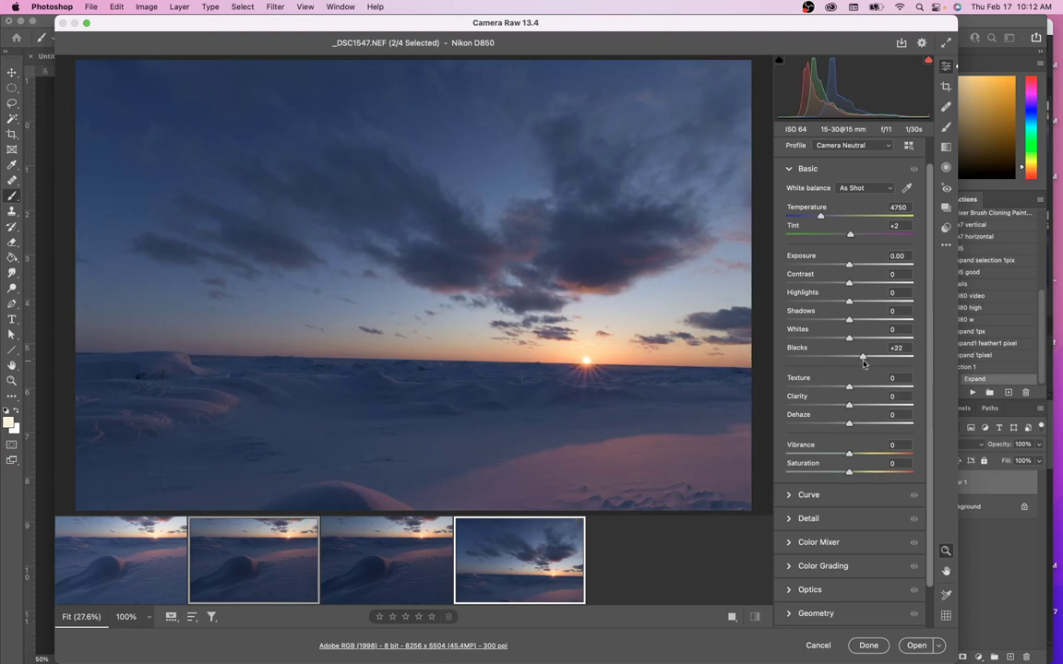
drag(849, 320, 877, 364)
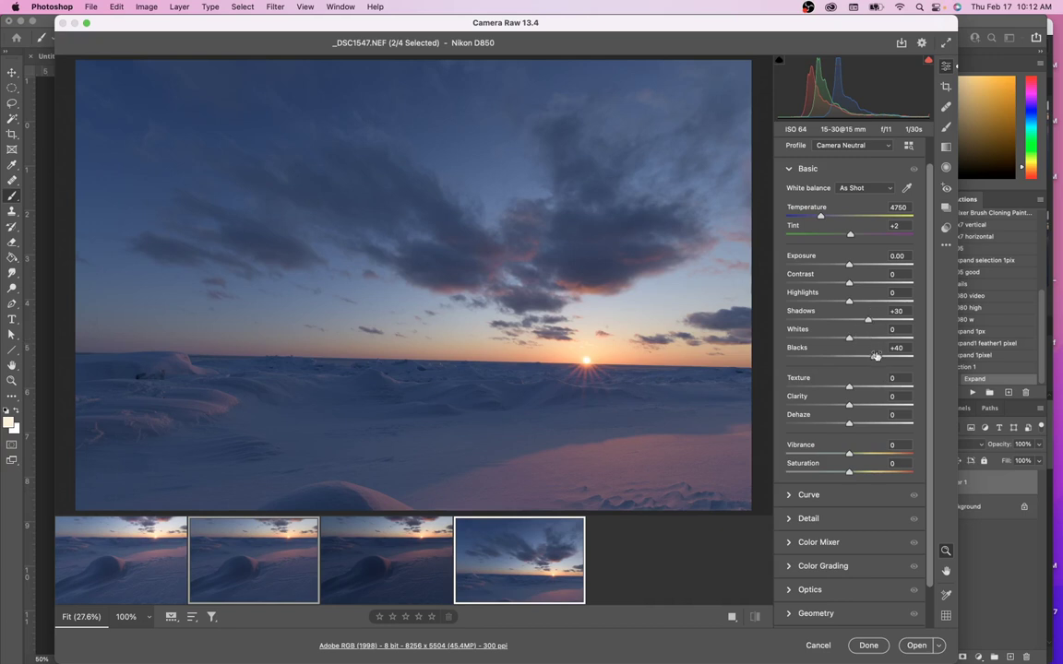
drag(875, 360, 836, 302)
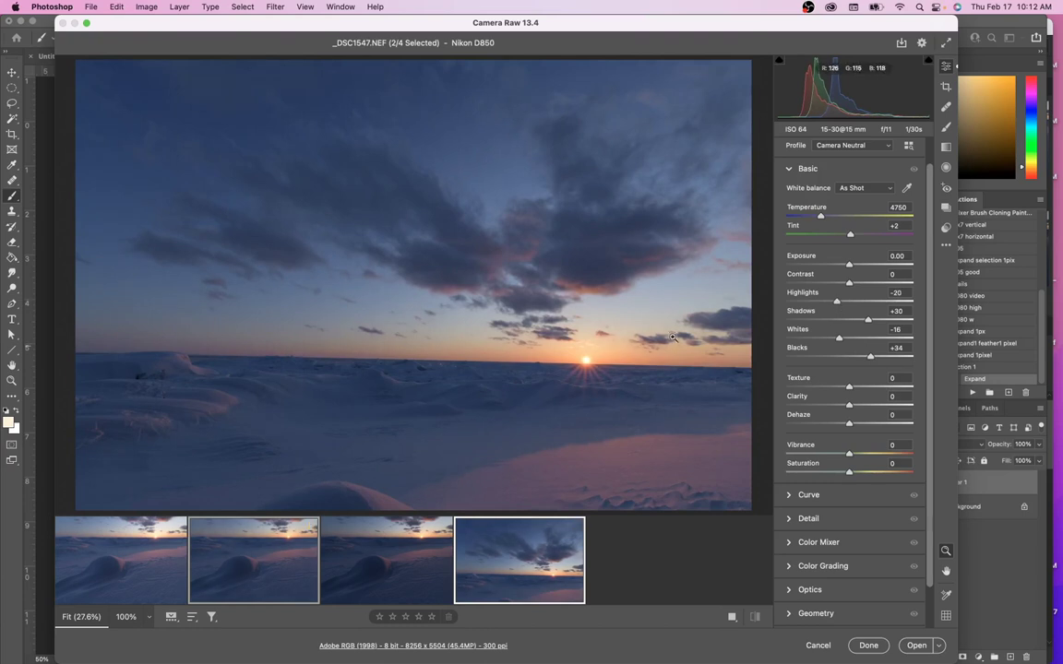
drag(836, 305, 835, 304)
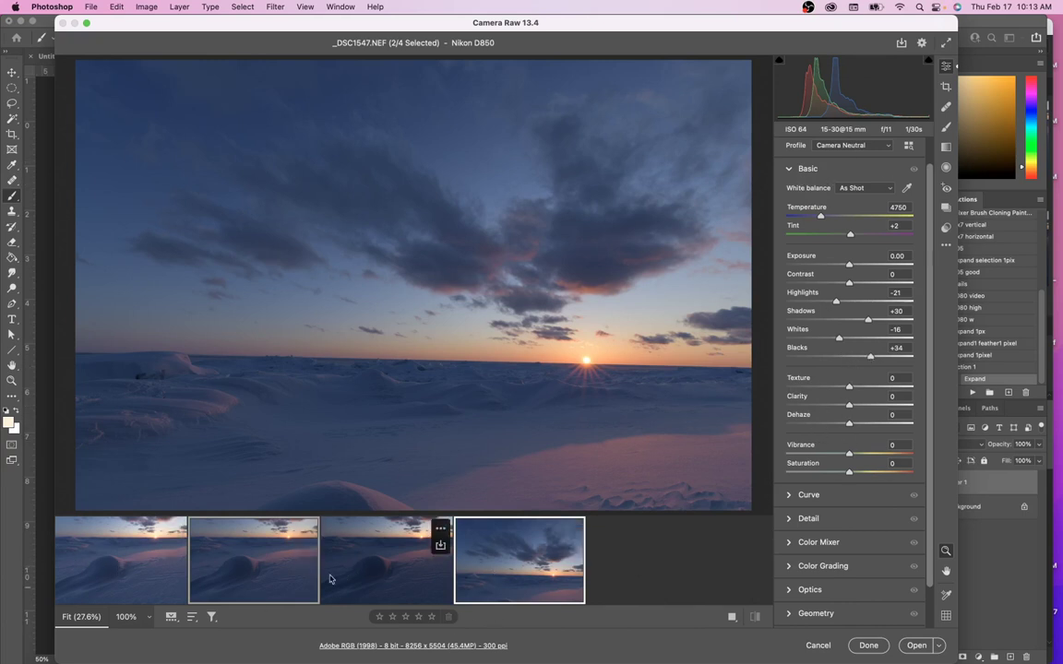
Set Highlights to -25, Shadows to +8, Whites to -40 and Blacks to +8 on _DSC1544.NEF, and save the raw edits without opening the images
click(408, 569)
click(120, 579)
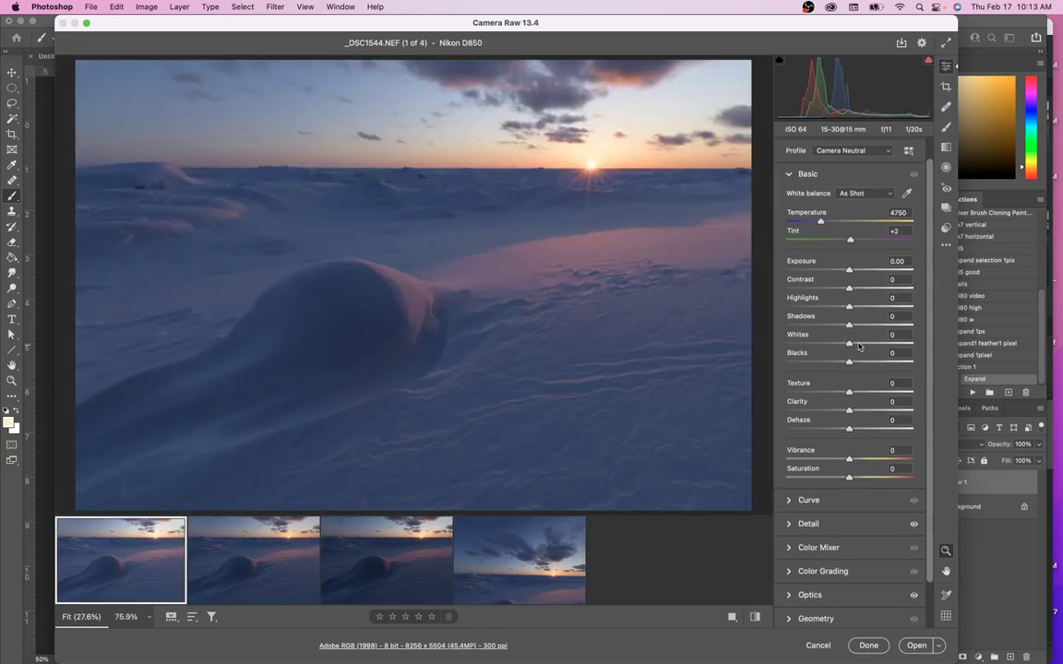
drag(849, 364, 855, 365)
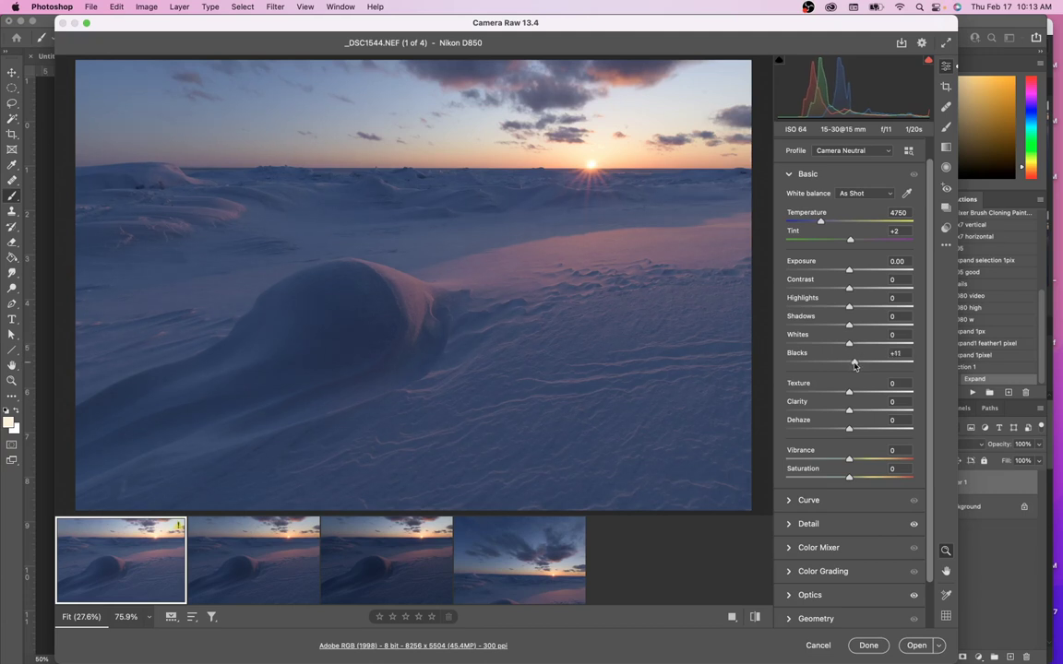
drag(849, 325, 823, 344)
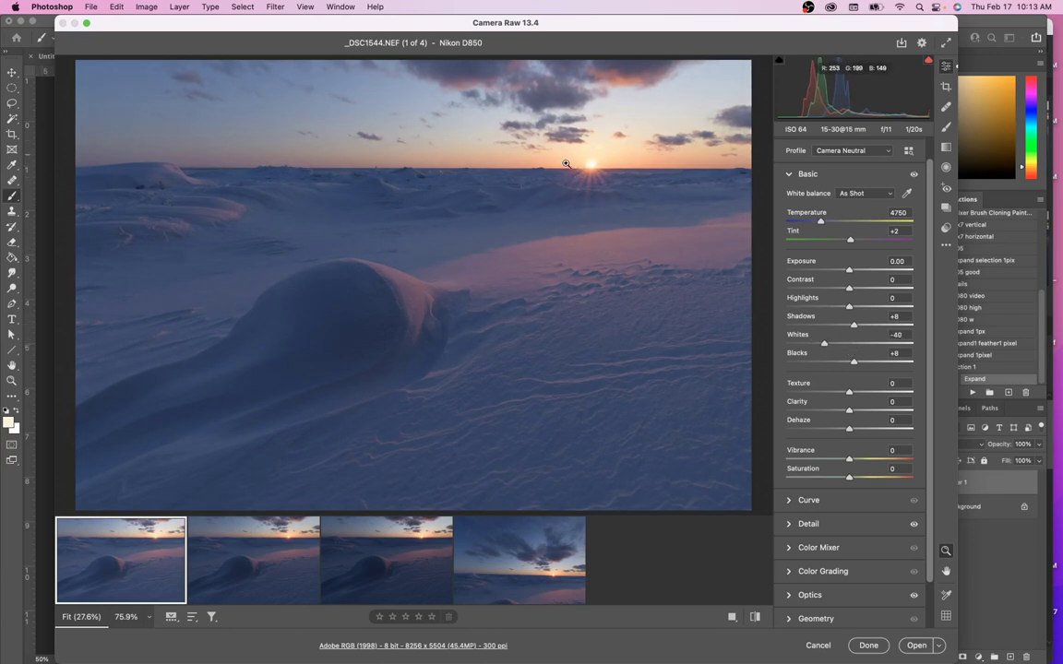
drag(849, 310, 828, 310)
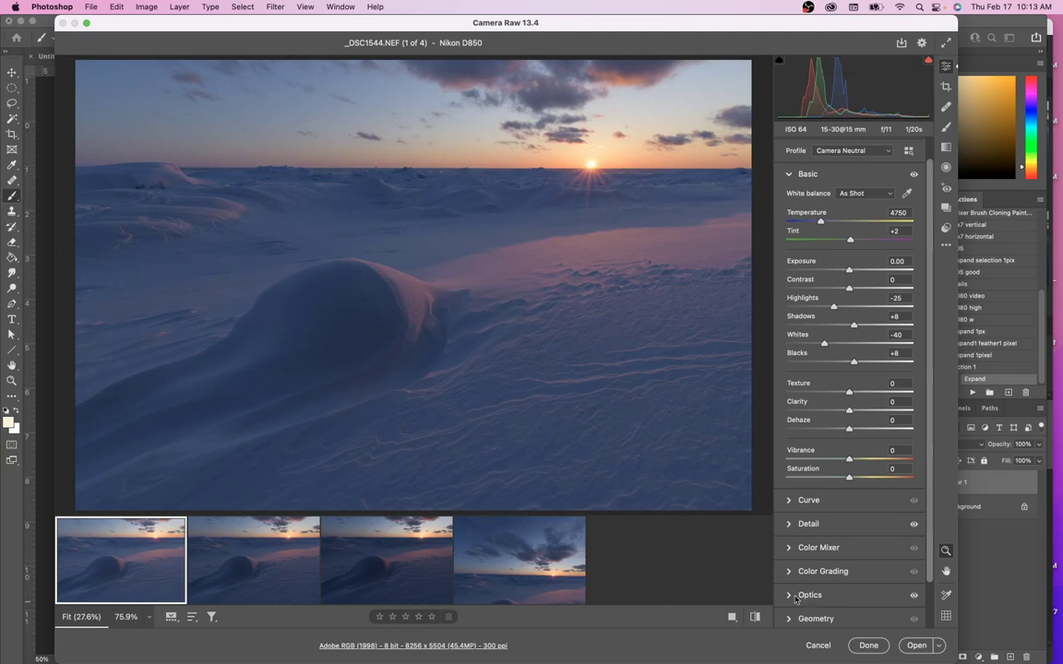
click(869, 645)
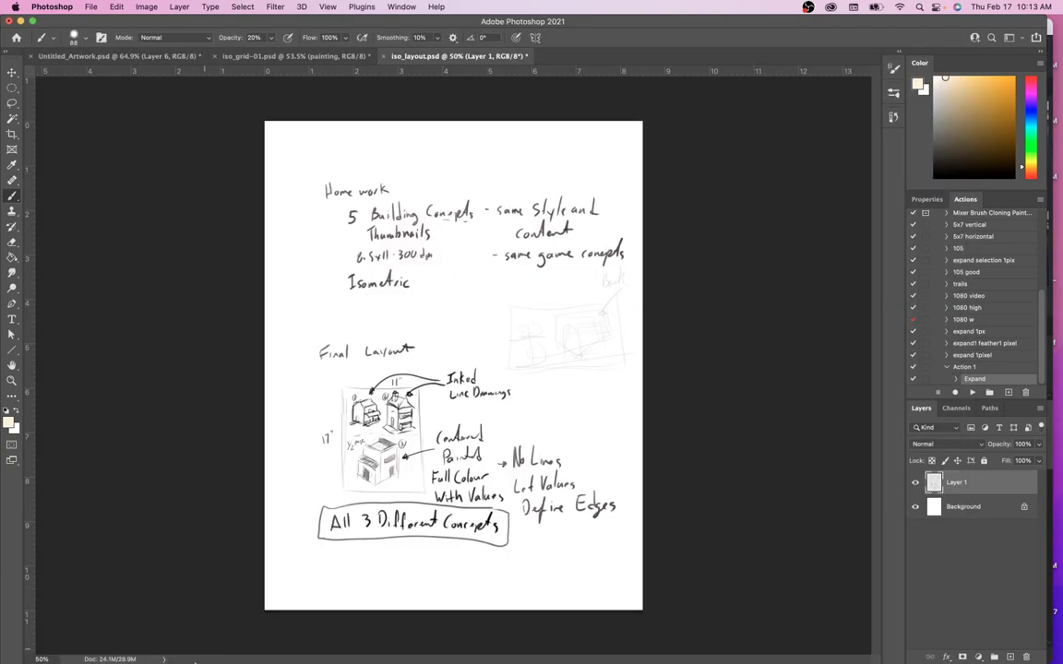
Switch to Adobe Bridge and browse the too edit copies folder in the Filmstrip workspace
click(348, 641)
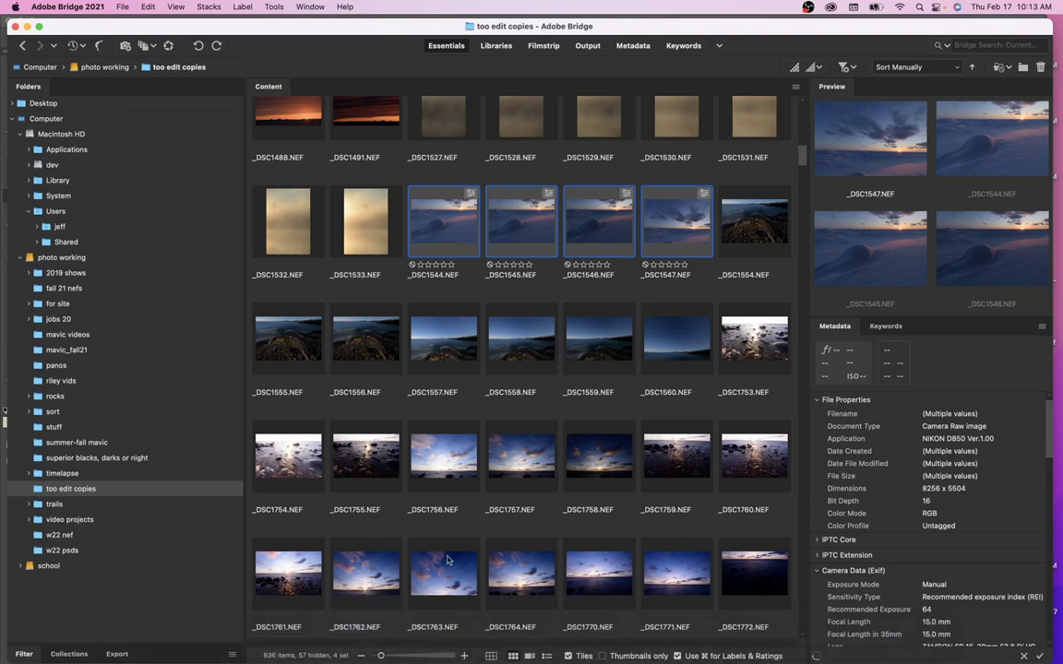
scroll(653, 389, up, 2)
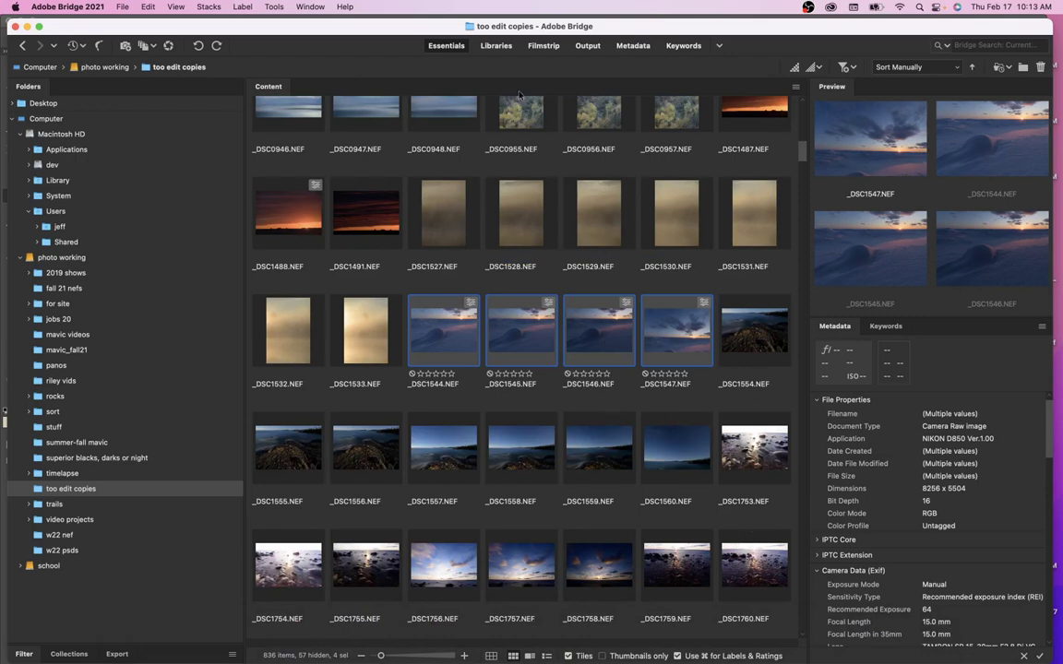
click(549, 48)
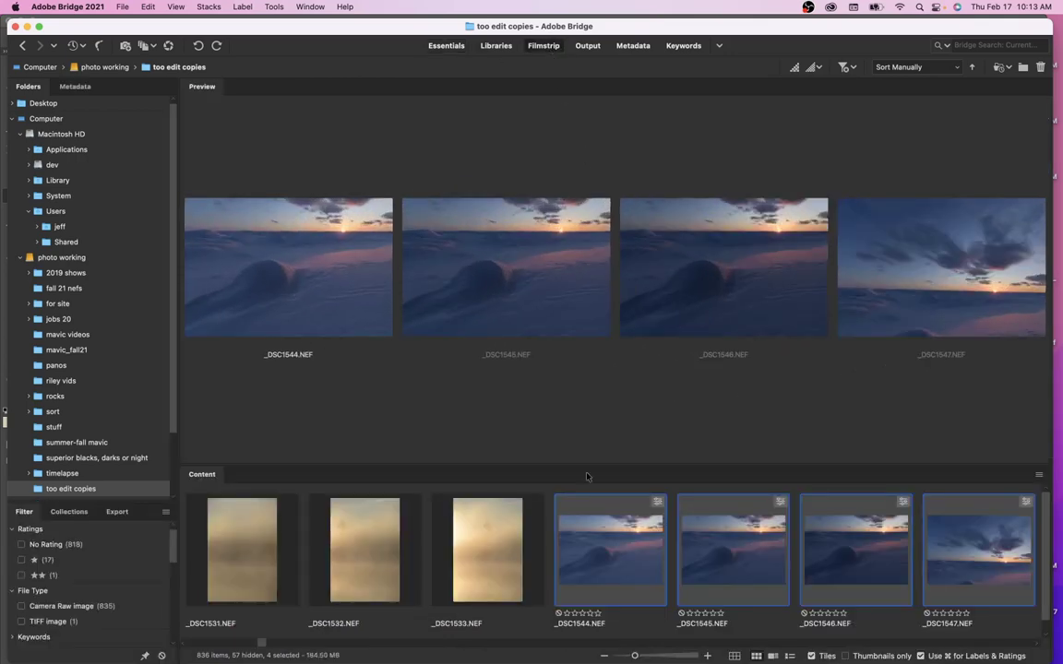
scroll(779, 560, down, 5)
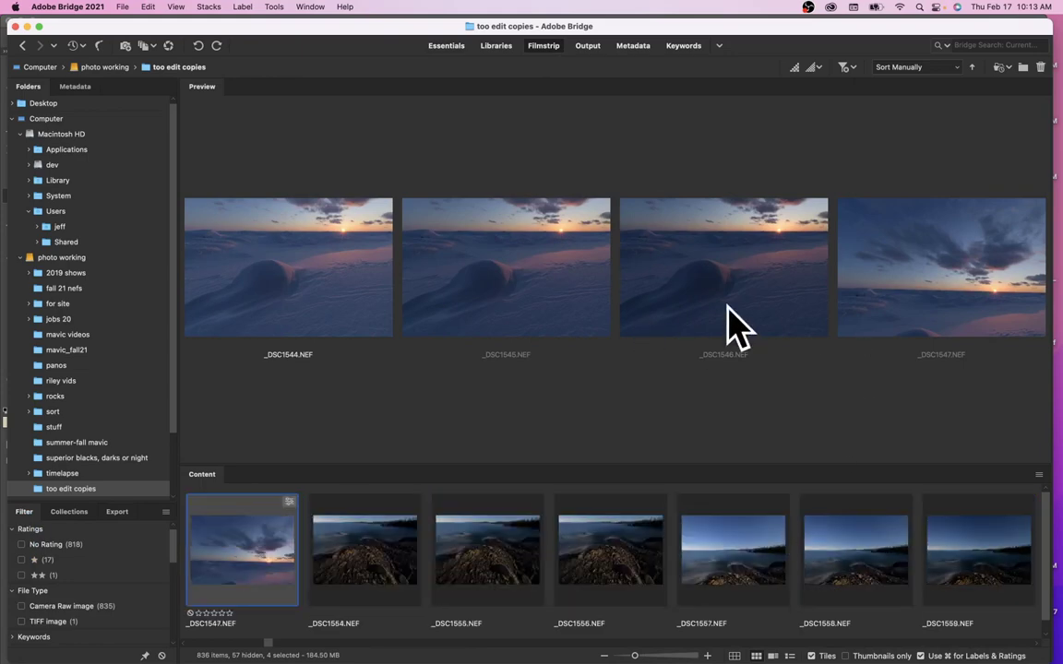
Examine the rocks and water of _DSC1556.NEF with the preview loupe at several magnifications, and return to the Essentials workspace
click(587, 523)
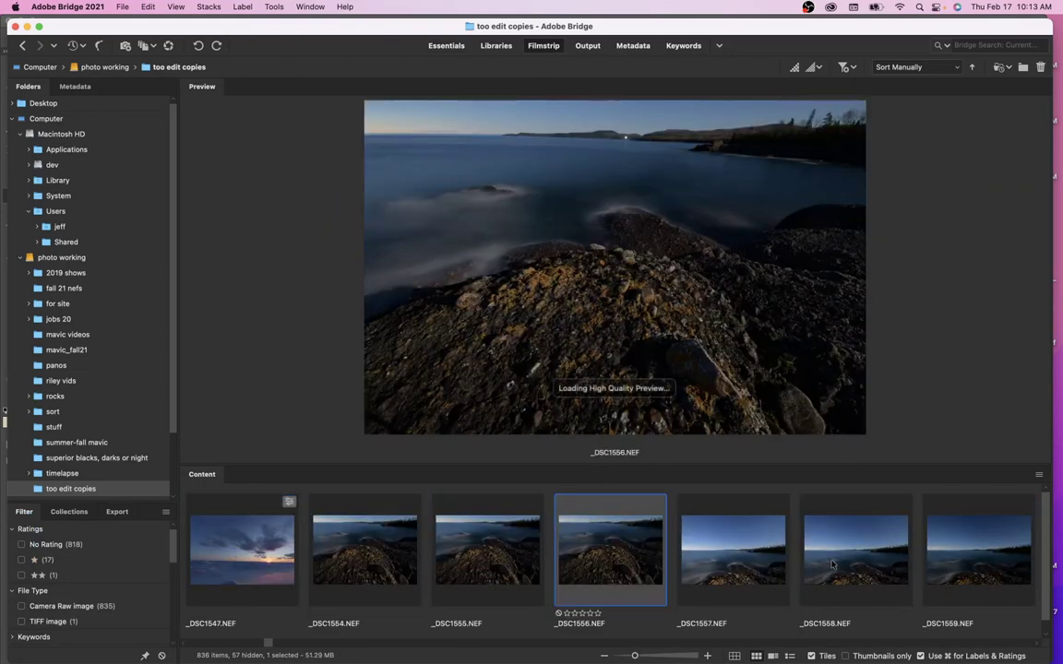
click(600, 237)
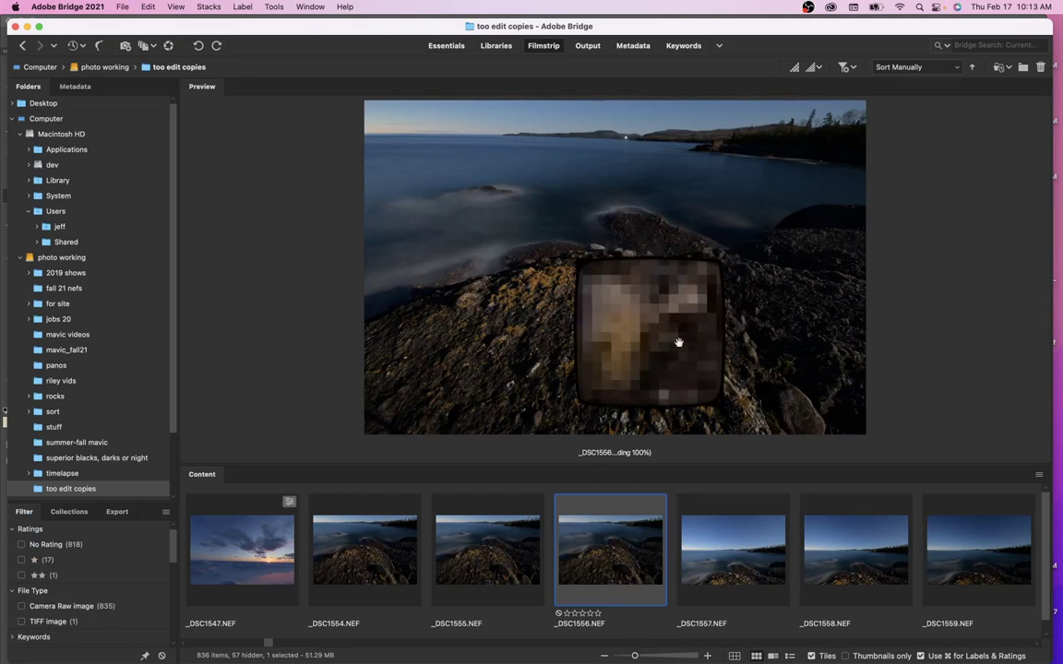
scroll(677, 327, up, 3)
drag(574, 267, 616, 209)
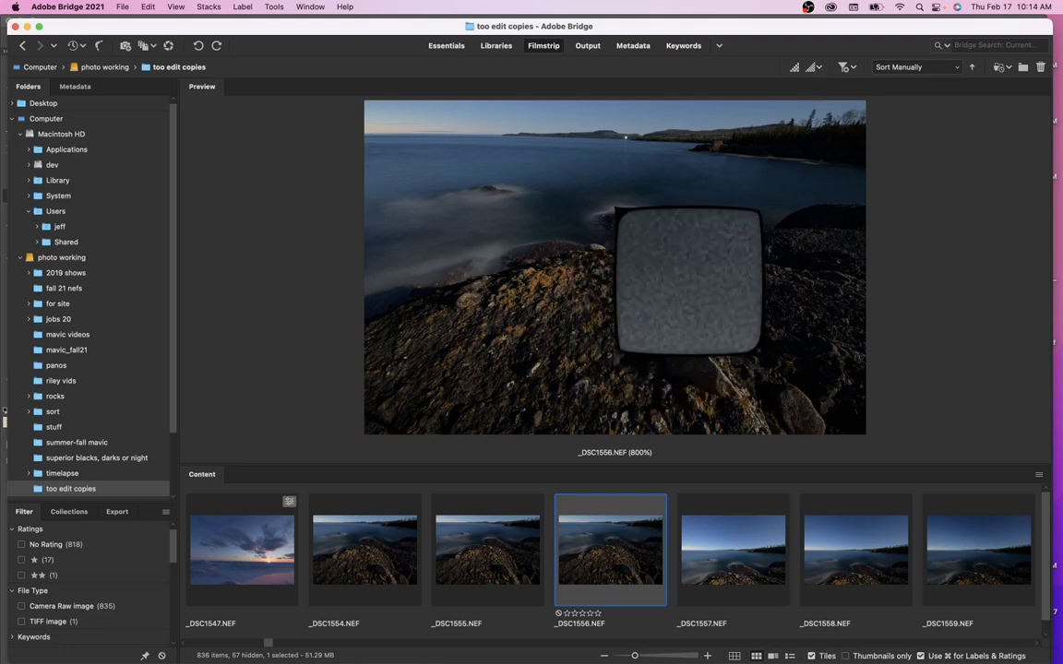
drag(702, 304, 744, 310)
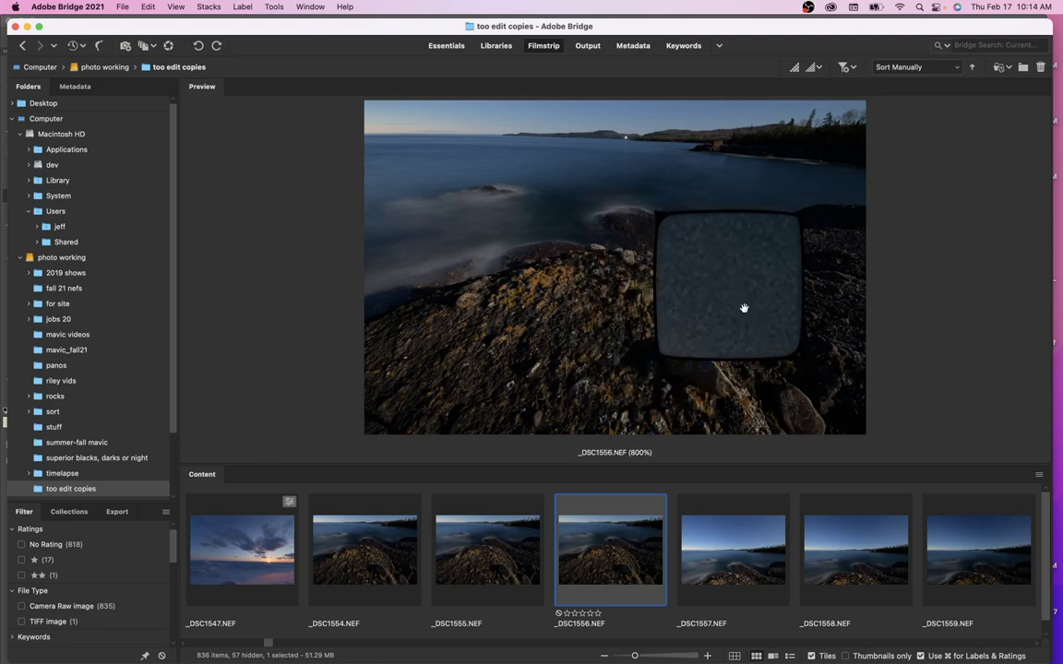
scroll(746, 311, down, 3)
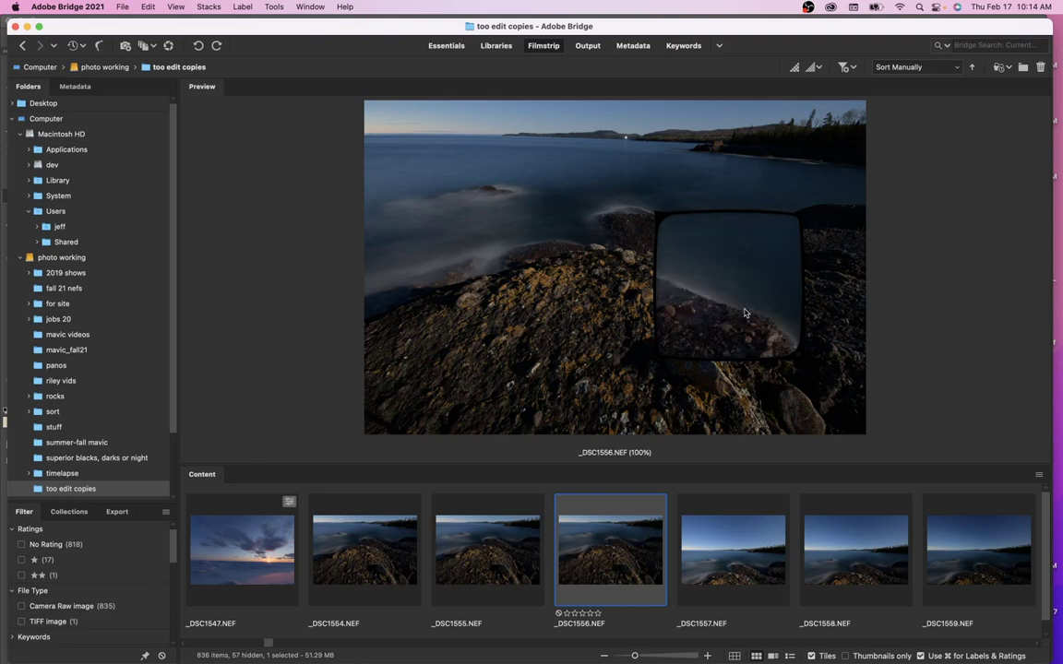
scroll(745, 312, up, 2)
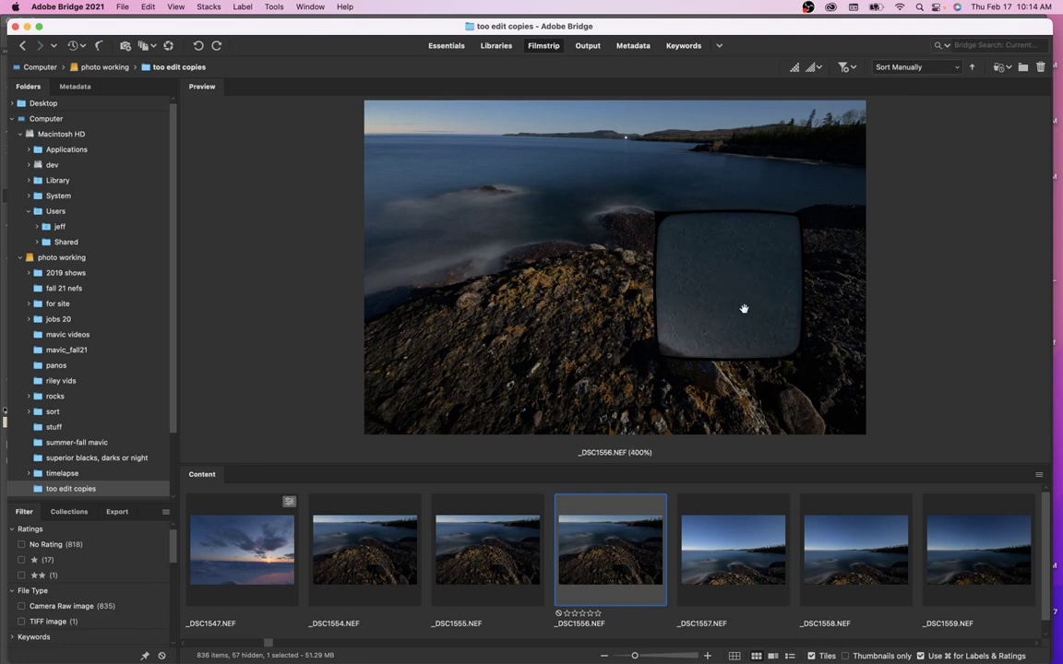
click(657, 216)
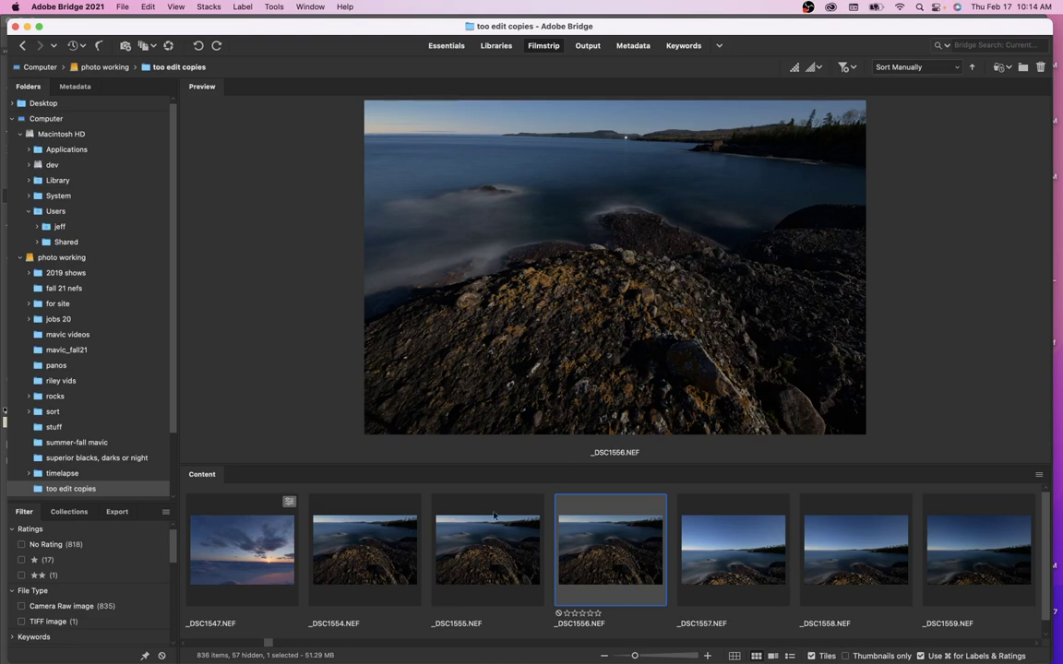
click(444, 46)
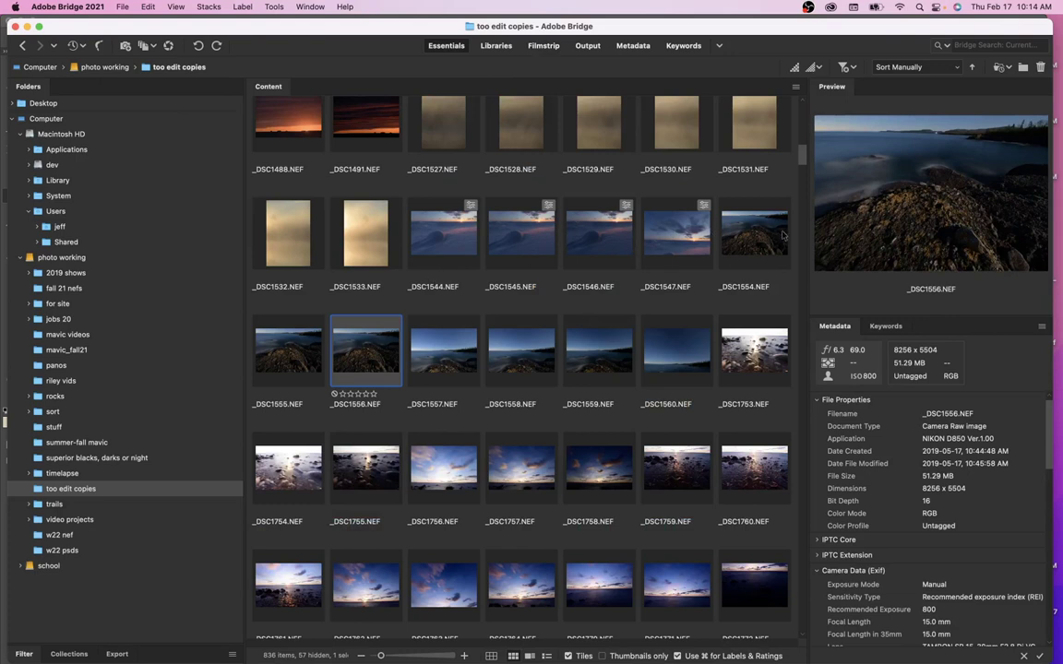
Load _DSC1547.NEF, _DSC1545.NEF and _DSC1544.NEF as layers into one Photoshop document
click(669, 238)
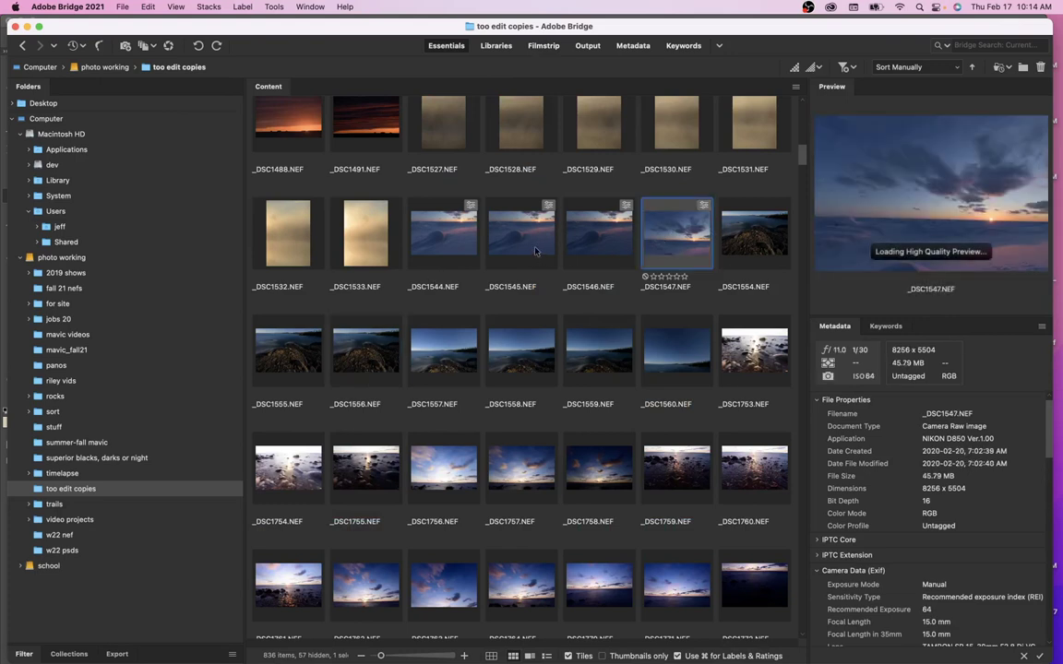
super+click(503, 231)
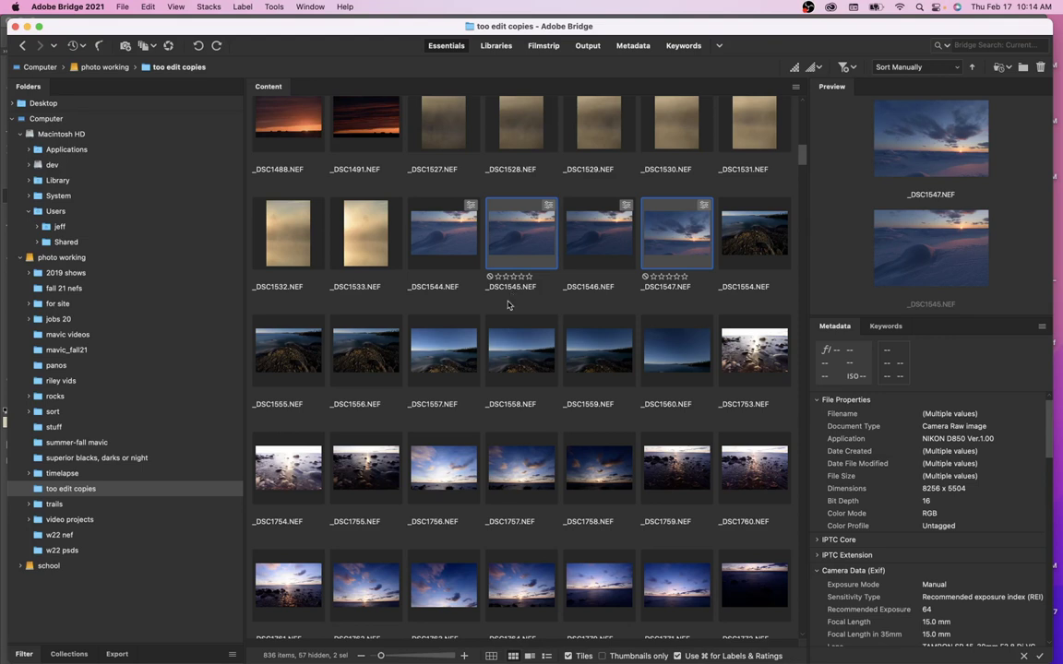
super+click(425, 230)
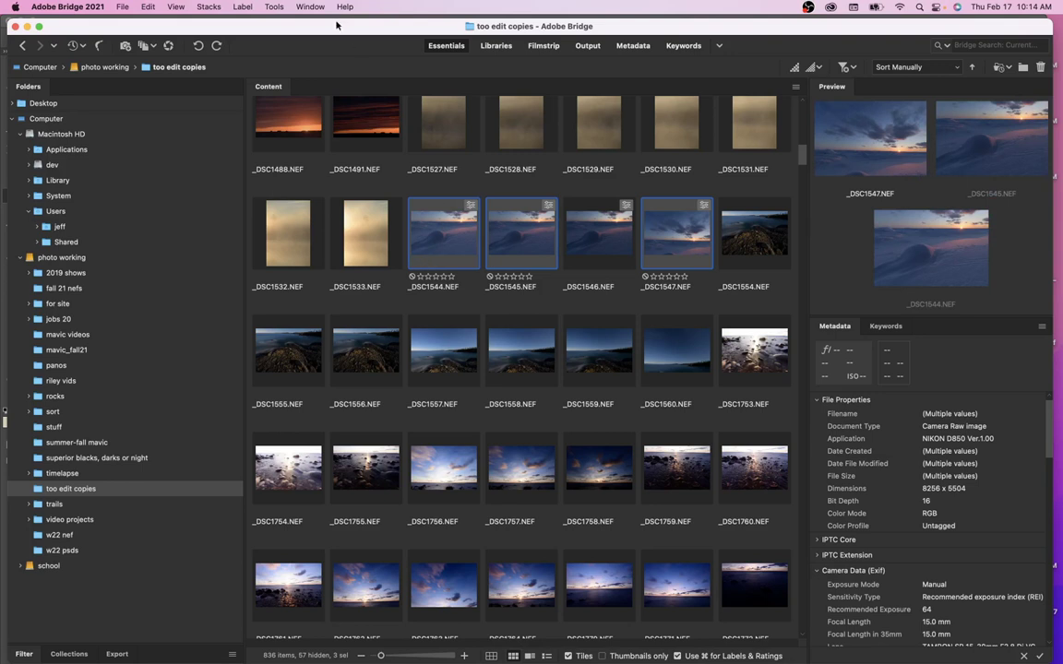
click(270, 8)
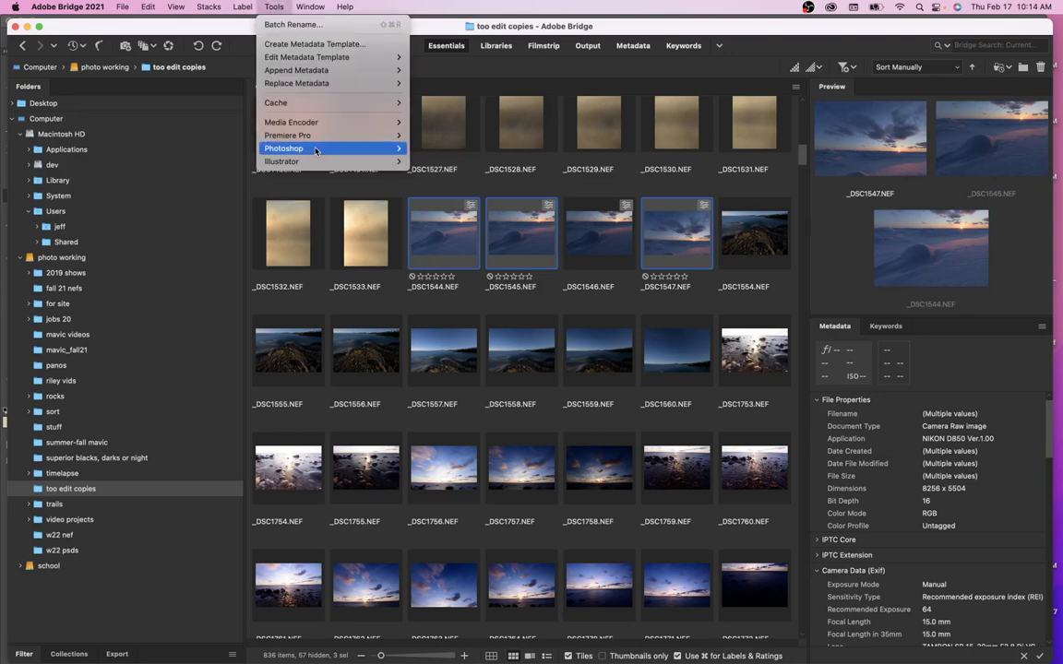
mouse_move(369, 148)
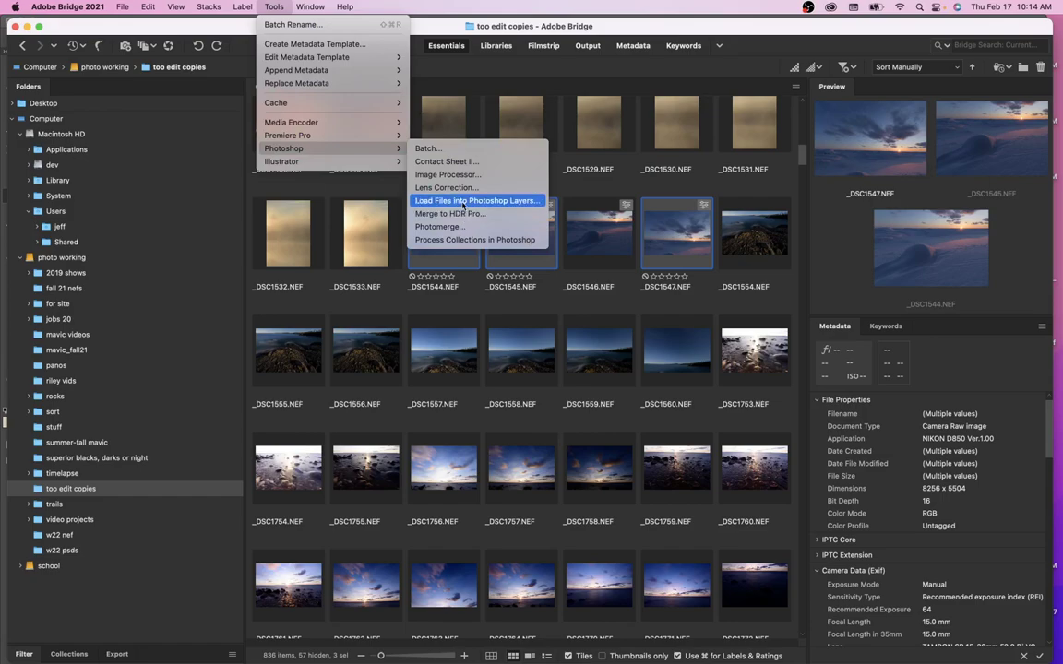
click(463, 202)
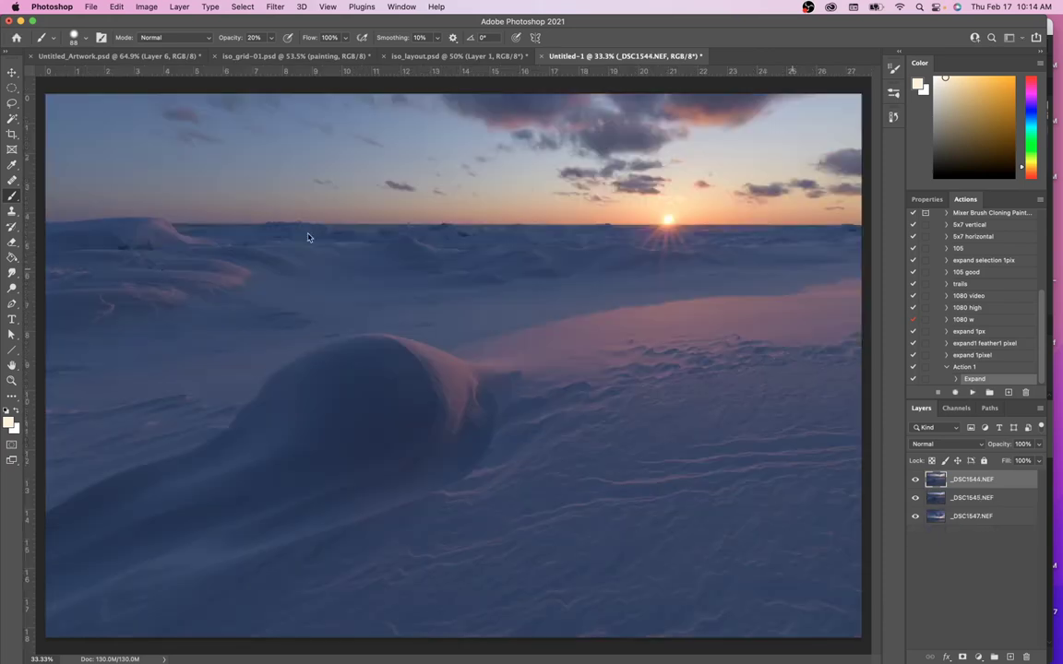
Extend the canvas upward with the Crop tool, adding empty space about four fifths of the photo's height above it
click(12, 72)
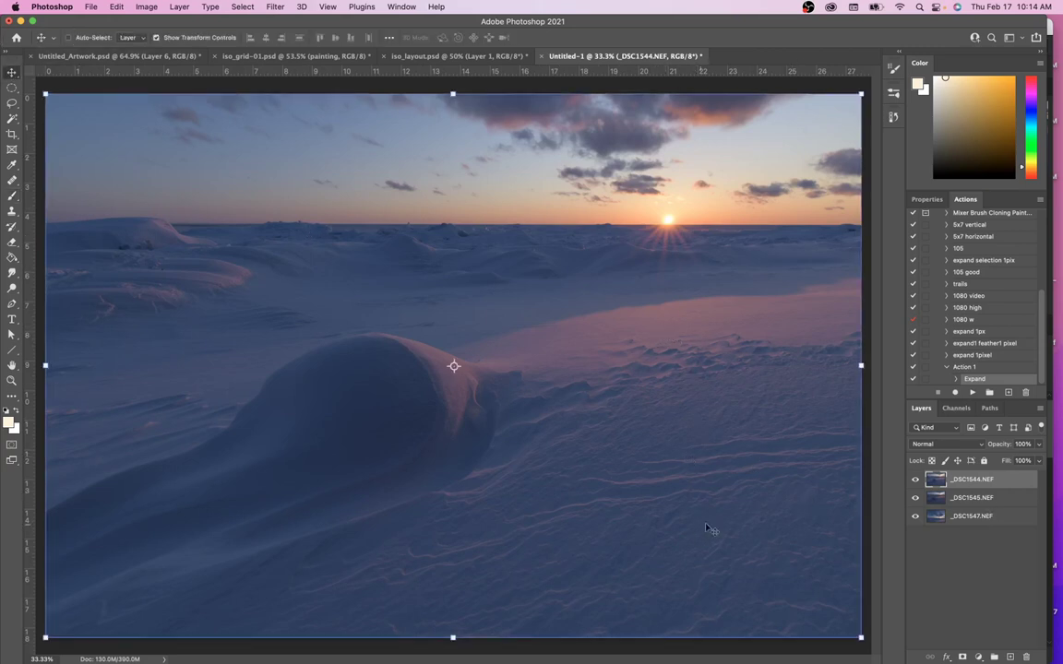
click(12, 131)
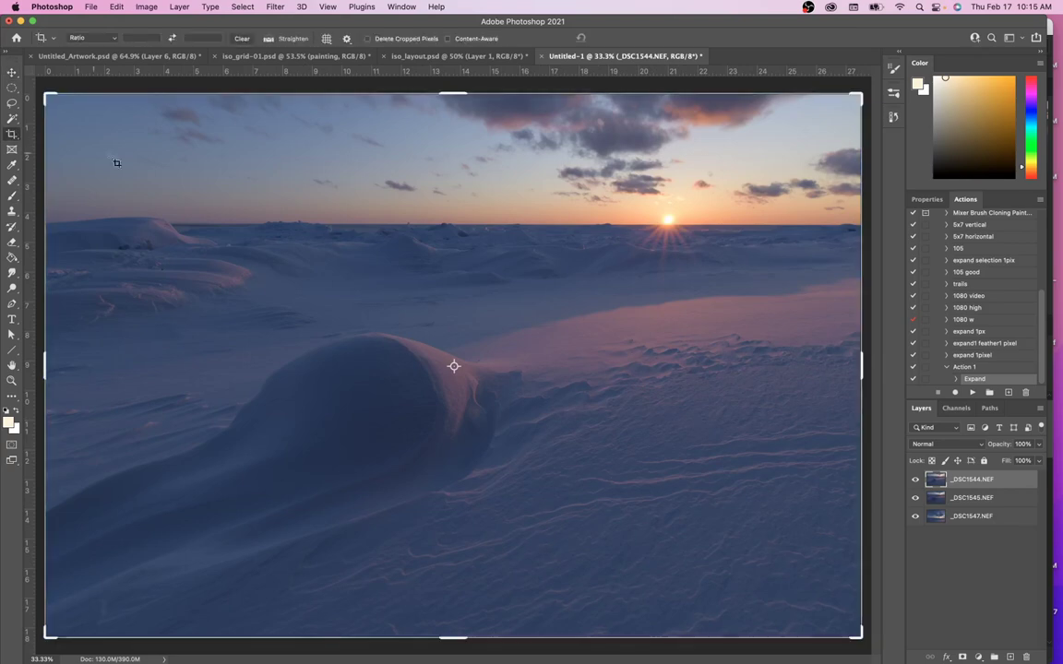
drag(449, 95, 468, 257)
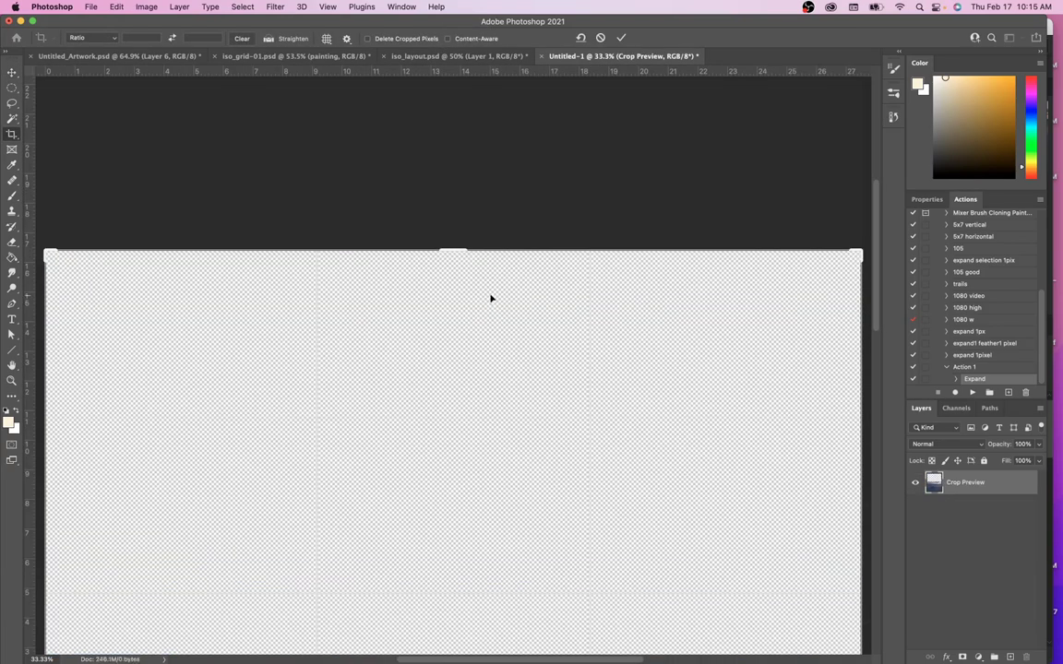
key(super+minus)
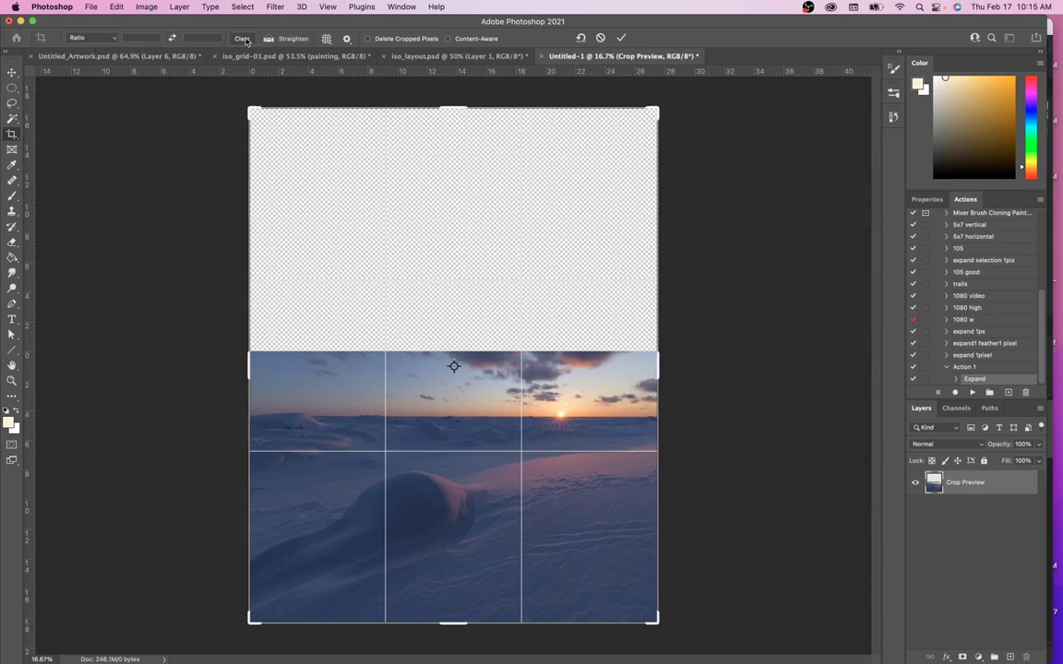
drag(452, 107, 451, 122)
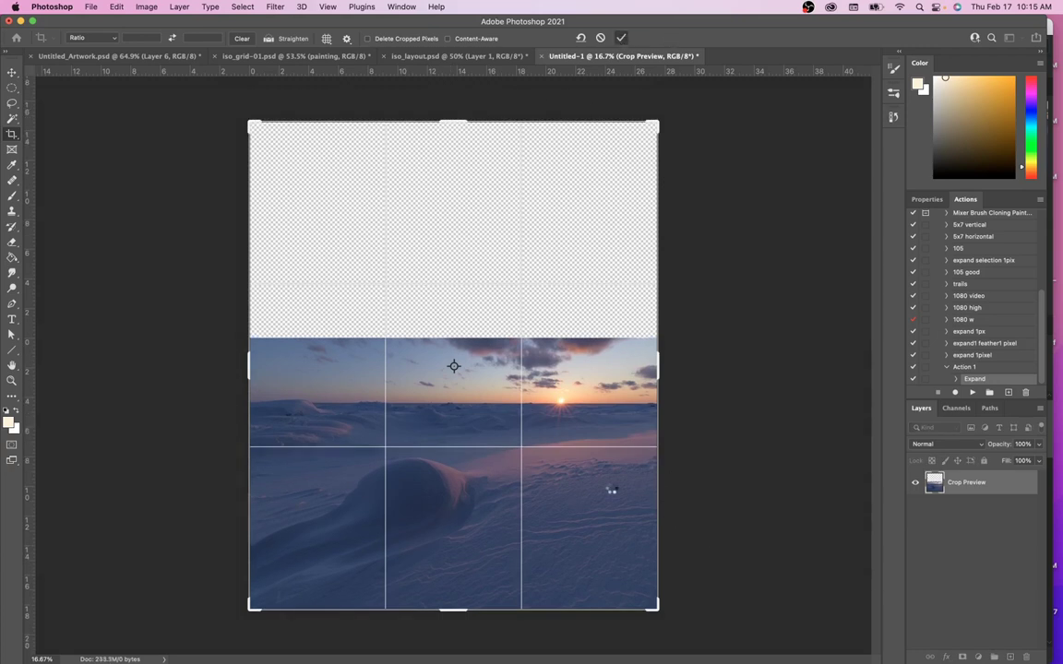
key(Return)
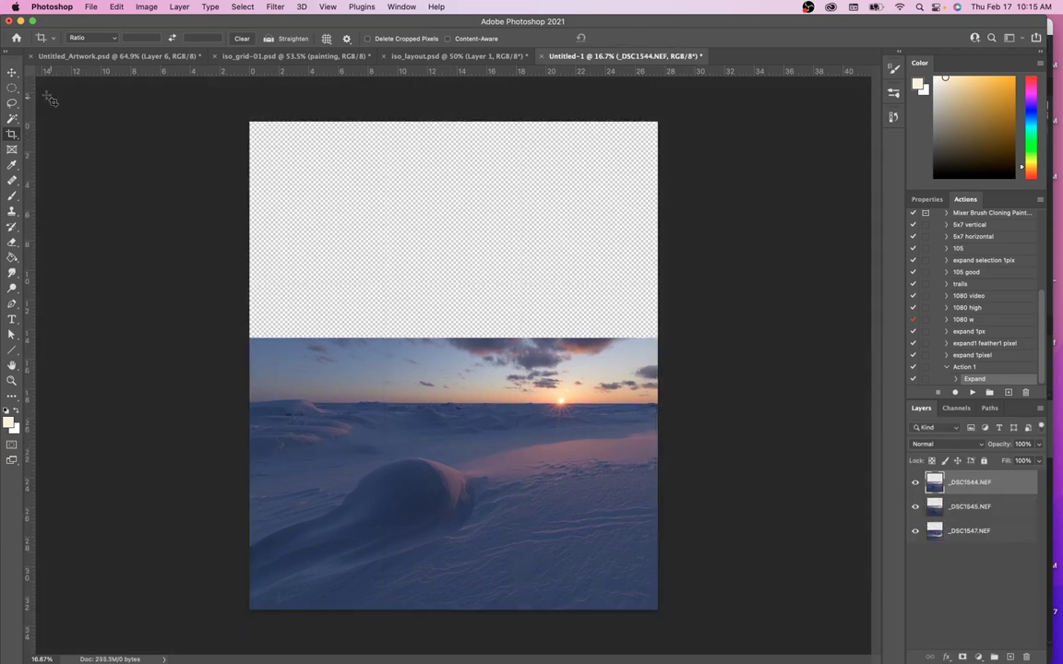
Isolate _DSC1547.NEF, put it on top of the layer stack and move it up to just below the canvas's upper edge
click(11, 71)
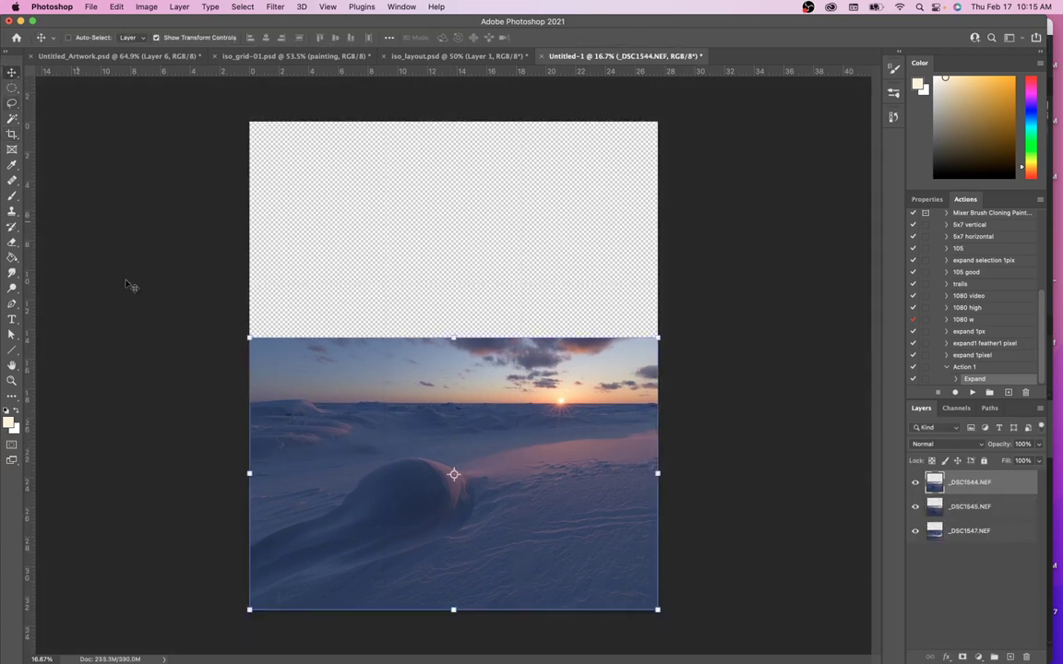
click(68, 38)
click(915, 481)
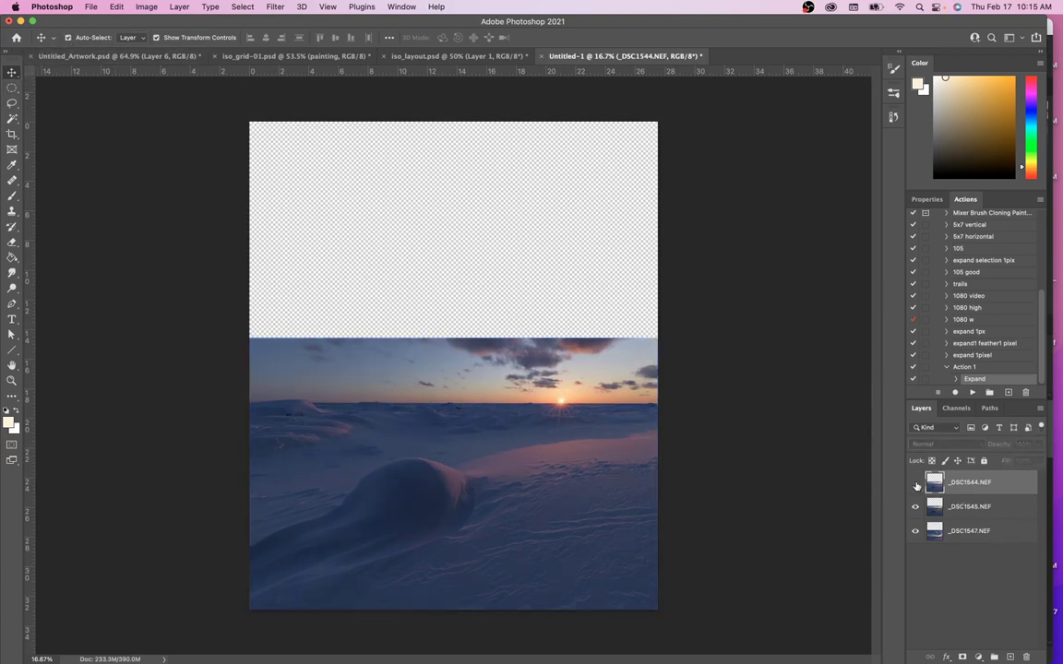
click(915, 507)
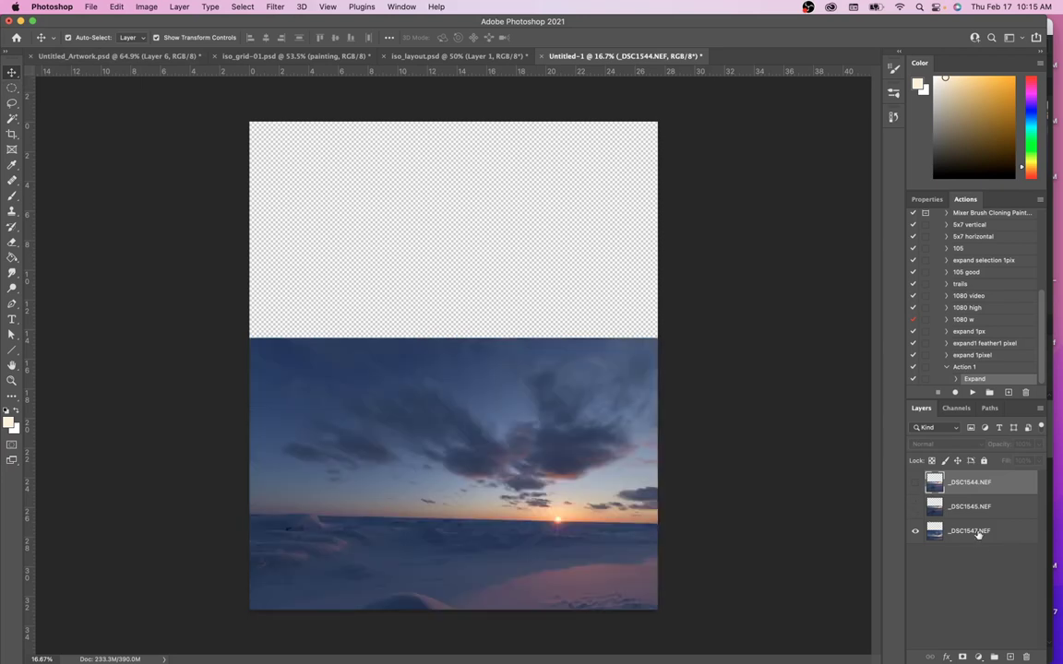
click(976, 531)
drag(980, 535, 977, 491)
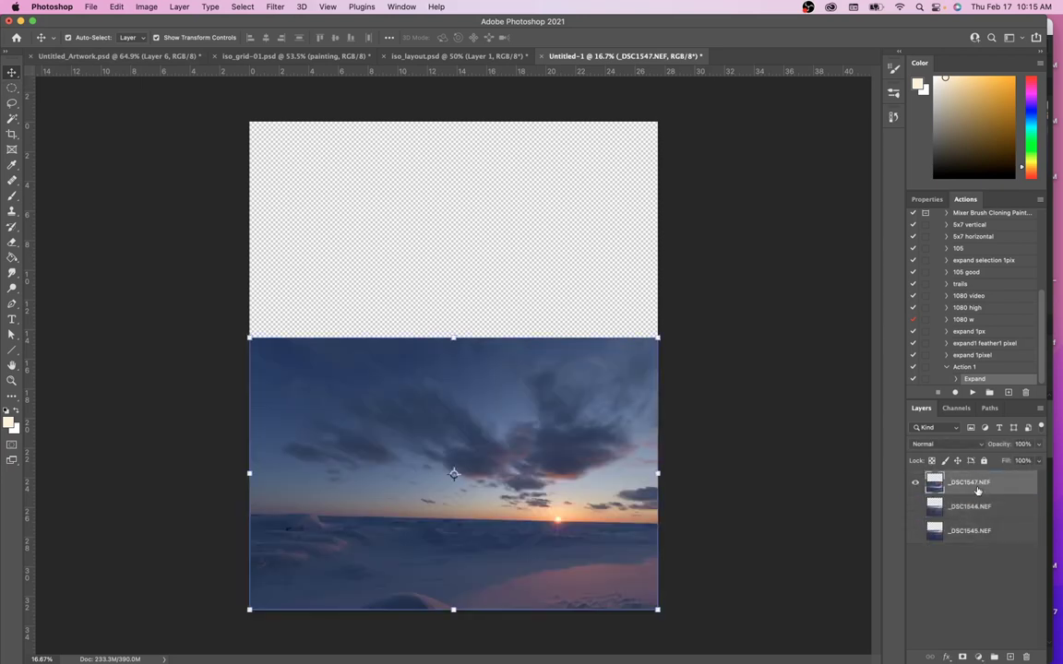
drag(540, 459, 548, 269)
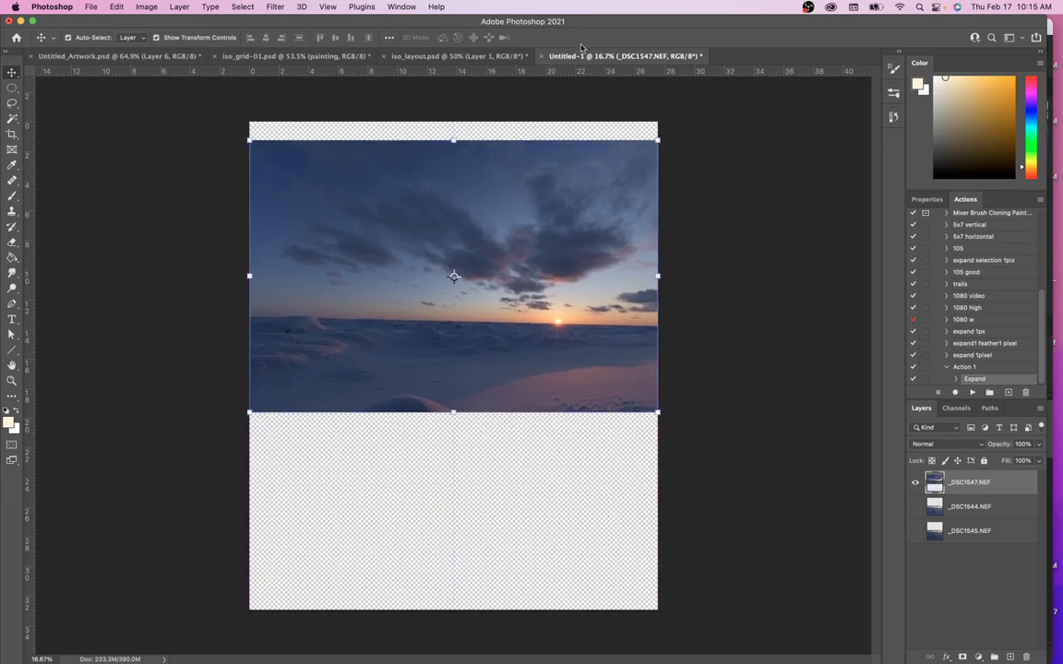
Compare the _DSC1544.NEF and _DSC1545.NEF frames by toggling layer visibility, leaving both shown with _DSC1547.NEF hidden
click(915, 482)
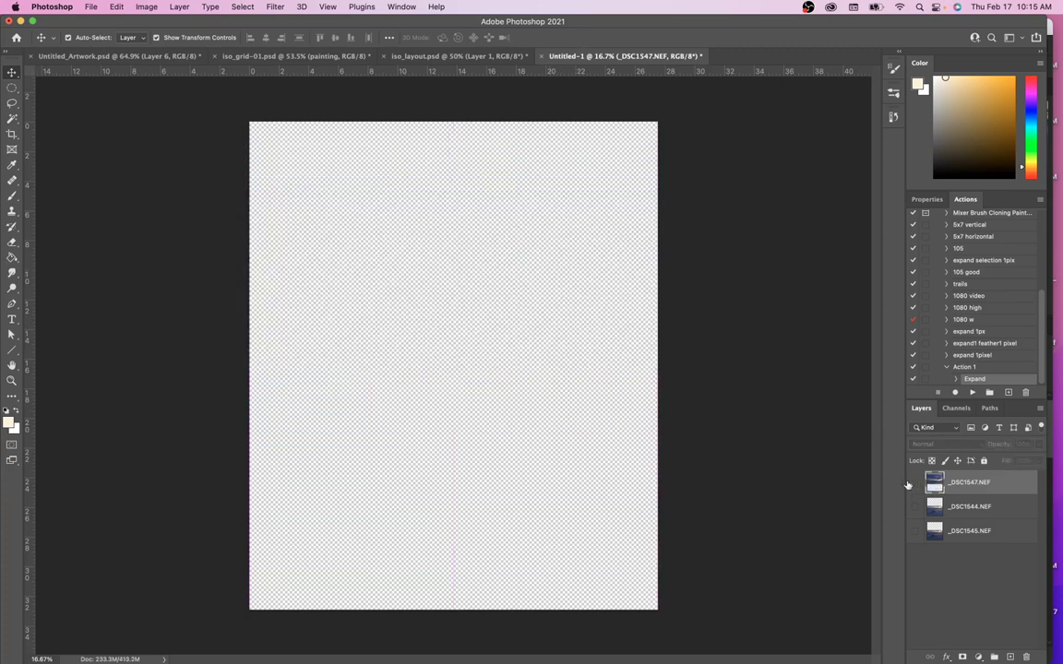
click(915, 507)
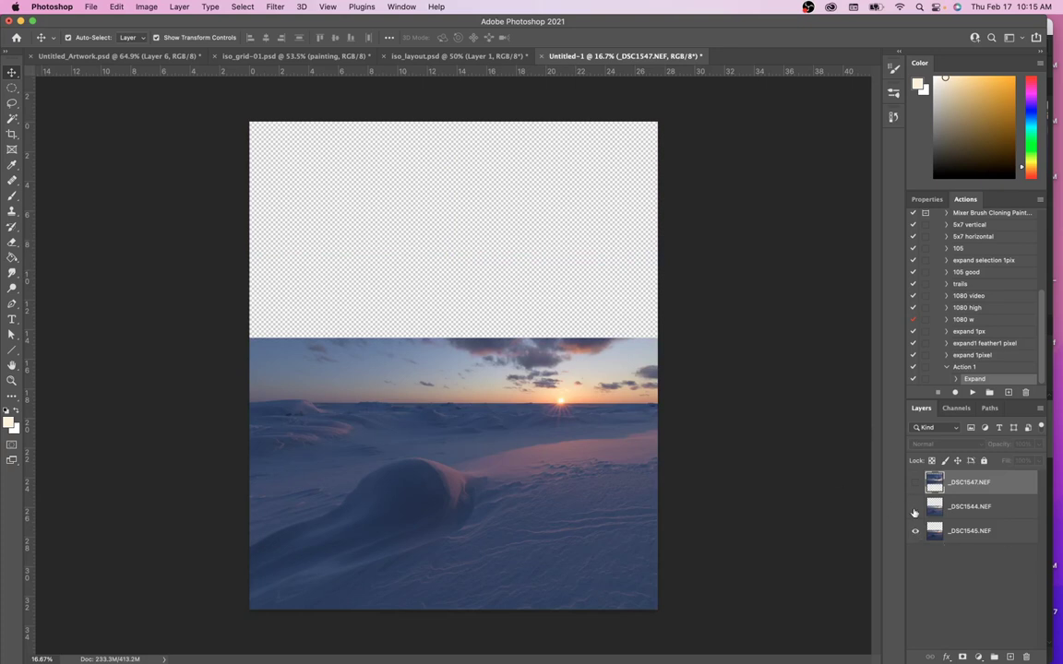
click(915, 509)
click(915, 509)
click(915, 510)
click(915, 509)
click(915, 510)
click(915, 509)
click(915, 509)
click(915, 509)
click(915, 509)
click(915, 510)
Place a horizontal guide along the horizon of the lower snow photo
drag(399, 70, 510, 403)
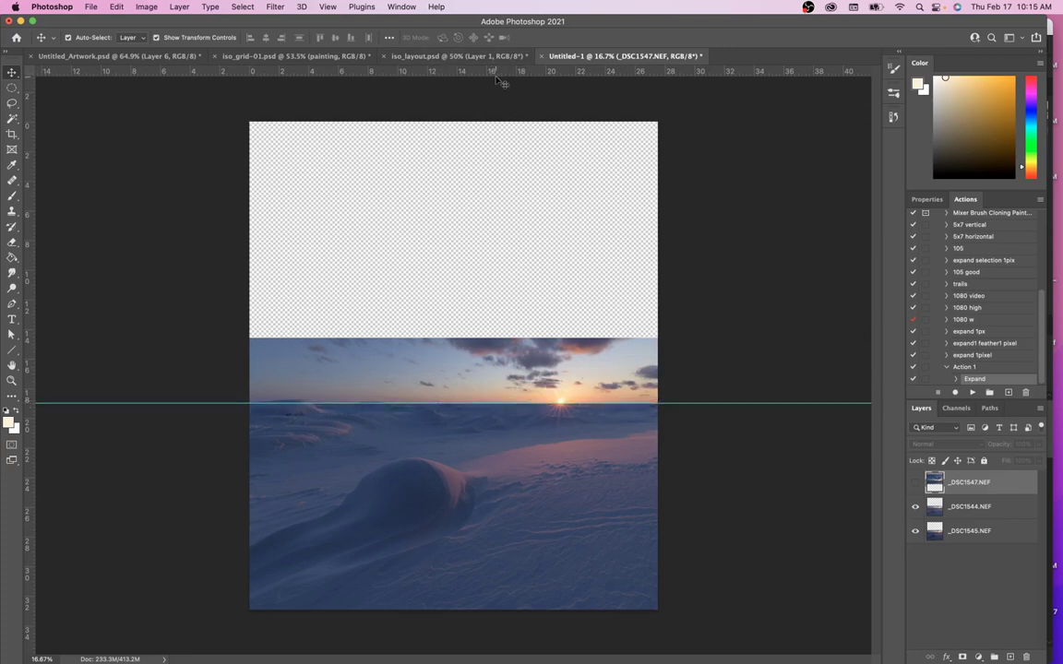
click(328, 8)
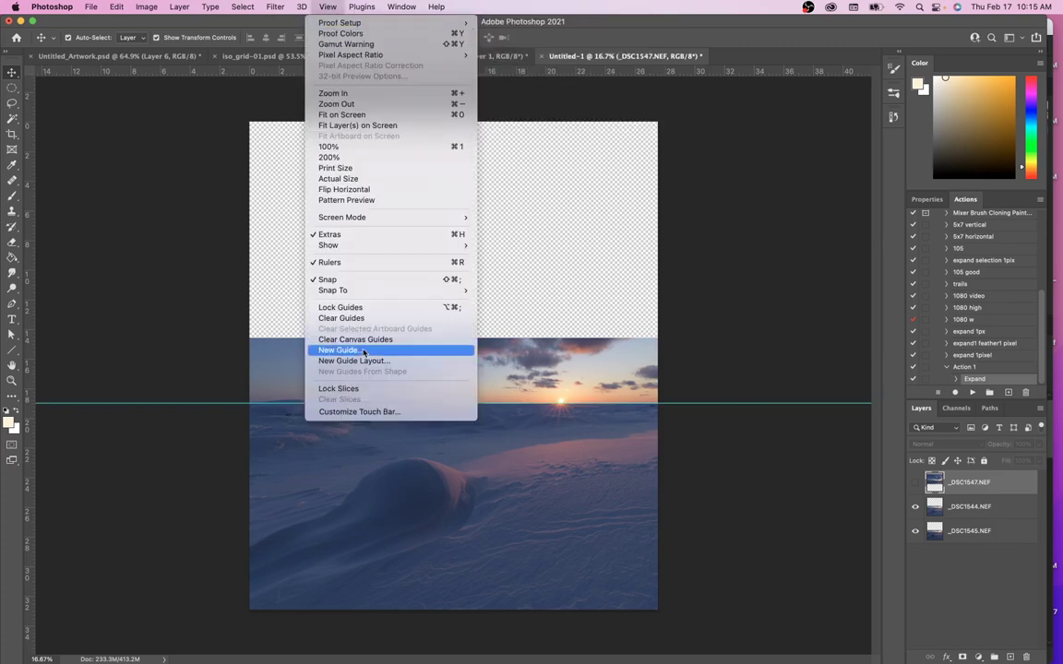
click(565, 27)
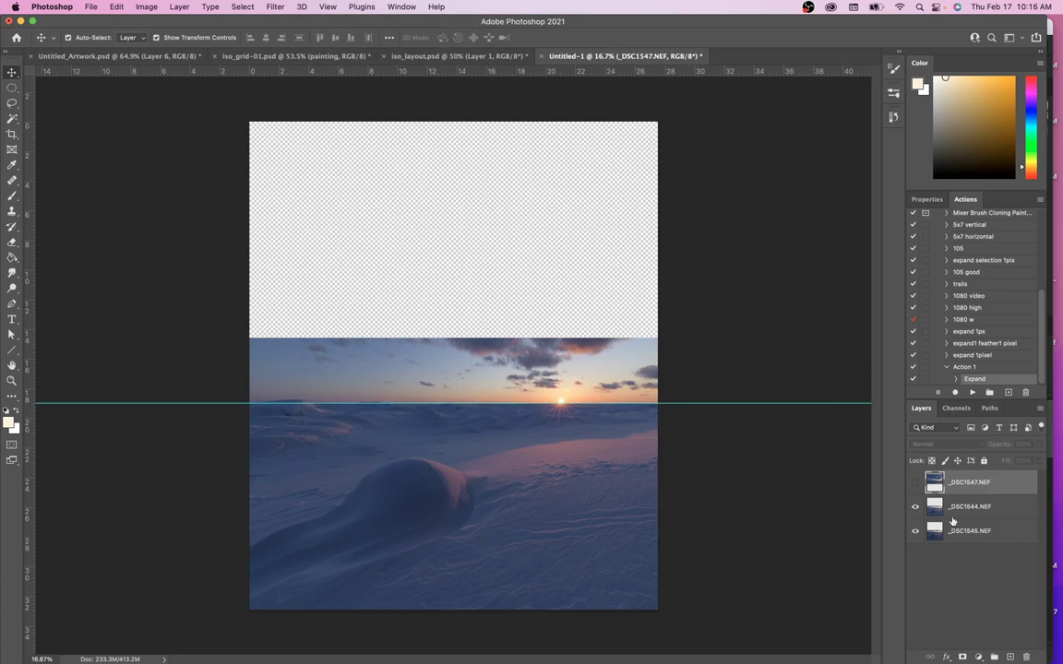
Show _DSC1547.NEF, move it down to the horizon guide and rotate it -1.13° so the horizons line up
click(916, 483)
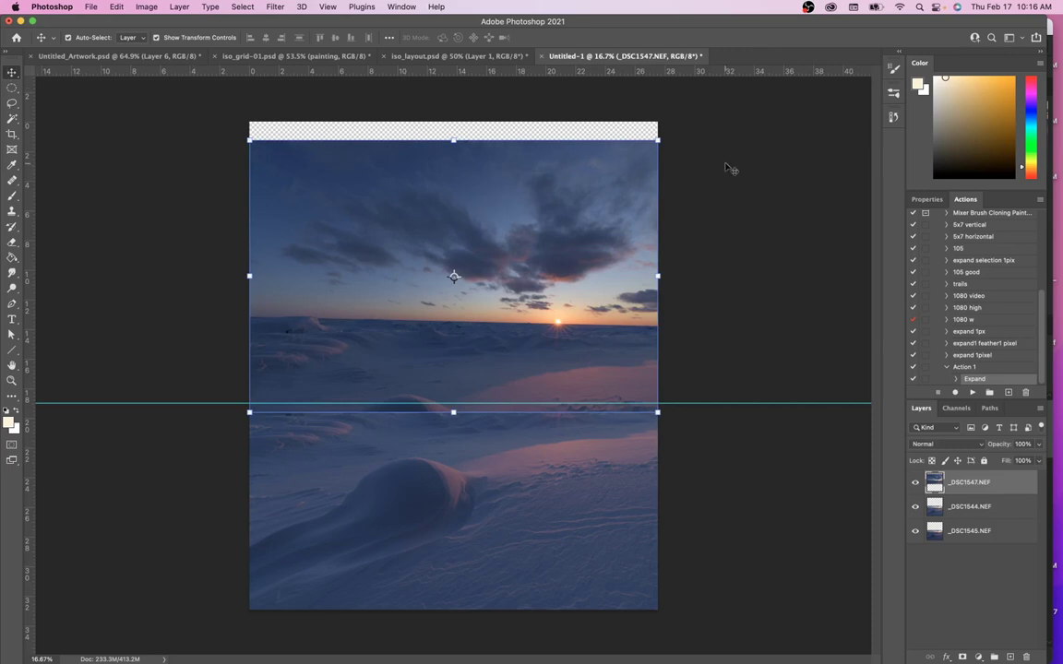
drag(618, 194, 612, 268)
drag(662, 211, 662, 199)
drag(606, 290, 616, 295)
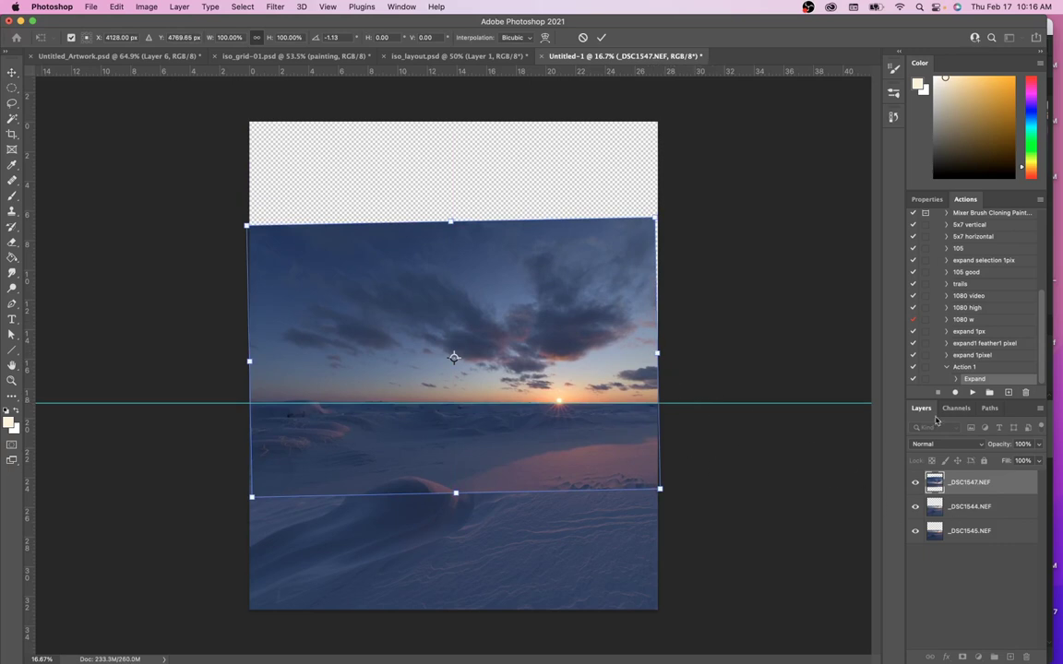
Set the _DSC1547.NEF layer's blend mode to Screen, remove the horizon guide and apply the transform
click(933, 444)
click(939, 553)
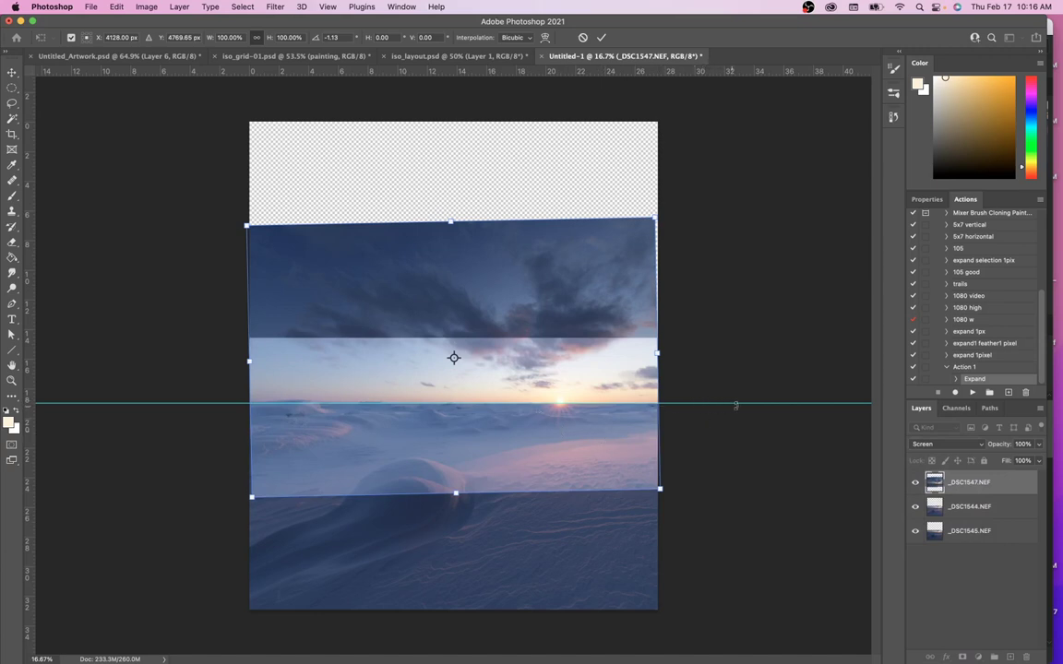
drag(764, 403, 750, 73)
key(ctrl+semicolon)
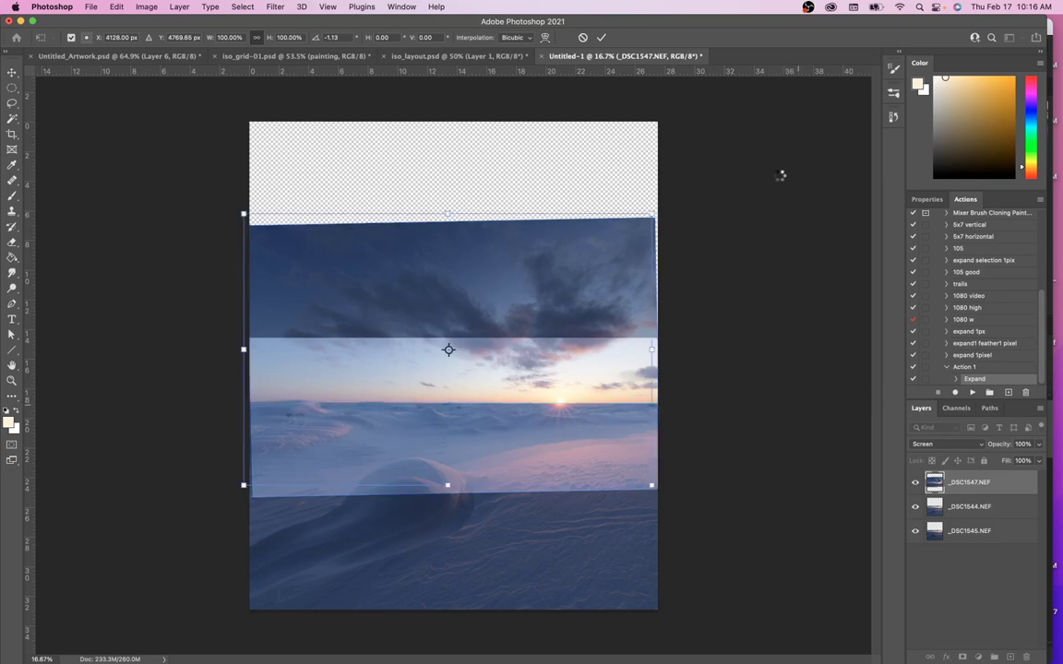
key(Return)
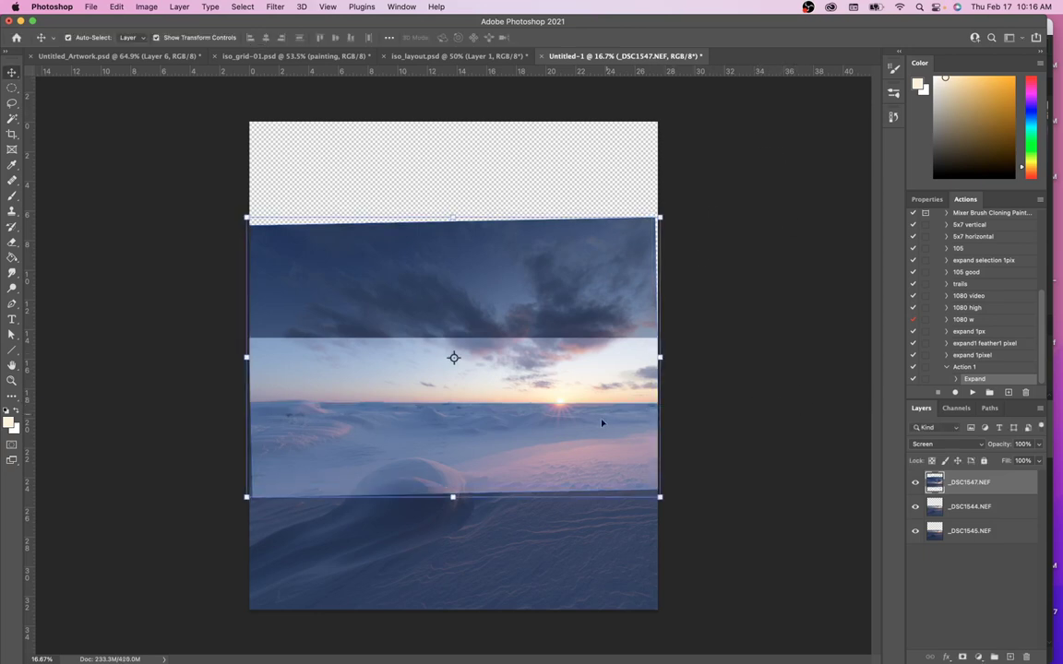
Nudge the _DSC1547.NEF layer so its sun overlaps the sun of the layer beneath
drag(537, 393, 552, 457)
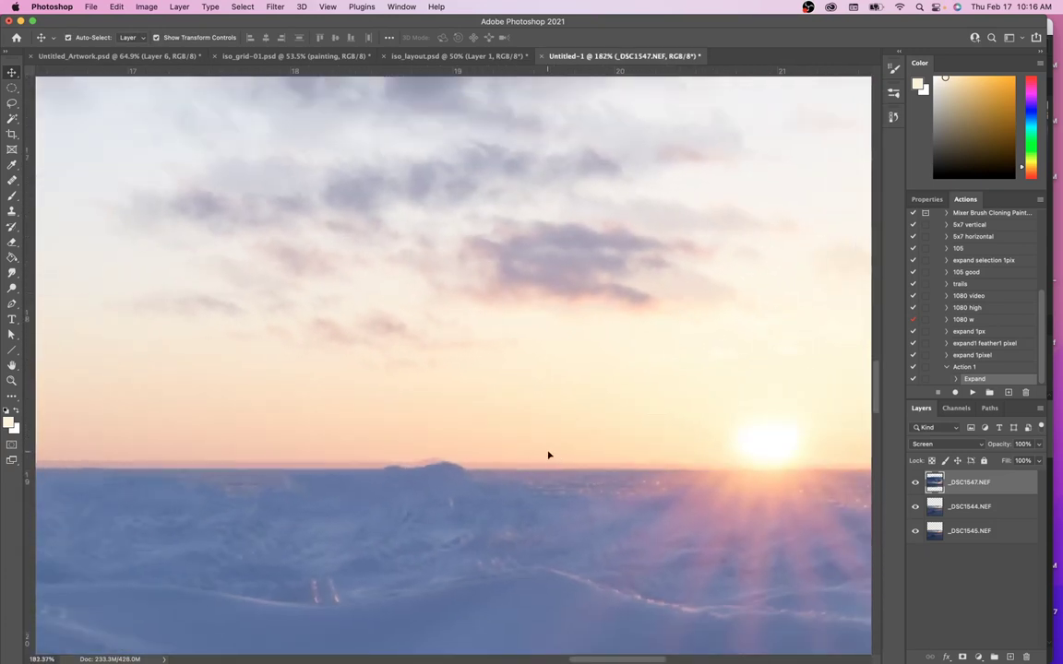
drag(531, 410, 540, 416)
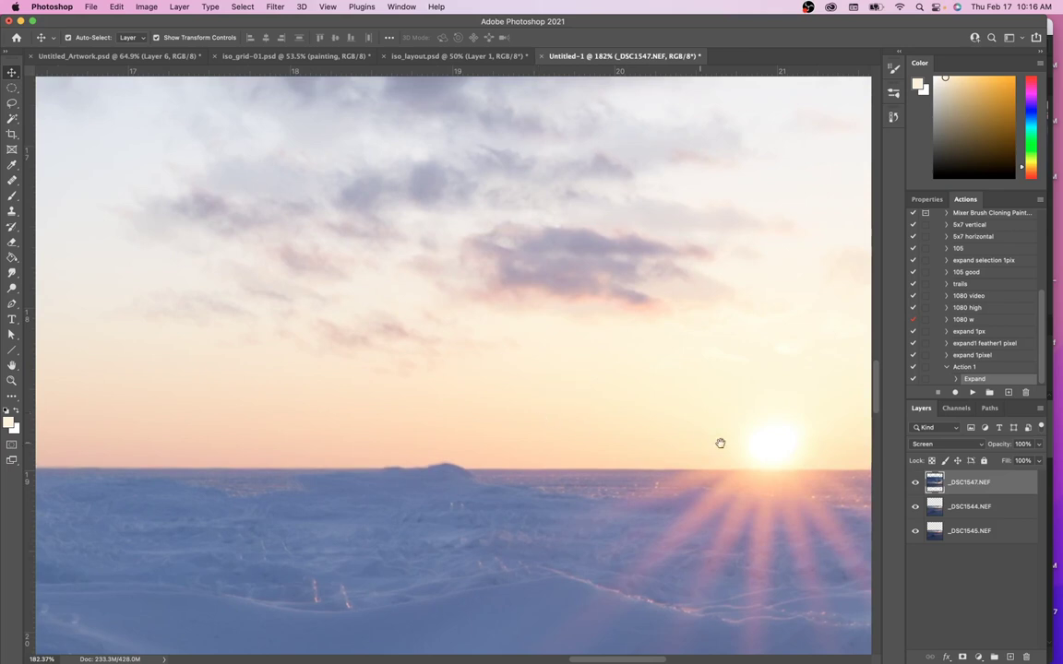
Examine how the overlapping horizons align across the full width of the composite at high magnification
drag(699, 441, 359, 419)
drag(721, 436, 104, 413)
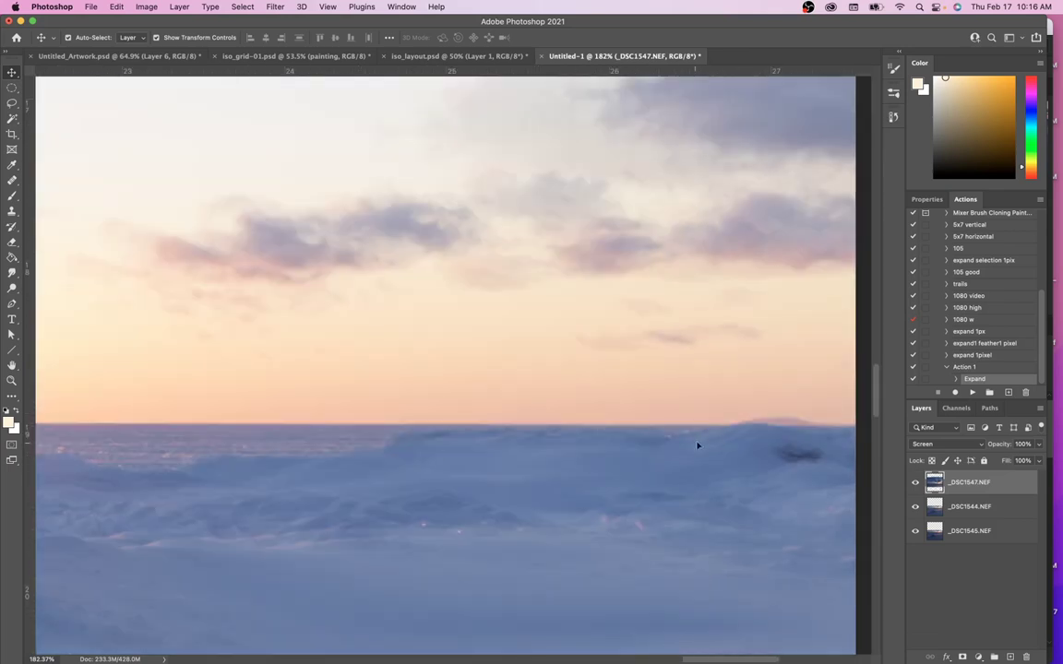
drag(693, 446, 342, 429)
drag(258, 431, 557, 465)
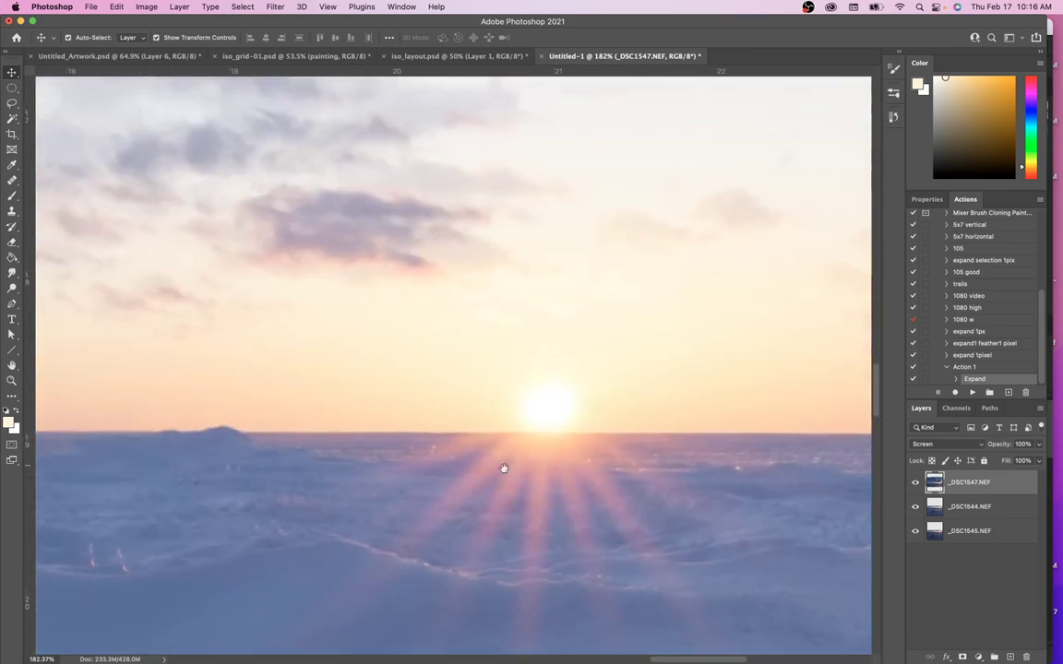
drag(441, 479, 699, 500)
drag(231, 443, 572, 425)
drag(277, 405, 592, 394)
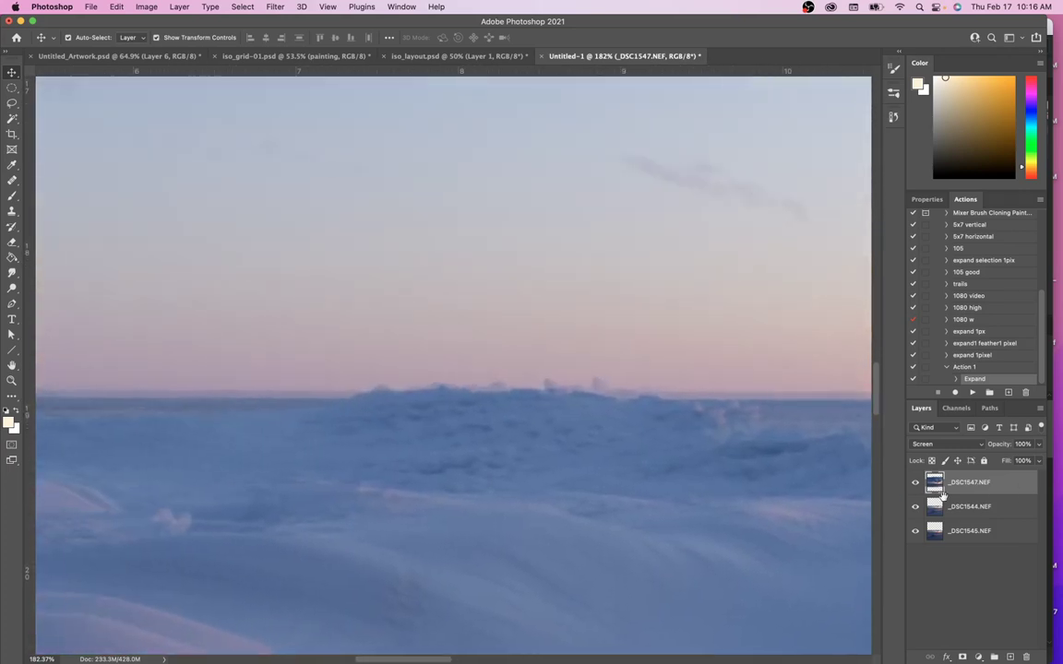
drag(492, 394, 835, 389)
drag(519, 448, 590, 452)
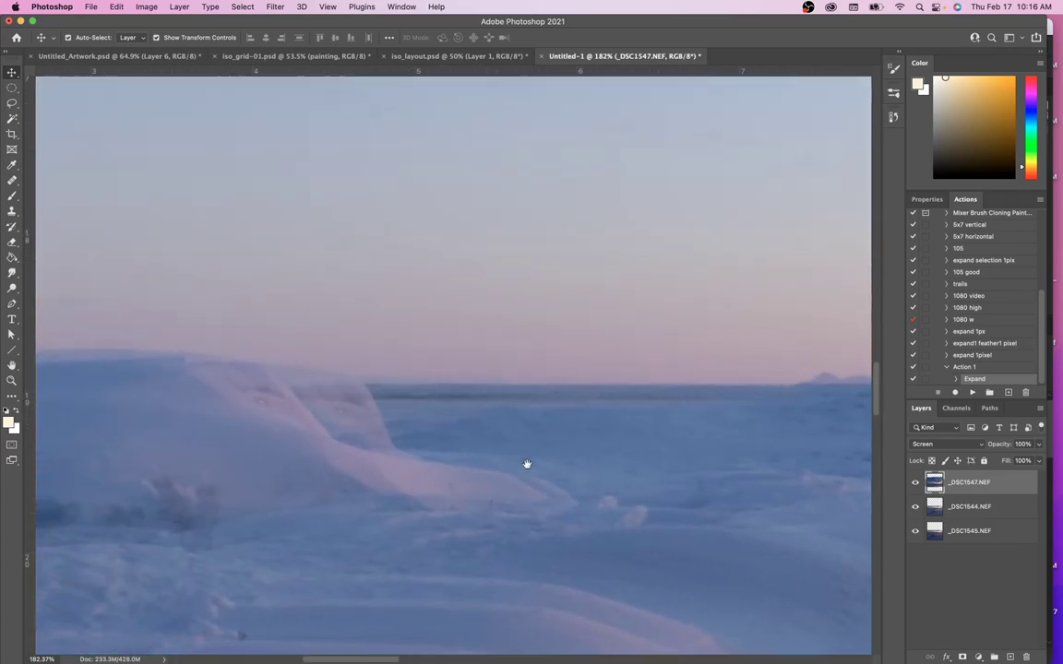
drag(433, 461, 835, 466)
drag(471, 480, 501, 467)
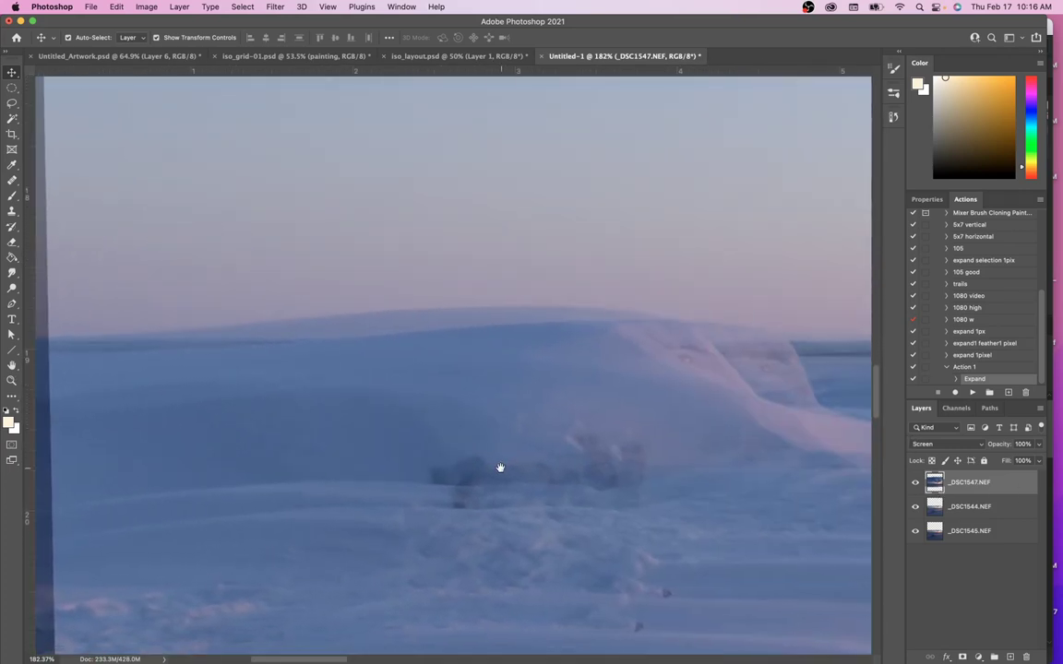
drag(733, 386, 620, 396)
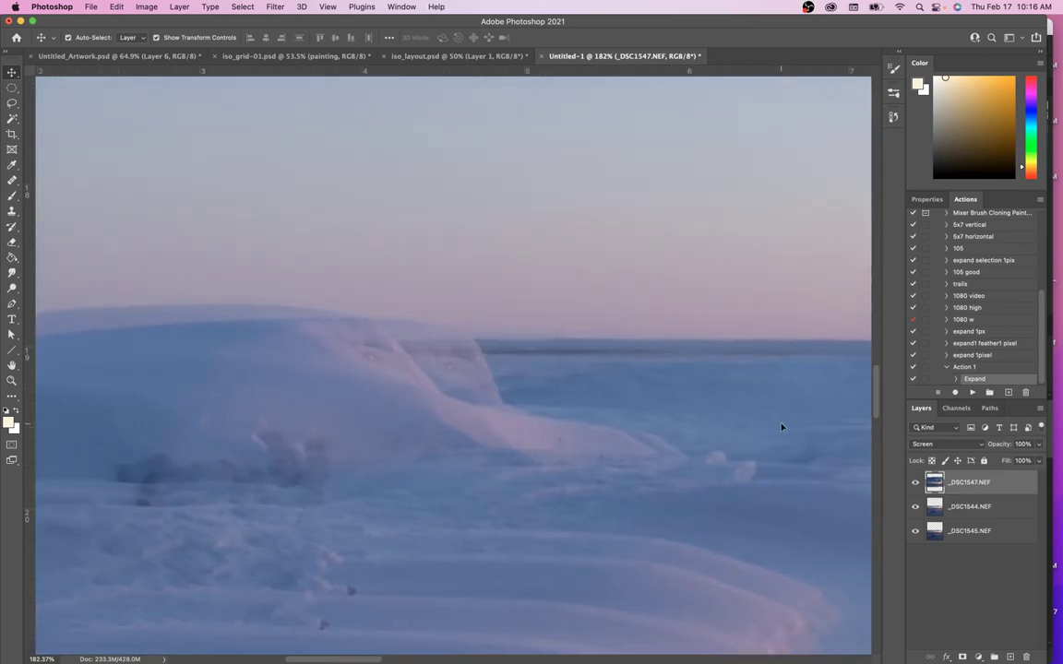
key(super+0)
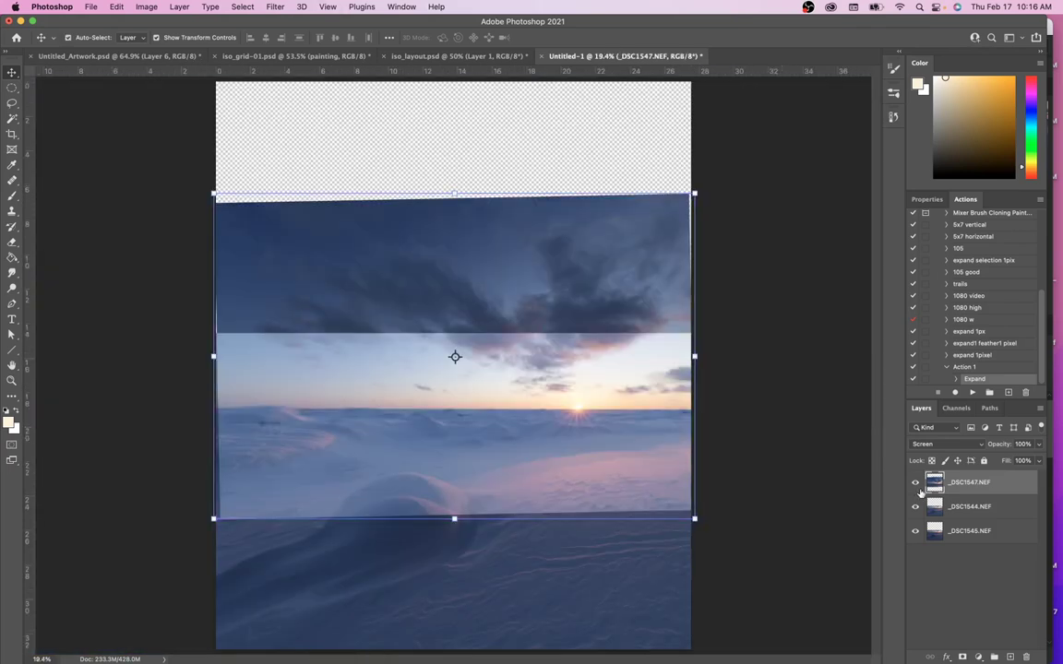
Set the _DSC1547.NEF layer back to Normal blending and compare the composite with that layer hidden and shown
click(937, 444)
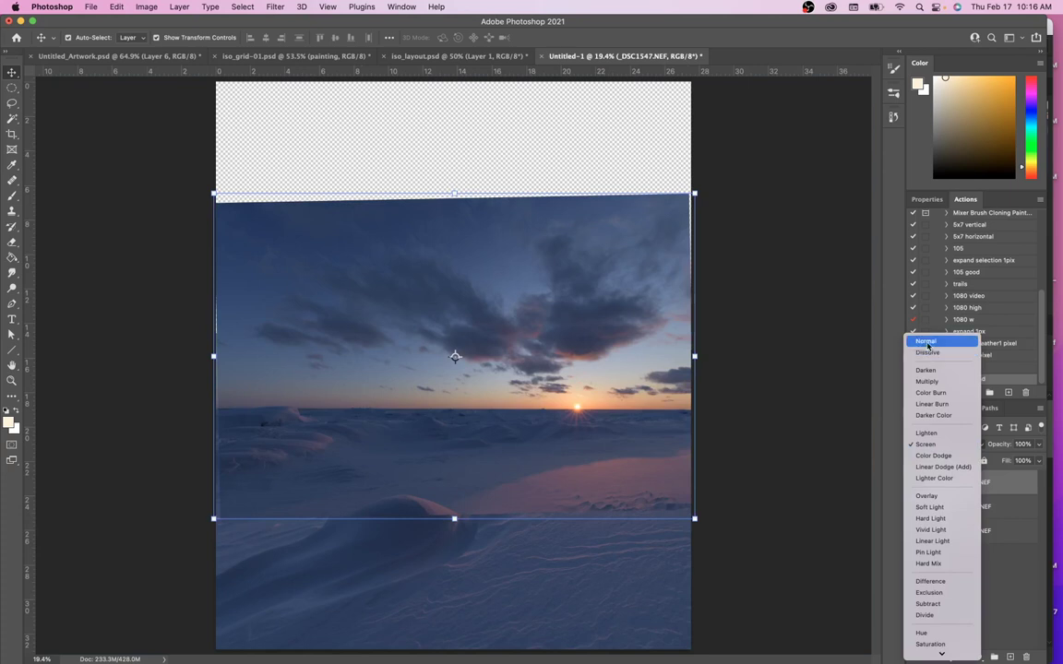
click(928, 342)
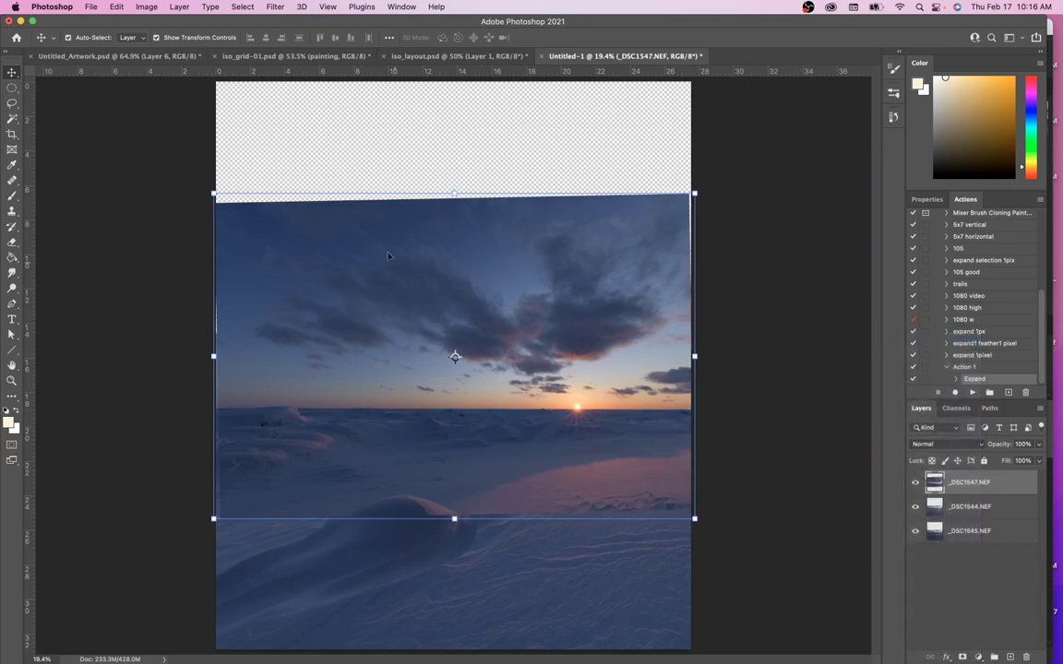
click(915, 481)
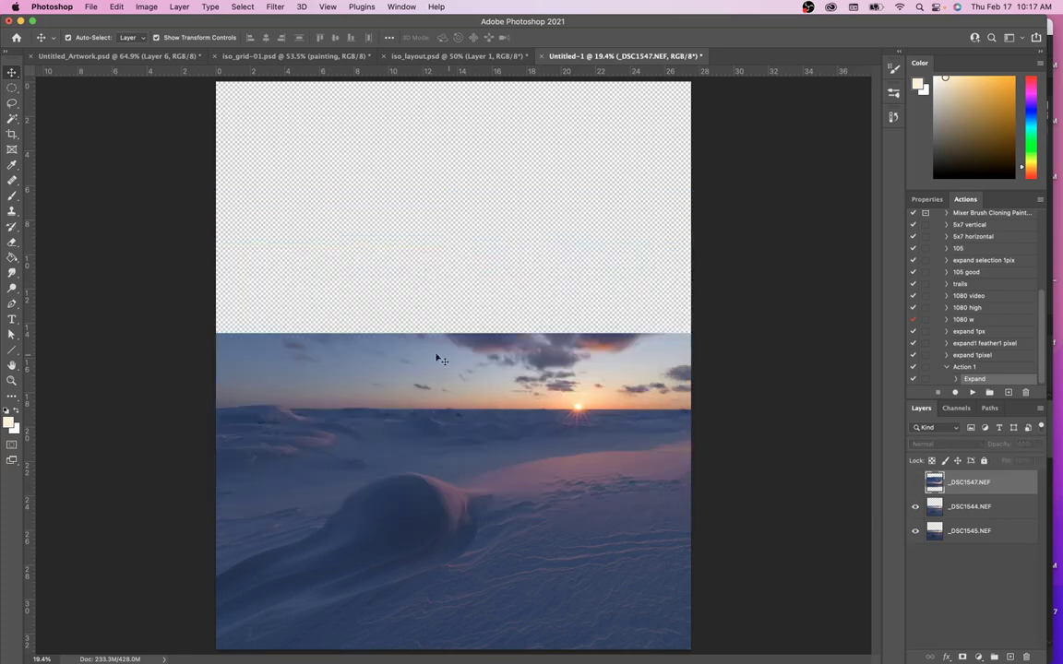
click(915, 484)
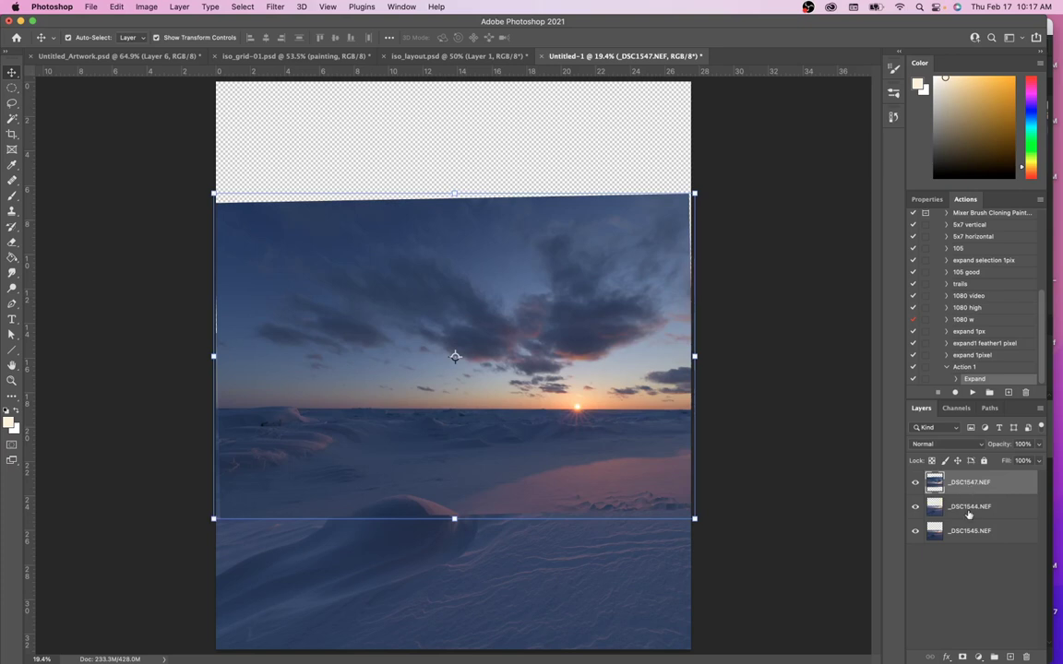
Try to auto-align the _DSC1547.NEF and _DSC1544.NEF layers with the Auto projection, undo it and repeat the attempt
shift+click(959, 510)
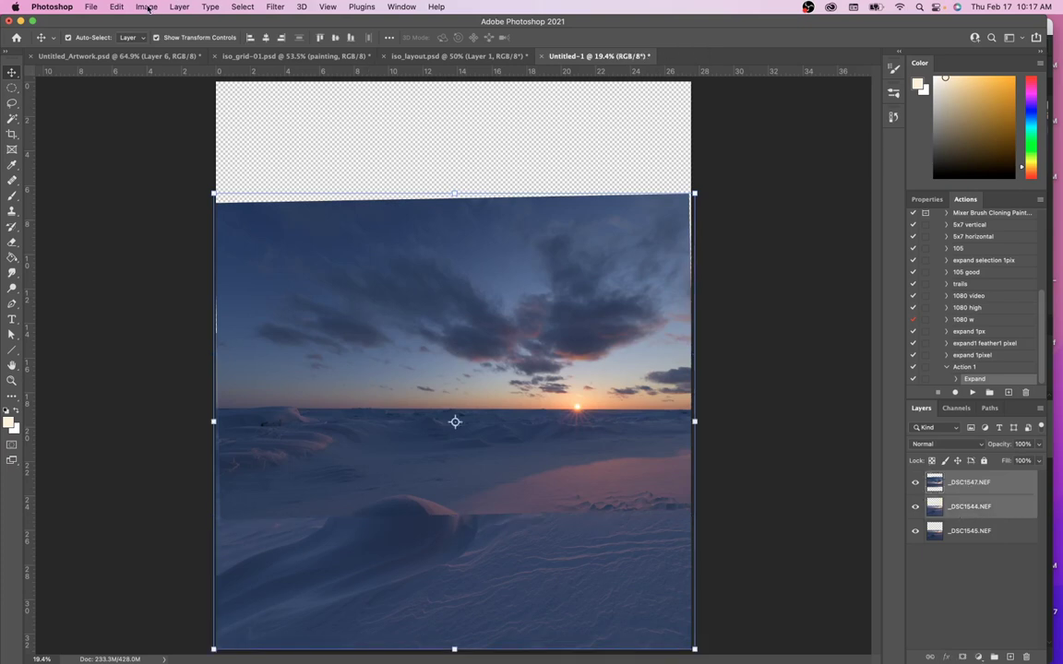
click(115, 7)
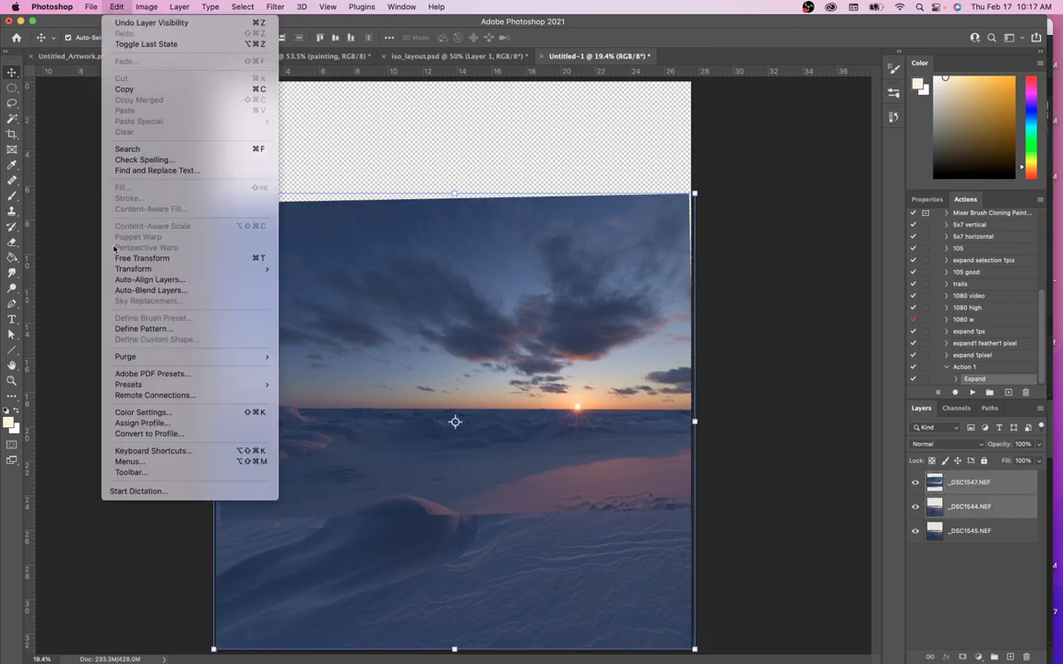
click(158, 281)
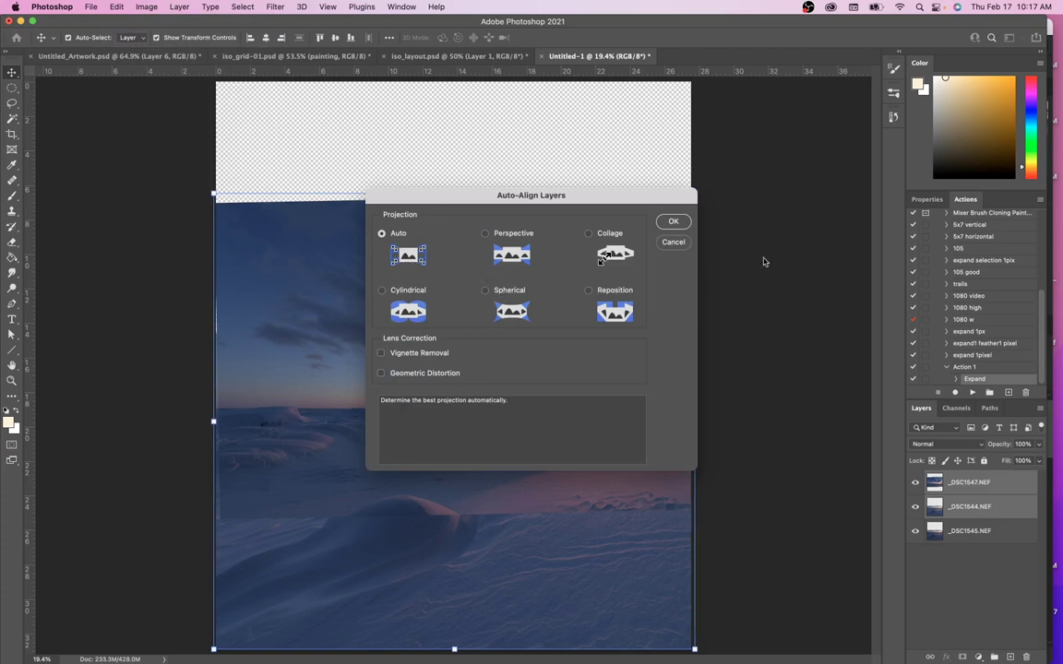
click(677, 224)
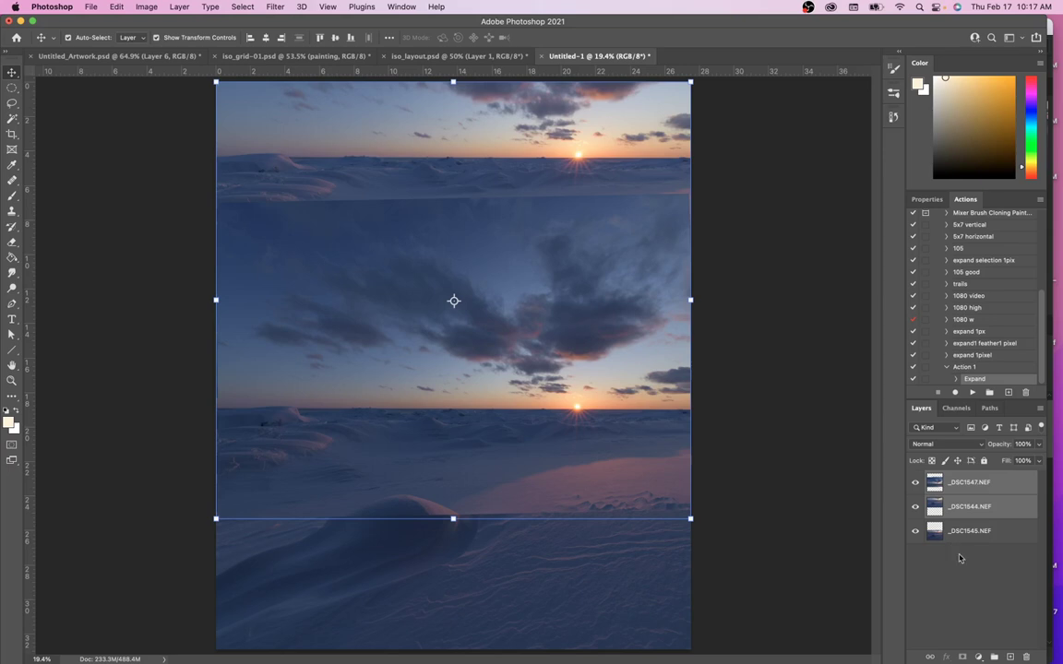
key(super+z)
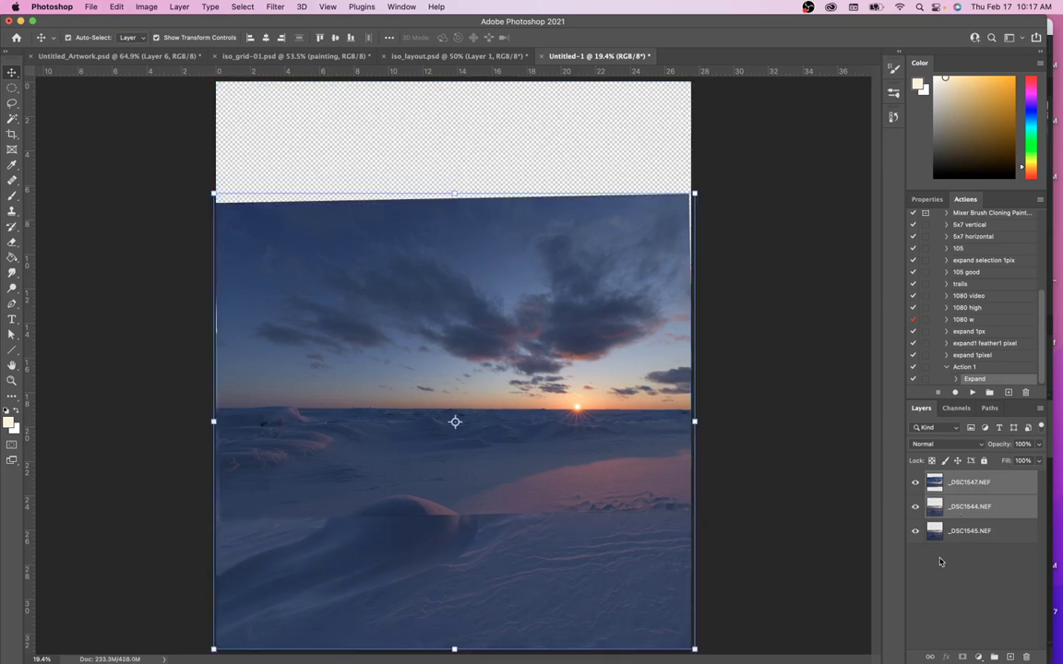
click(959, 485)
shift+click(983, 508)
click(108, 6)
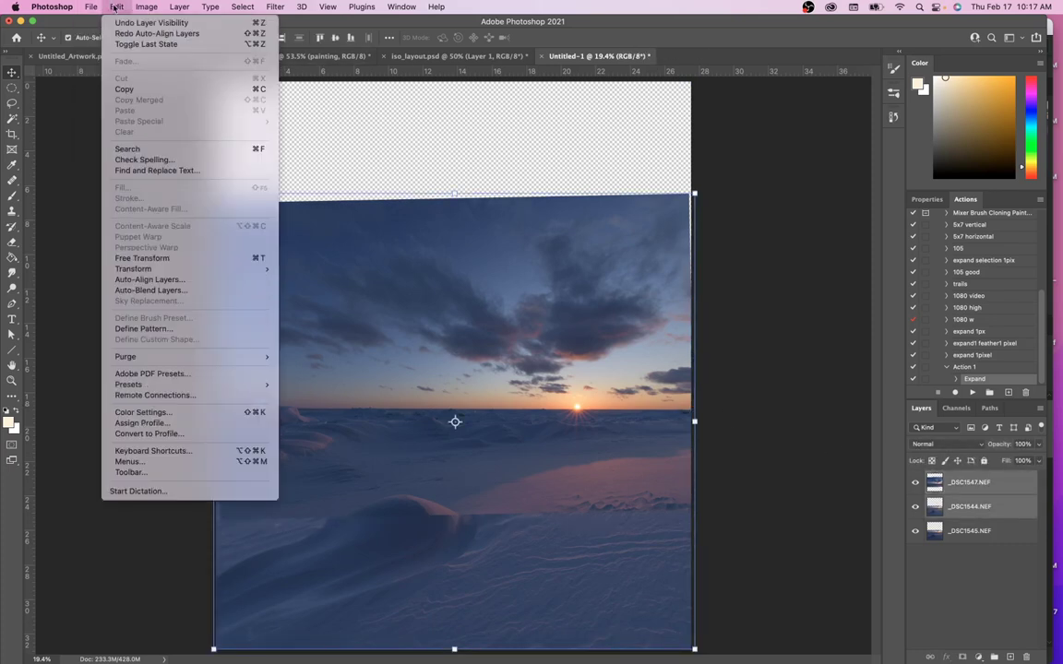
click(159, 283)
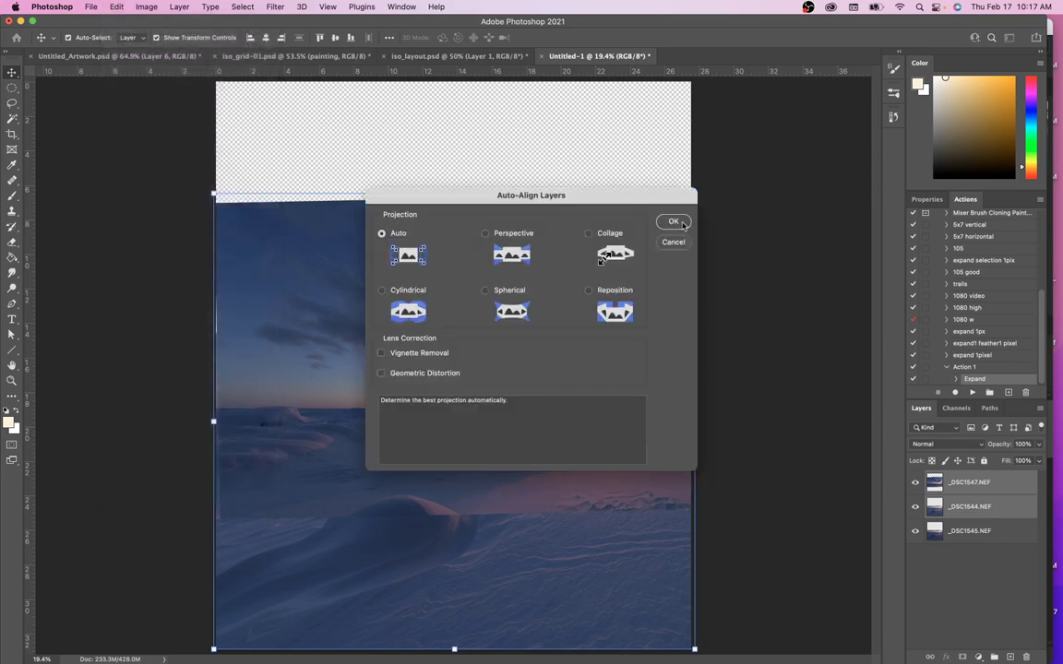
click(681, 223)
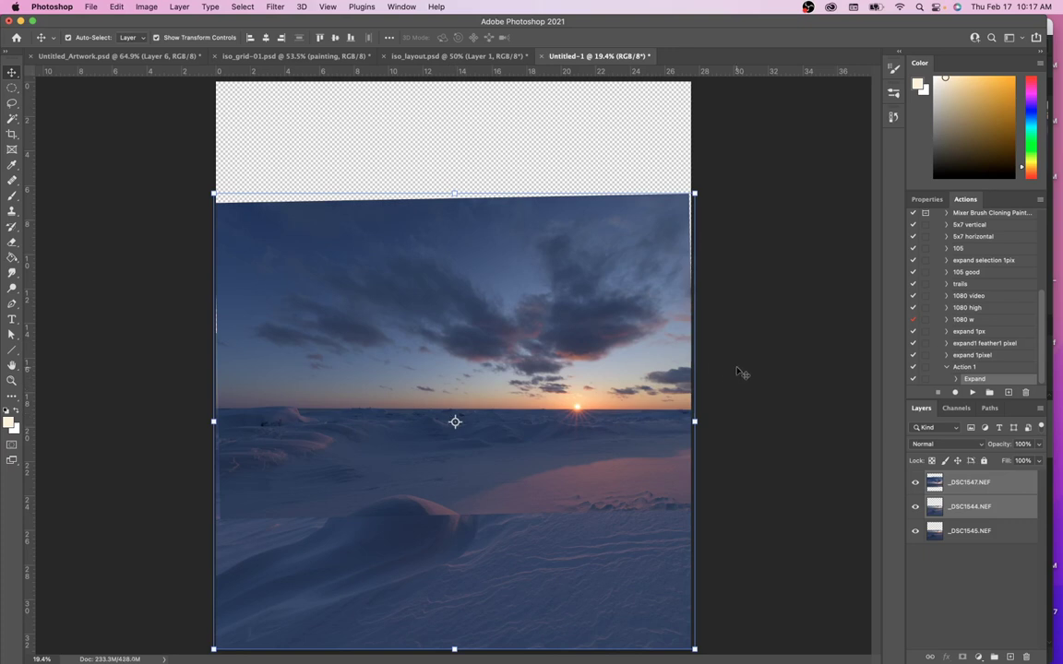
Set the _DSC1547.NEF layer's blend mode to Screen and start a Warp transform on it
click(600, 396)
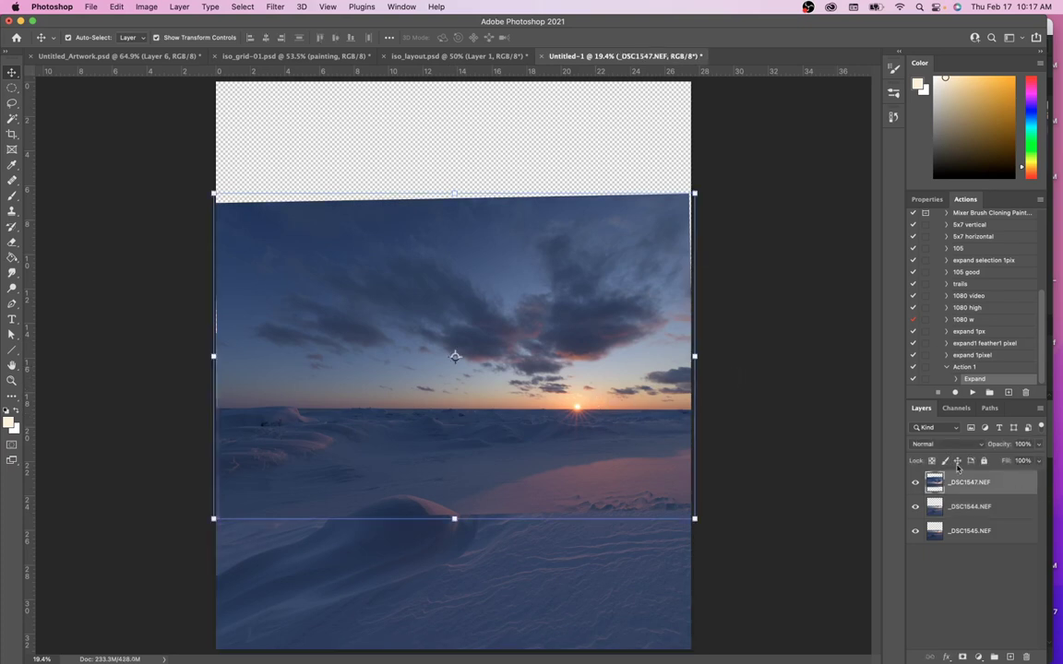
click(943, 443)
click(948, 551)
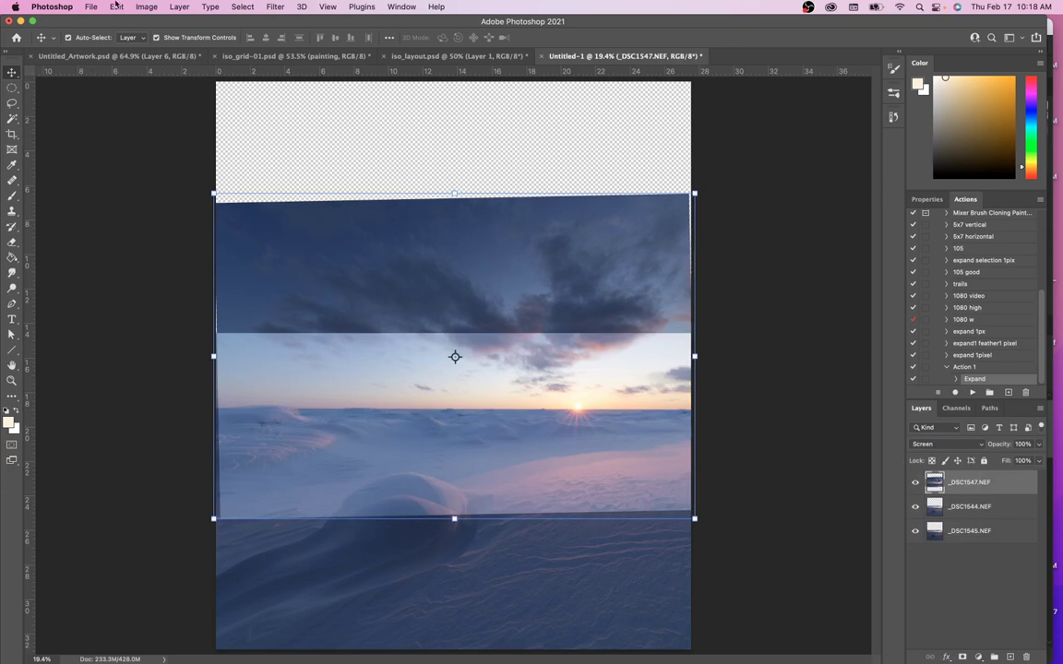
click(116, 7)
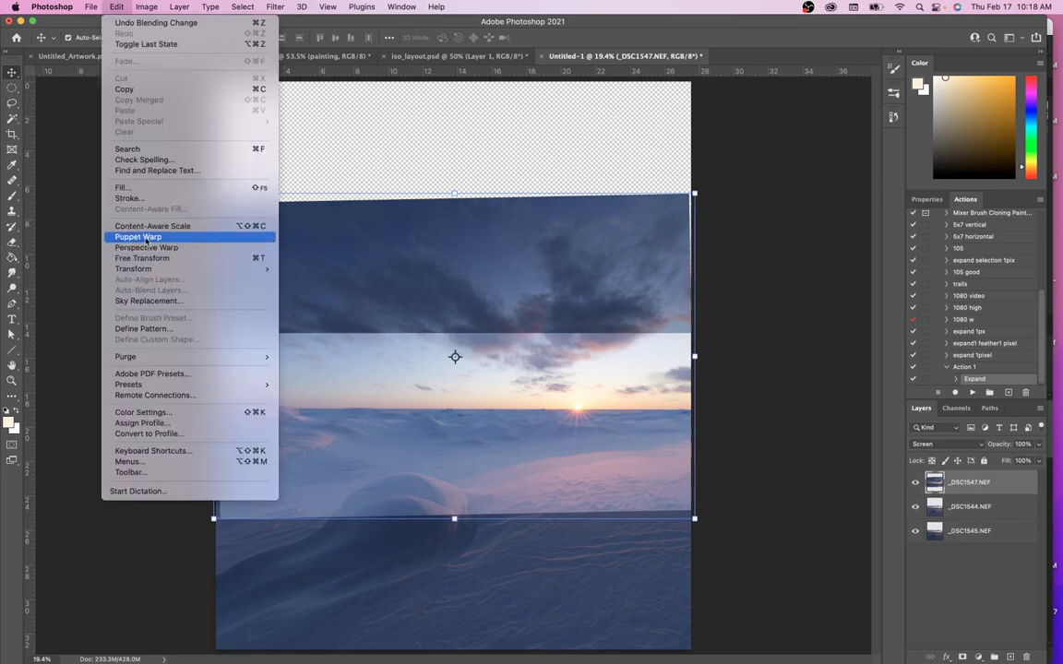
mouse_move(139, 269)
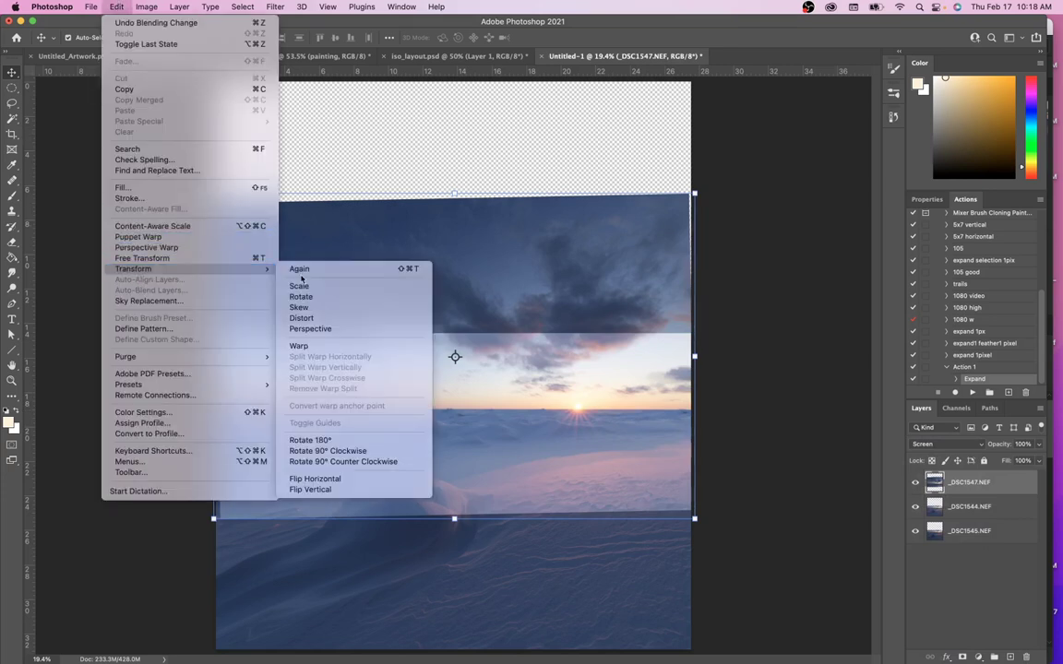
click(299, 346)
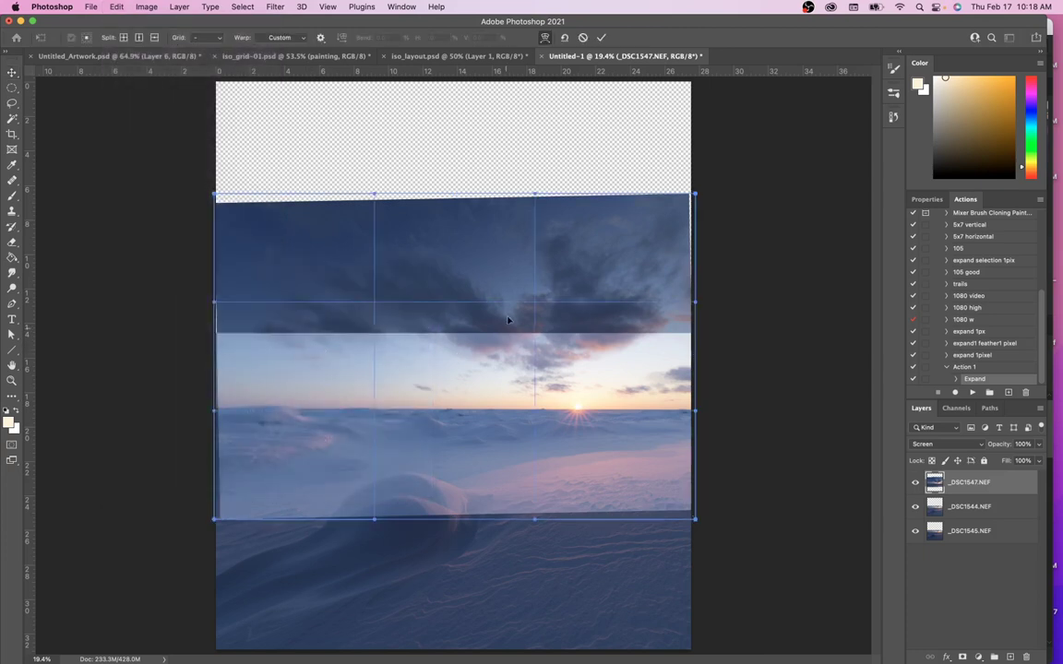
Try pulling the warp grid's upper-left corner and top edge, undoing each distortion
drag(214, 195, 249, 161)
key(super+z)
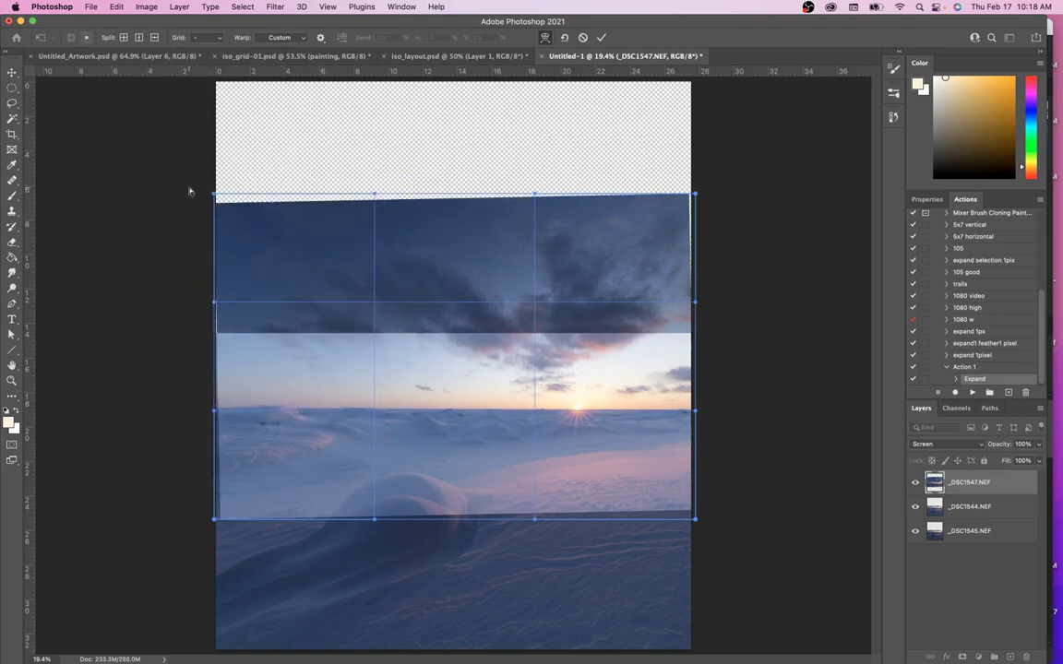
drag(373, 195, 456, 246)
key(super+z)
Warp the layer's left edge outward and pull its lower-left corner inward to match the snow mound on the horizon
scroll(379, 397, up, 5)
scroll(379, 397, down, 5)
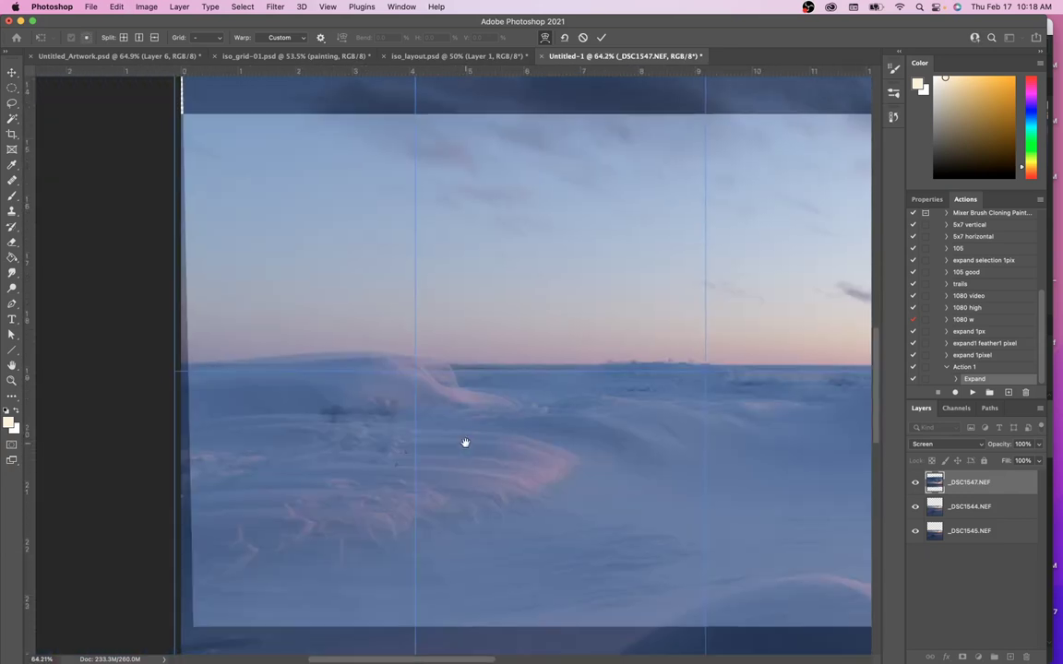
drag(415, 387, 62, 365)
drag(645, 427, 600, 307)
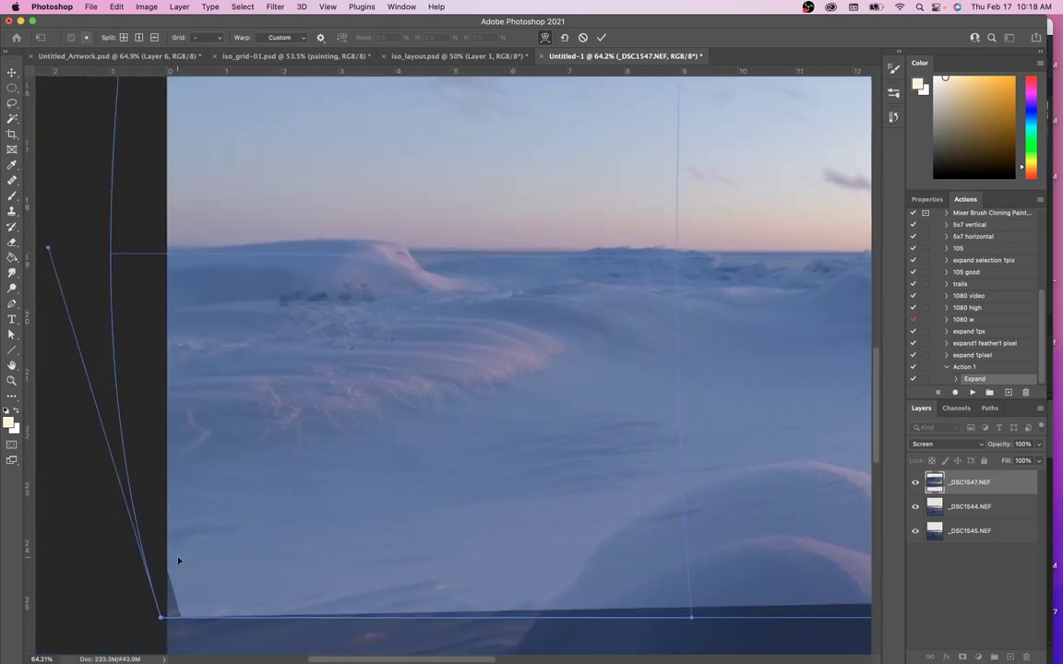
drag(174, 552, 202, 401)
drag(175, 486, 249, 439)
Adjust the lower-left corner's curve handle to bring the layer's left horizon closer to the one beneath
scroll(249, 439, up, 8)
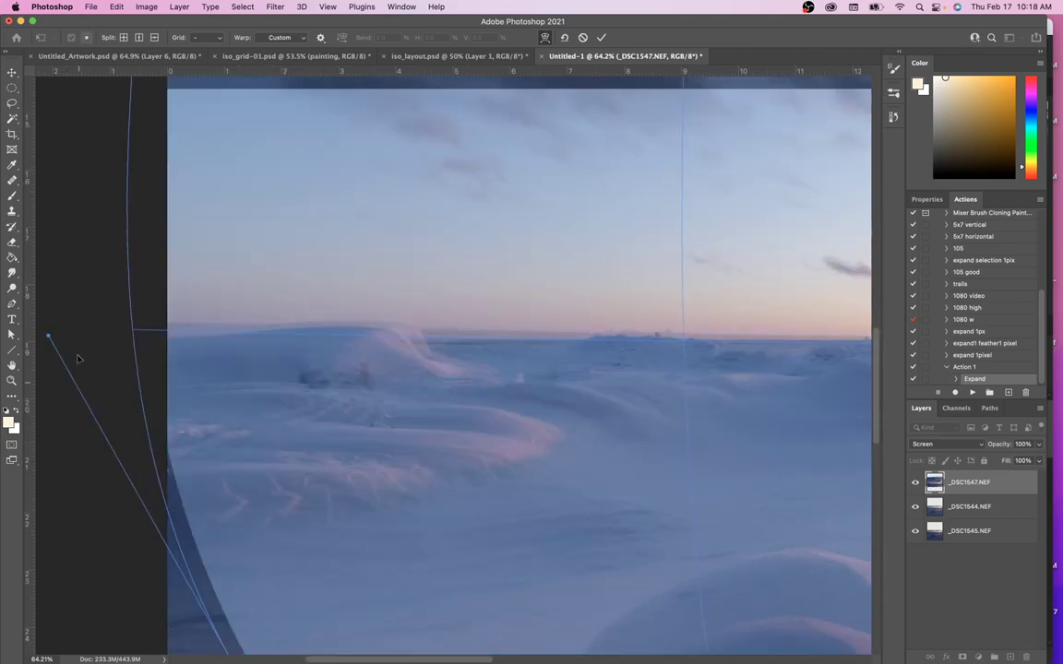
scroll(46, 337, left, 5)
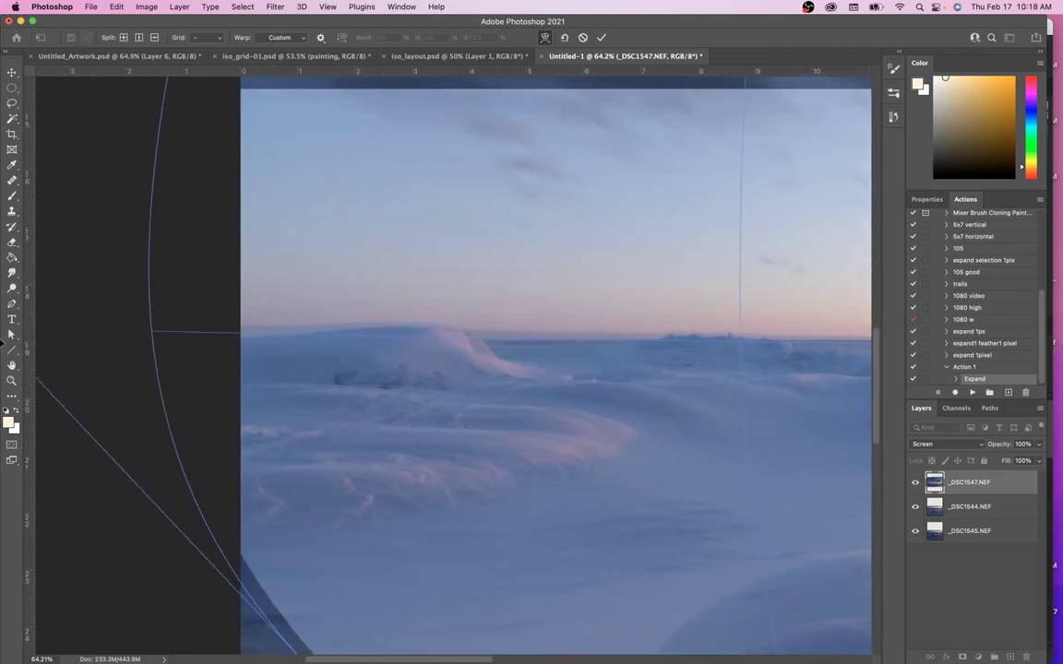
scroll(66, 330, left, 2)
drag(78, 354, 81, 361)
Fine-tune the warp along the horizon from the left mound to the sun and apply it
drag(454, 367, 232, 379)
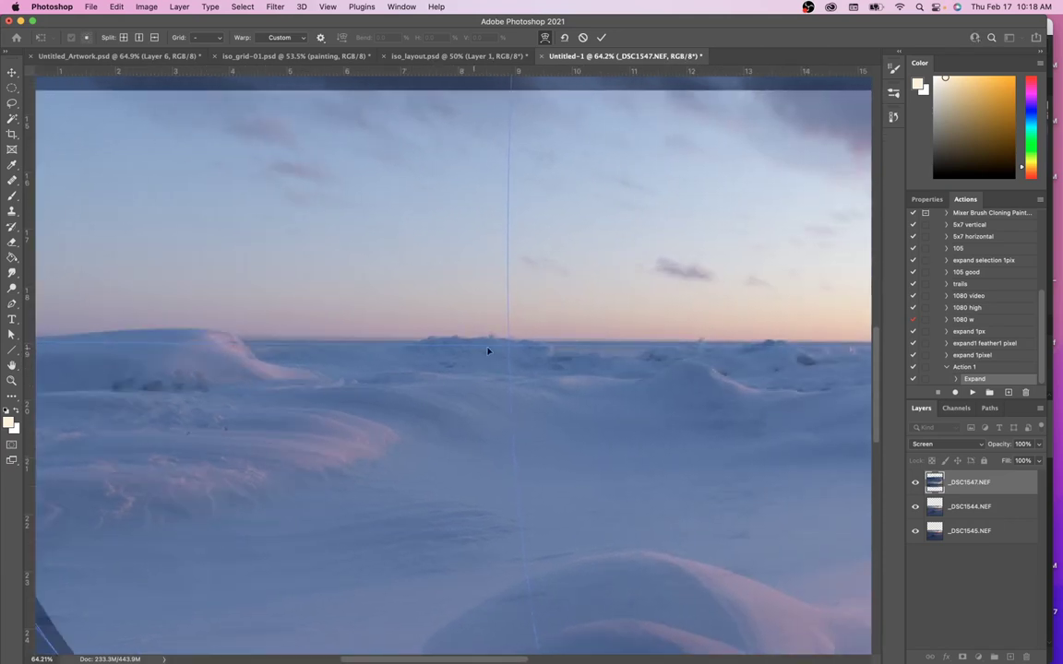
scroll(477, 352, right, 5)
drag(651, 354, 410, 340)
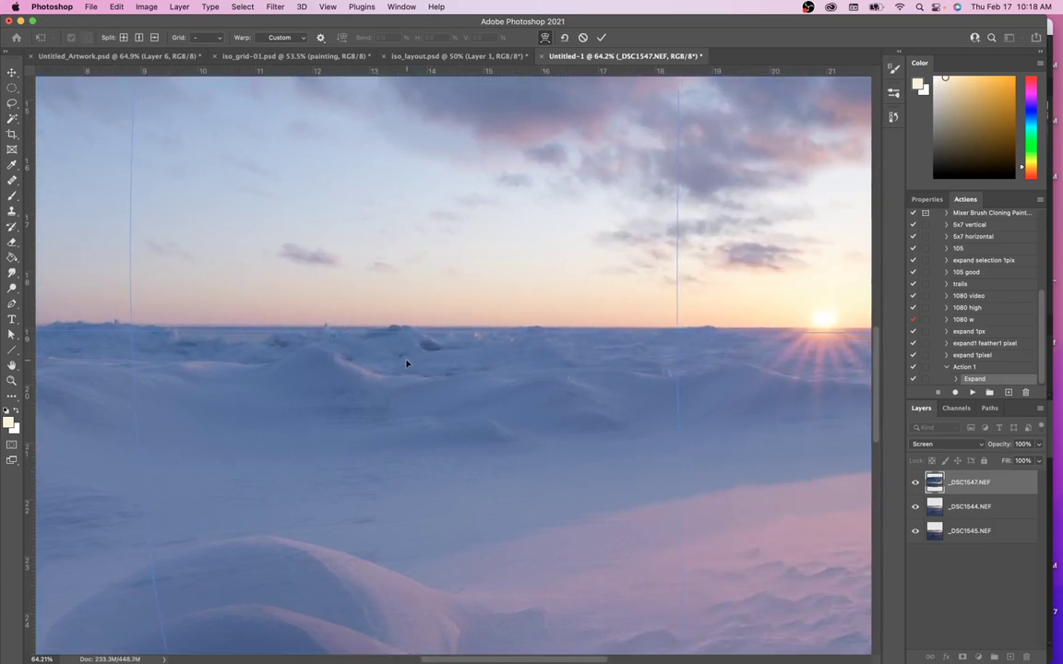
scroll(465, 417, right, 15)
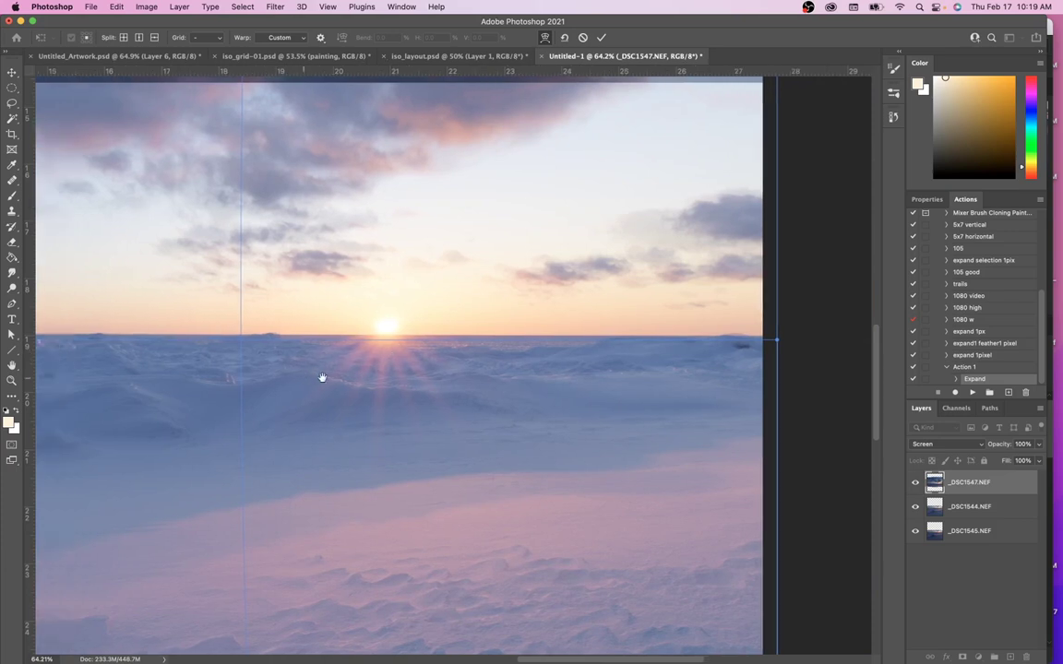
drag(290, 374, 809, 384)
drag(384, 358, 660, 363)
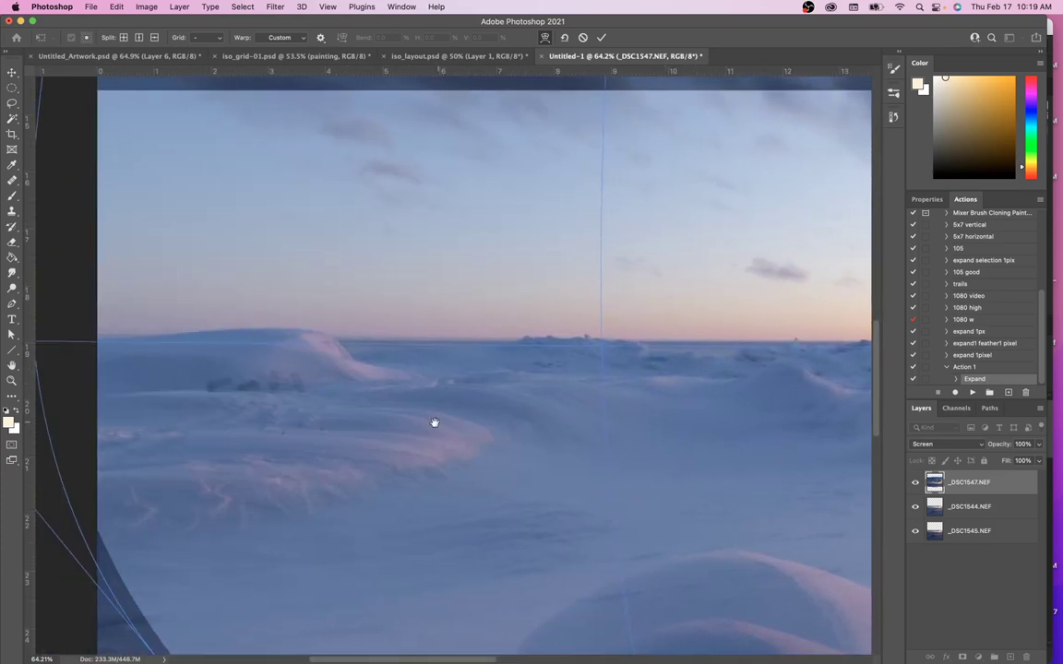
drag(441, 420, 488, 426)
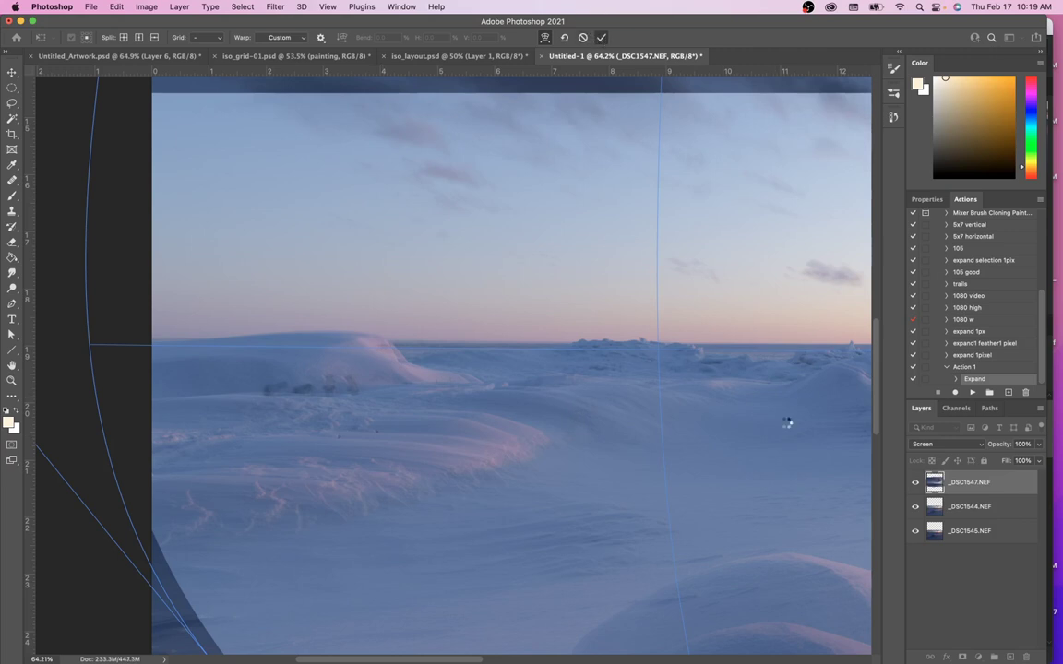
key(Return)
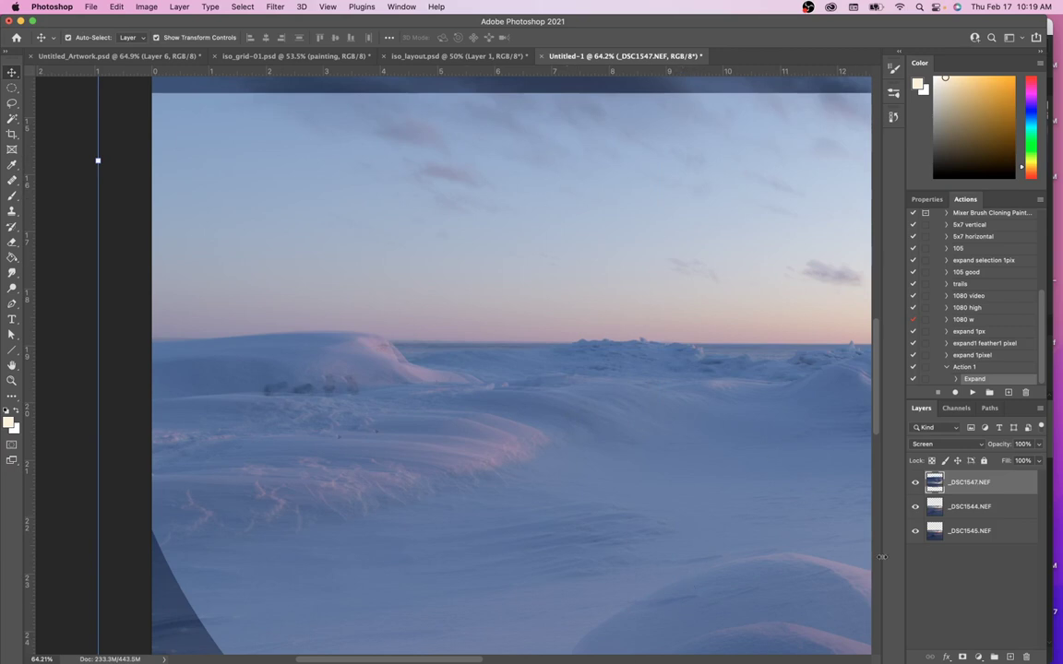
Compare the left horizon with the warped _DSC1547.NEF layer hidden and shown
click(915, 483)
click(915, 483)
click(915, 483)
click(915, 484)
Start a Puppet Warp on the _DSC1547.NEF layer
click(117, 7)
click(137, 237)
key(super+0)
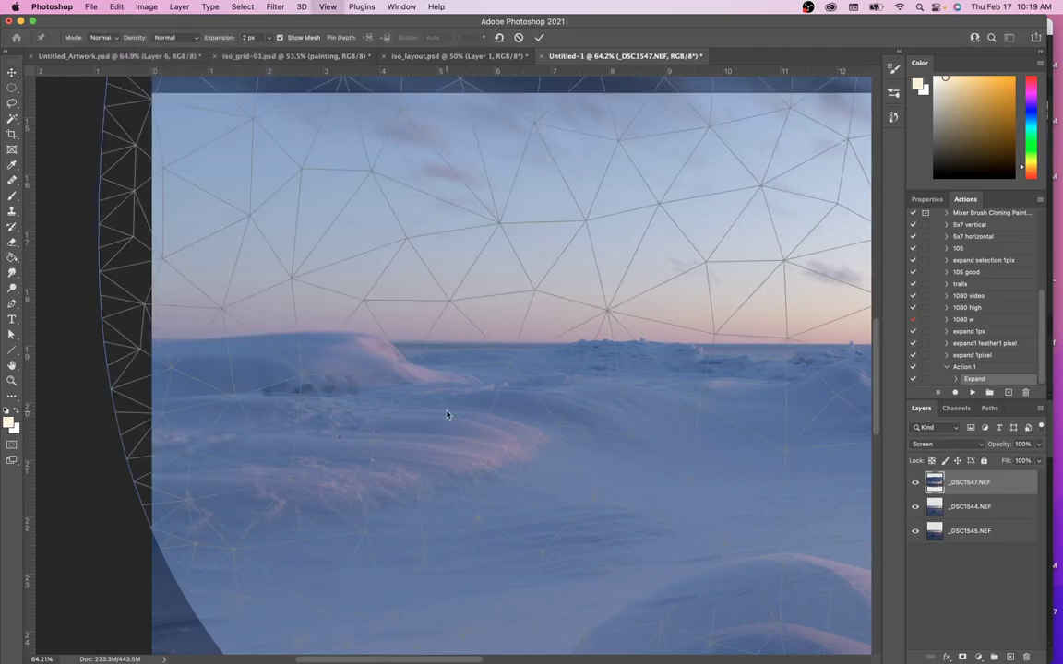
Try placing and pulling Puppet Warp pins in the upper sky, undoing each one
click(247, 226)
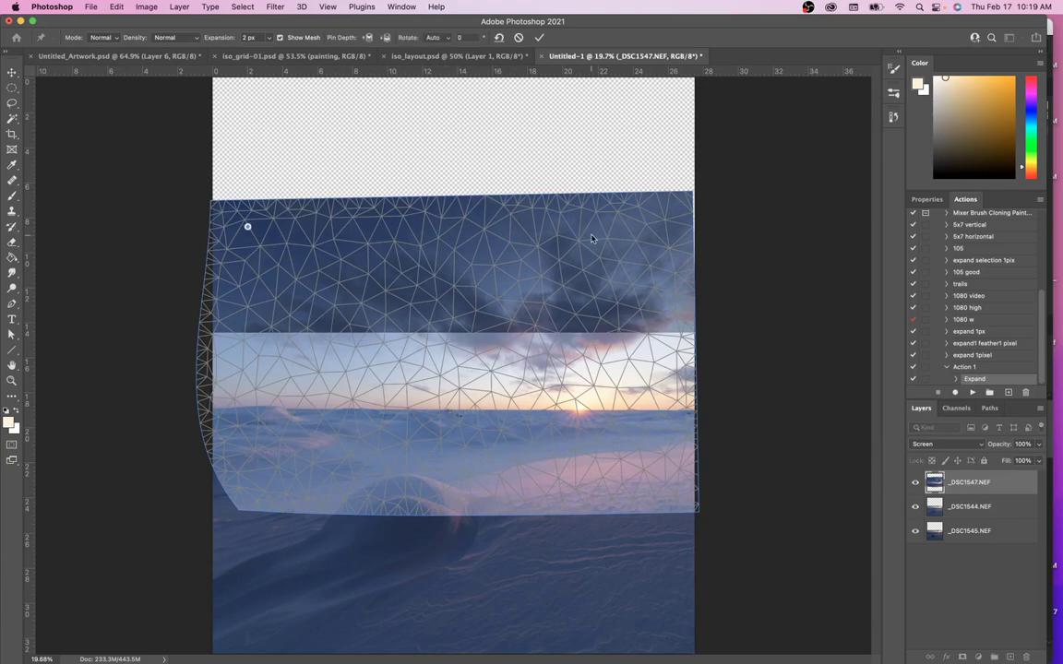
key(super+z)
drag(496, 261, 498, 197)
key(super+z)
Anchor the layer with eight Puppet Warp pins across the sky, the right side and the pink snow
click(648, 223)
drag(285, 462, 411, 475)
click(274, 244)
click(652, 463)
click(487, 263)
click(670, 316)
click(665, 386)
click(479, 354)
click(385, 289)
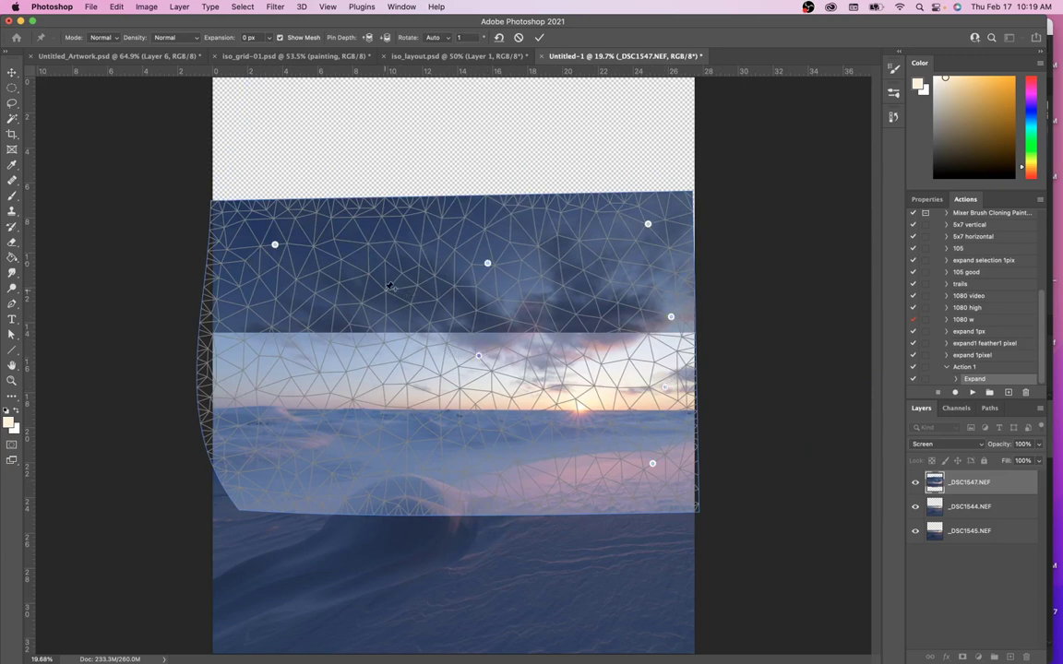
Try pulling the layer's lower-left snow downward with a Puppet Warp pin, and undo it
drag(259, 447, 239, 493)
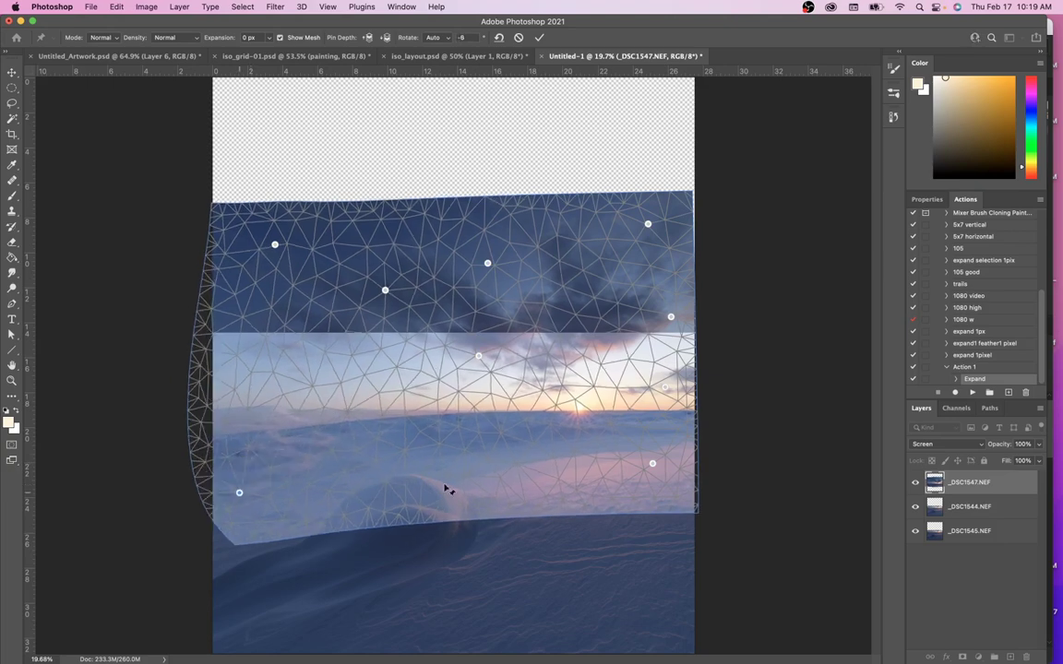
key(super+z)
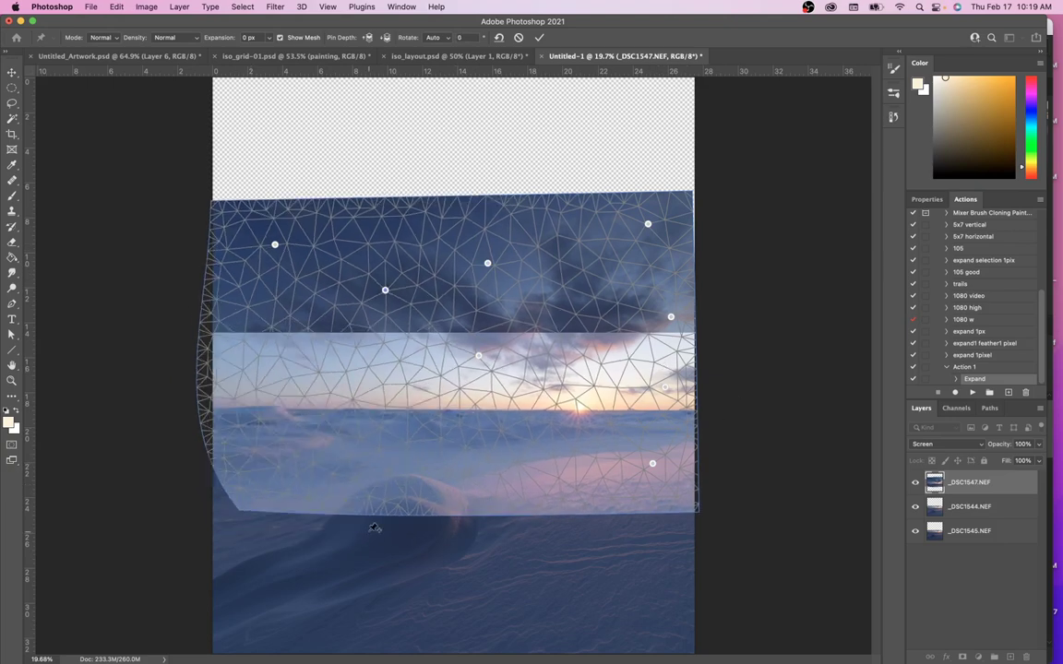
Add Puppet Warp pins in the sky above the horizon and in the foreground snow on both sides of the dune
drag(251, 381, 302, 374)
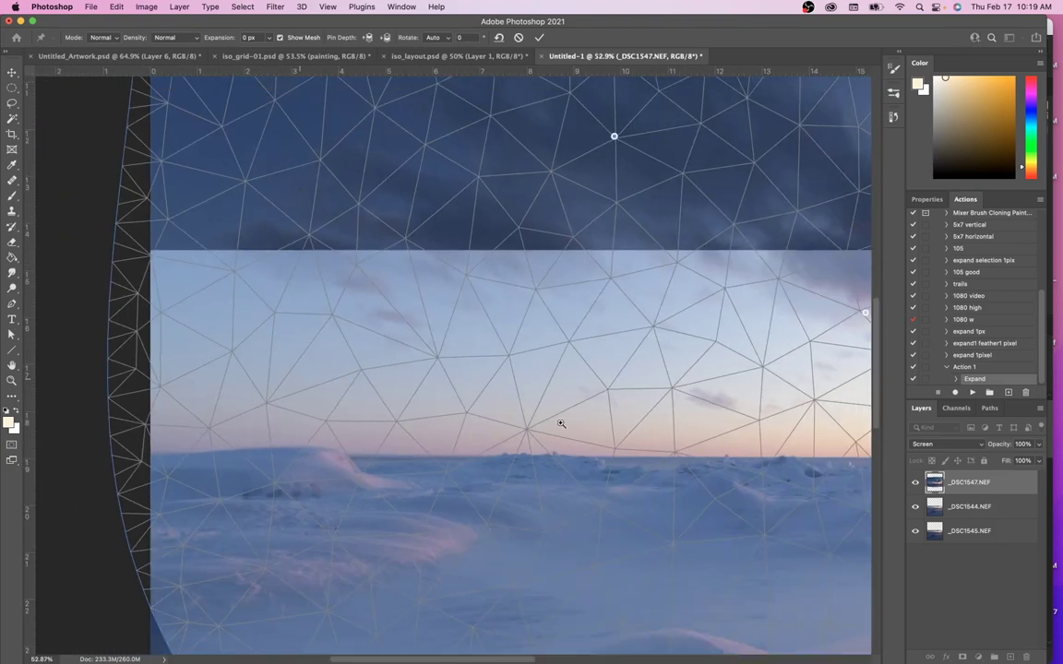
scroll(743, 308, down, 5)
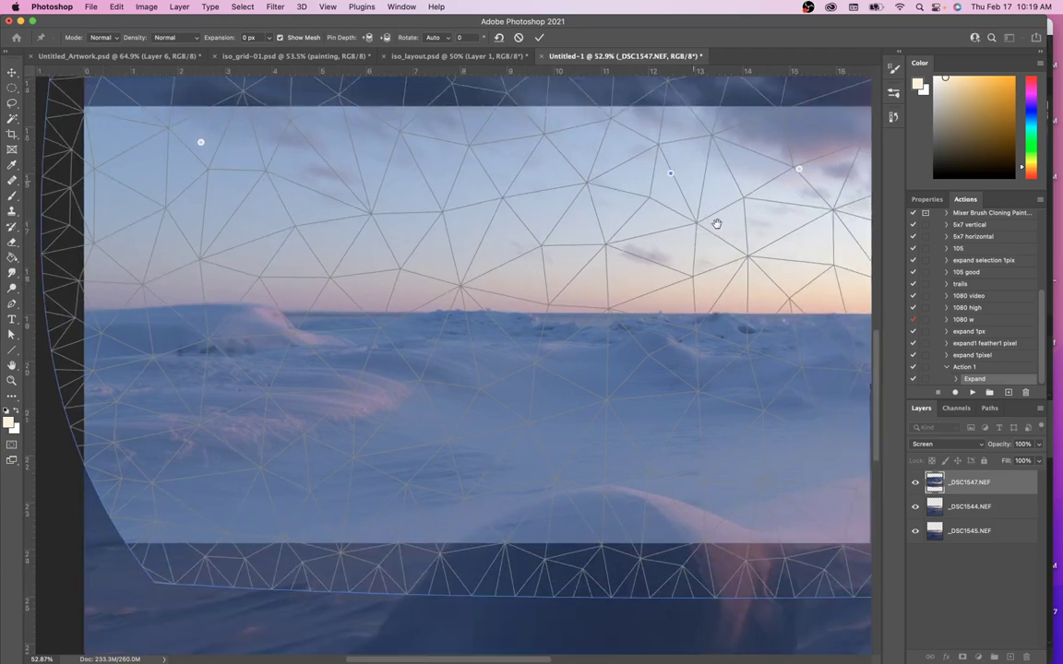
click(806, 447)
click(318, 492)
Pin the tip of the left snow mound and the sky just above it, nudging both to match the layer beneath
drag(276, 296, 275, 297)
key(super+z)
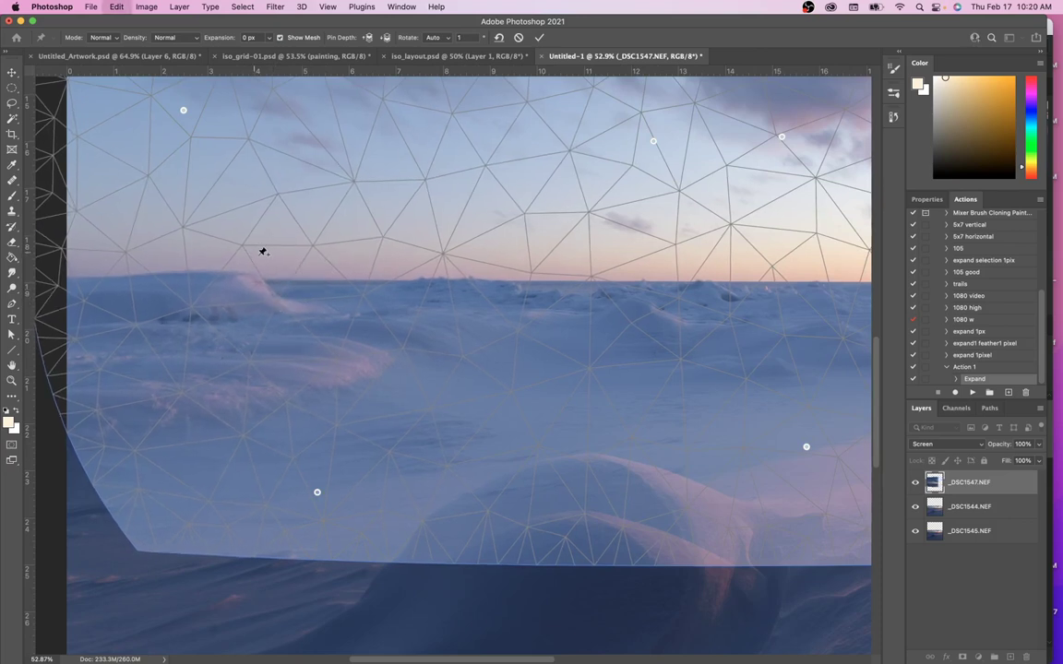
click(240, 244)
drag(282, 302, 283, 302)
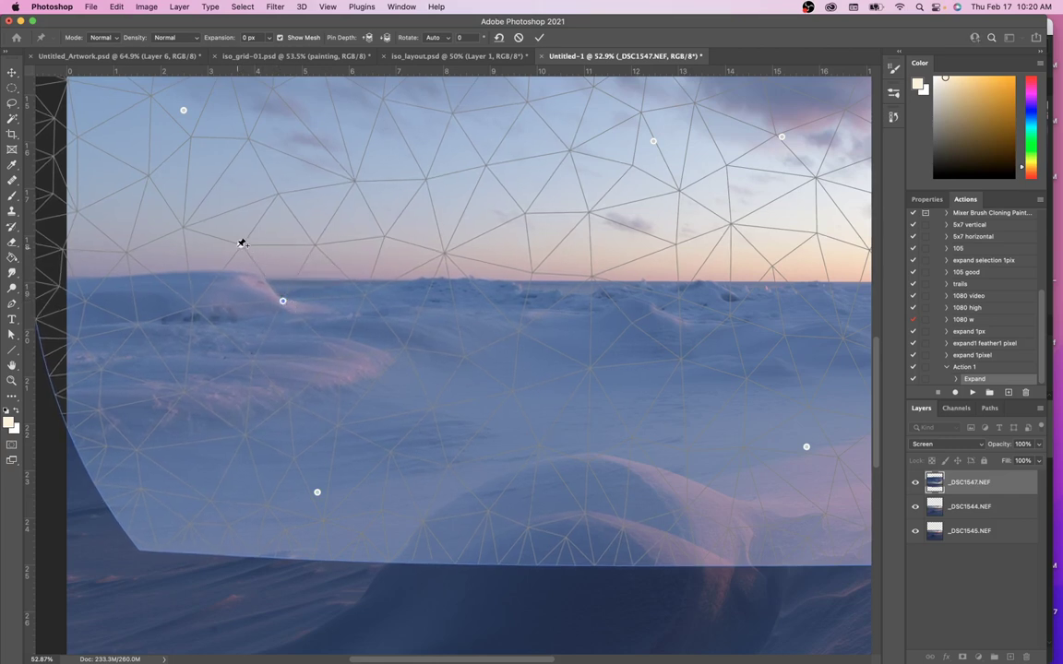
drag(242, 242, 240, 246)
Try pulling the sky to the right of the snow mound down toward the horizon with a pin, and undo it
drag(387, 235, 387, 267)
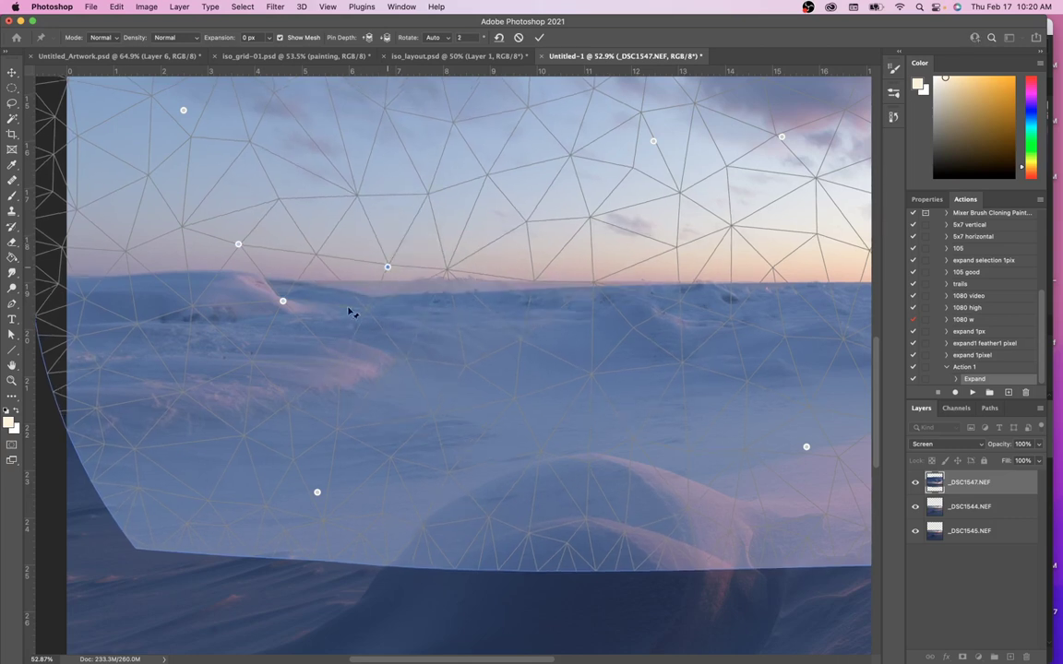
key(super+z)
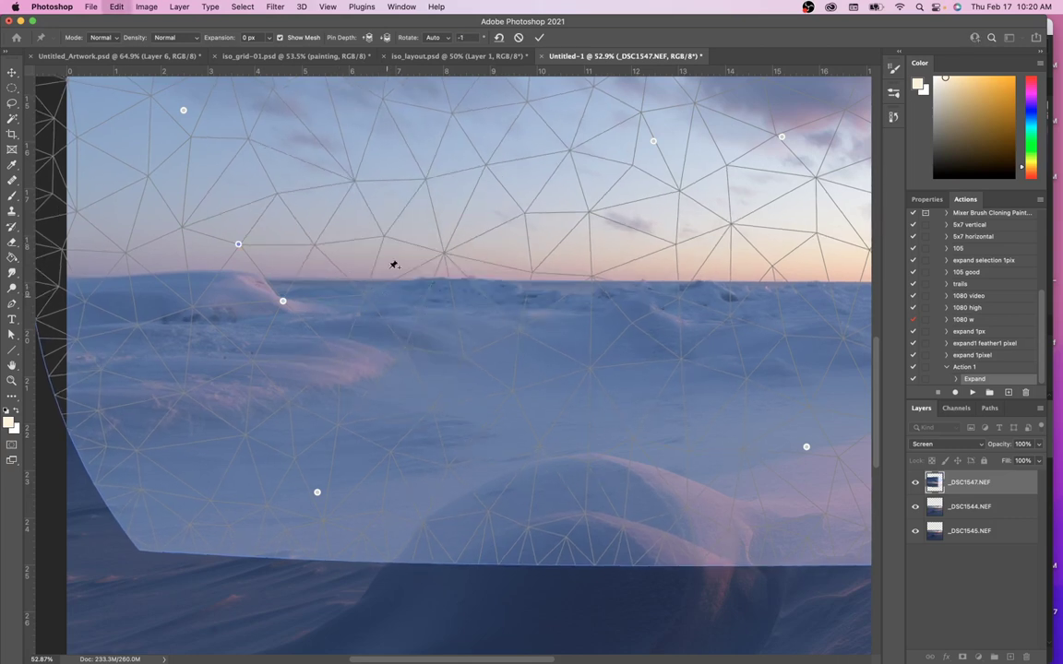
Add Puppet Warp pins in the low sky beside the left snow mound and on the horizon near the center, nudging them to match the layer beneath
drag(444, 251, 441, 257)
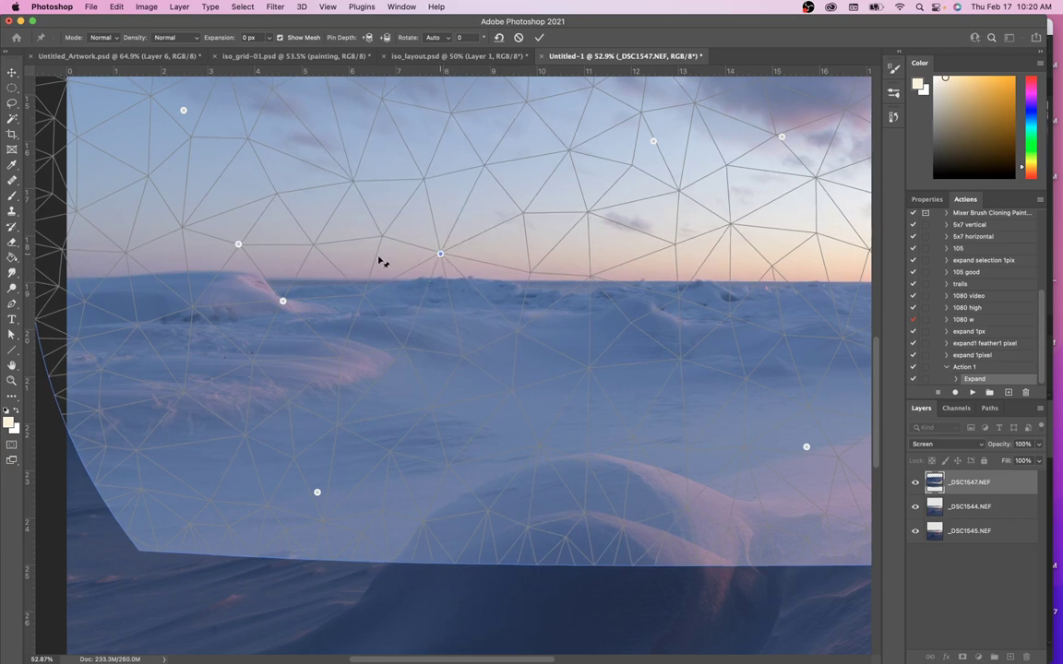
drag(237, 246, 237, 244)
super+click(584, 285)
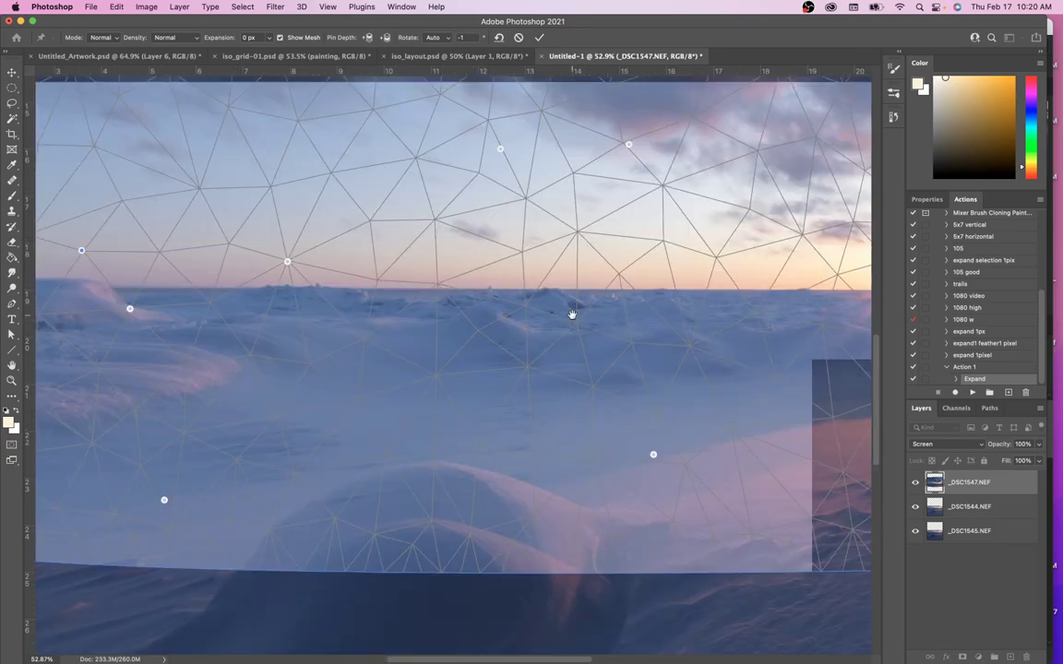
super+click(585, 285)
drag(398, 307, 393, 309)
drag(723, 293, 723, 304)
Pin the horizon just beyond the central ice ridge and apply the Puppet Warp to the layer
click(586, 302)
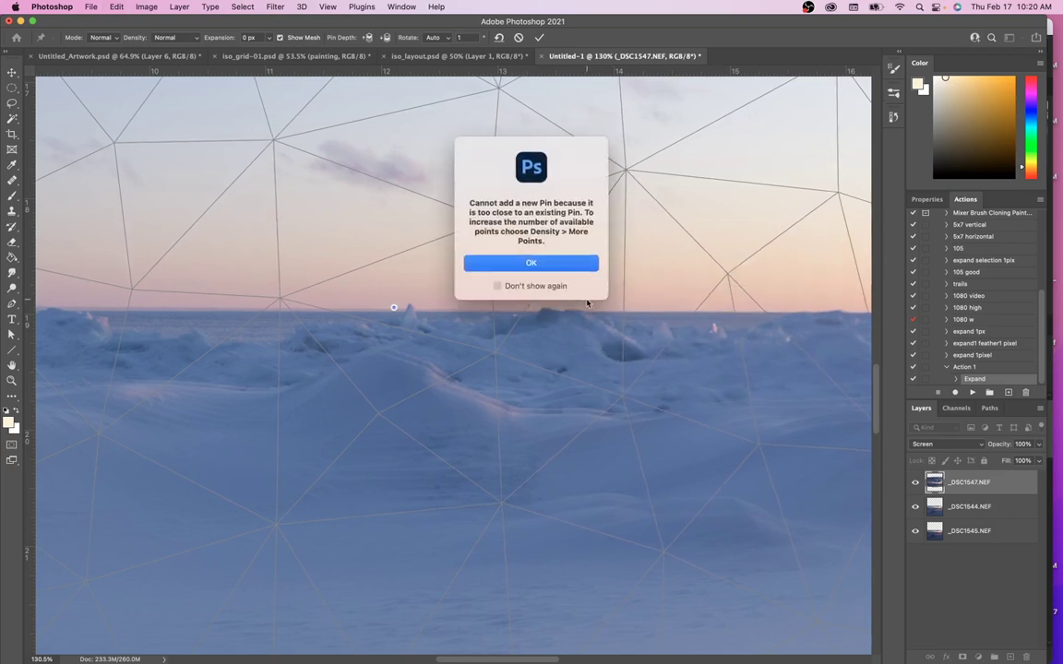
click(530, 263)
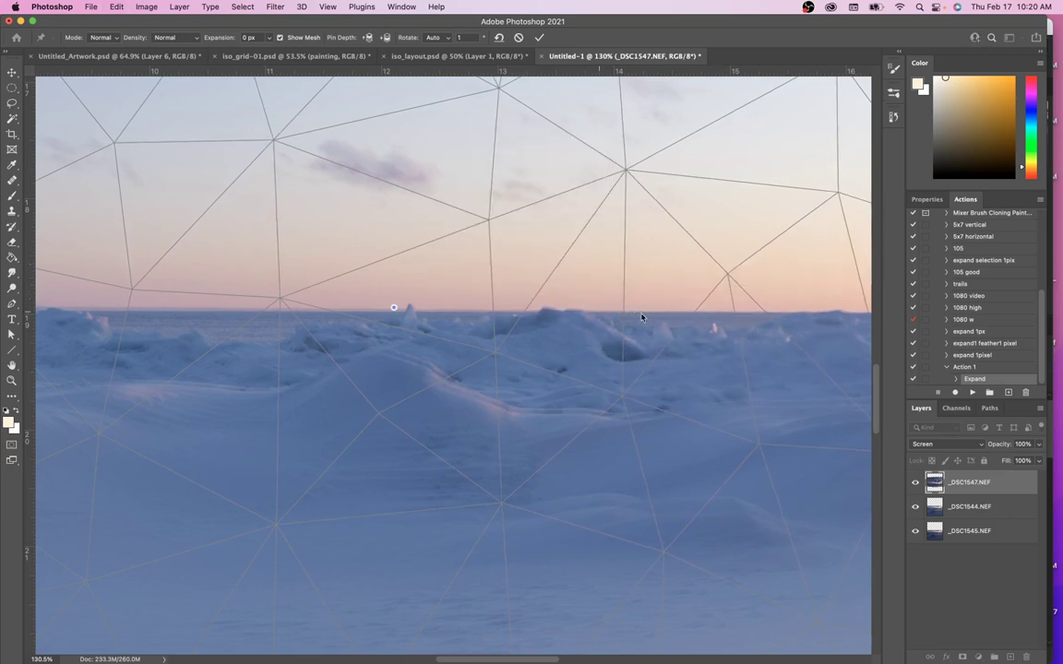
drag(641, 313, 641, 312)
drag(735, 325, 429, 325)
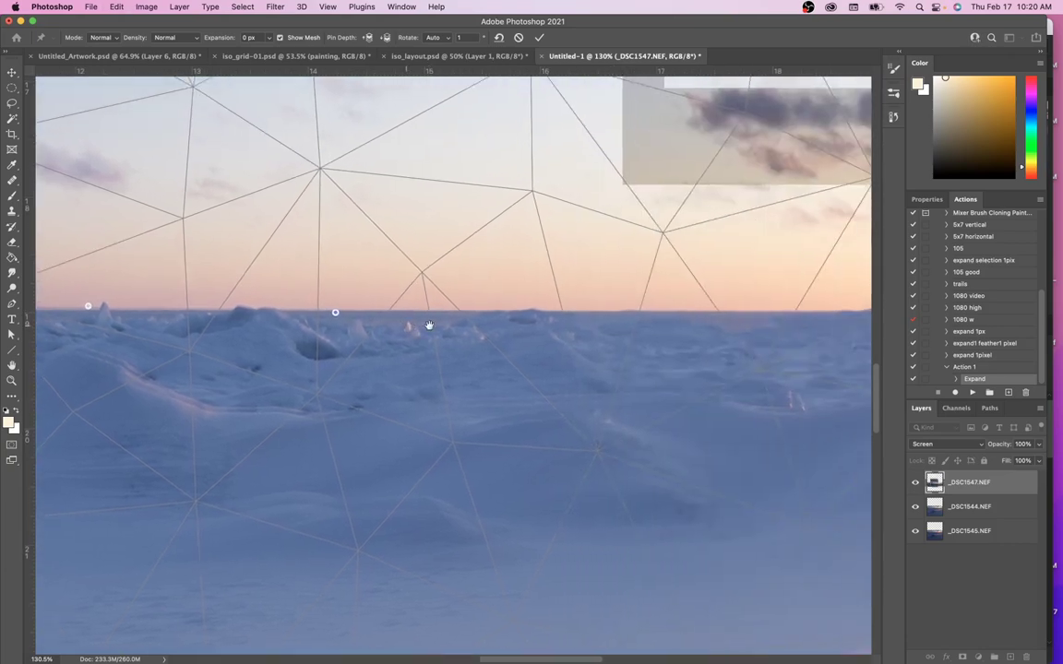
key(super+0)
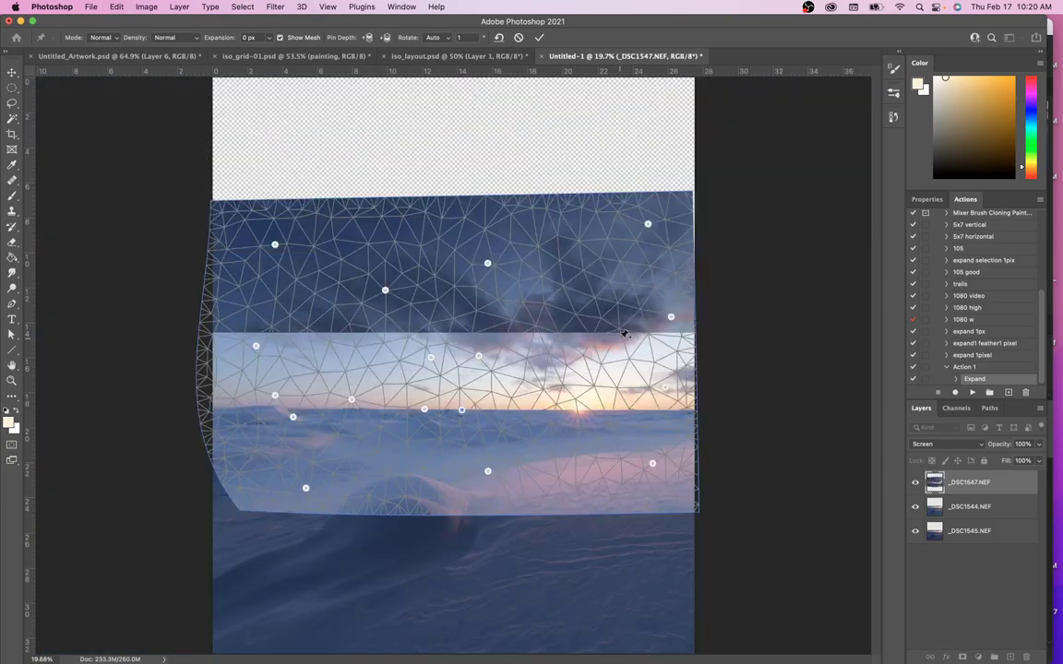
click(538, 36)
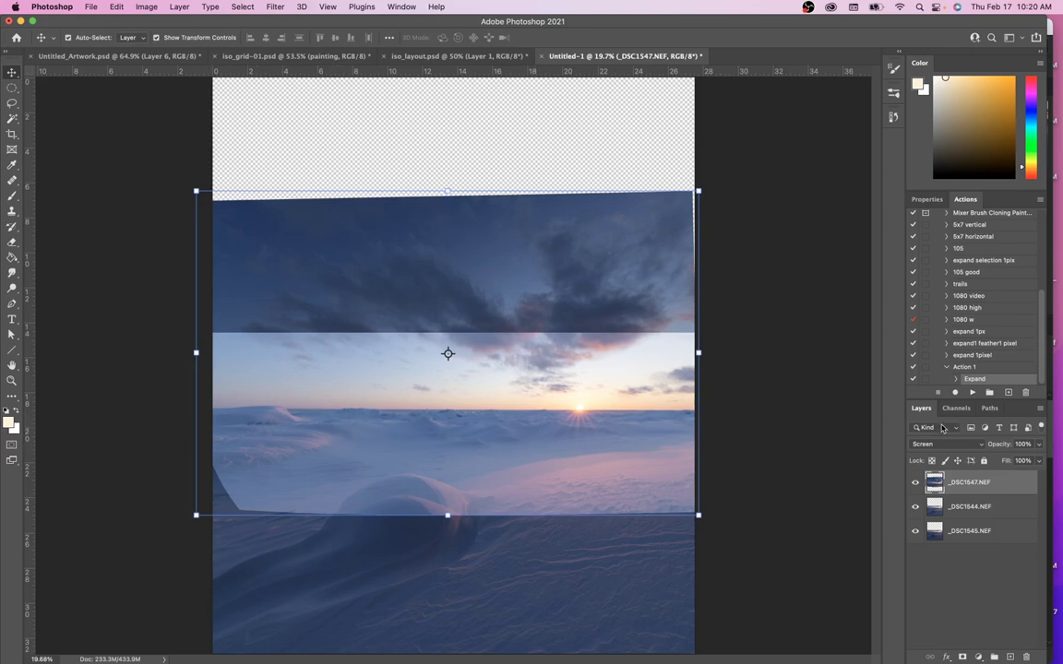
Set the _DSC1547.NEF layer's blend mode to Normal and add a layer mask to it
click(939, 447)
click(928, 343)
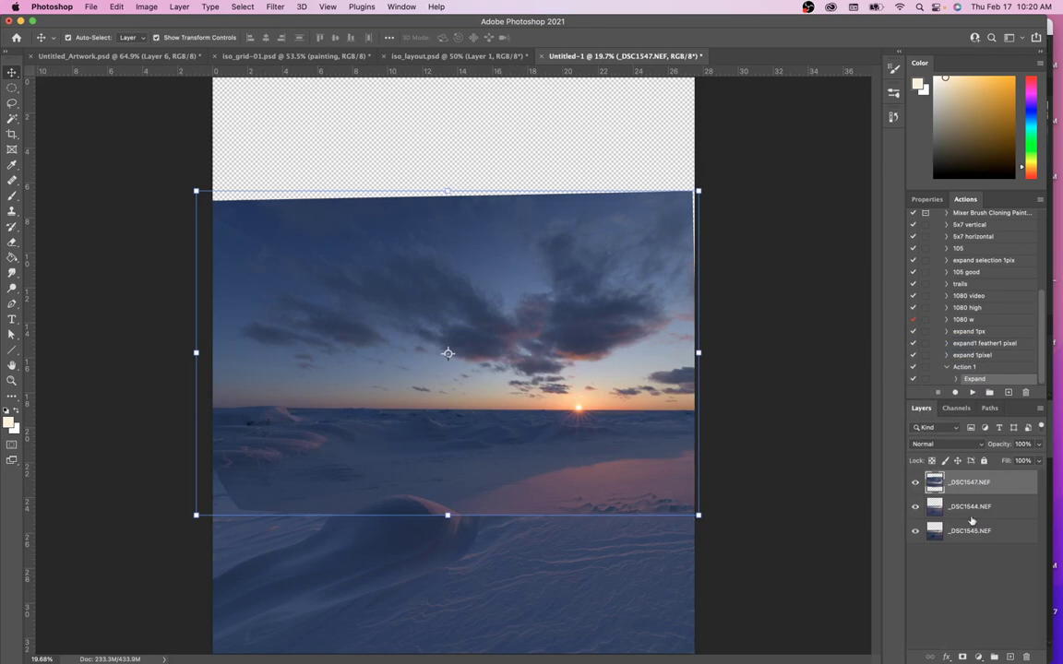
click(961, 657)
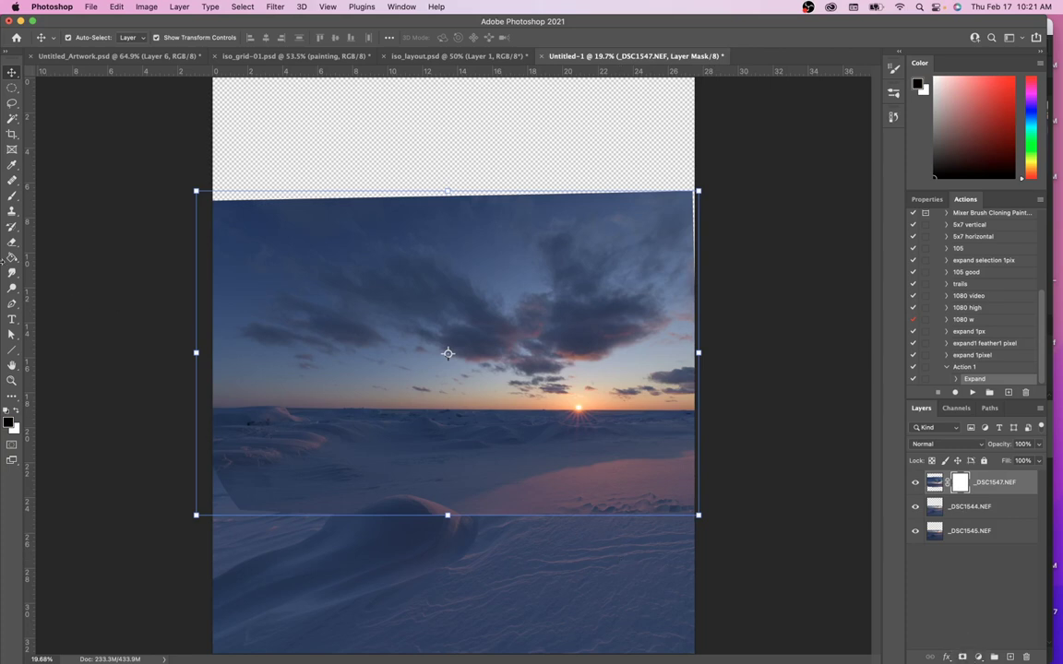
Paint black at 20% opacity with a soft brush of about 1608 px along the lower edge of the _DSC1547.NEF mask
click(12, 196)
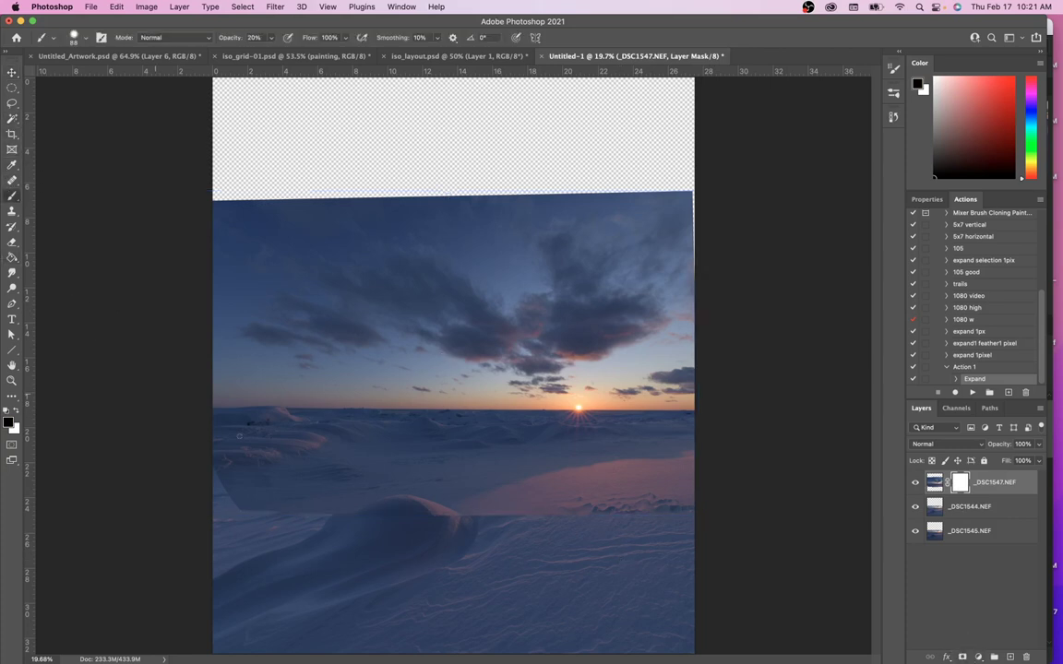
drag(437, 485, 486, 484)
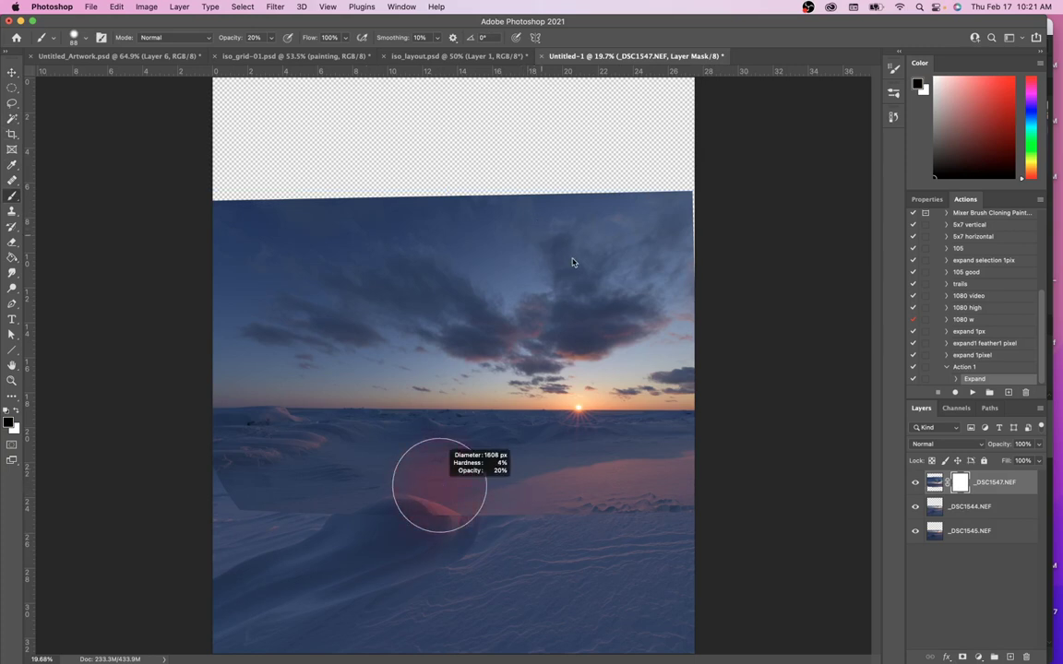
drag(439, 484, 438, 484)
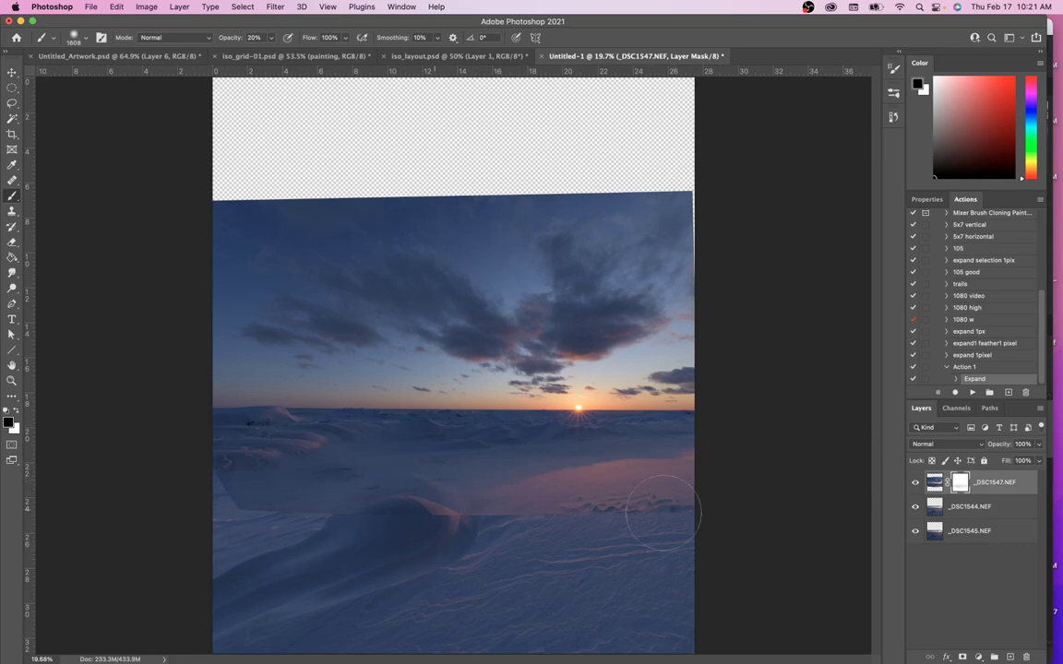
Mask out the _DSC1547.NEF layer's snow foreground with a soft black brush of about 2069 px at 100% opacity
click(271, 38)
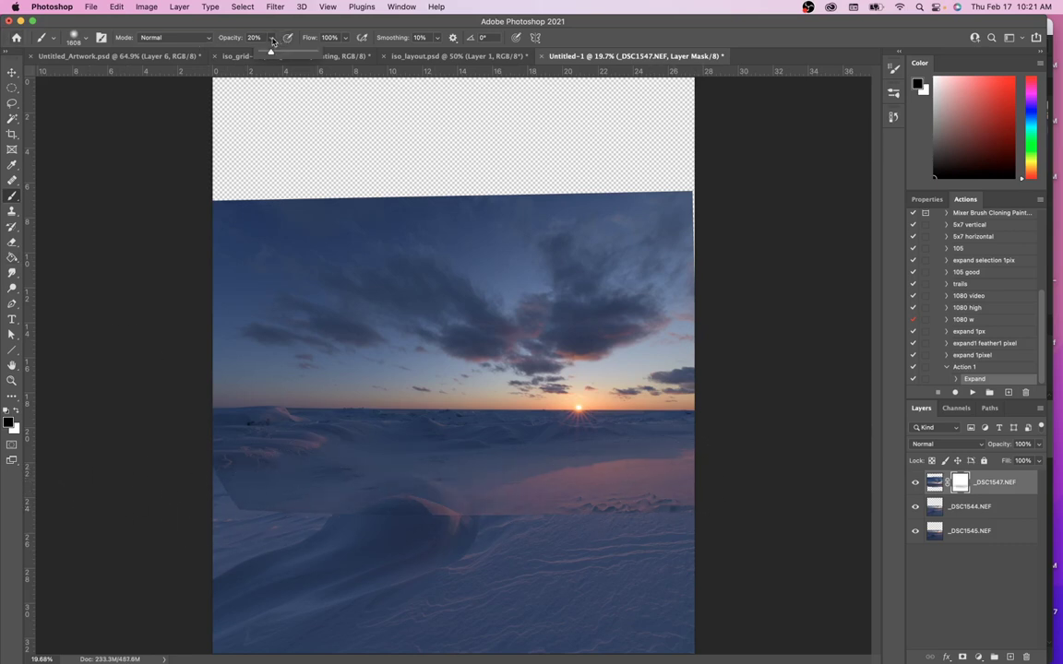
drag(273, 53, 315, 52)
mouse_move(506, 424)
ctrl+alt+mouse_down()
mouse_move(493, 409)
mouse_move(604, 420)
mouse_move(427, 449)
mouse_move(498, 388)
mouse_move(558, 214)
mouse_move(554, 587)
mouse_move(559, 216)
mouse_move(589, 597)
mouse_move(495, 254)
mouse_move(593, 527)
mouse_move(549, 530)
mouse_move(552, 362)
ctrl+alt+mouse_up()
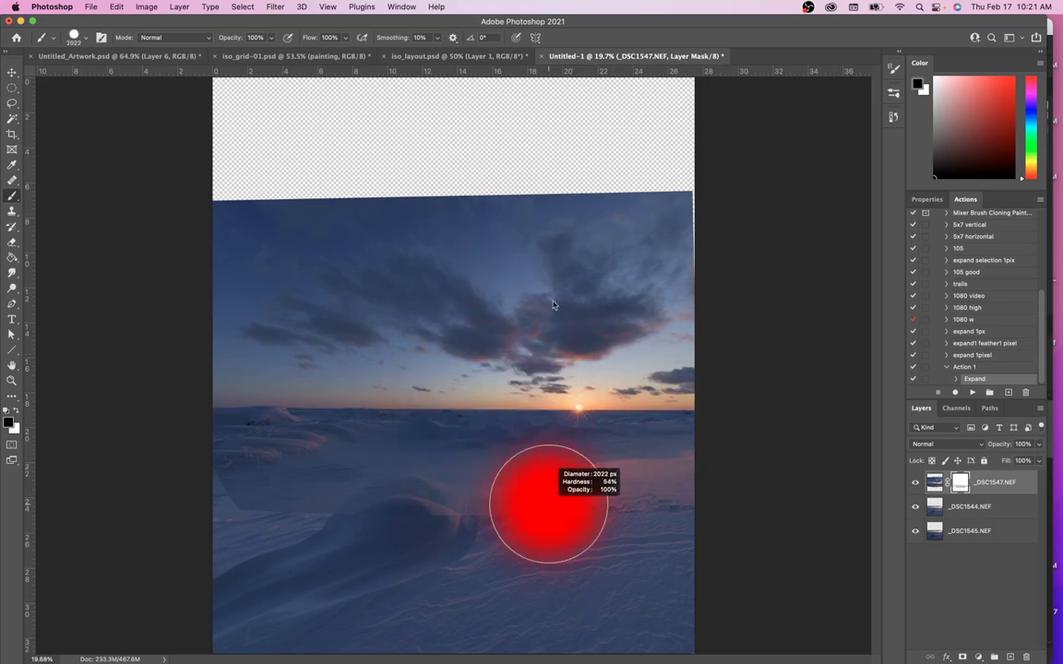
mouse_move(587, 552)
ctrl+alt+mouse_down()
mouse_move(607, 586)
mouse_move(580, 383)
ctrl+alt+mouse_up()
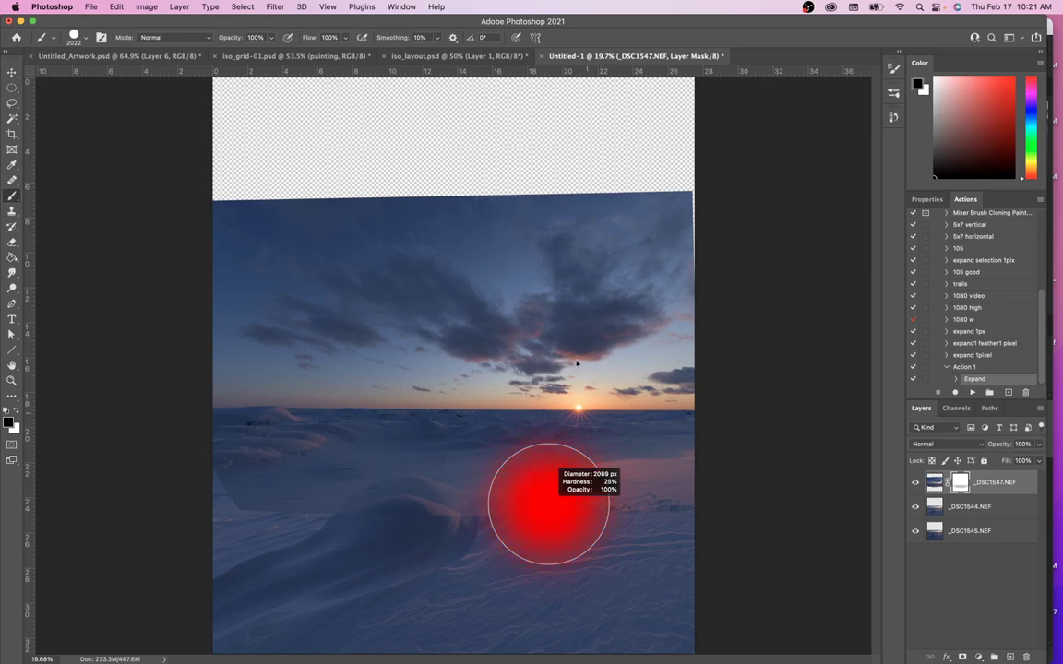
mouse_move(559, 273)
ctrl+alt+mouse_down()
mouse_move(620, 520)
mouse_move(656, 482)
mouse_move(723, 490)
mouse_move(60, 499)
ctrl+alt+mouse_up()
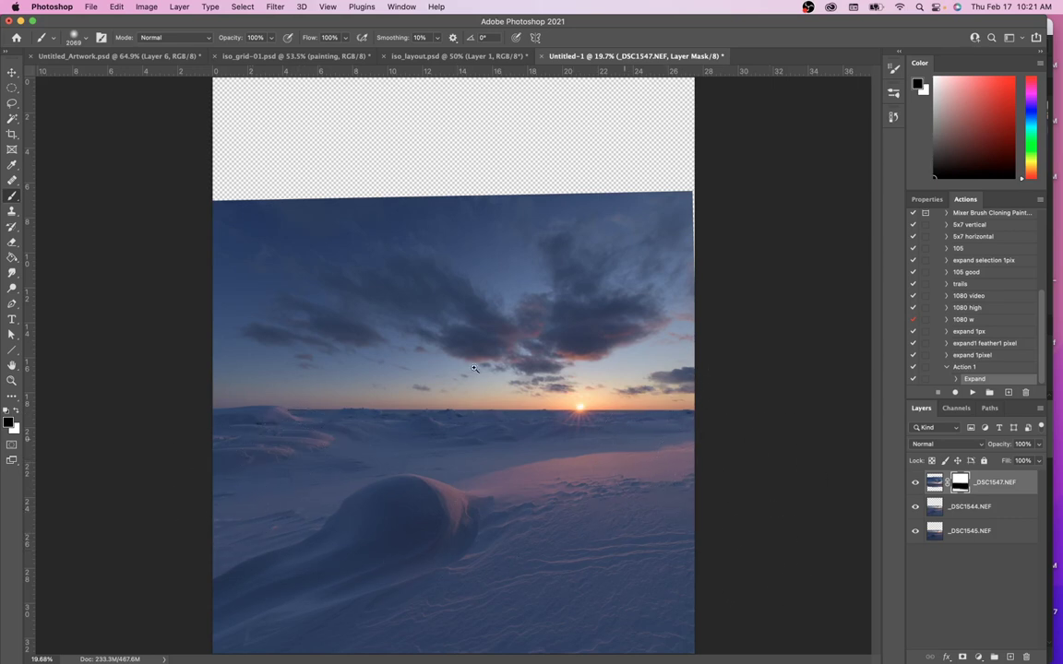
Crop away most of the empty canvas above the sky
click(12, 135)
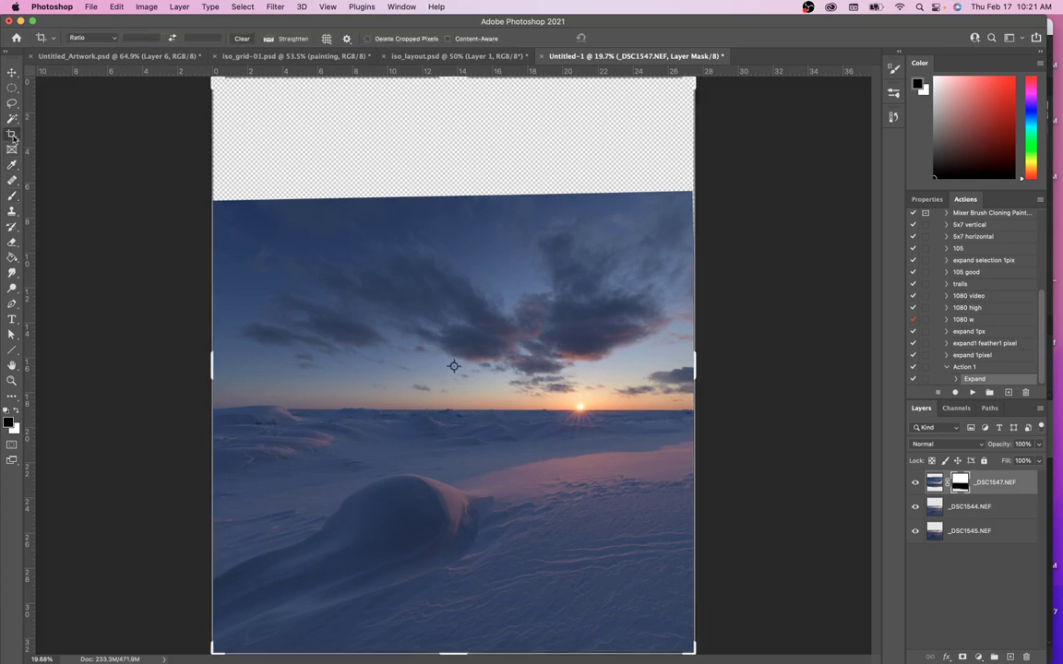
drag(459, 78, 457, 136)
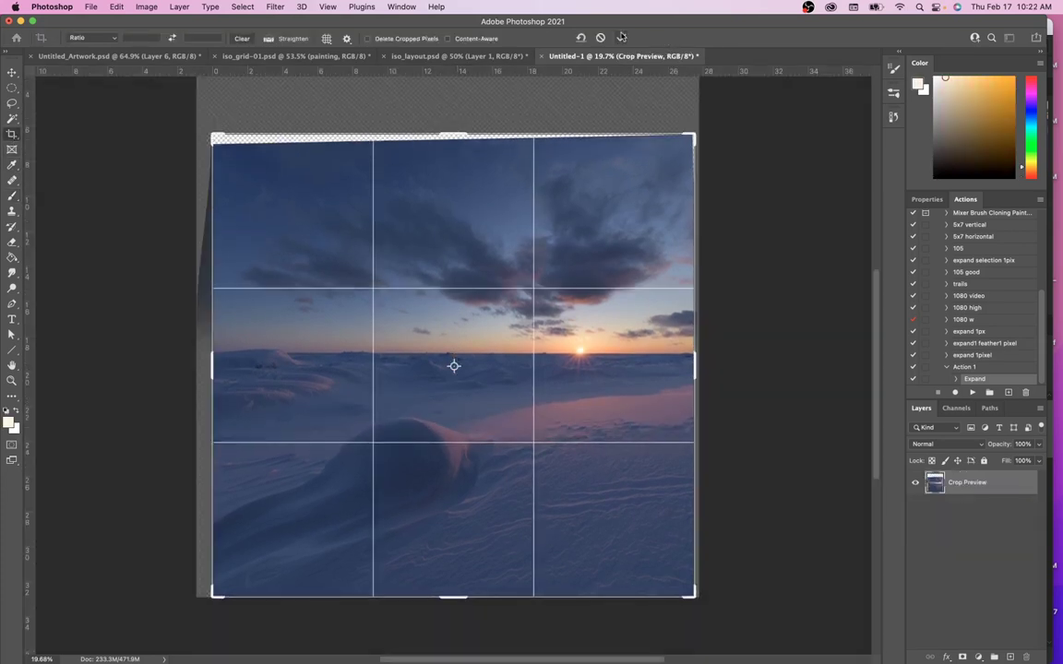
key(Return)
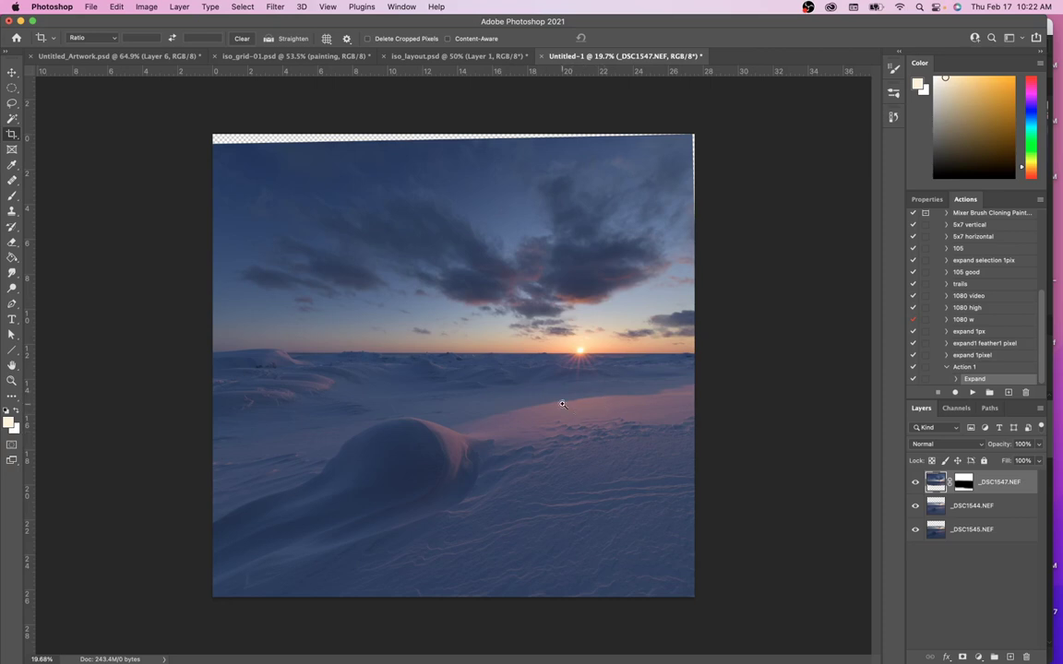
Paint white on the _DSC1547.NEF mask at 100% opacity with a brush of about 919 px to restore its sky right of the sun
drag(446, 344, 474, 344)
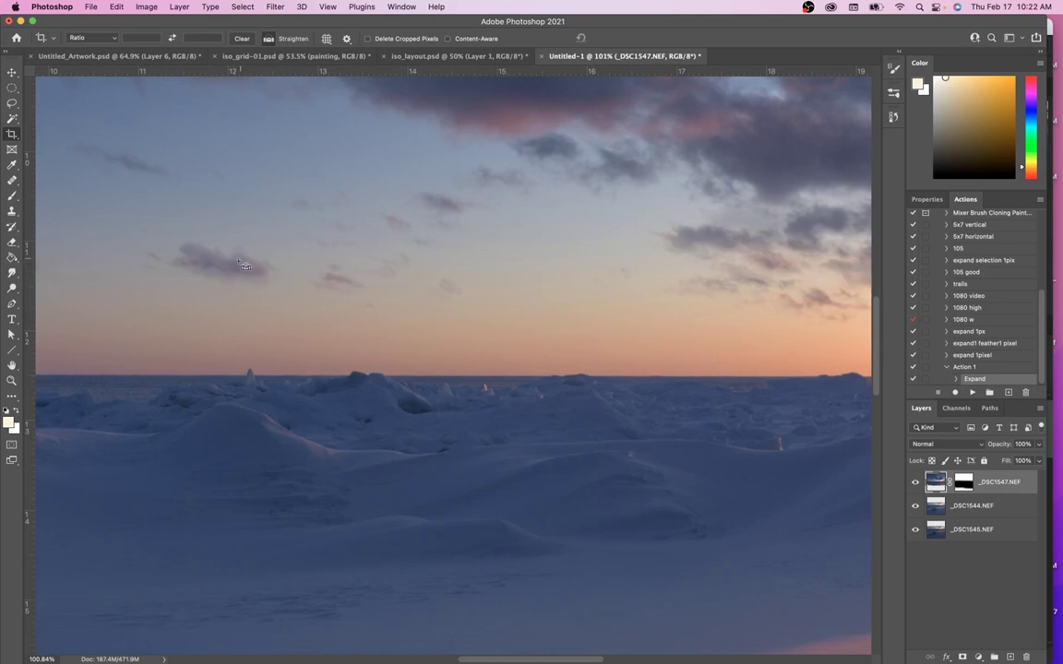
click(12, 72)
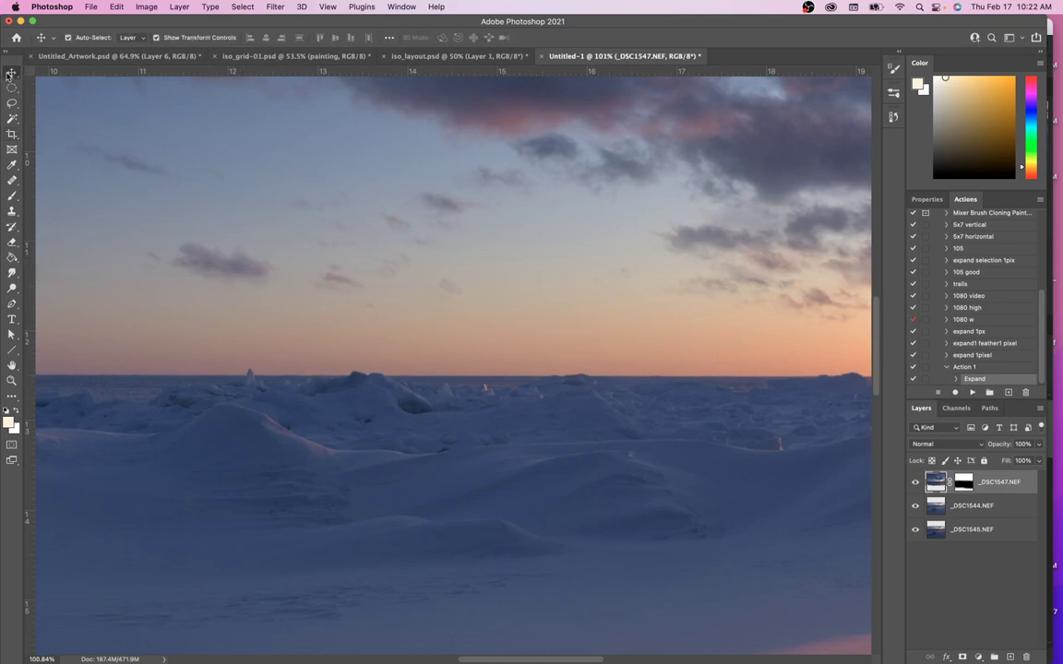
drag(593, 270, 253, 256)
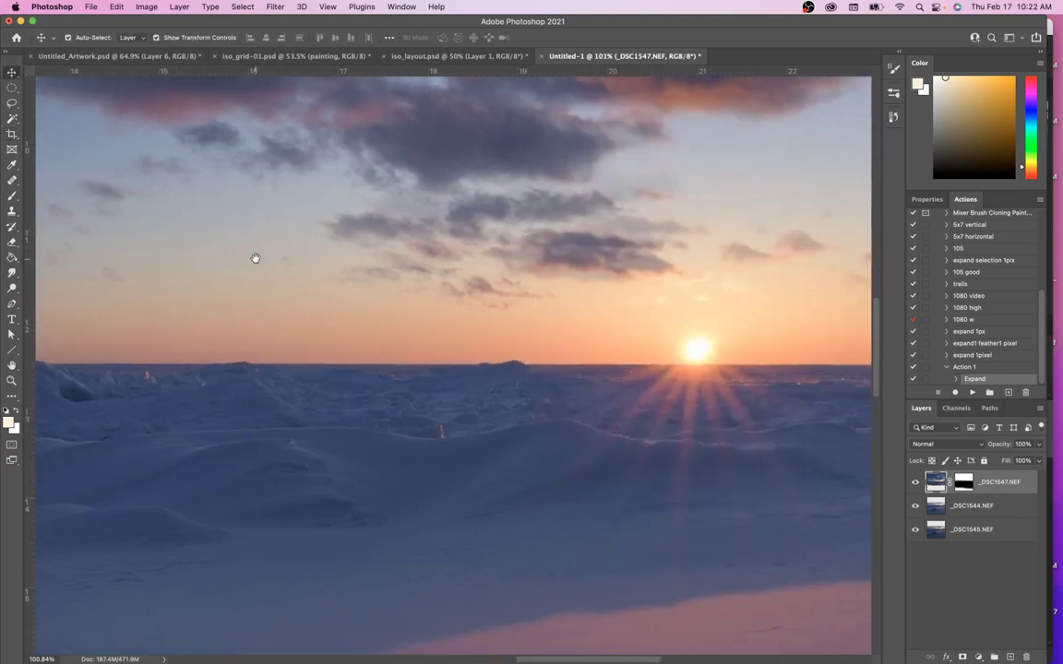
drag(652, 232, 353, 263)
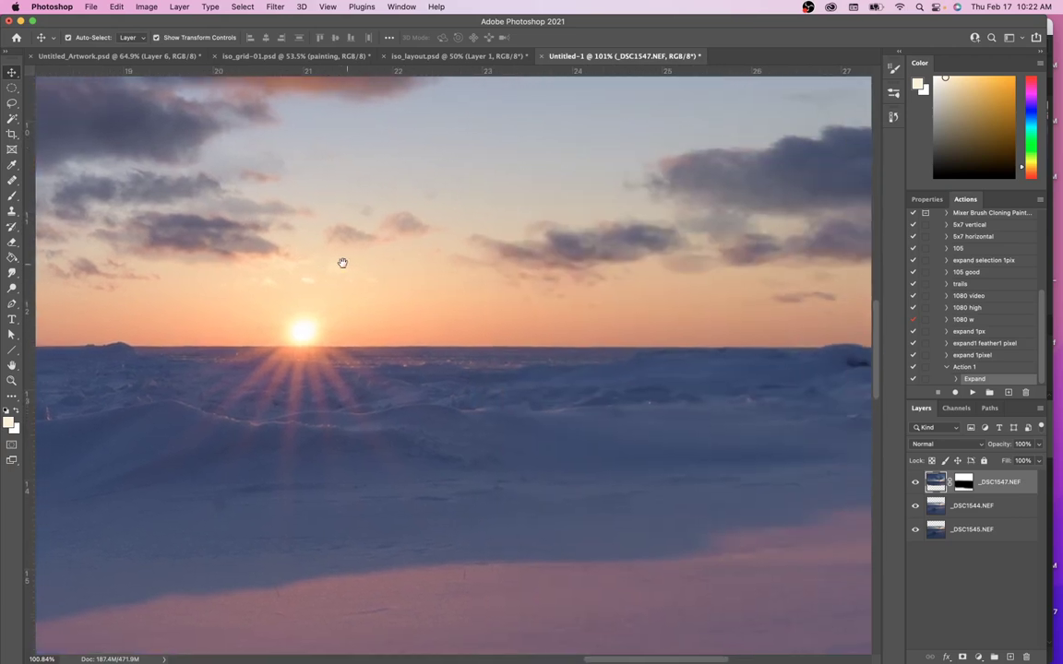
drag(659, 302, 412, 301)
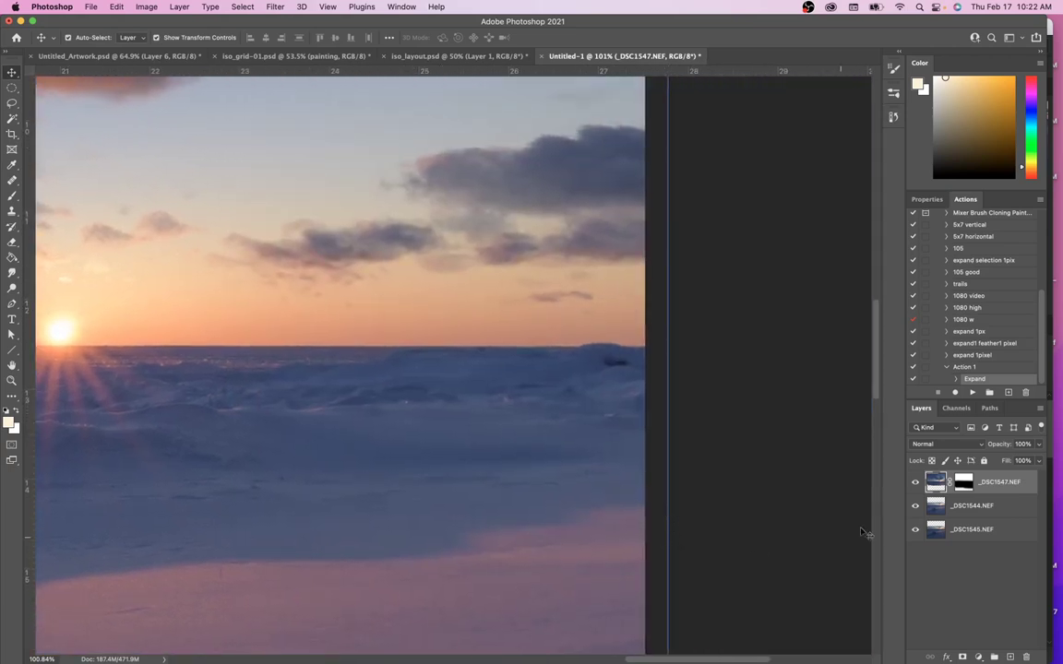
click(962, 482)
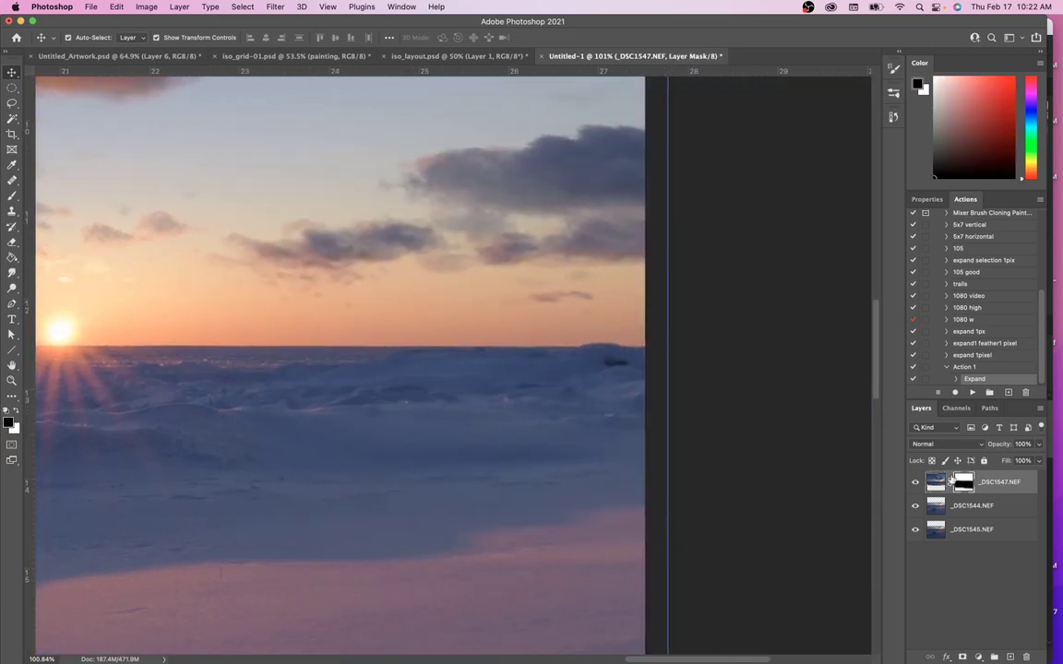
click(17, 413)
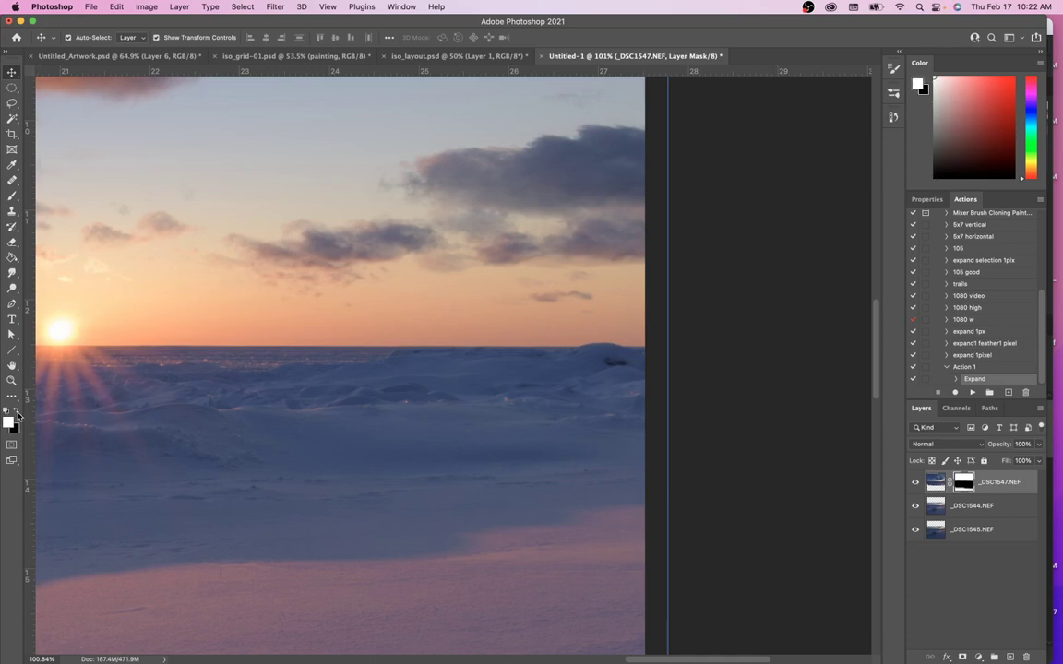
click(13, 195)
mouse_move(551, 259)
mouse_down()
mouse_move(224, 206)
mouse_move(221, 229)
mouse_up()
mouse_move(503, 226)
mouse_down()
mouse_move(555, 208)
mouse_move(328, 202)
mouse_up()
mouse_move(465, 195)
mouse_down()
mouse_move(589, 213)
mouse_move(465, 216)
mouse_up()
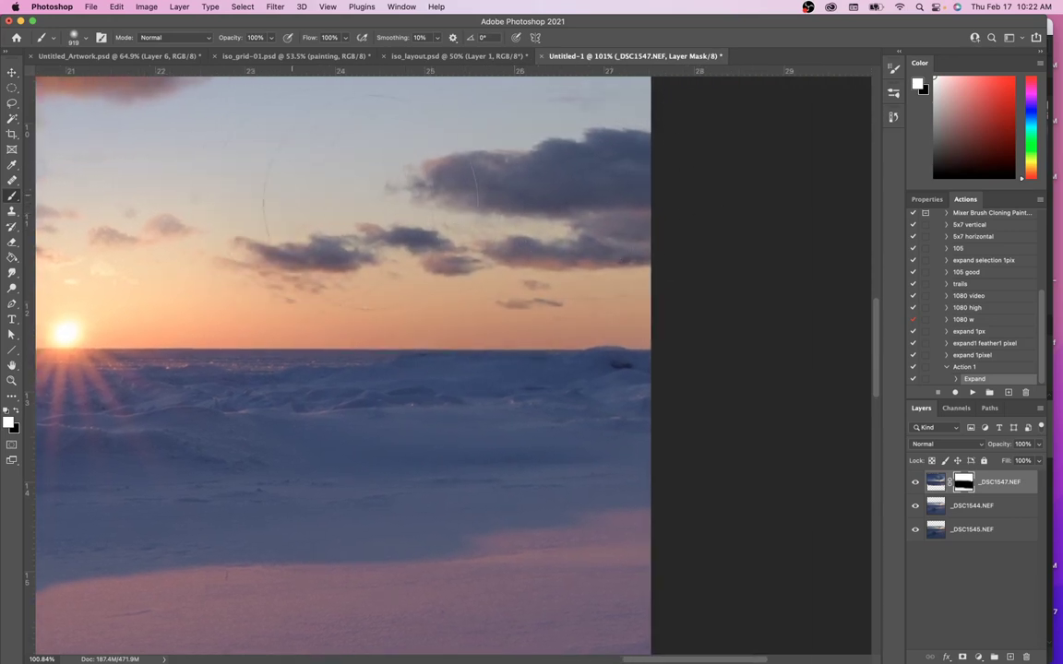
mouse_move(291, 202)
mouse_down()
mouse_move(681, 202)
mouse_move(505, 173)
mouse_move(230, 185)
mouse_up()
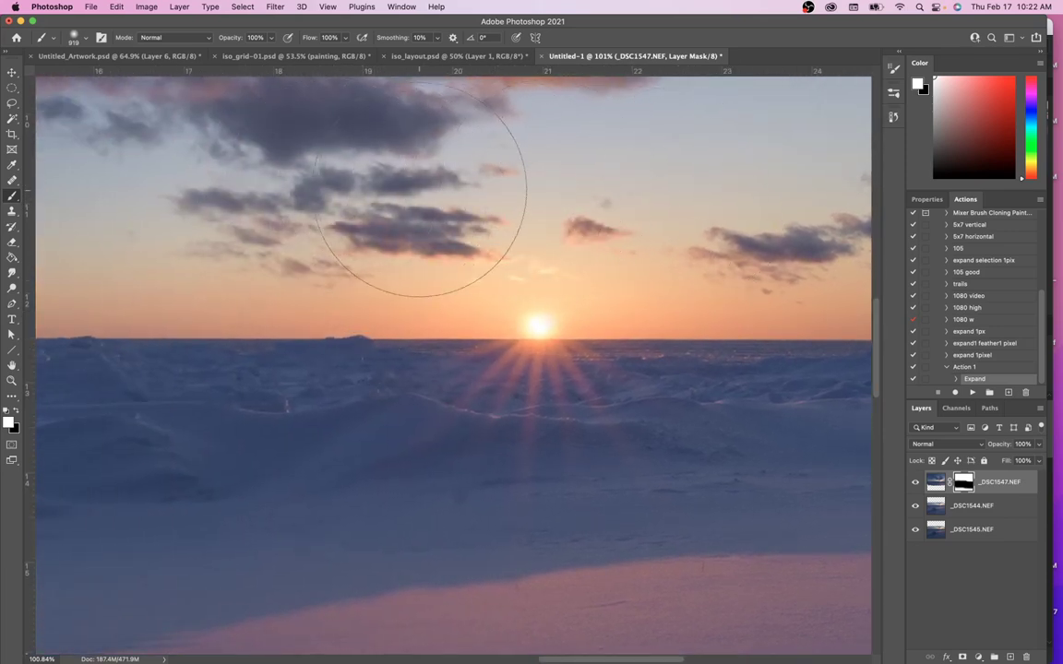
Restore the _DSC1547.NEF sky around the sun and across to the left snow mound by painting white on its mask
mouse_move(415, 191)
mouse_down()
mouse_move(414, 348)
mouse_move(415, 285)
mouse_up()
drag(448, 198, 378, 201)
drag(318, 219, 515, 221)
mouse_move(320, 190)
mouse_down()
mouse_move(560, 199)
mouse_move(328, 237)
mouse_move(202, 225)
mouse_move(204, 206)
mouse_move(566, 171)
mouse_up()
drag(395, 181, 700, 185)
mouse_move(374, 199)
mouse_down()
mouse_move(524, 187)
mouse_move(163, 175)
mouse_move(564, 188)
mouse_up()
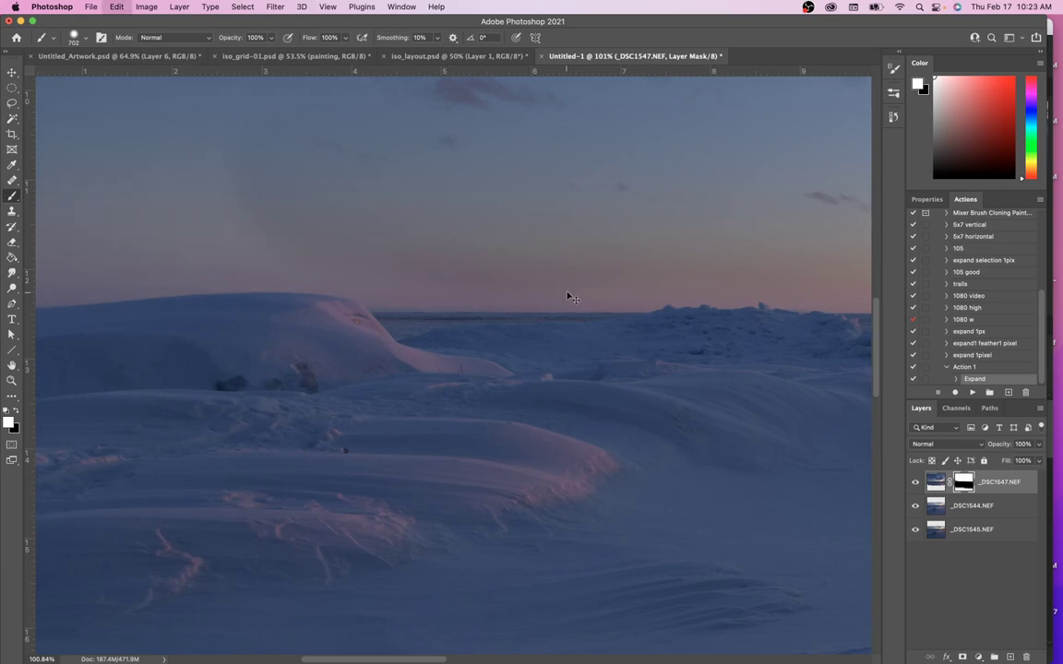
Blend the low sky above the left part of the horizon on the mask with a white brush of about 705 px at 50% opacity
drag(690, 278, 326, 384)
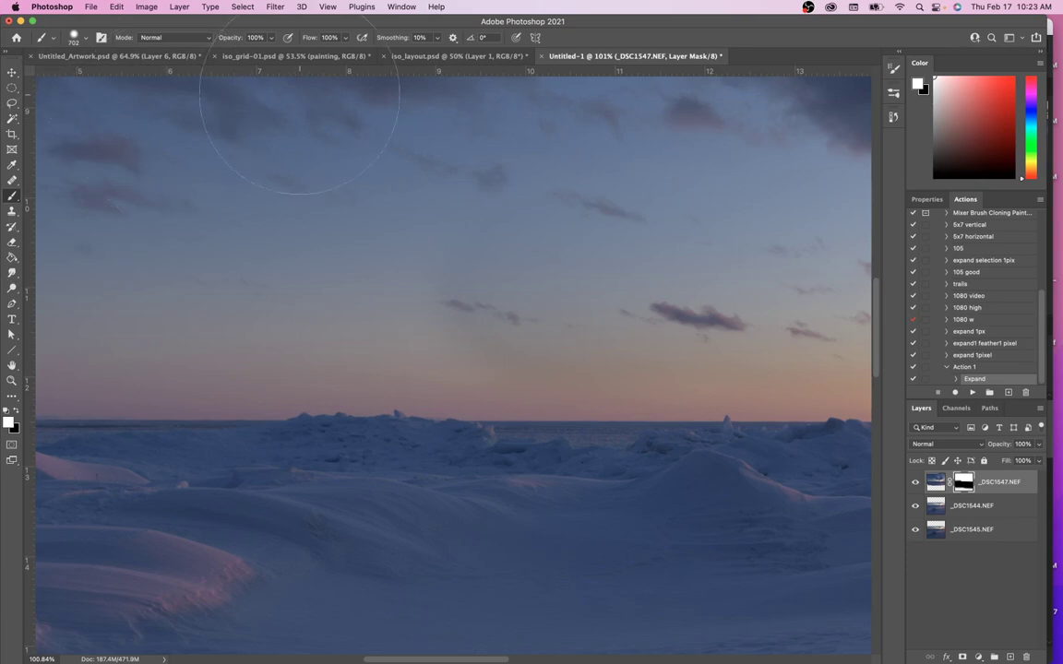
drag(264, 43, 243, 59)
drag(427, 360, 439, 360)
drag(488, 259, 650, 218)
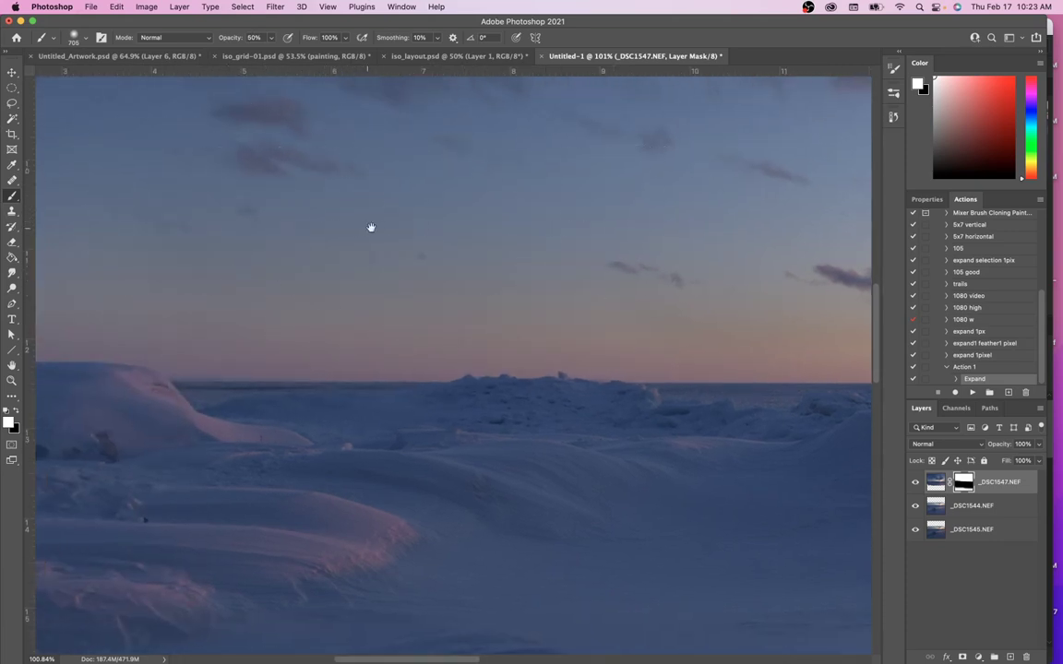
drag(365, 228, 564, 207)
drag(312, 203, 586, 187)
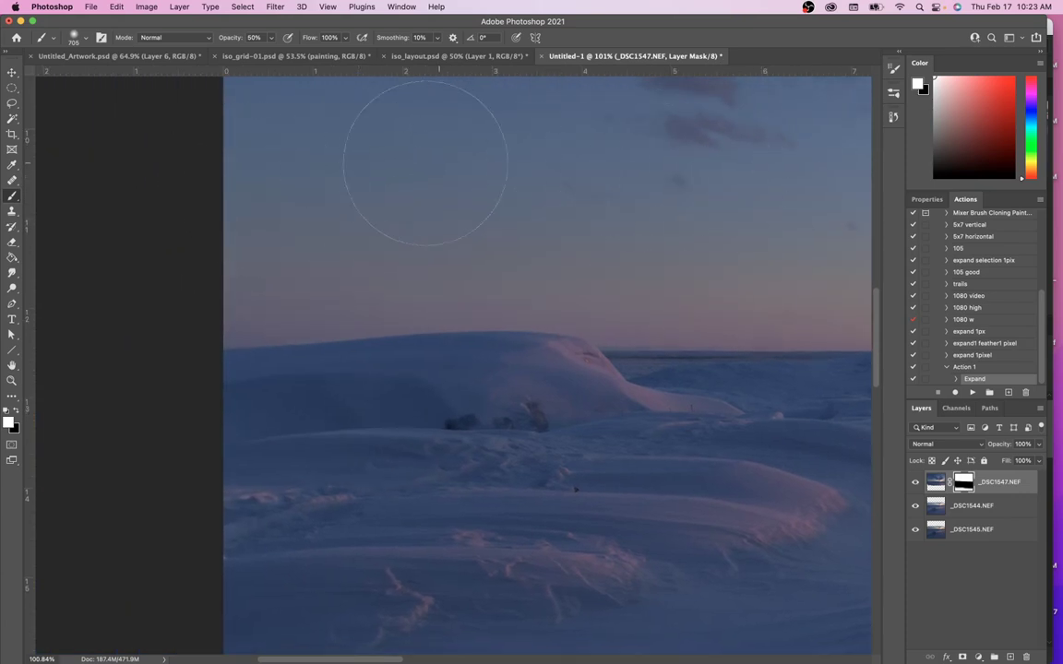
drag(649, 201, 147, 208)
drag(613, 233, 216, 197)
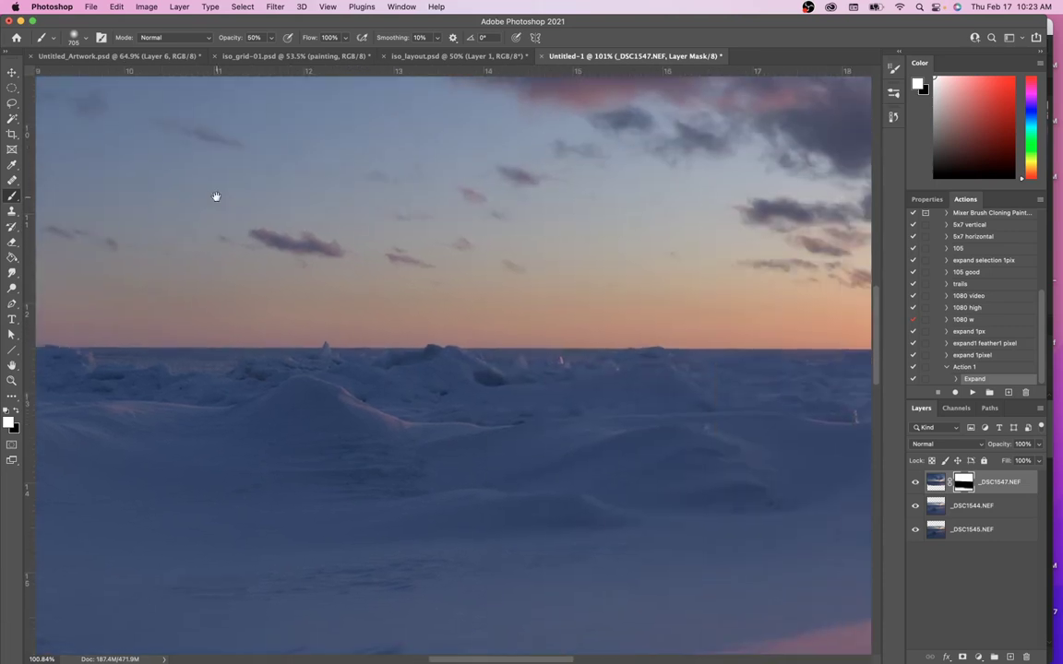
drag(635, 208, 350, 194)
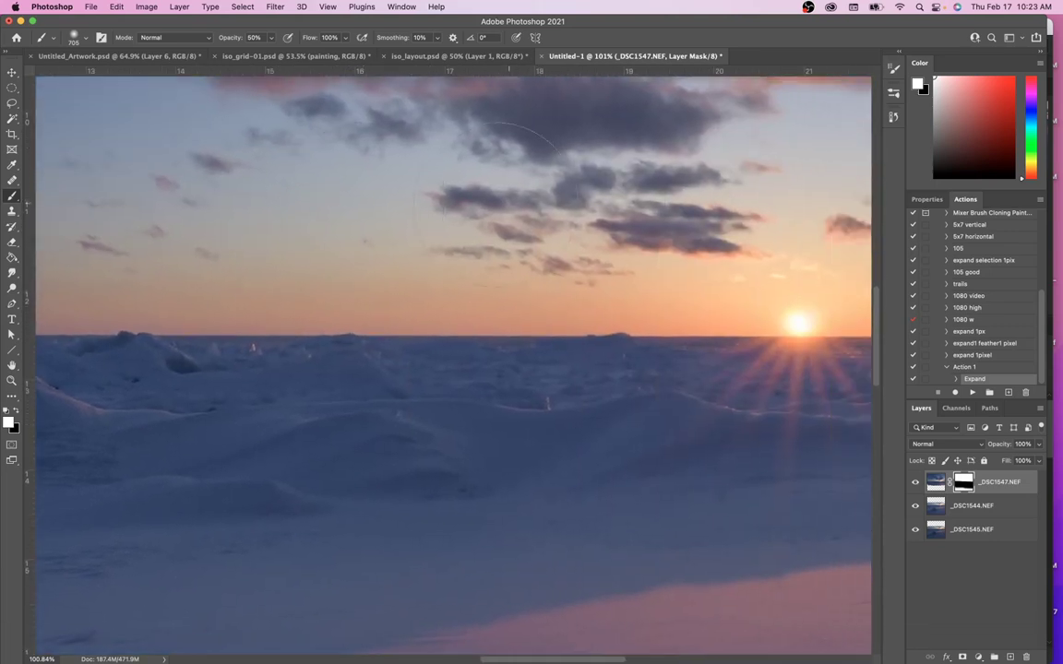
drag(604, 190, 159, 190)
drag(682, 221, 579, 229)
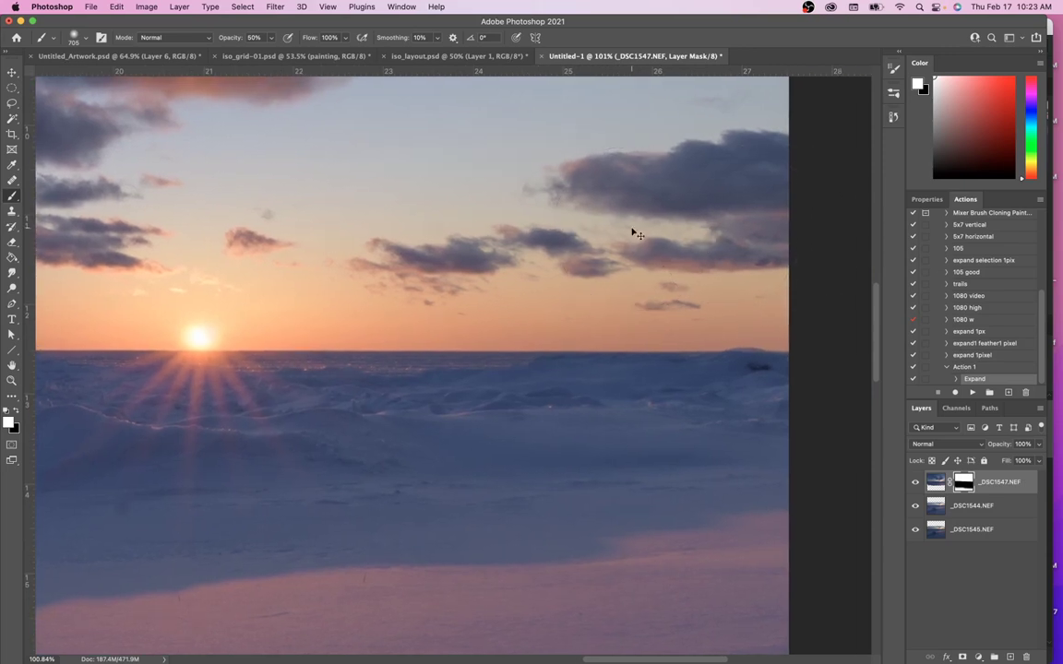
Crop the composite to a 1:1 (Square) ratio, extending the frame up over the thin transparent strip above the sky
key(super+0)
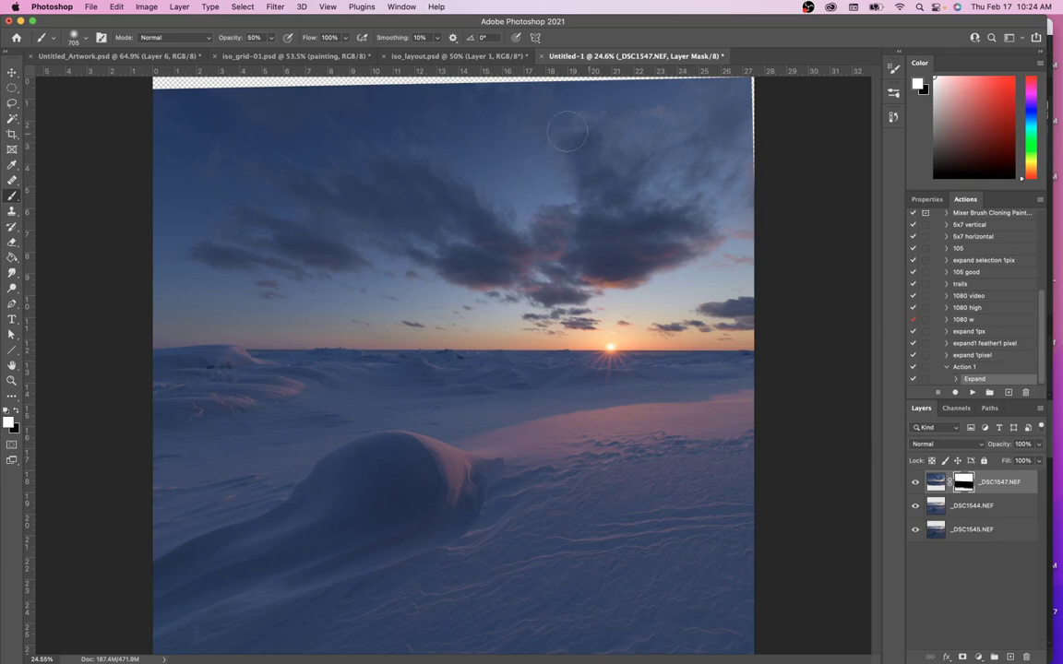
click(12, 134)
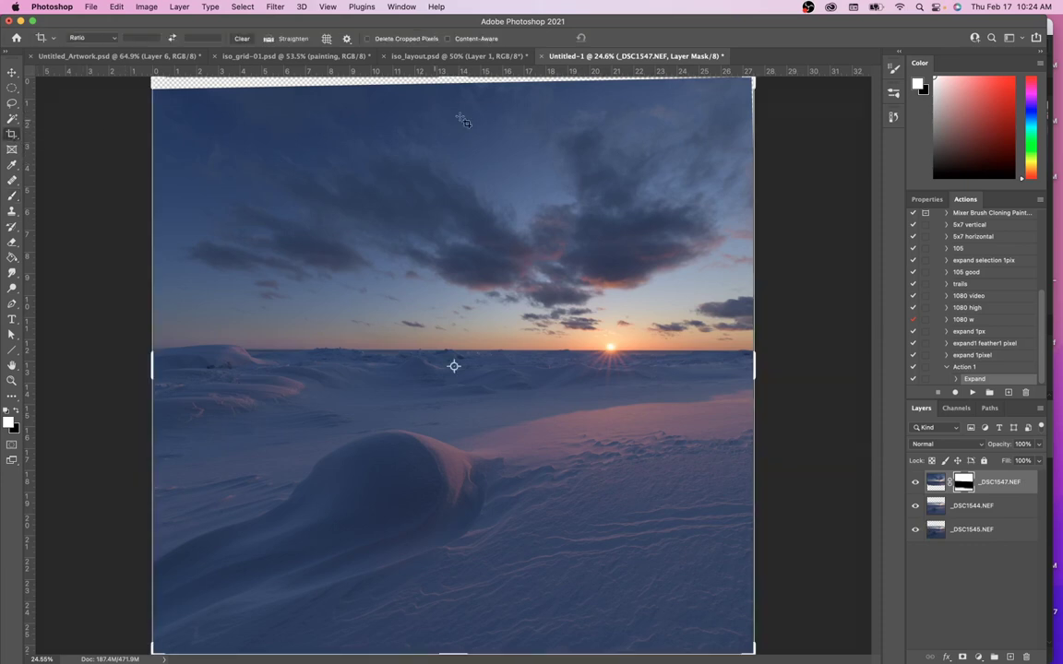
drag(452, 80, 456, 86)
drag(750, 360, 748, 366)
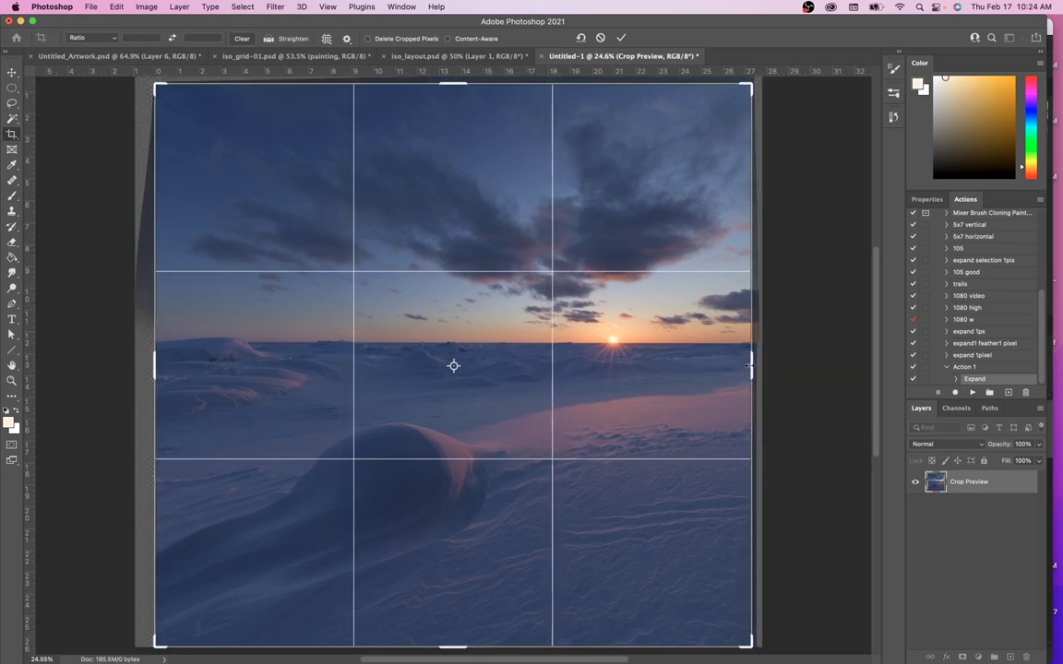
click(97, 38)
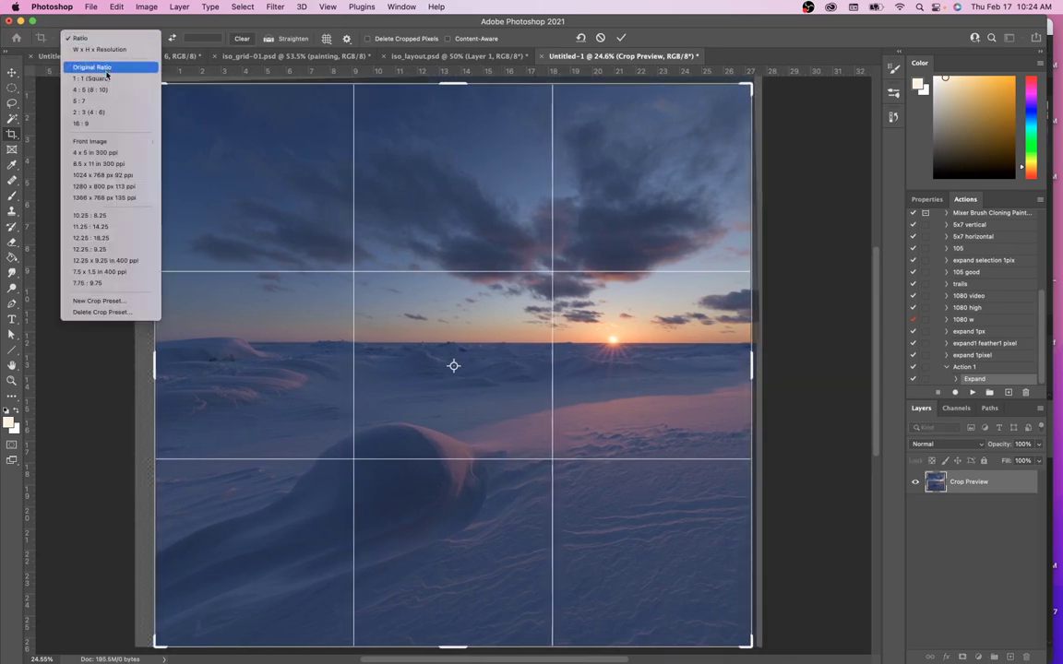
click(106, 80)
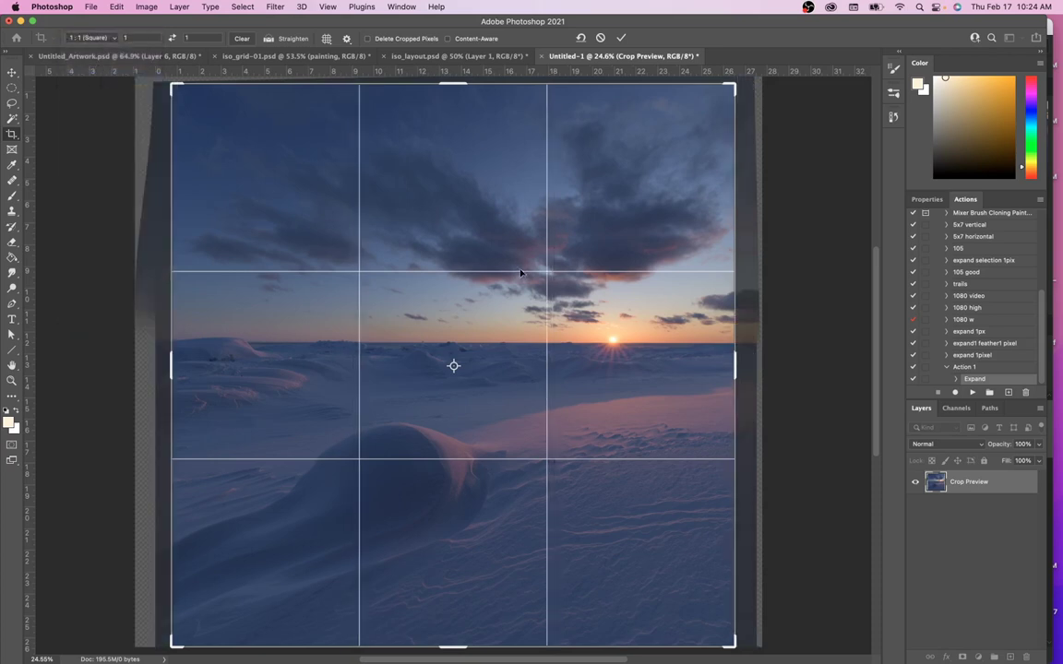
drag(562, 186, 541, 239)
drag(708, 143, 665, 143)
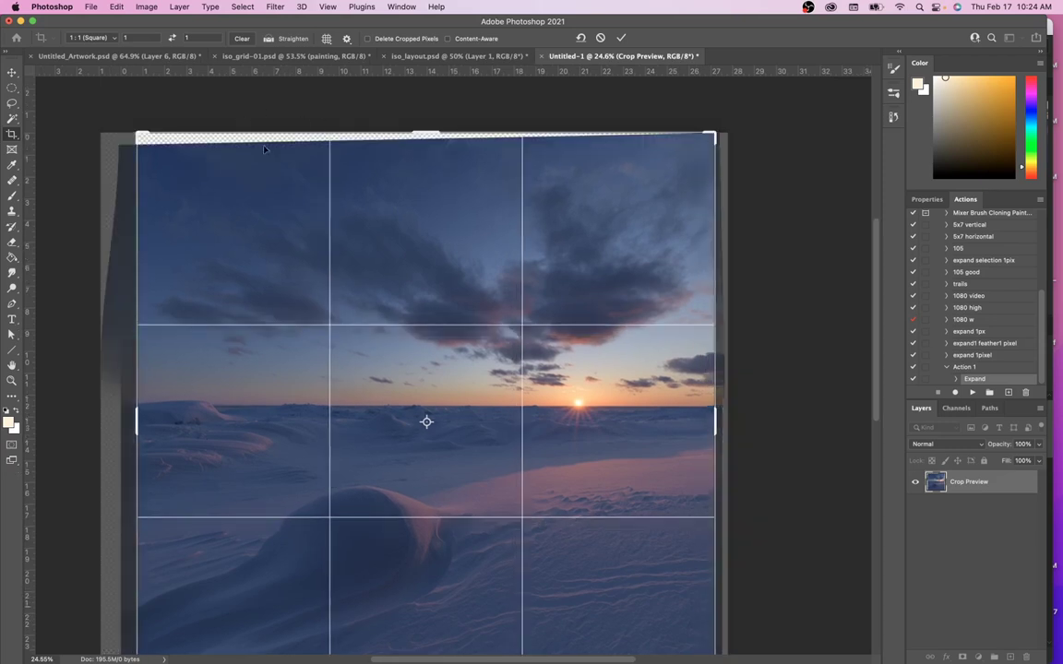
drag(139, 136, 138, 135)
drag(419, 377, 436, 307)
drag(555, 261, 512, 279)
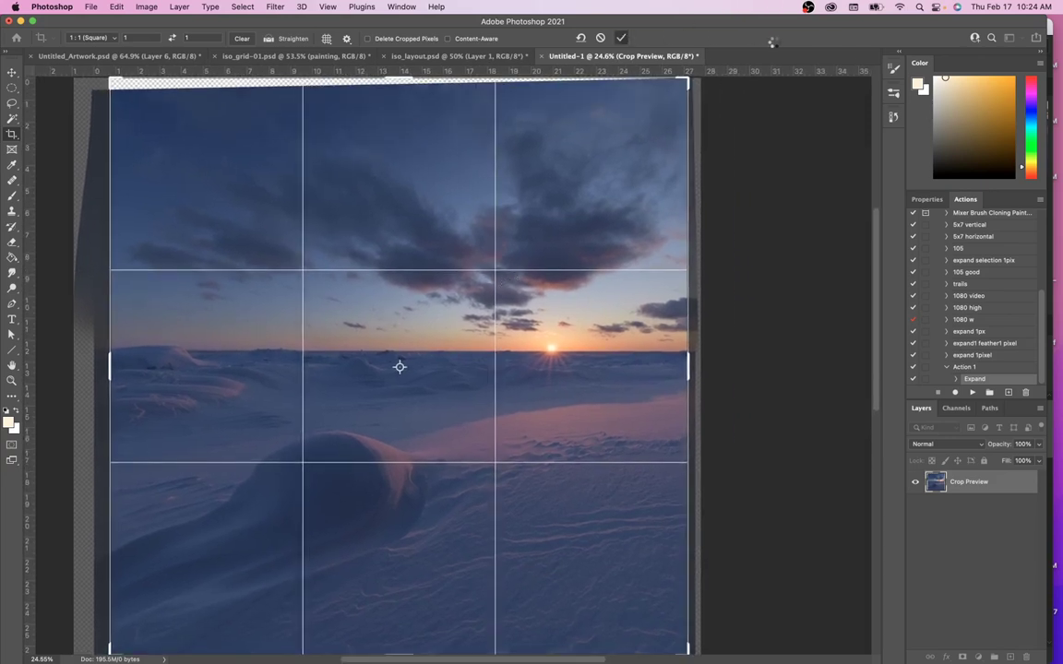
key(Return)
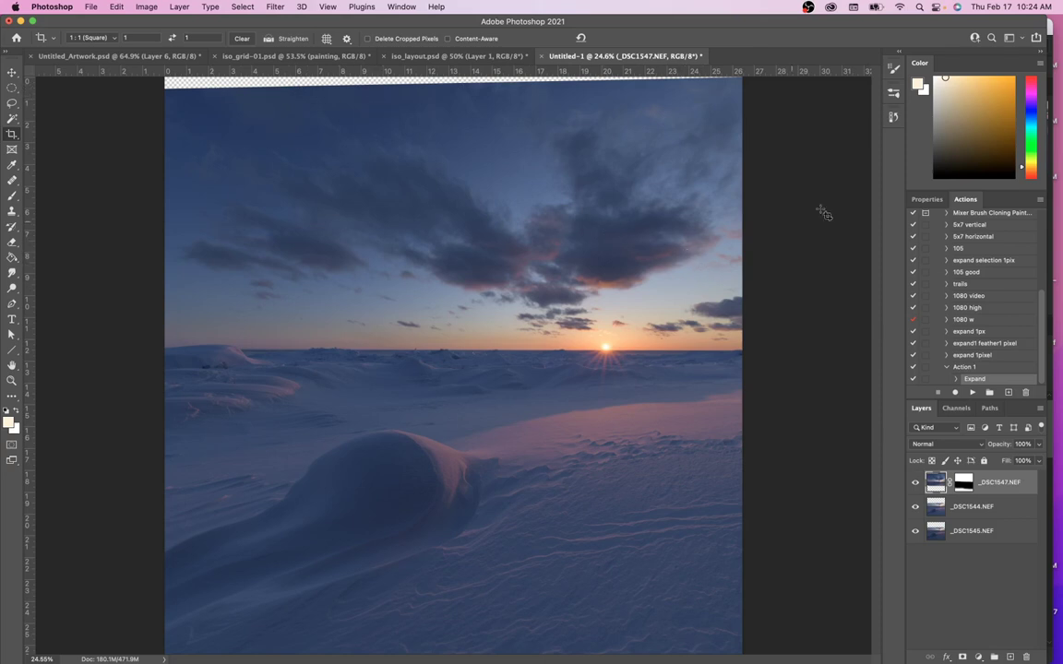
Add a new layer above _DSC1547.NEF and name it healing/clone/fix
click(1010, 657)
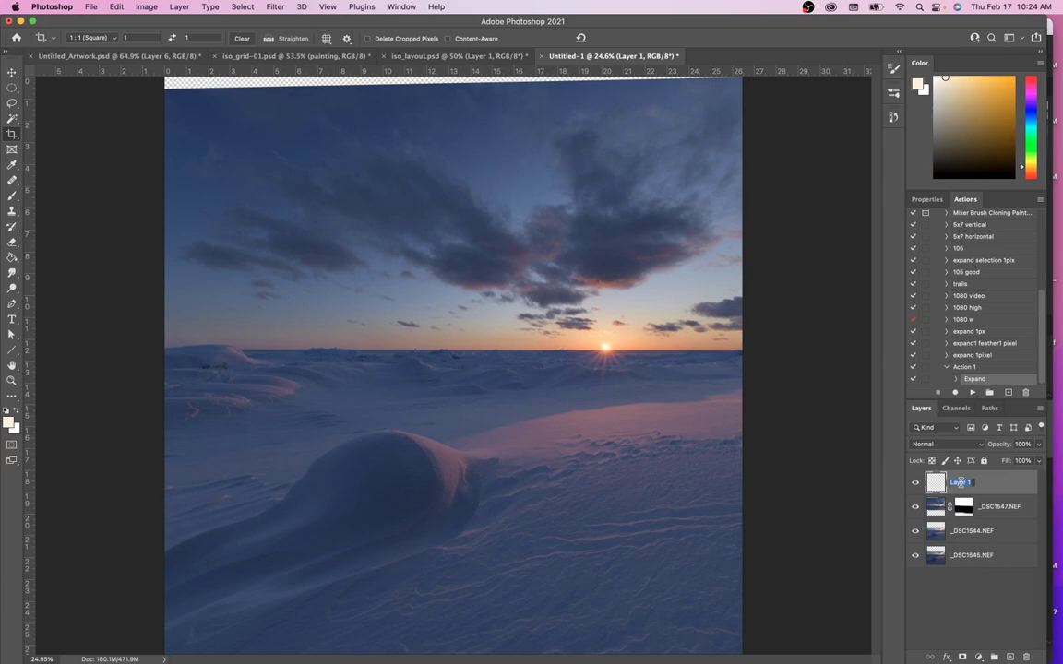
text(ha)
key(Return)
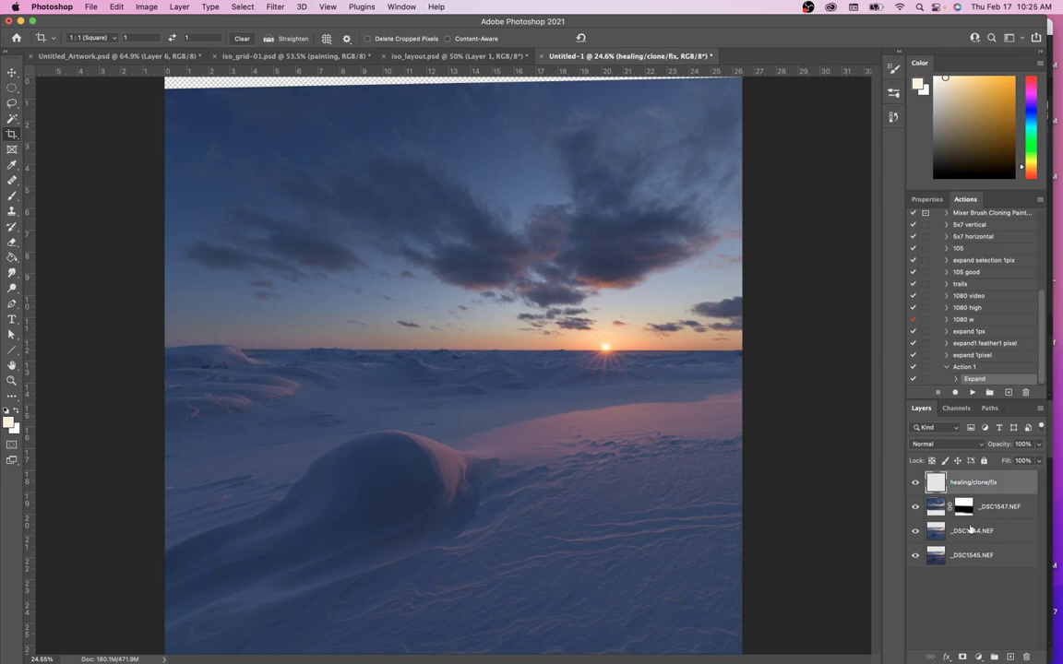
Examine the upper sky up close from the right edge toward the middle for flaws
key(super)
drag(557, 206, 219, 302)
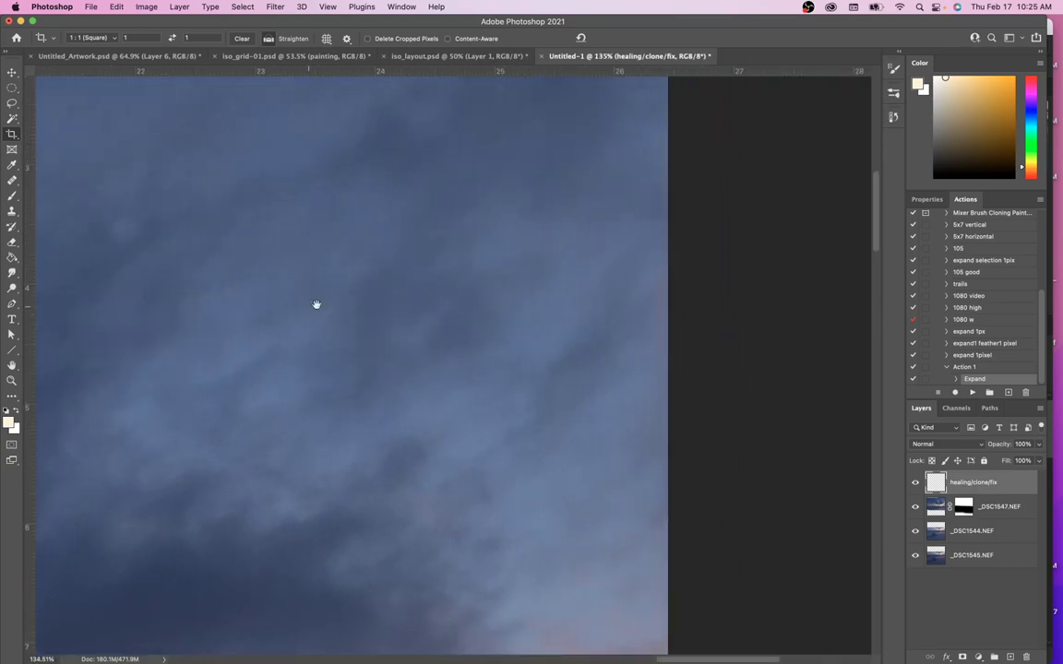
drag(285, 309, 395, 481)
drag(406, 245, 684, 247)
drag(129, 304, 738, 332)
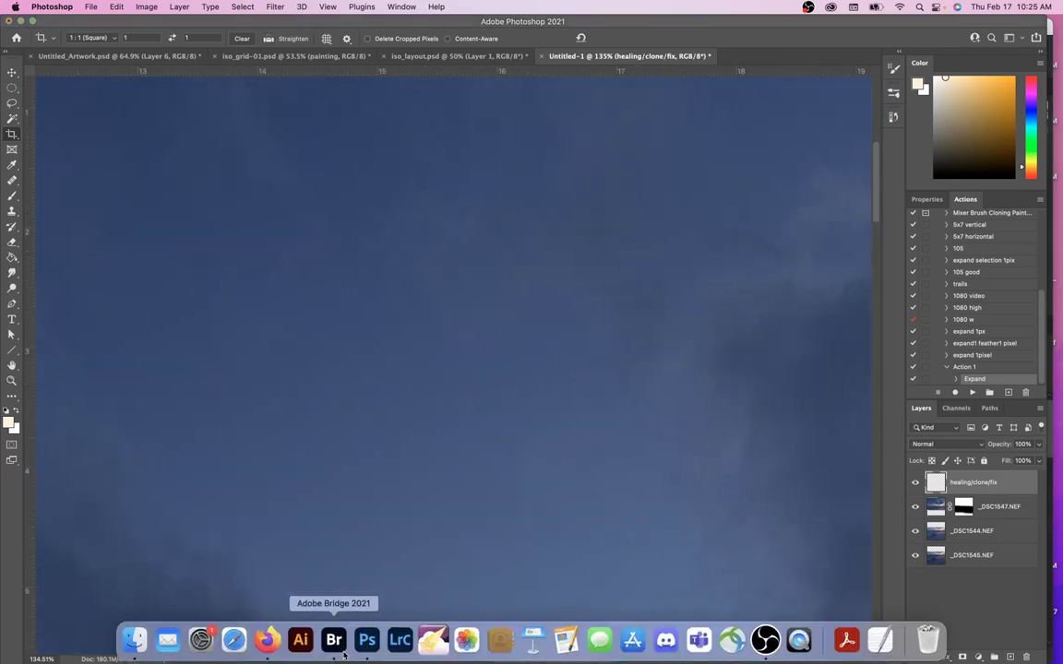
Switch to Adobe Bridge to examine the metadata of _DSC1547.NEF, and return to Photoshop
click(337, 645)
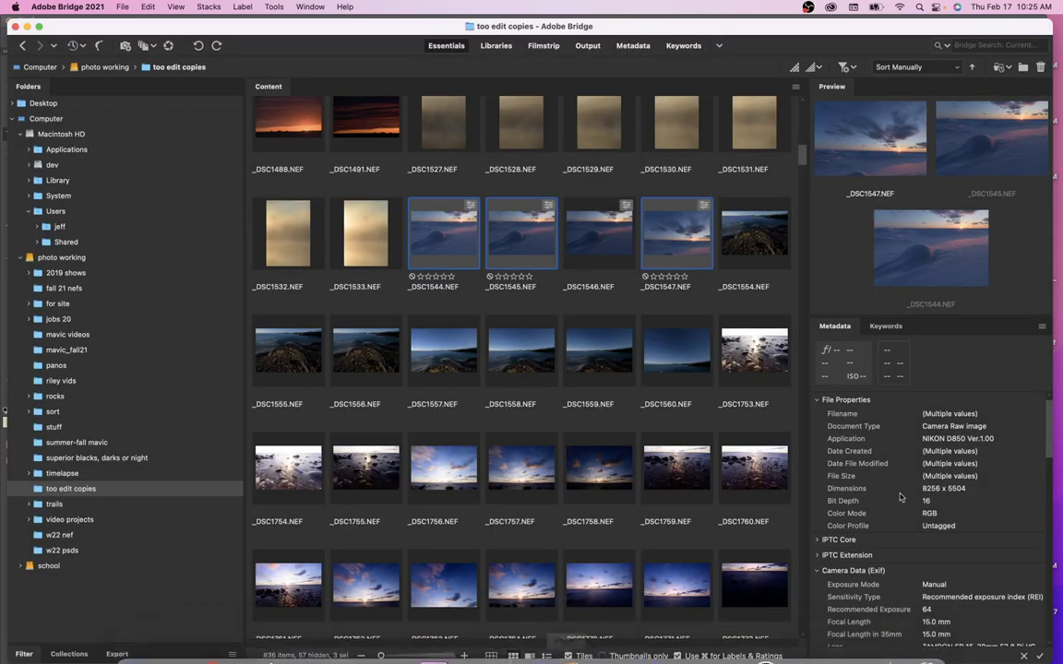
click(677, 235)
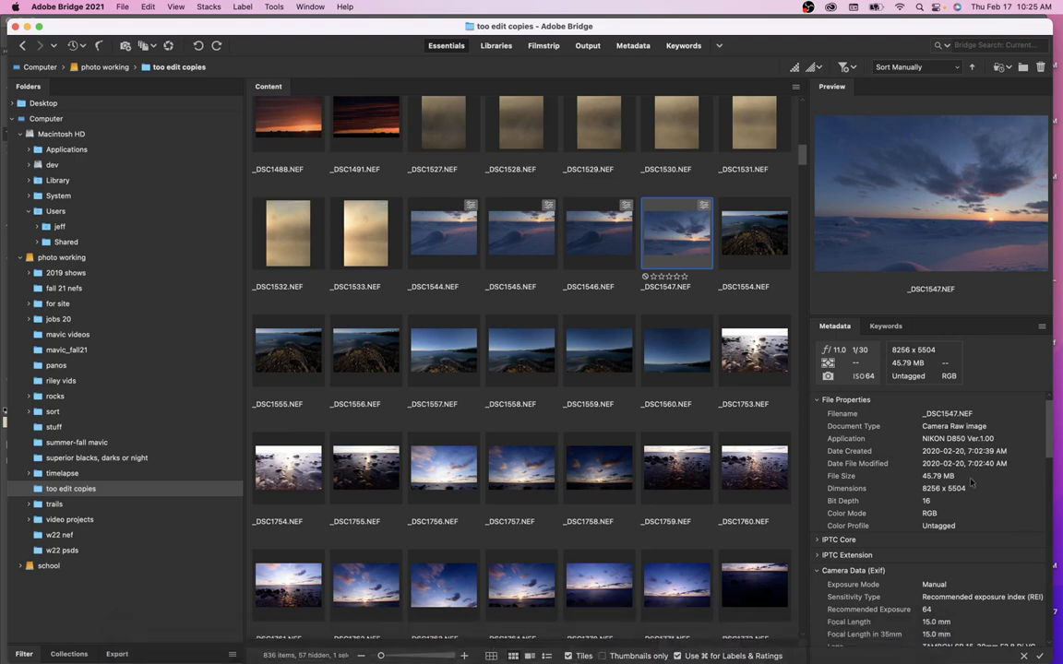
mouse_move(540, 650)
mouse_move(487, 657)
scroll(542, 562, up, 3)
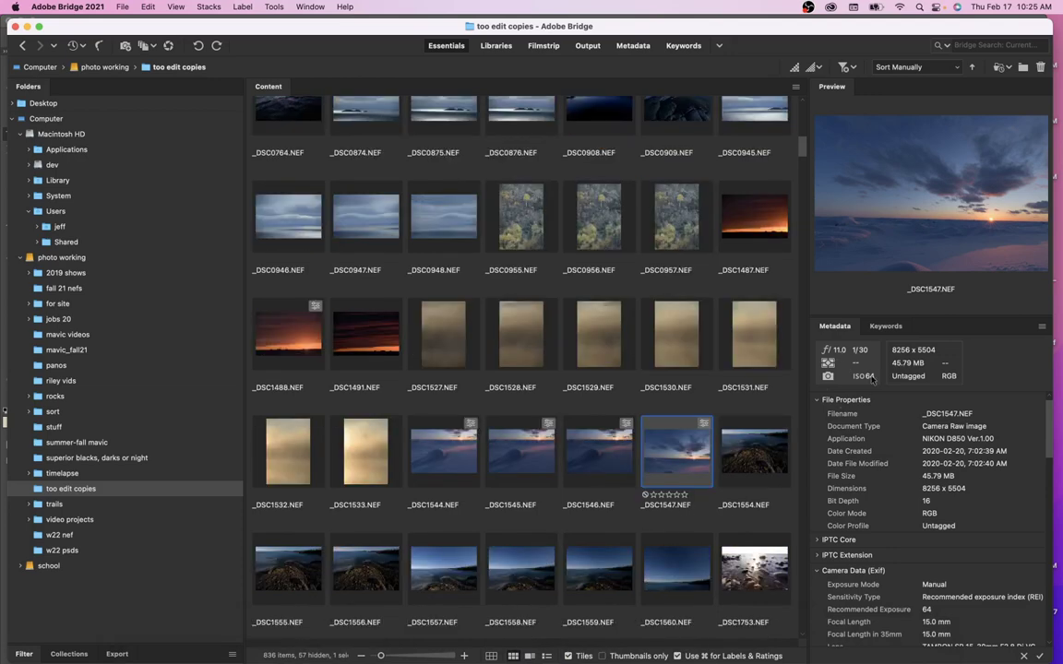
mouse_move(382, 644)
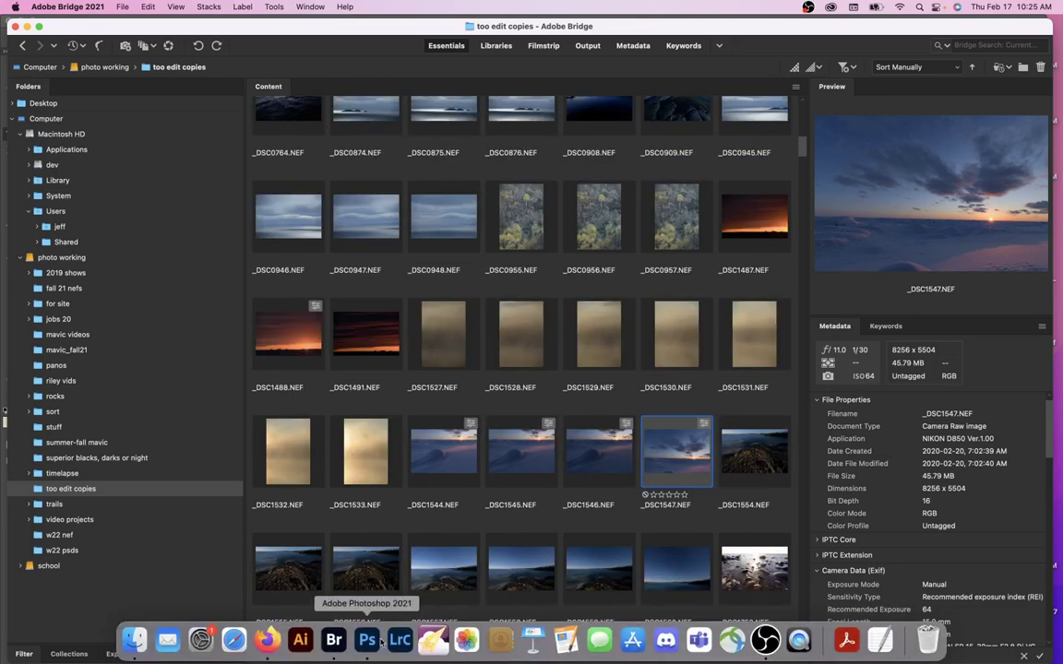
click(365, 640)
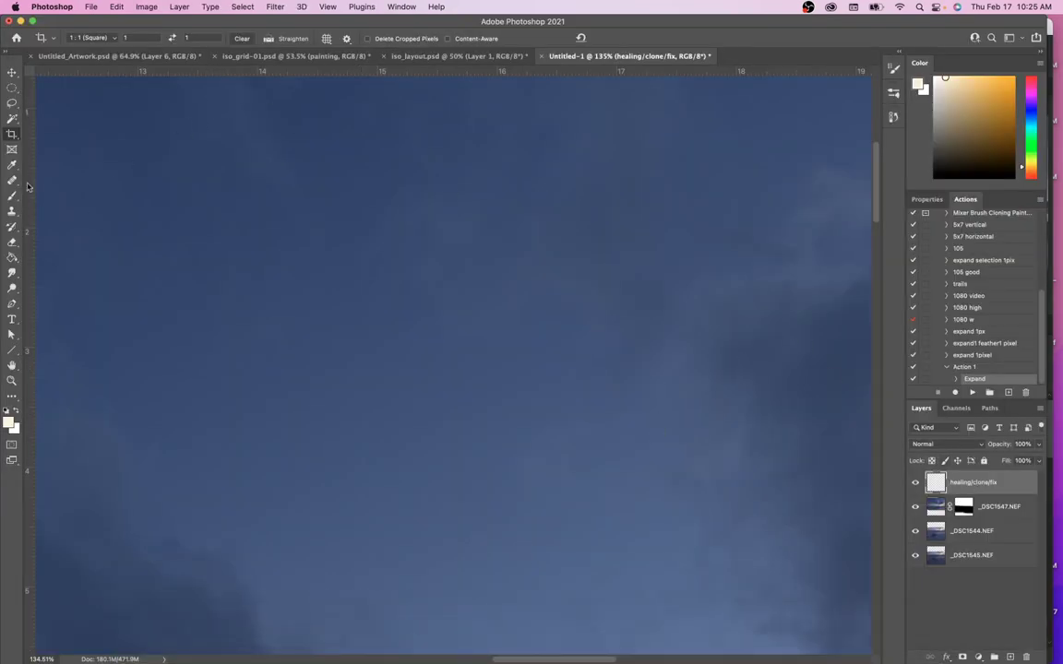
Fill the transparent strip along the image's top edge with the Healing Brush at about 327 px, using sampled sky
drag(15, 178, 61, 191)
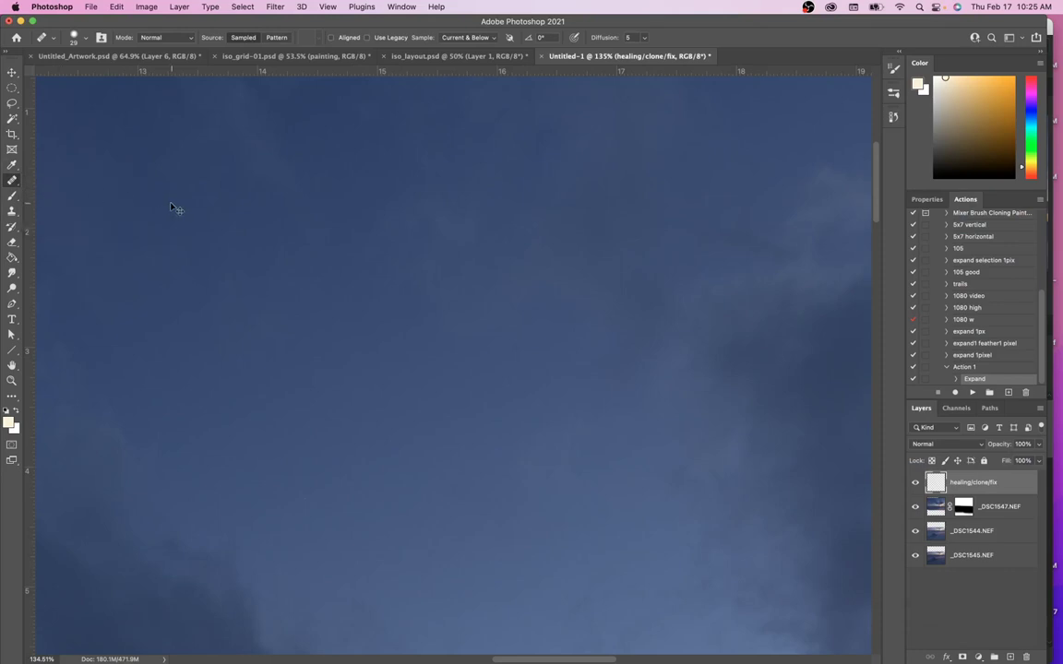
key(super+0)
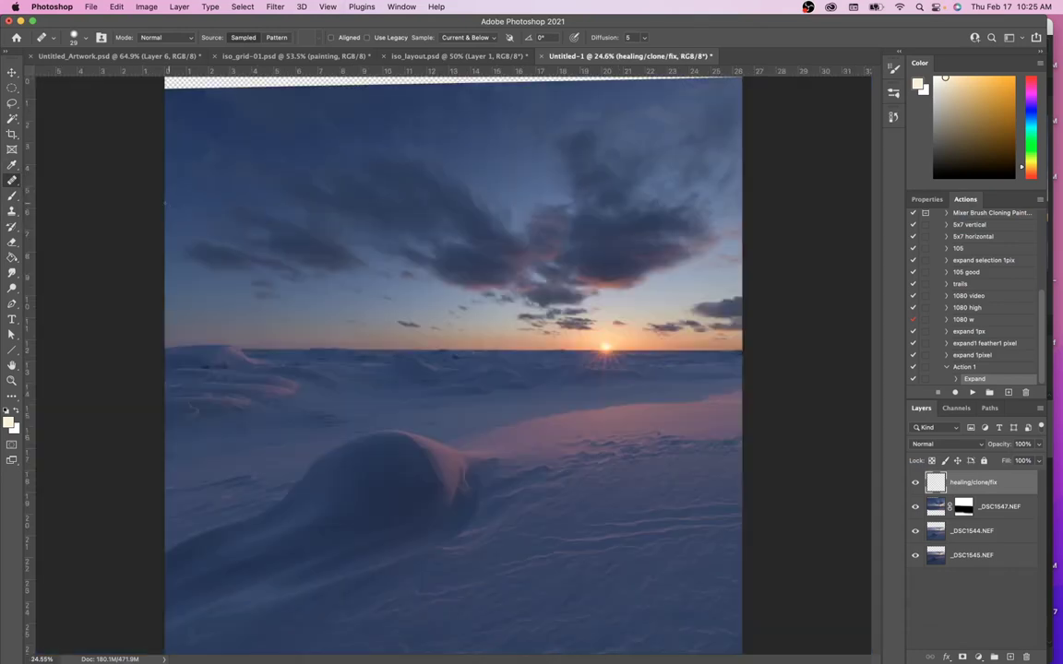
drag(353, 171, 408, 169)
drag(203, 129, 183, 129)
mouse_move(163, 85)
mouse_down()
mouse_move(209, 104)
mouse_move(346, 116)
mouse_up()
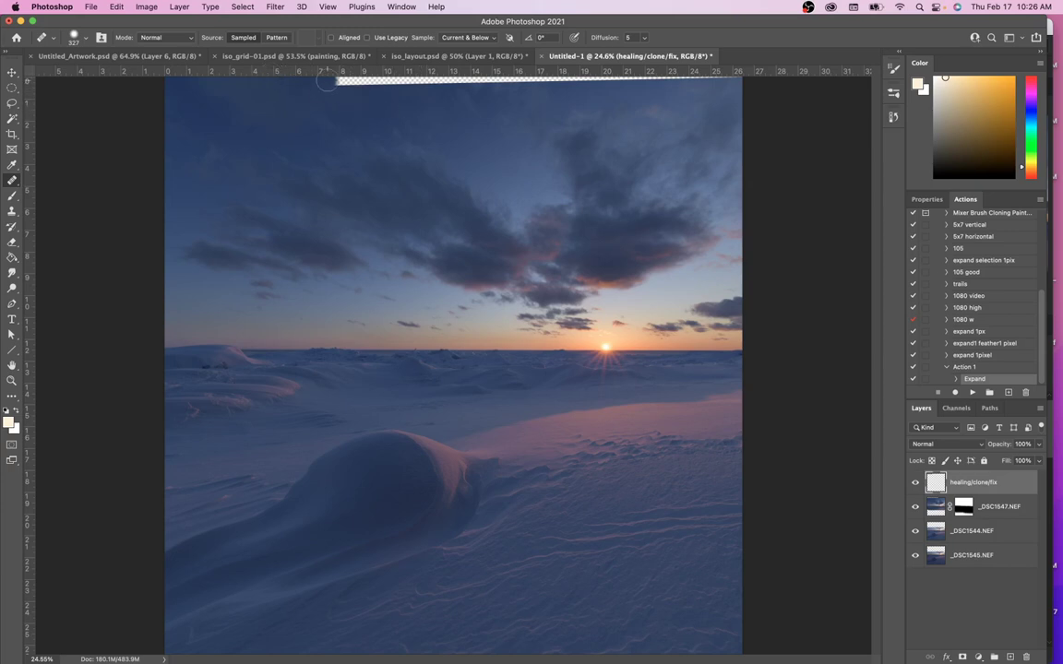
drag(314, 94, 413, 108)
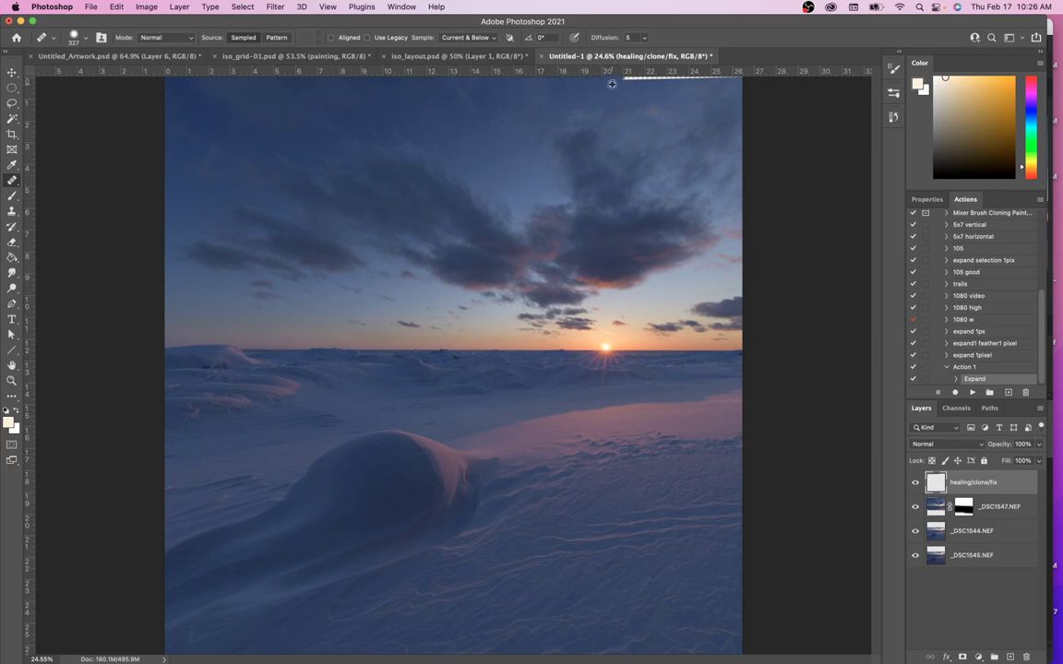
drag(530, 87, 645, 91)
drag(737, 77, 731, 78)
Try to copy the dark cloud onto the clear upper sky with the Healing Brush at about 327 px
drag(500, 169, 612, 353)
drag(683, 266, 455, 318)
drag(593, 323, 505, 404)
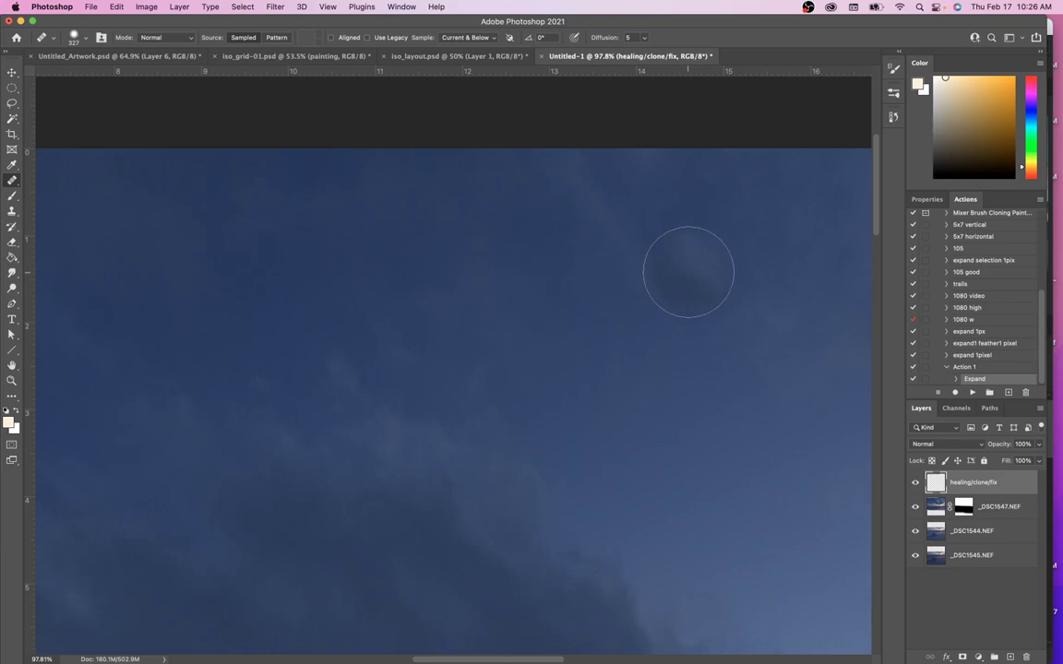
alt+click(453, 585)
mouse_move(683, 406)
mouse_down()
mouse_move(698, 362)
mouse_move(672, 374)
mouse_move(728, 352)
mouse_move(688, 316)
mouse_move(659, 379)
mouse_move(624, 329)
mouse_move(726, 391)
mouse_move(721, 427)
mouse_up()
Try to copy the dark cloud onto the clear sky with the Clone Stamp at about 343 px, and undo it
click(13, 212)
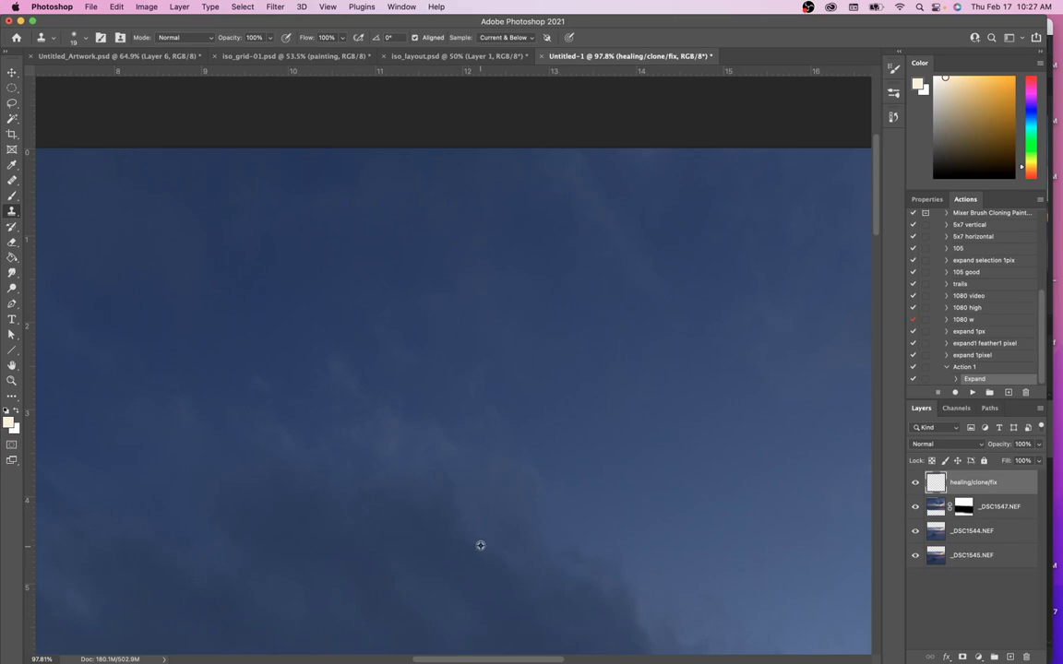
mouse_move(616, 391)
mouse_down()
mouse_move(711, 393)
mouse_move(653, 269)
mouse_move(713, 320)
mouse_move(667, 322)
mouse_move(665, 276)
mouse_move(717, 305)
mouse_up()
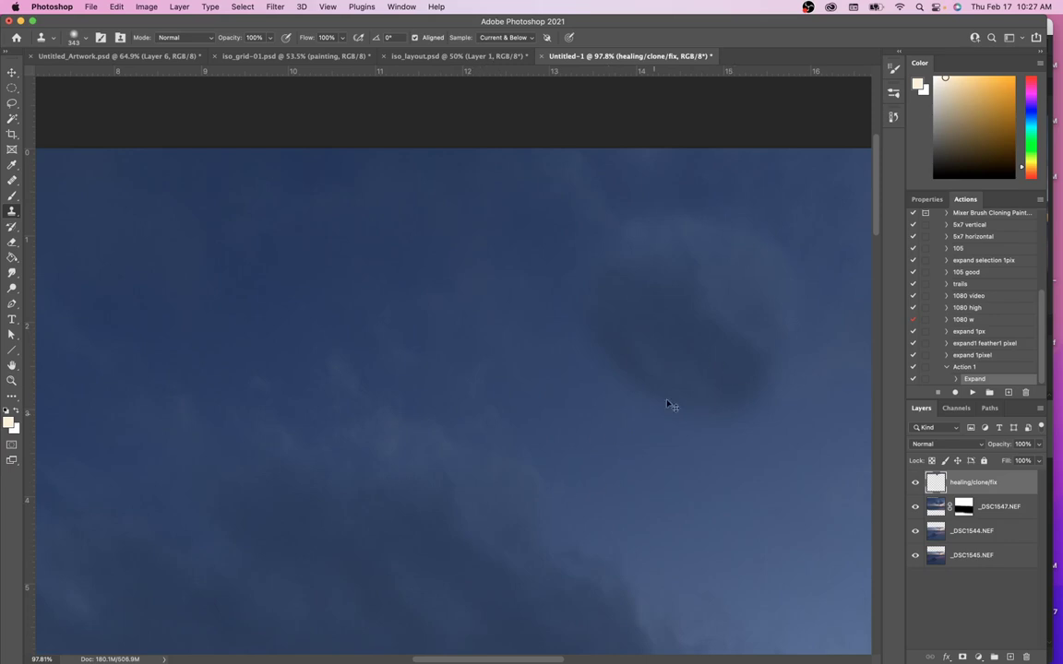
key(super+z)
Return to the Healing Brush and examine the sky along the whole top edge for flaws up close
drag(373, 417, 530, 421)
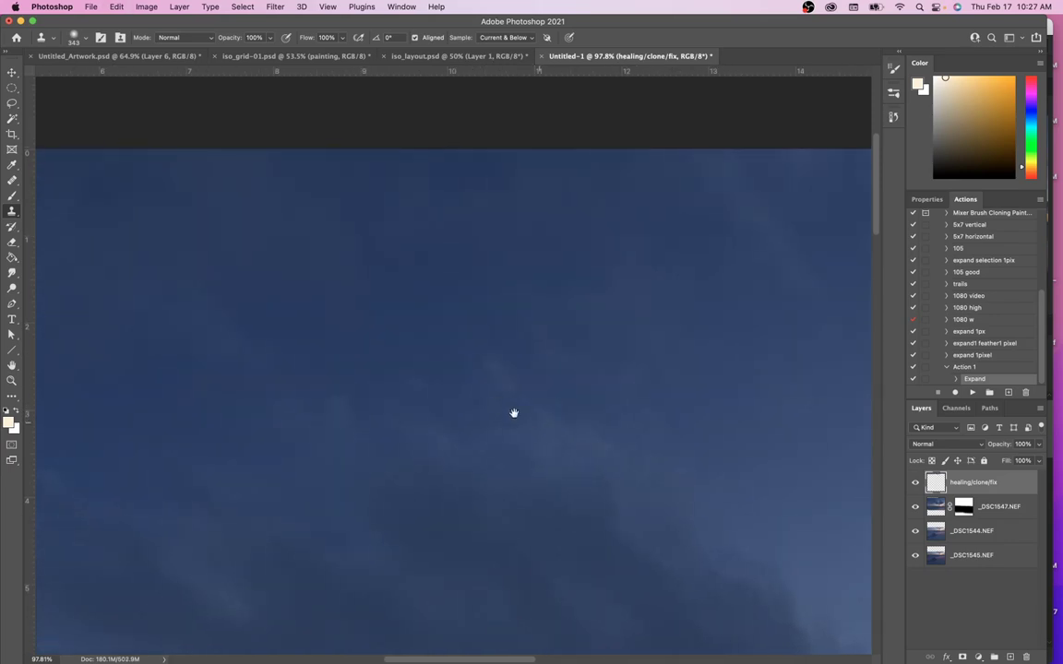
mouse_move(12, 180)
mouse_down()
mouse_move(35, 180)
mouse_move(99, 225)
mouse_up()
drag(540, 417, 832, 439)
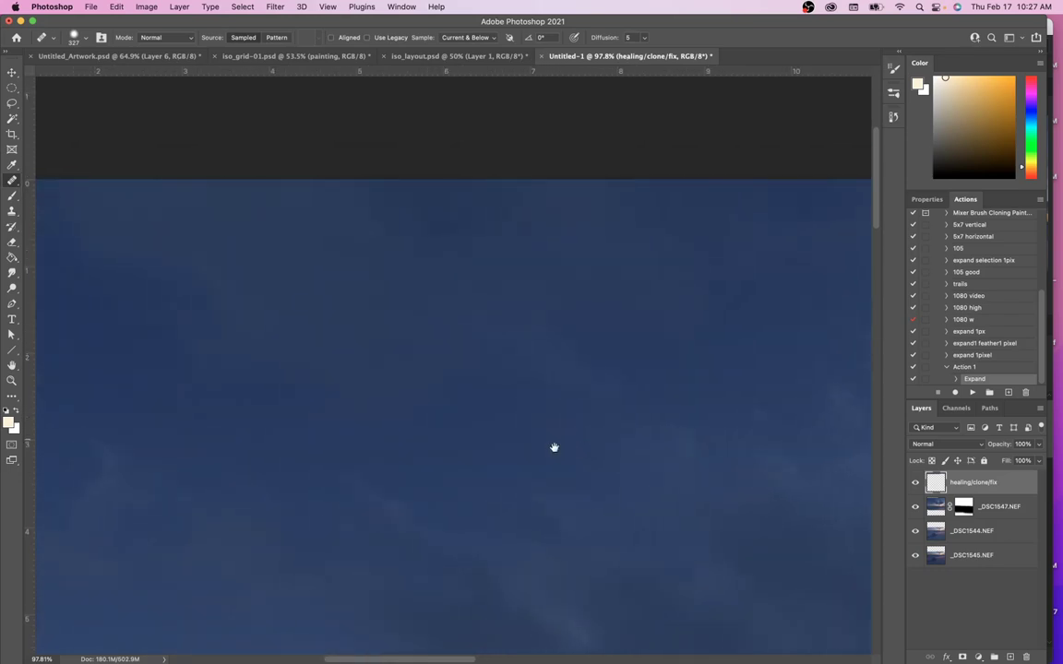
drag(553, 447, 622, 463)
drag(313, 378, 536, 334)
drag(624, 354, 588, 353)
drag(694, 362, 282, 366)
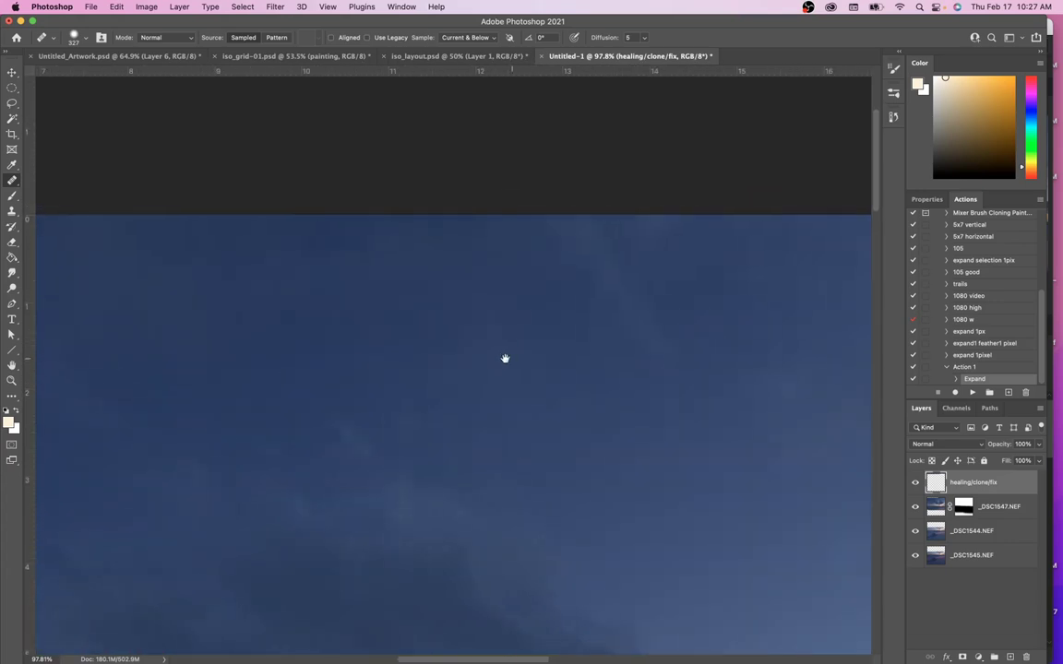
drag(631, 318, 432, 323)
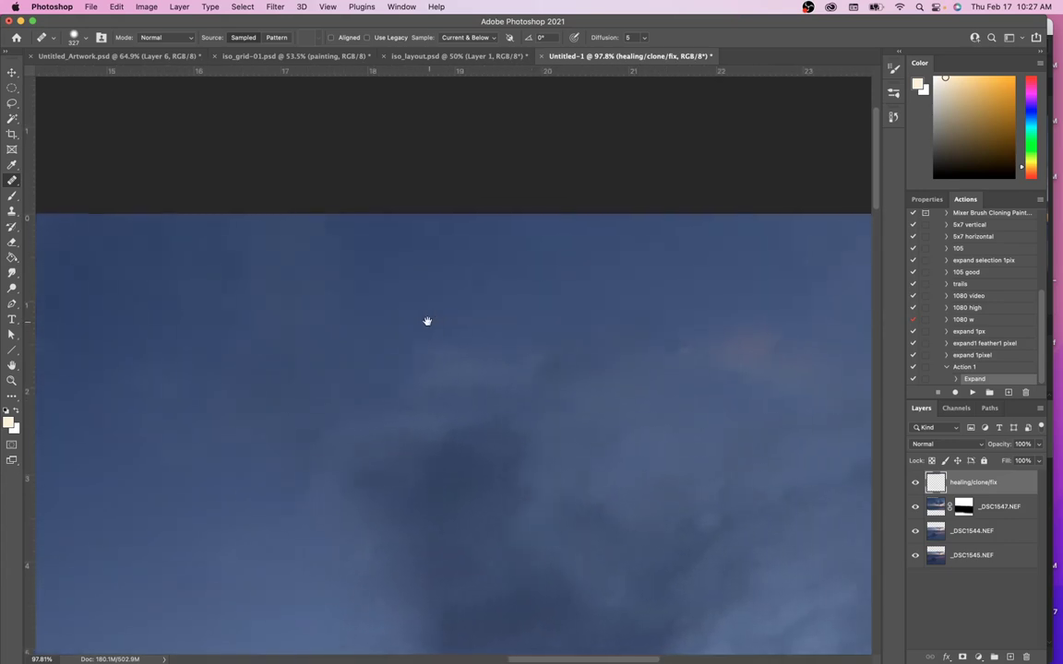
drag(747, 329, 550, 360)
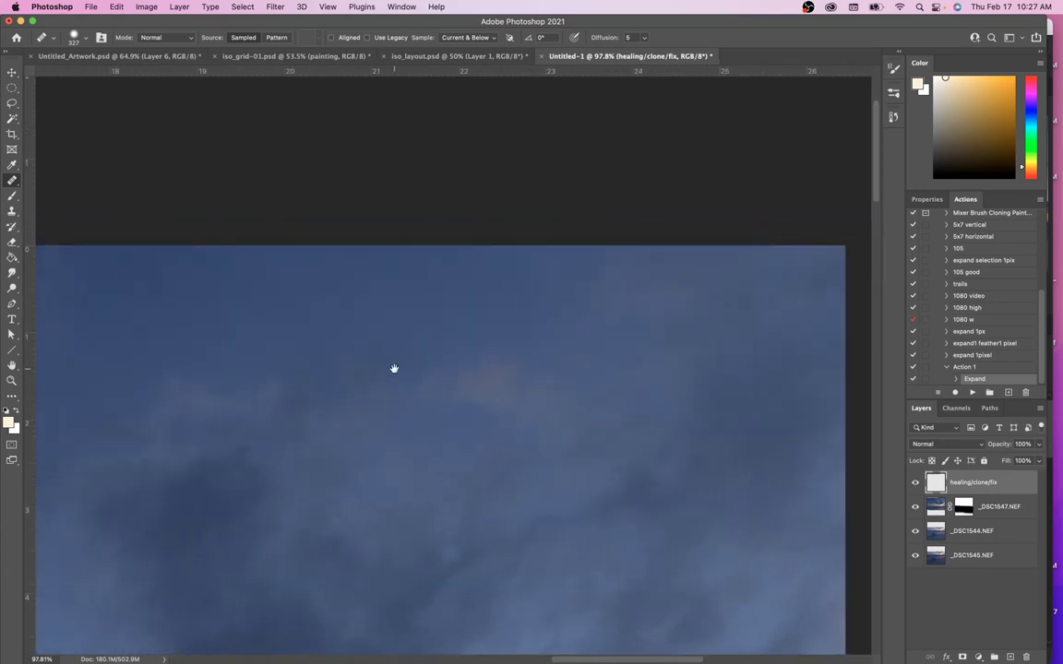
drag(394, 367, 512, 320)
drag(457, 369, 571, 372)
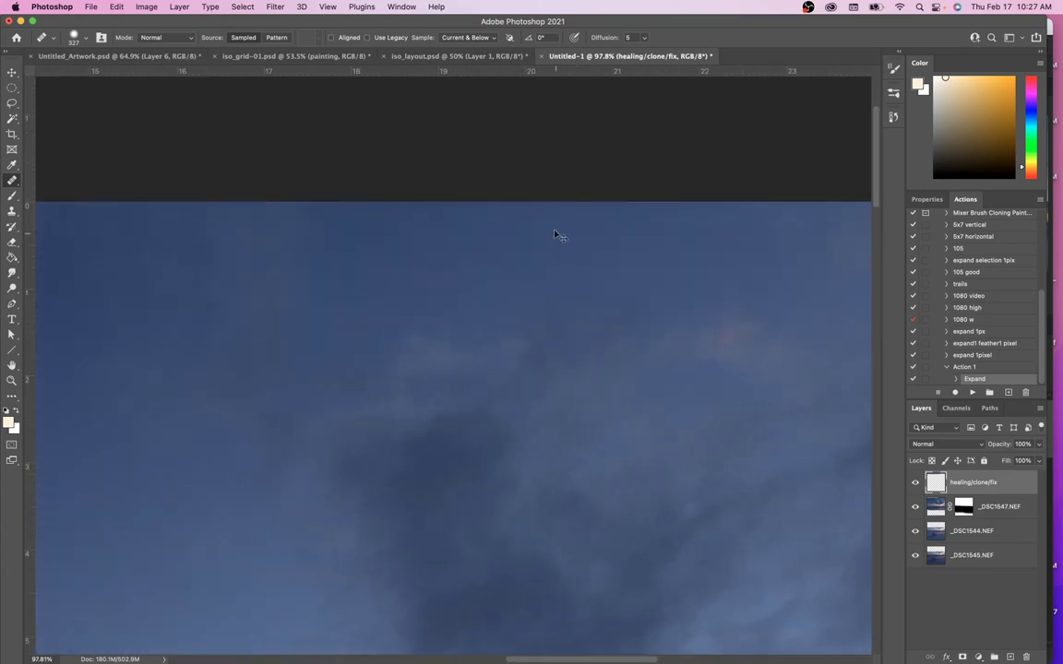
Reduce the Healing Brush to about 119 px and examine the upper sky out to the image's left corner for flaws
mouse_move(656, 255)
mouse_down()
mouse_move(591, 244)
mouse_move(657, 258)
mouse_up()
drag(722, 371, 826, 407)
drag(618, 405, 877, 398)
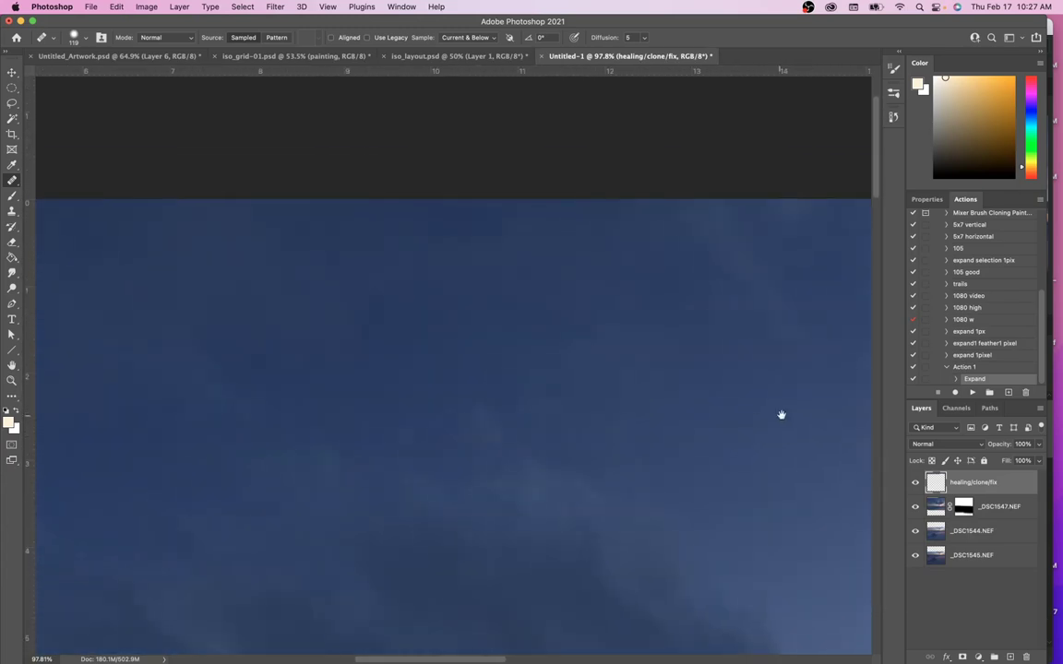
drag(645, 344, 760, 356)
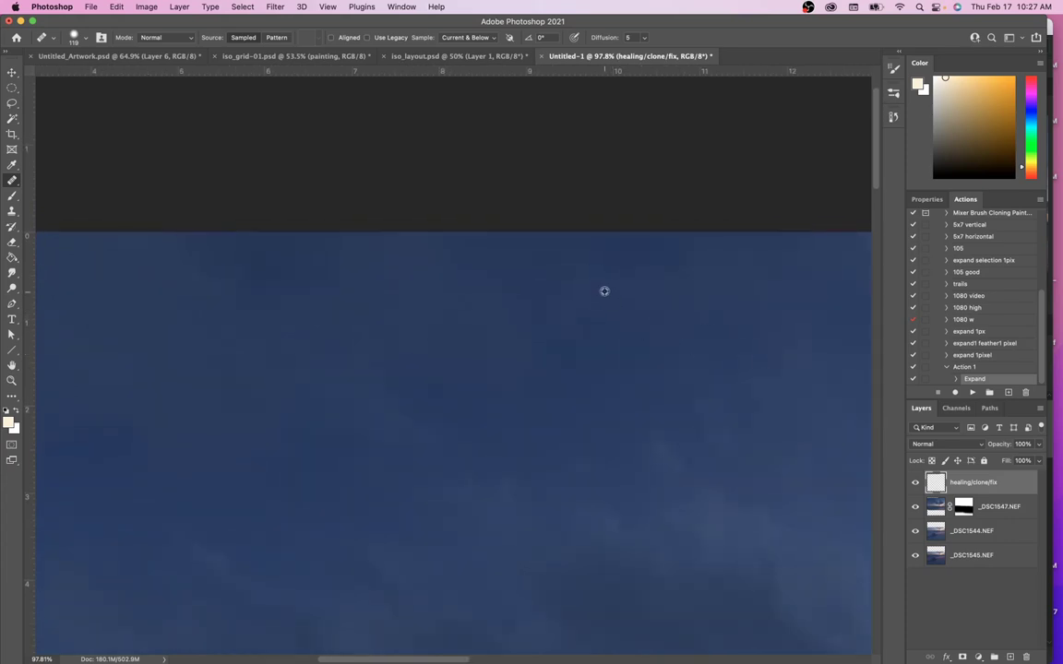
drag(631, 459, 778, 421)
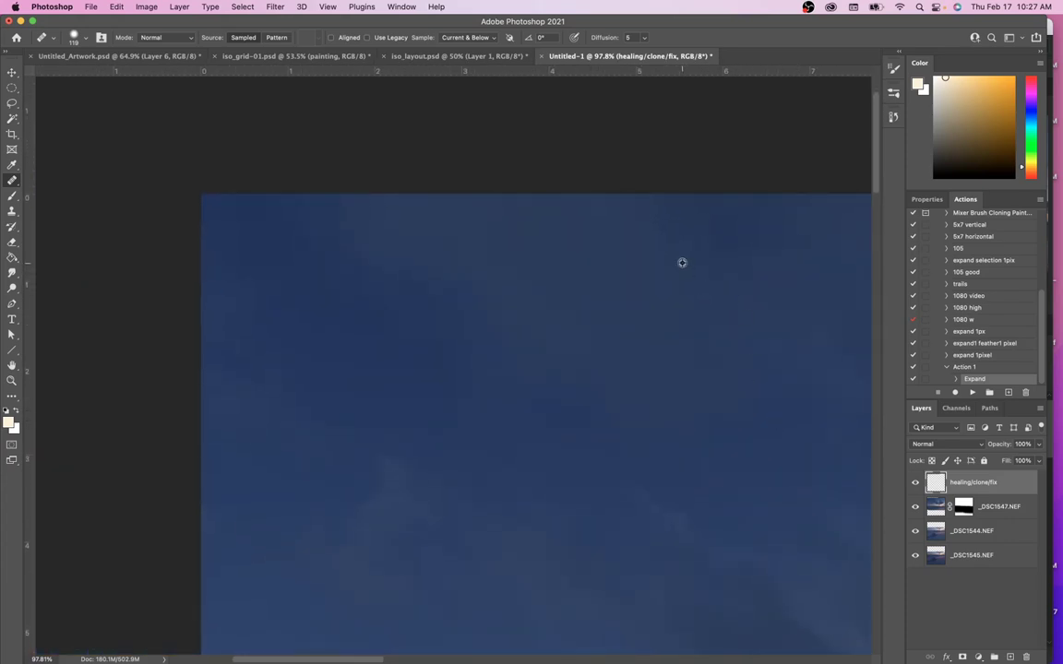
mouse_move(639, 493)
mouse_down()
mouse_move(620, 456)
mouse_move(495, 395)
mouse_up()
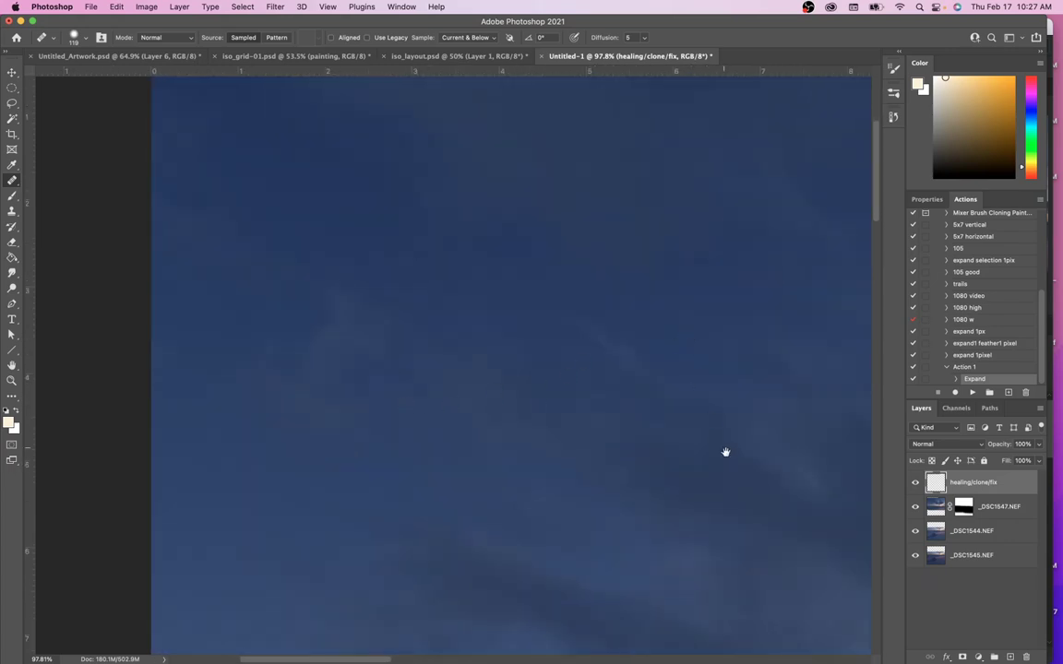
drag(744, 500, 733, 373)
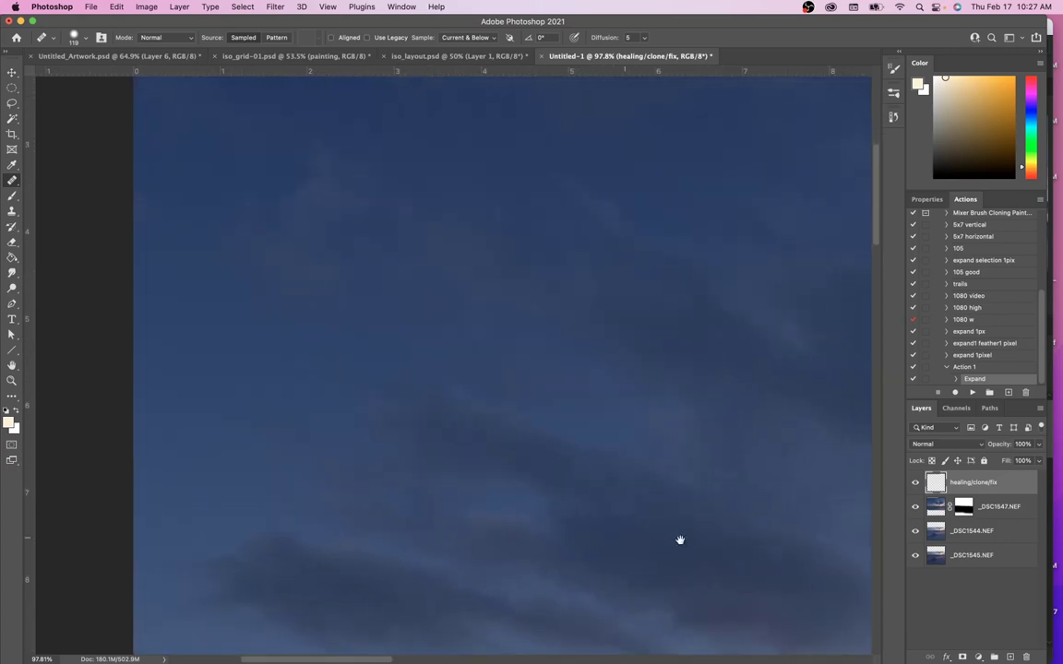
scroll(567, 461, right, 10)
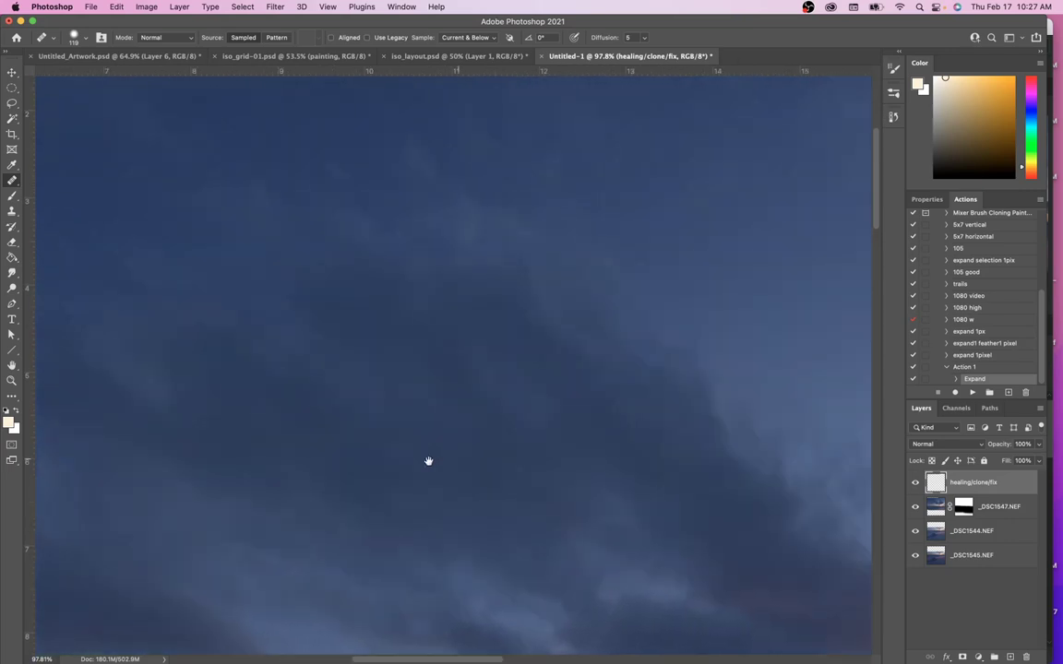
scroll(375, 467, right, 3)
scroll(374, 468, up, 2)
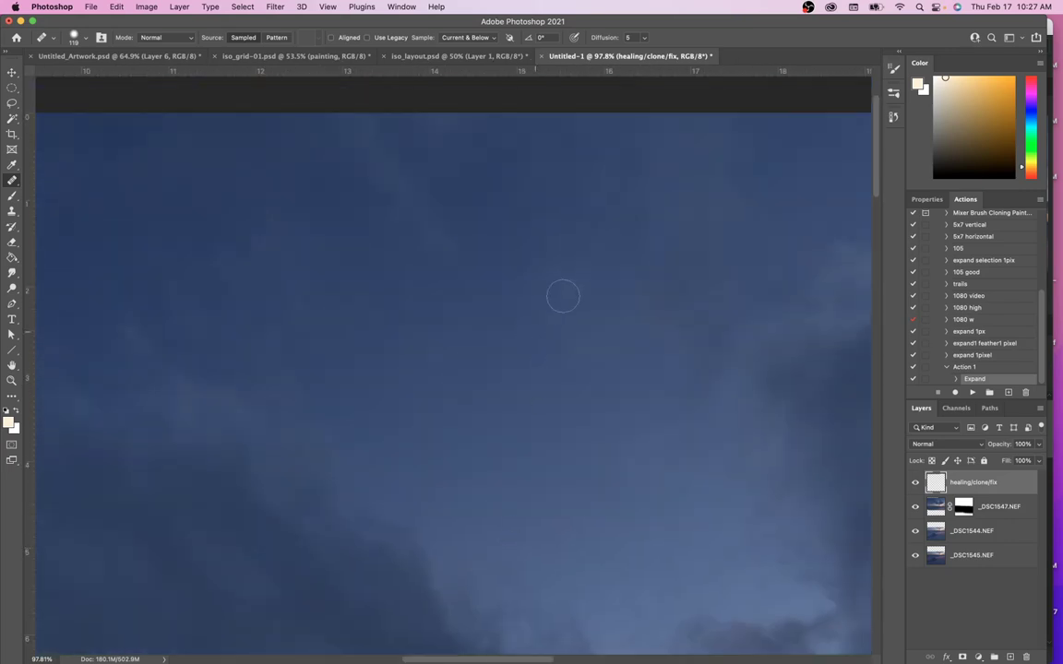
Examine the clouds in the image's upper right corner and down its right edge to the sunset horizon for flaws
mouse_move(681, 430)
mouse_down()
mouse_move(399, 298)
mouse_move(328, 278)
mouse_move(296, 301)
mouse_move(463, 486)
mouse_up()
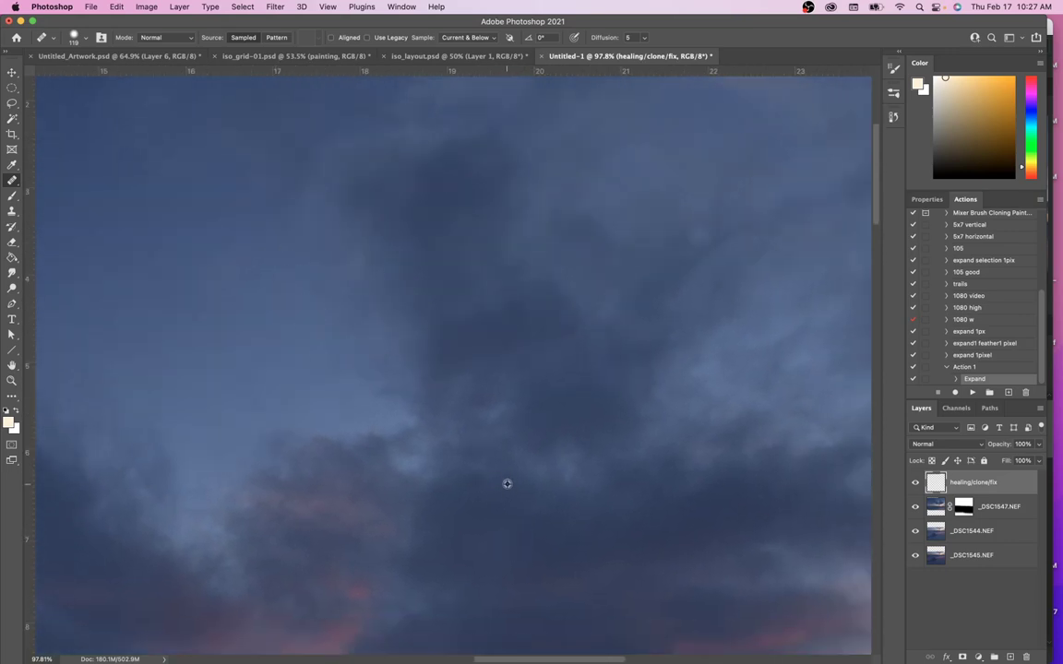
drag(723, 569, 577, 500)
drag(637, 578, 365, 495)
drag(572, 332, 554, 462)
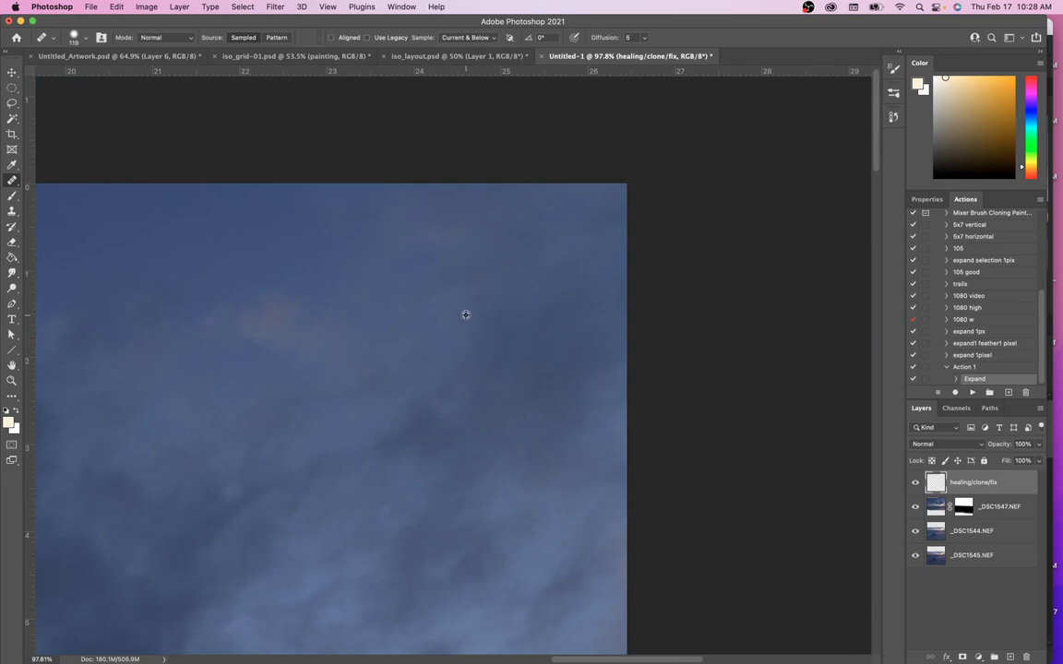
drag(604, 424, 672, 291)
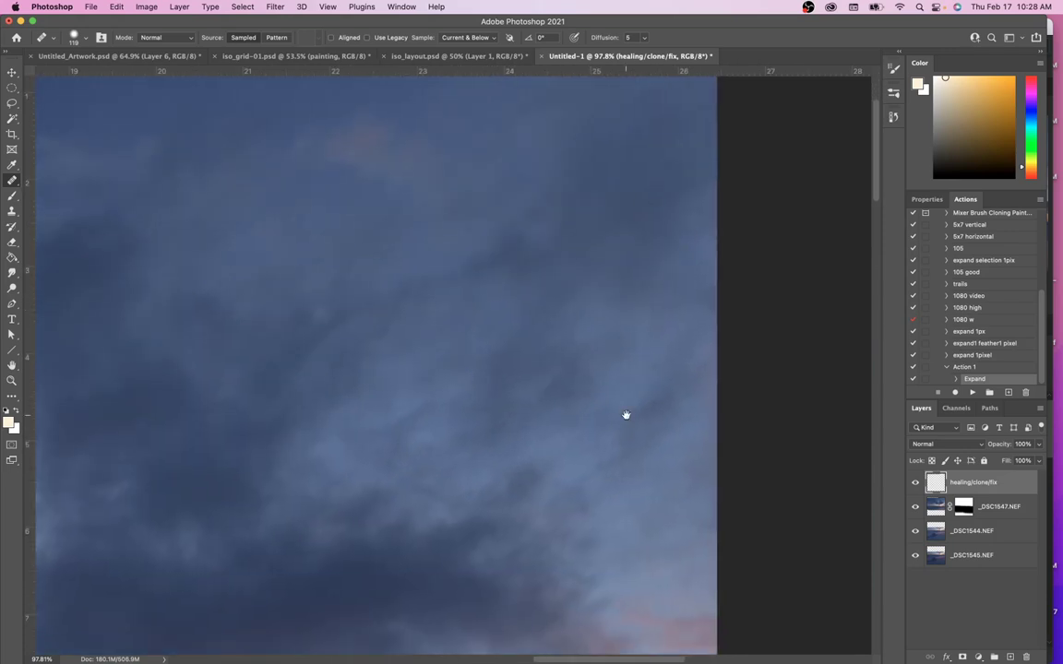
drag(633, 401, 659, 332)
drag(661, 403, 665, 287)
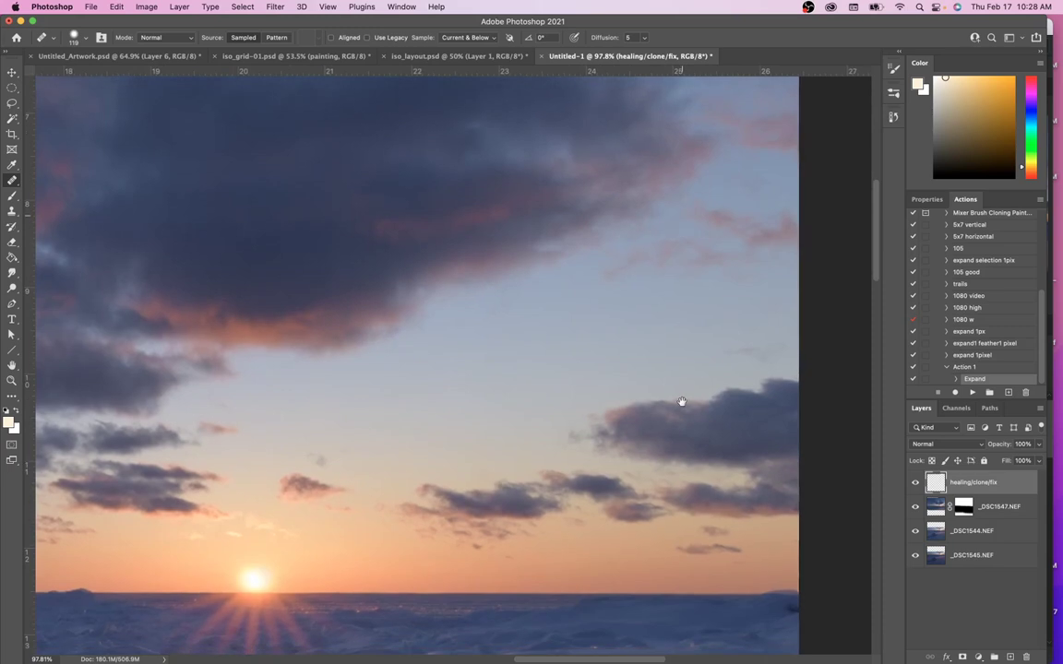
drag(681, 403, 684, 375)
Examine the sky above the snowy horizon from the sun leftward and up into the dark clouds for remaining flaws
drag(495, 429, 806, 422)
drag(438, 445, 739, 477)
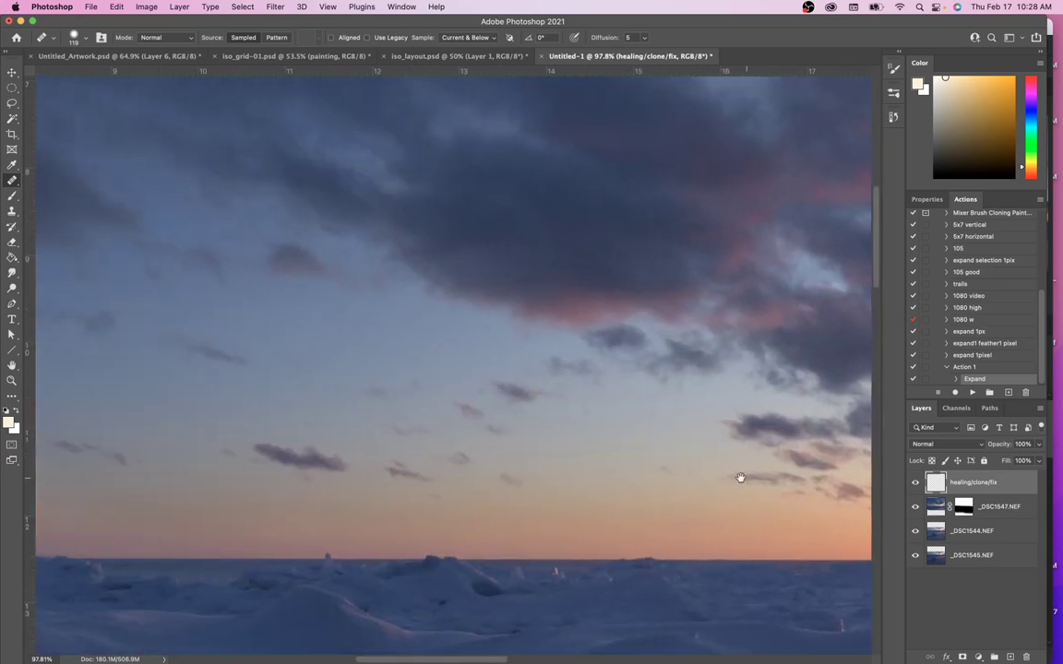
mouse_move(510, 467)
mouse_down()
mouse_move(633, 466)
mouse_move(680, 450)
mouse_up()
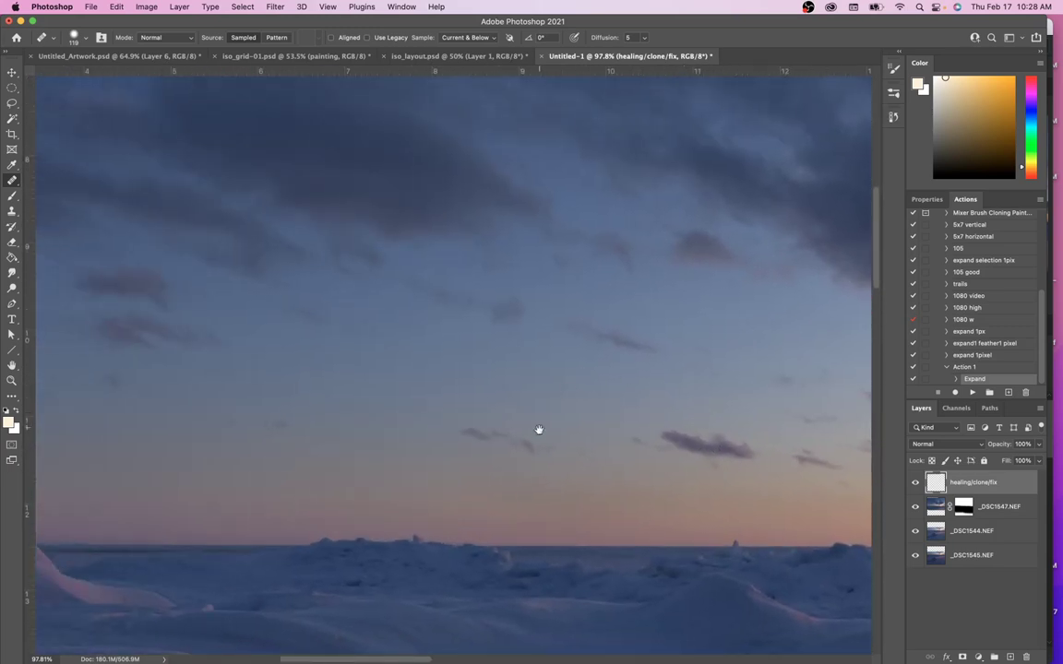
drag(540, 418, 645, 411)
mouse_move(429, 341)
mouse_down()
mouse_move(683, 345)
mouse_move(494, 435)
mouse_up()
drag(662, 356, 542, 391)
mouse_move(630, 371)
mouse_down()
mouse_move(637, 419)
mouse_move(606, 414)
mouse_up()
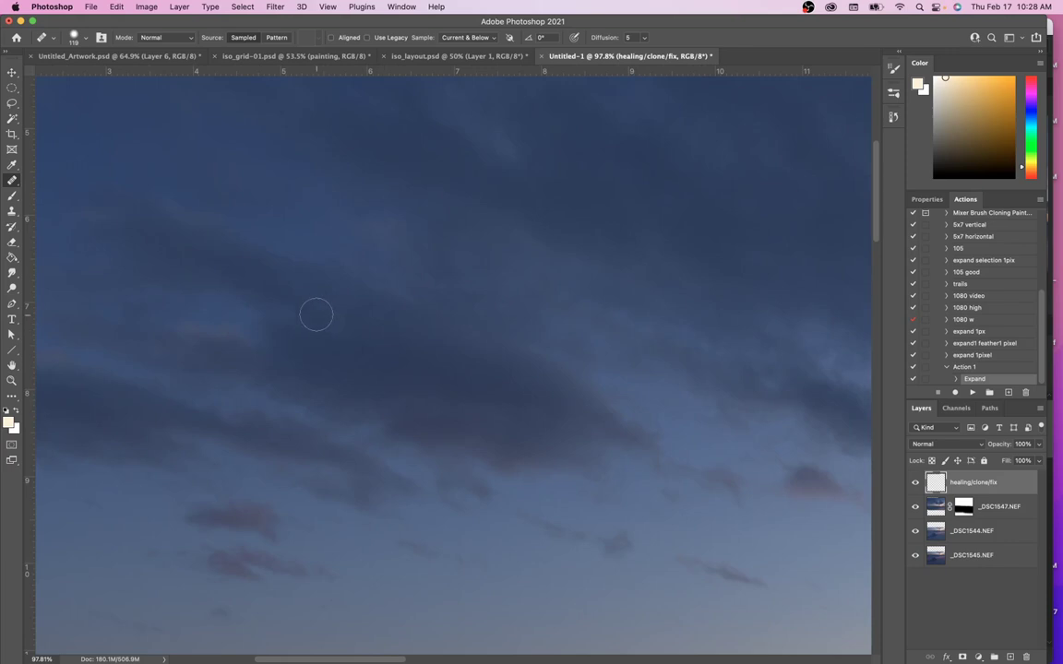
Heal the remaining blemishes in the clouds and upper-left sky with the Healing Brush on the healing/clone/fix layer
drag(457, 396, 287, 470)
drag(650, 424, 800, 473)
drag(555, 503, 852, 494)
drag(554, 399, 686, 399)
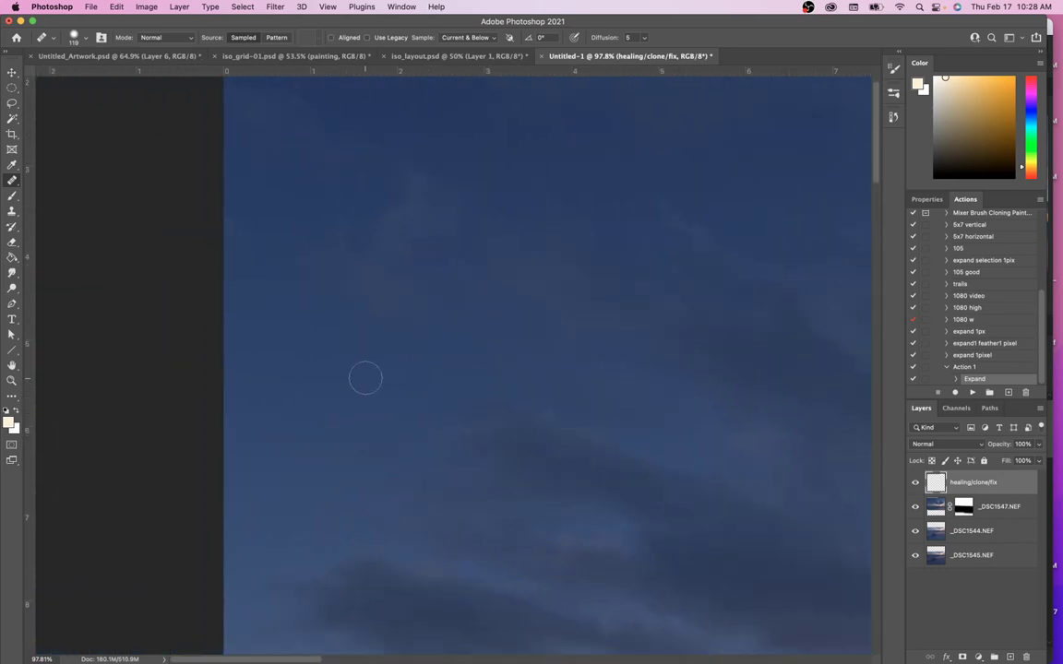
drag(743, 477, 770, 576)
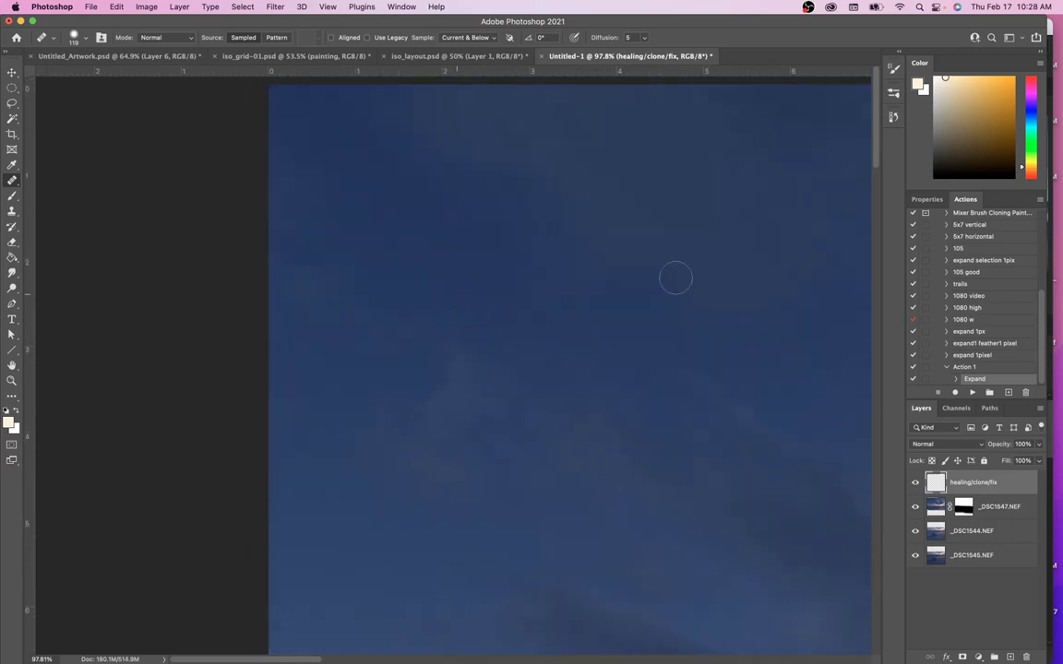
Examine the sky from its upper-left corner across to the far edge and along the horizon for leftover spots
scroll(591, 291, right, 5)
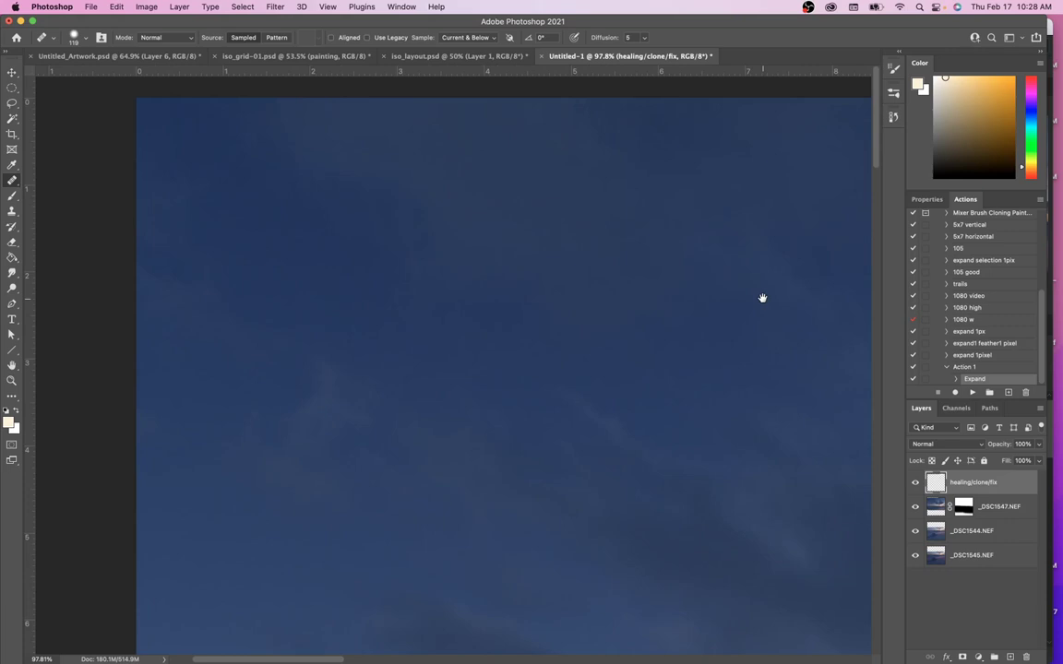
scroll(763, 298, right, 5)
scroll(763, 298, up, 2)
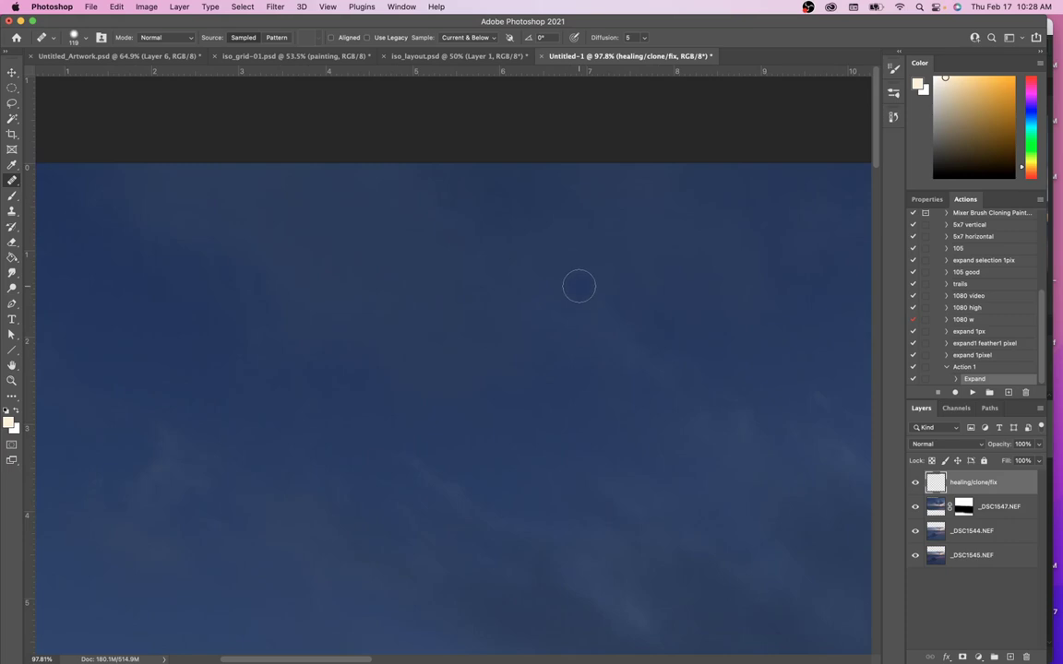
scroll(578, 286, down, 2)
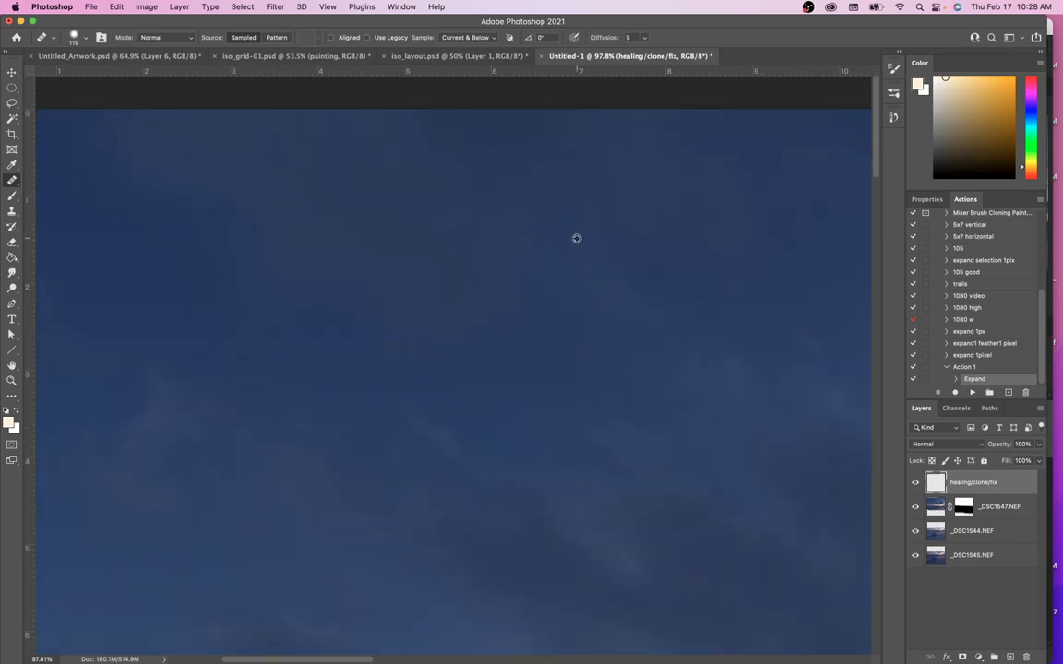
drag(664, 424, 375, 390)
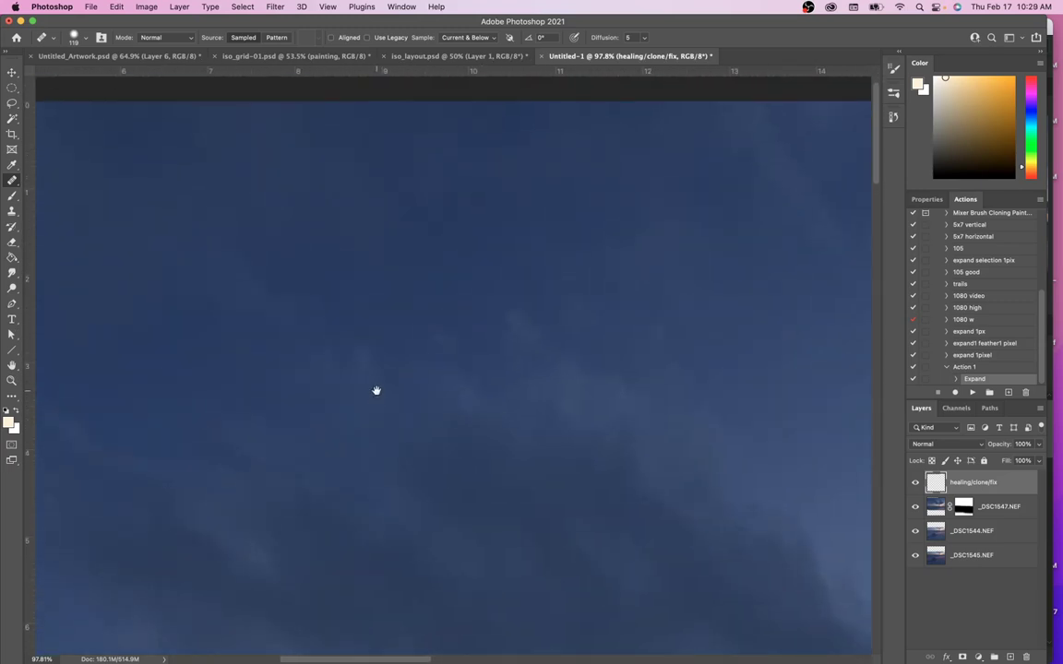
drag(599, 376, 474, 432)
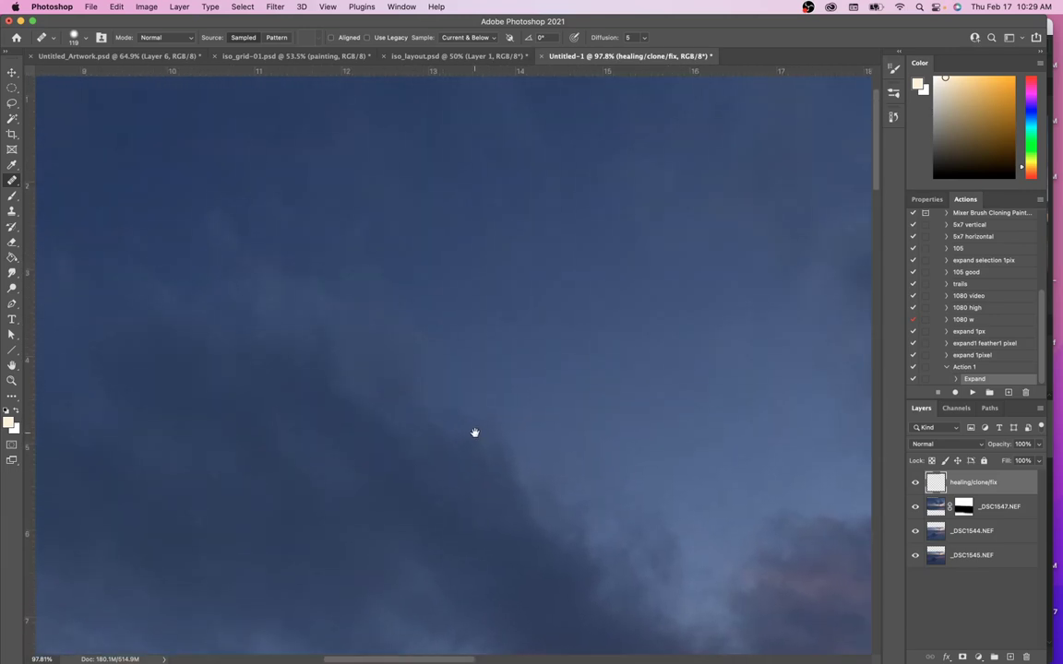
drag(706, 381, 583, 431)
scroll(532, 345, right, 10)
scroll(526, 348, up, 4)
drag(698, 409, 560, 324)
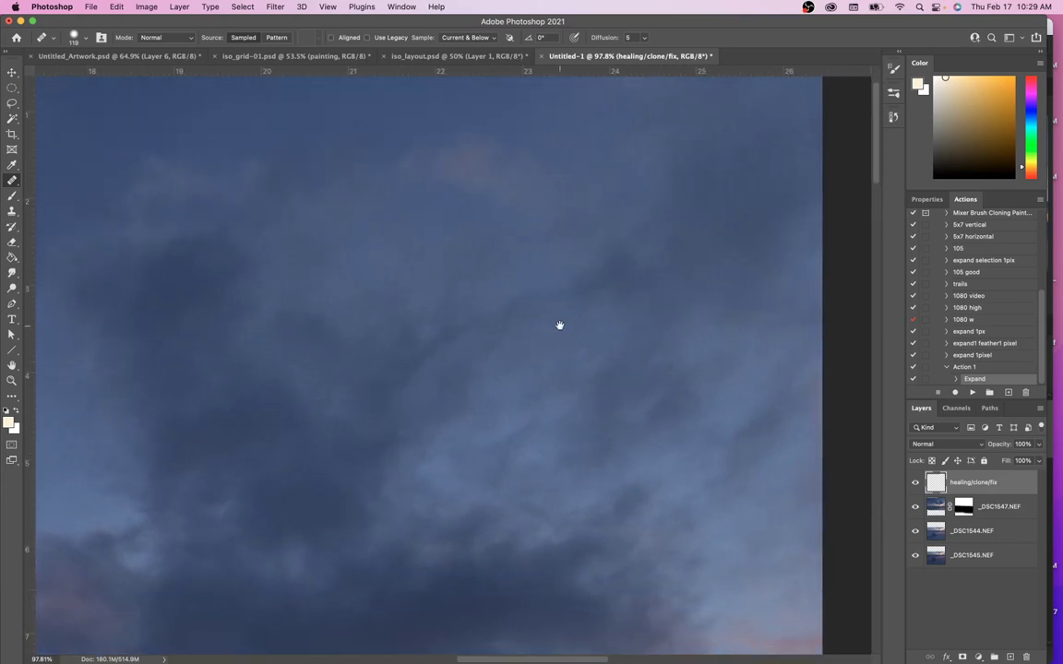
drag(697, 445, 669, 311)
scroll(669, 310, left, 10)
scroll(517, 528, down, 5)
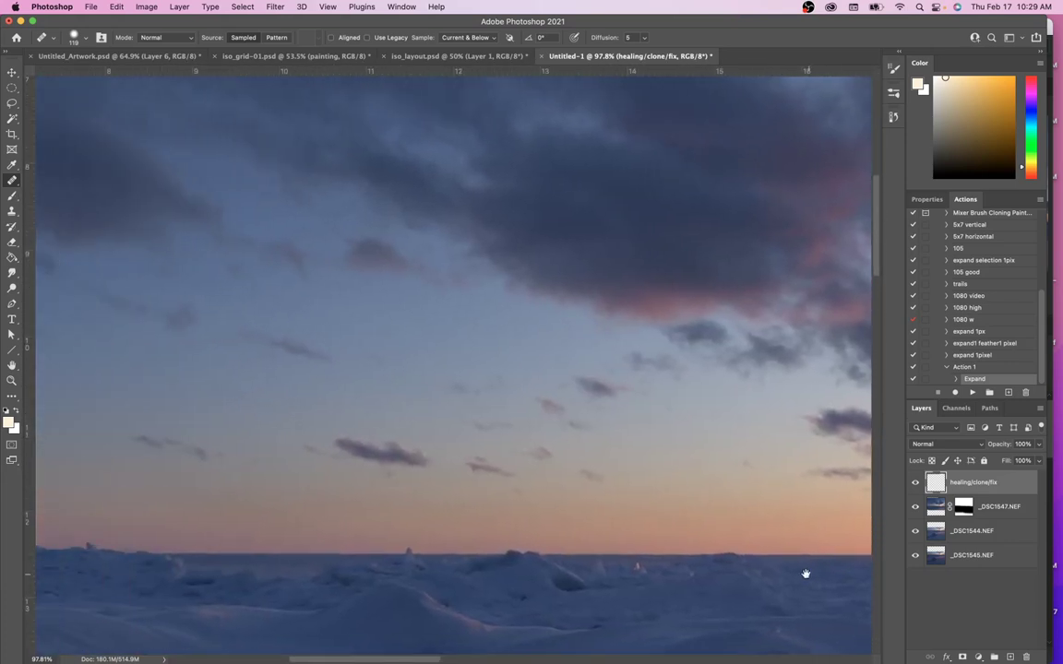
drag(805, 573, 474, 538)
drag(724, 548, 626, 540)
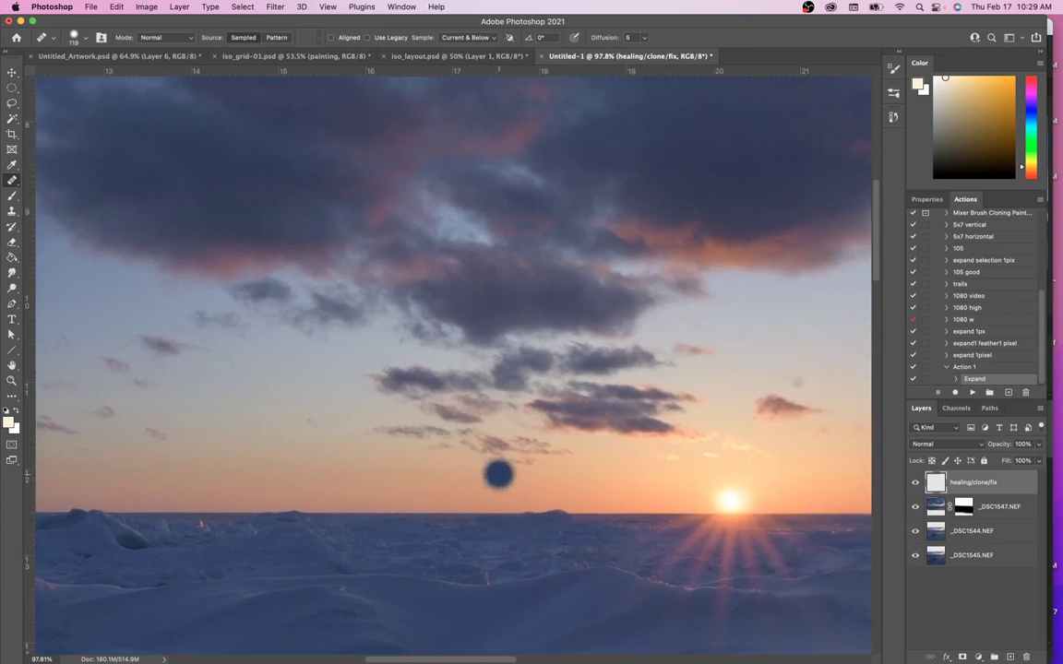
Try to clone over the blend edge on the horizon beside the ice mound with a large soft Clone Stamp brush
click(11, 211)
scroll(547, 512, up, 10)
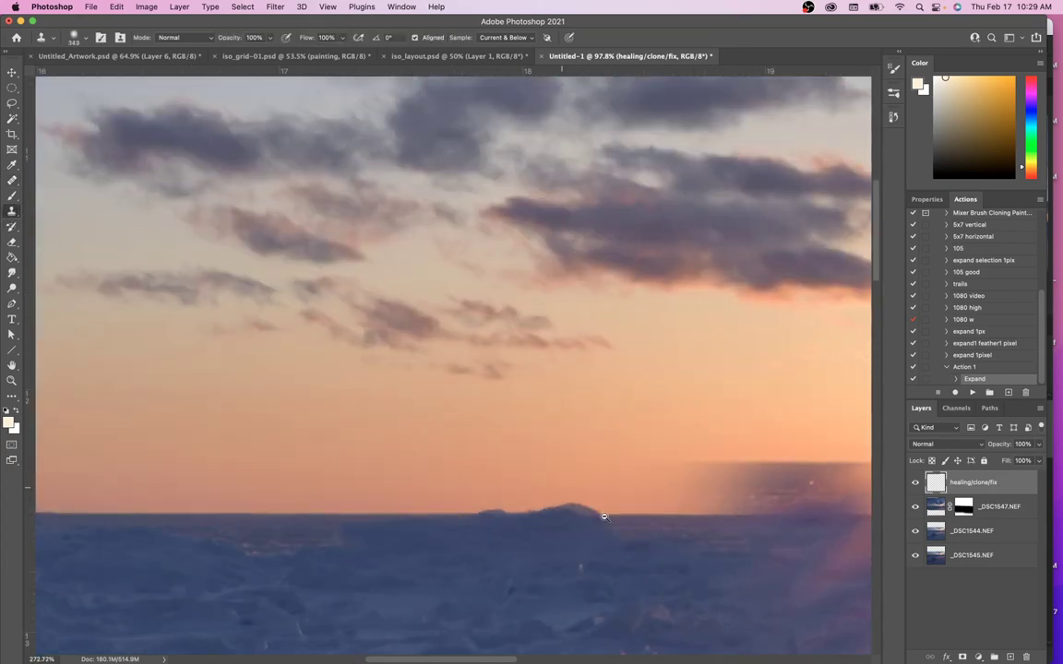
drag(723, 501, 655, 473)
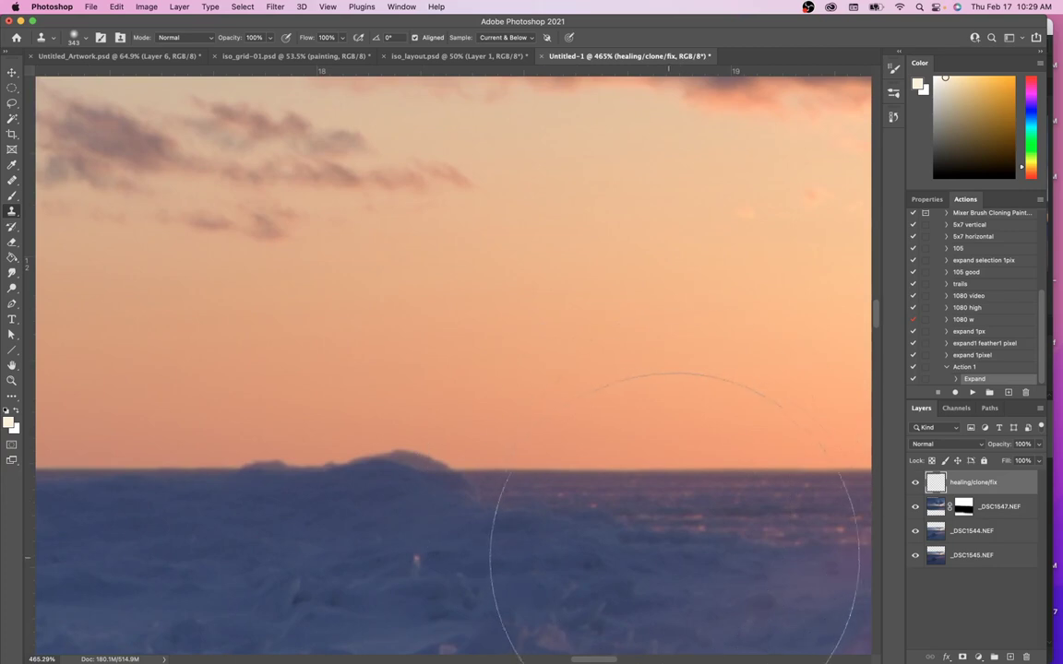
click(632, 541)
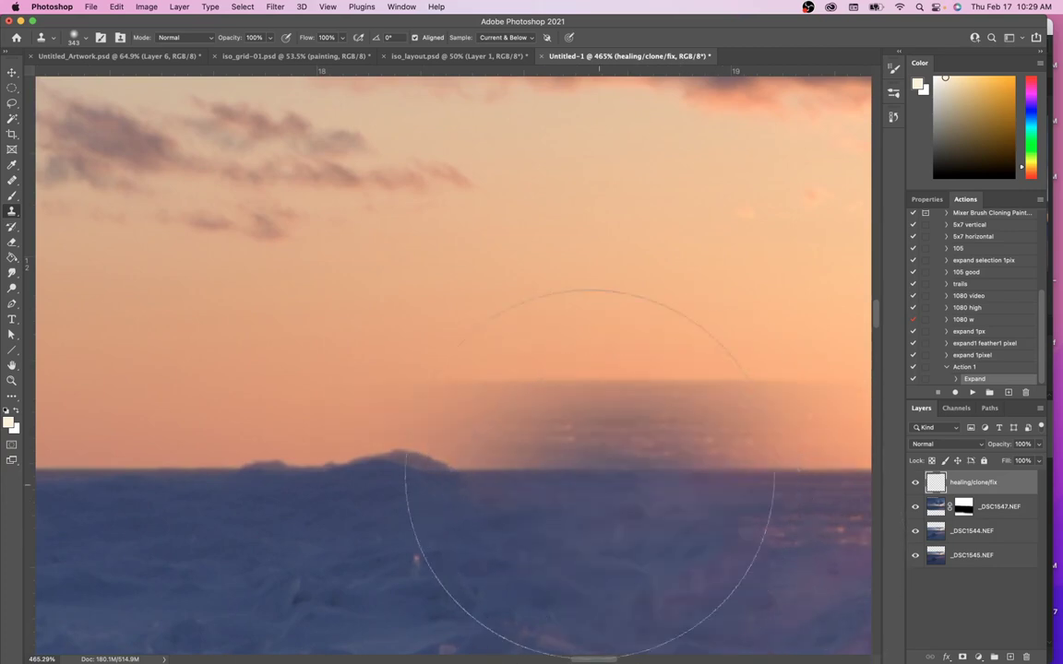
key(super+z)
click(540, 457)
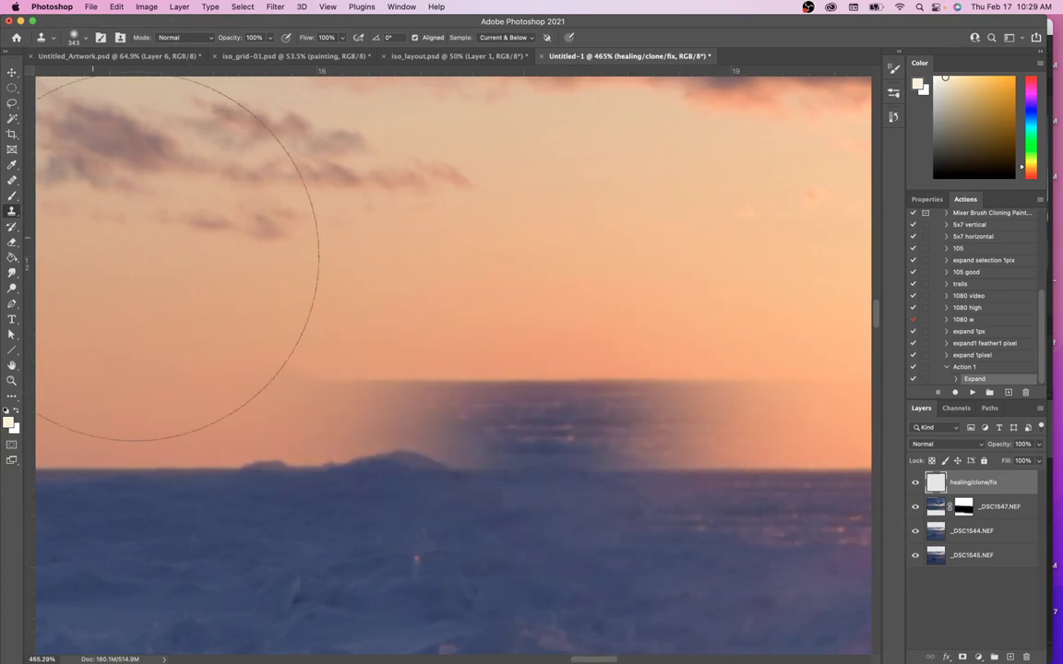
Try to clone out the ghosted edge and small bumps of the ice mound on the horizon with a 9-pixel Clone Stamp brush
mouse_move(580, 319)
mouse_down()
mouse_move(197, 306)
mouse_move(406, 351)
mouse_move(611, 376)
mouse_move(563, 434)
mouse_up()
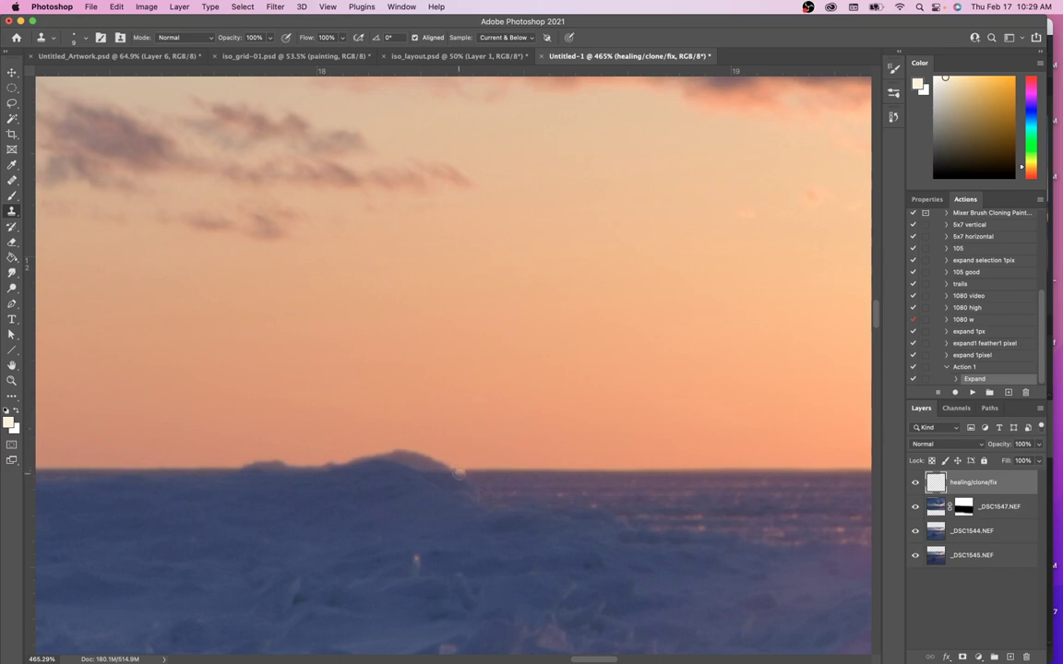
mouse_move(434, 458)
mouse_down()
mouse_move(383, 453)
mouse_move(470, 485)
mouse_move(479, 472)
mouse_move(646, 448)
mouse_up()
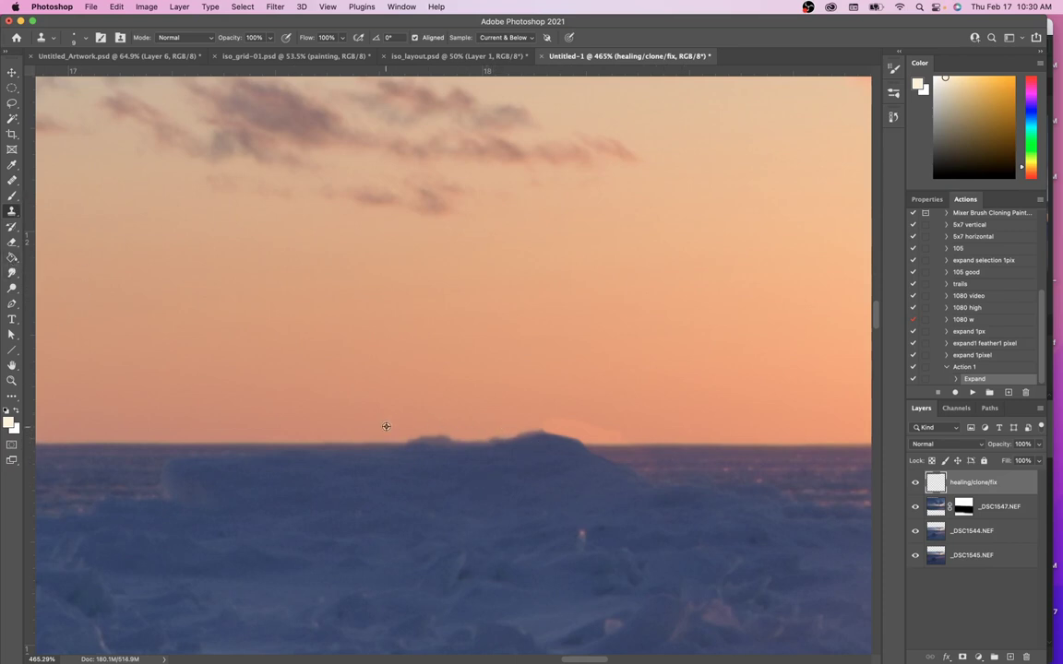
drag(500, 434, 397, 435)
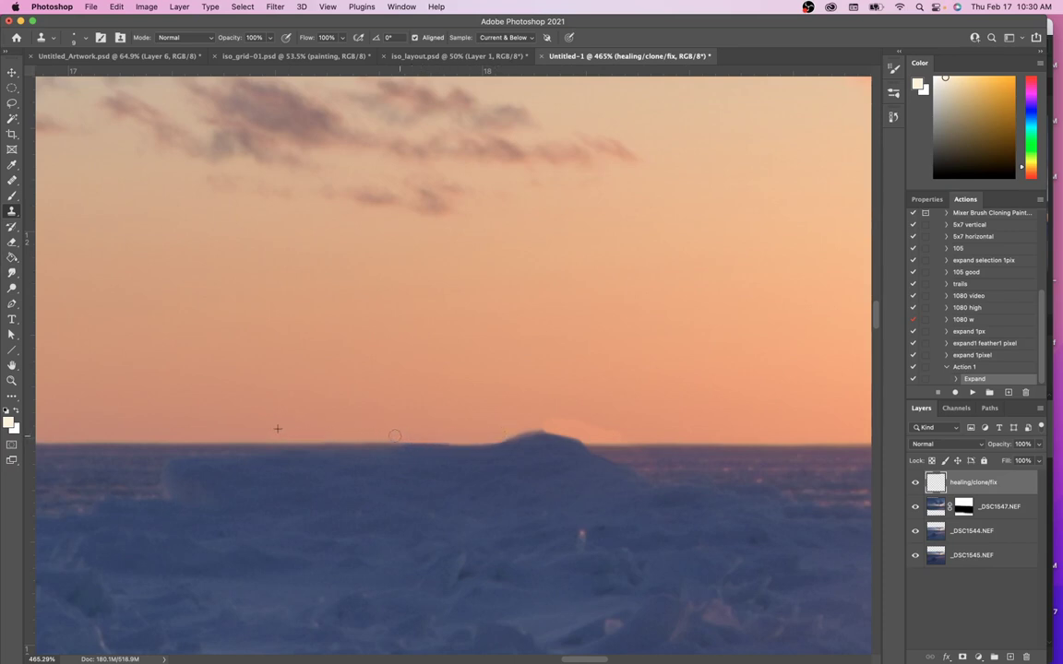
scroll(556, 460, right, 5)
scroll(555, 461, down, 2)
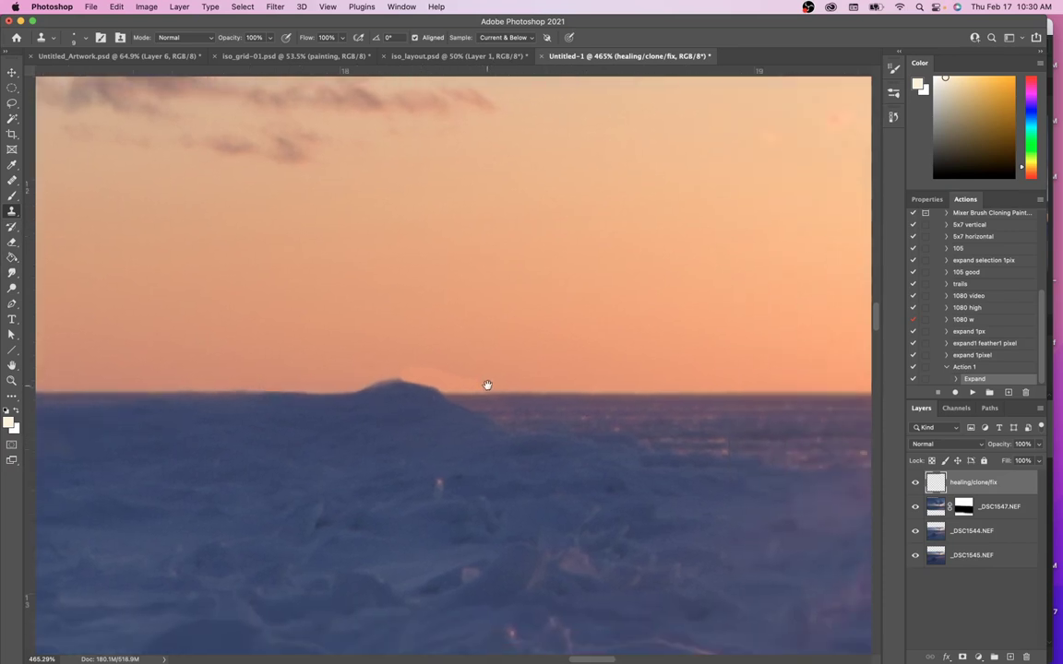
drag(445, 388, 559, 408)
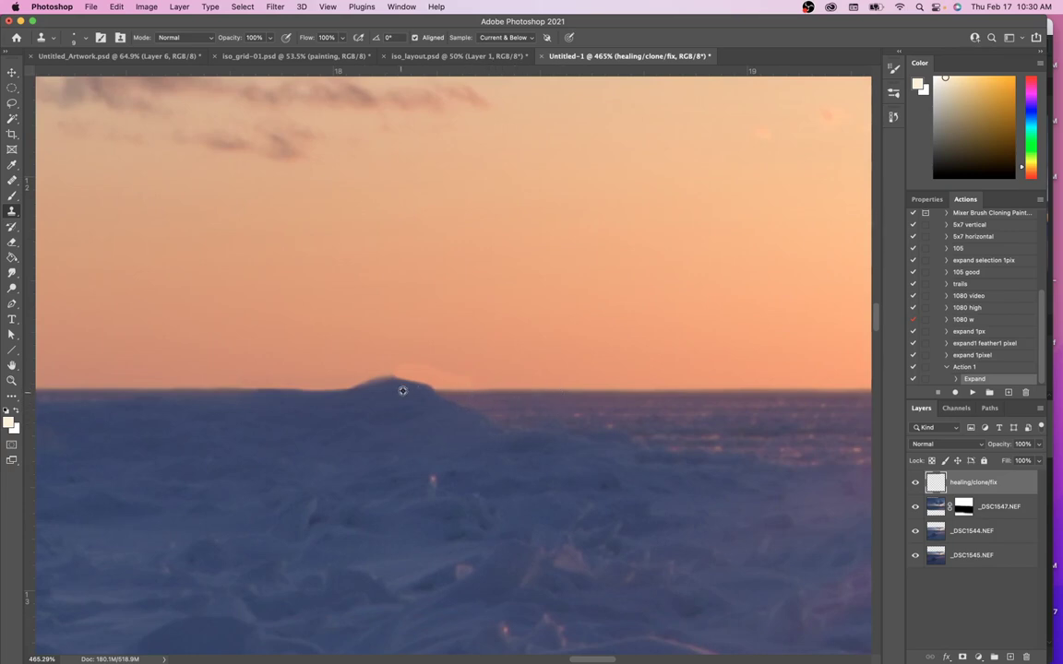
drag(449, 406, 390, 383)
key(super+z)
key(super+z)
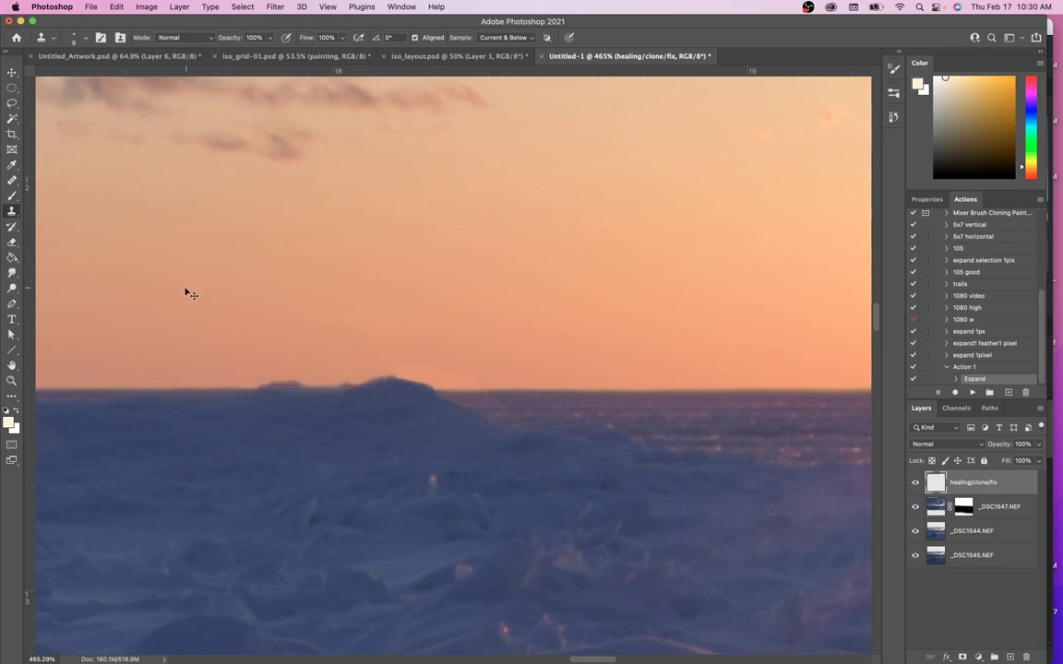
Try to remove the ghosted edge of the ice mound on the horizon with an 11-pixel Healing Brush
drag(12, 180, 37, 176)
click(550, 336)
key(super+z)
mouse_move(633, 385)
mouse_down()
mouse_move(516, 372)
mouse_move(526, 450)
mouse_up()
mouse_move(535, 392)
mouse_down()
mouse_move(604, 393)
mouse_move(560, 392)
mouse_up()
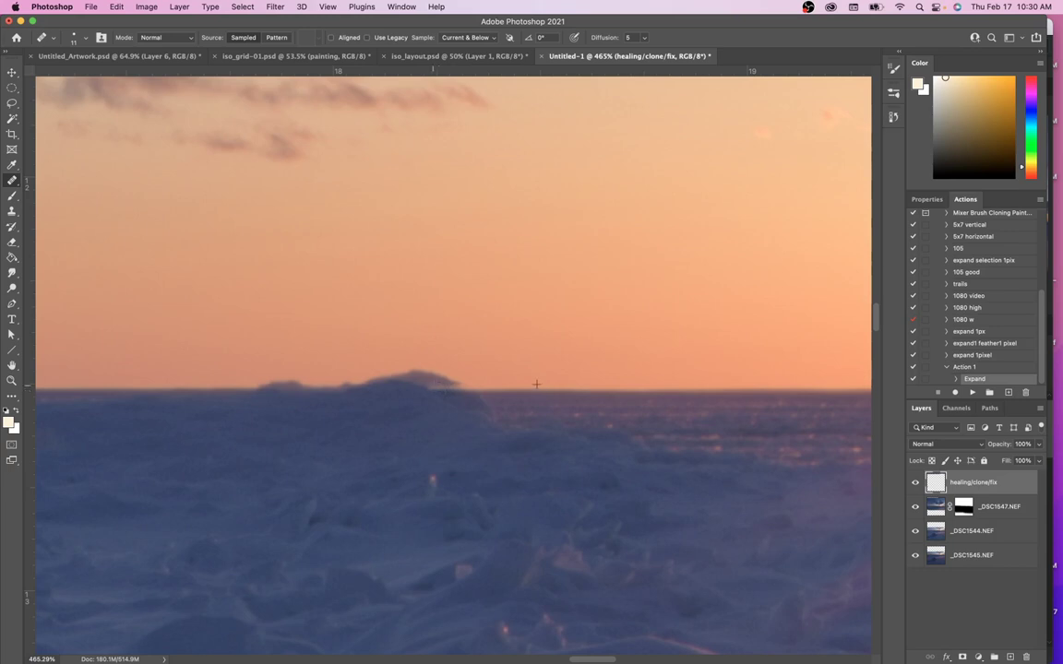
drag(513, 370, 558, 379)
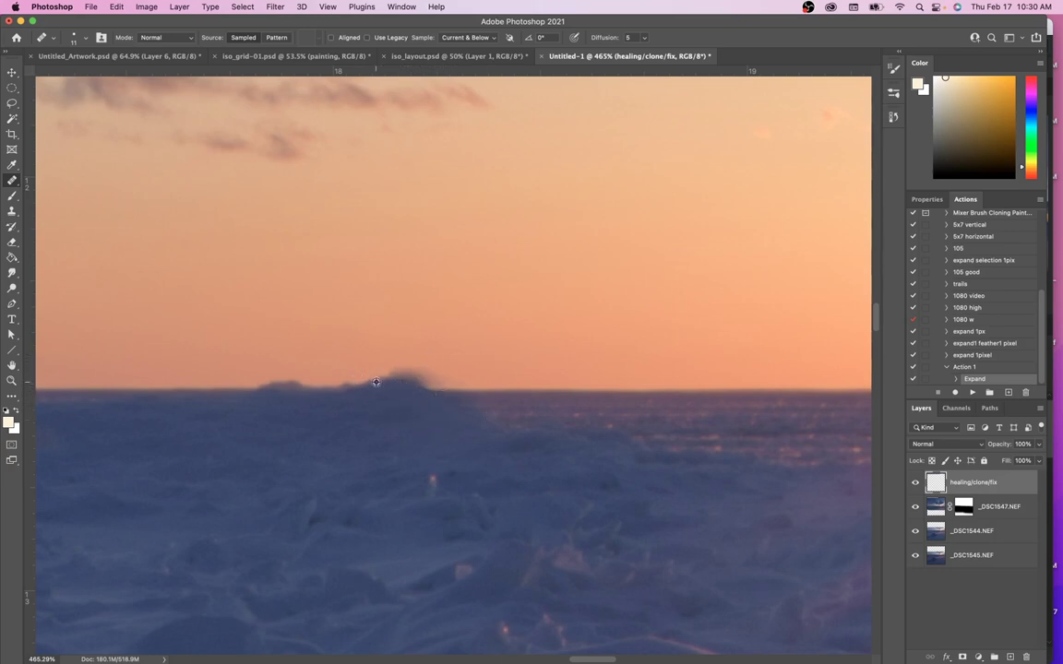
drag(408, 375, 457, 378)
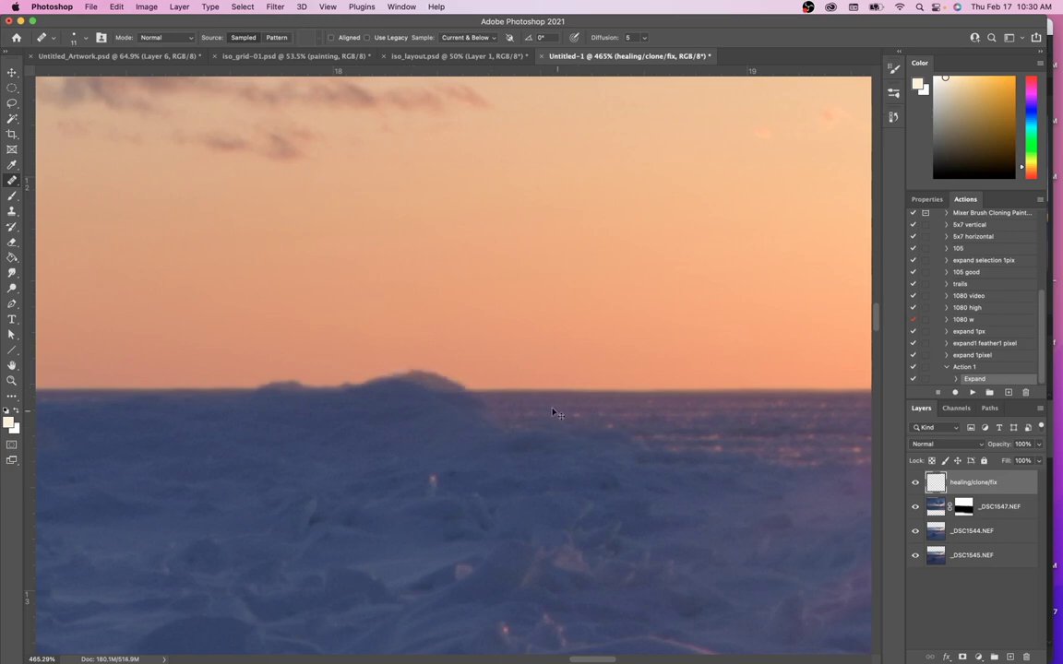
Clone clean horizon and sky over the ghosted outline and small bumps of the ice mound with a 9-pixel Clone Stamp brush
click(11, 213)
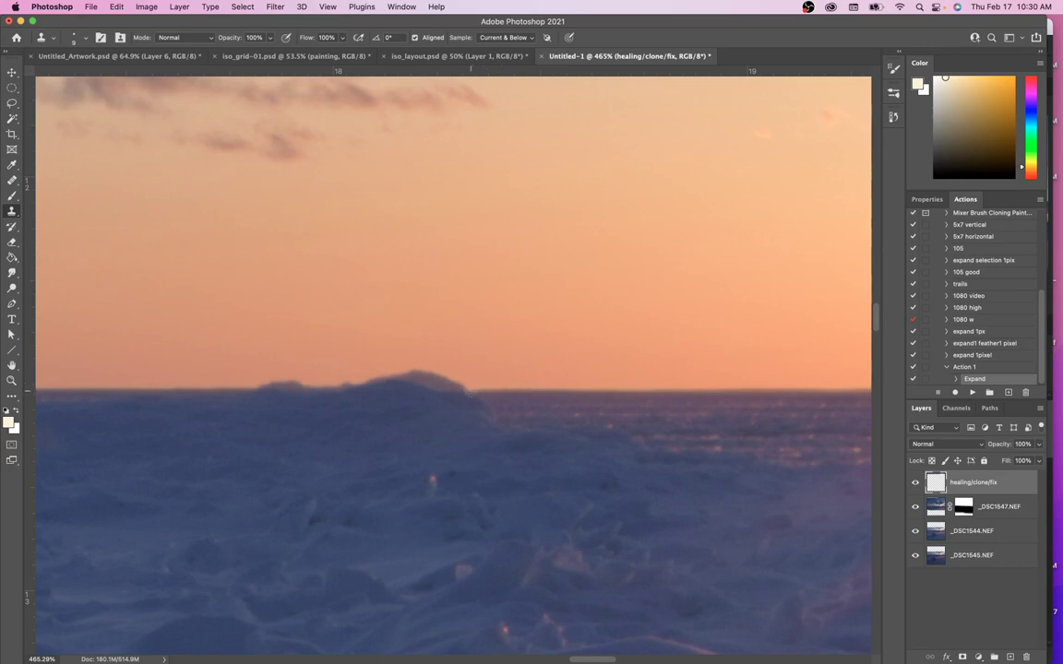
alt+click(524, 390)
drag(436, 389, 482, 407)
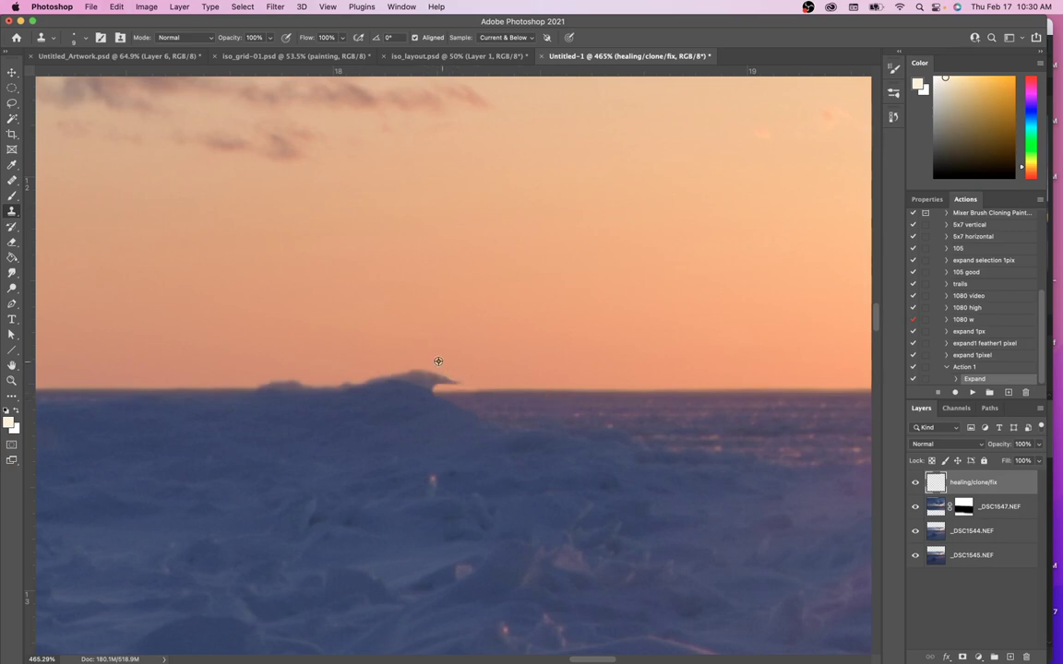
drag(450, 381, 414, 372)
key(super+z)
key(super+shift+z)
key(super+z)
drag(458, 380, 380, 372)
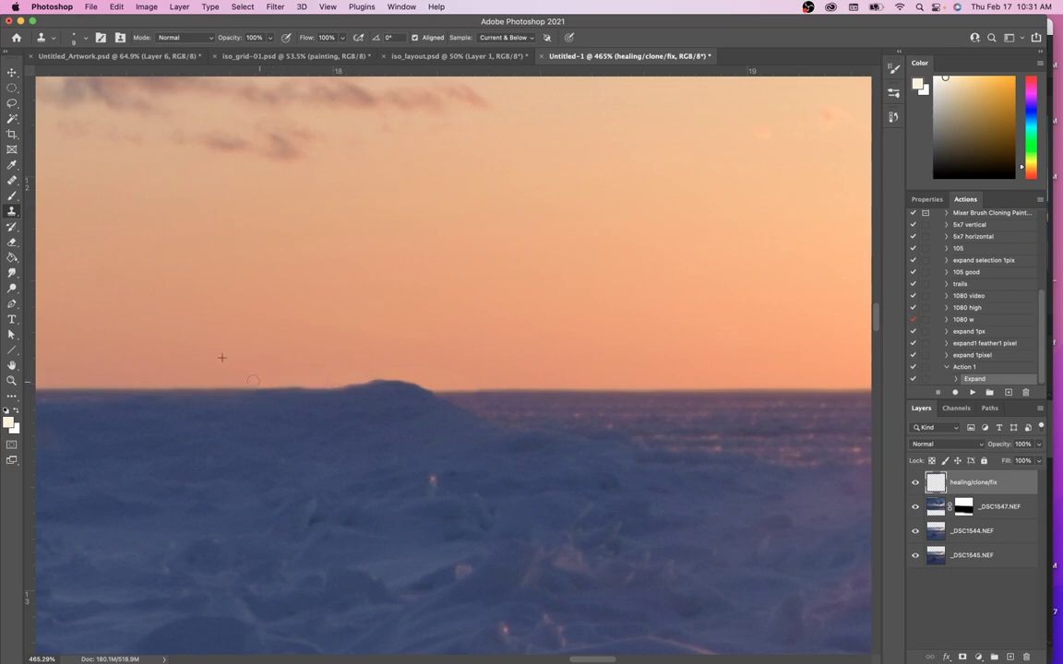
Lower the Clone Stamp opacity to 49% and blend the cloned sky just above the ice mound with an 18-pixel brush
scroll(454, 382, up, 5)
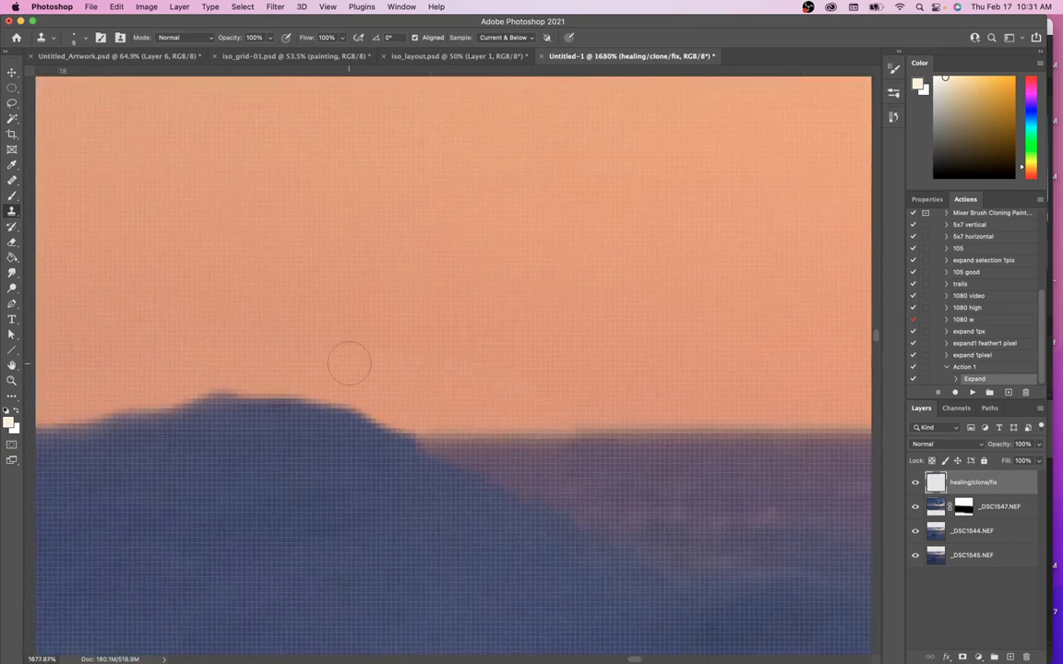
scroll(356, 369, down, 2)
scroll(419, 409, down, 1)
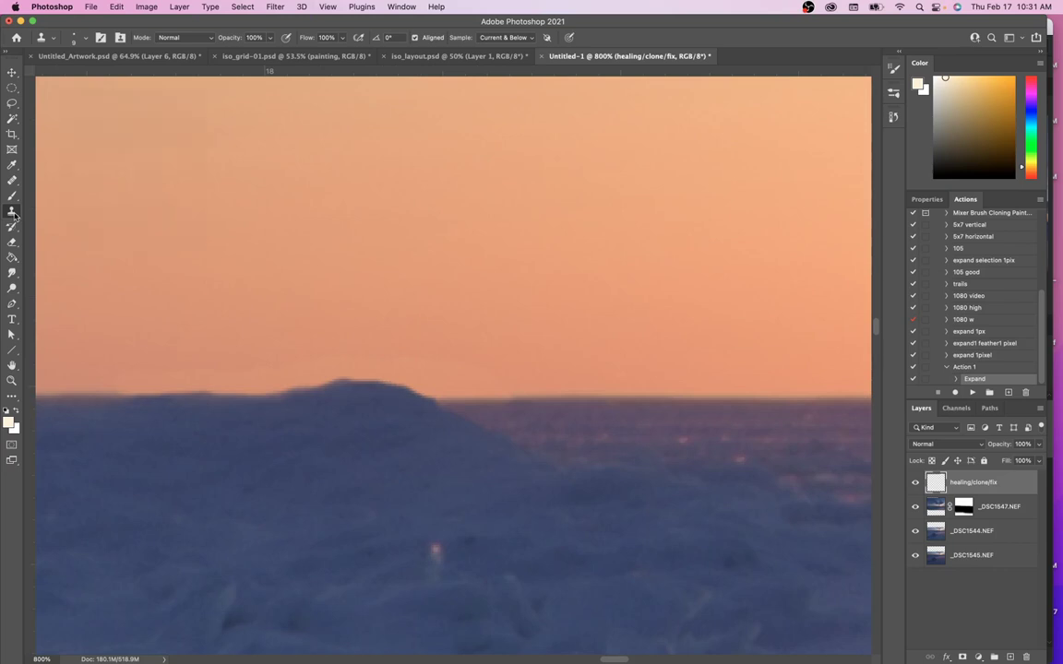
click(270, 37)
drag(270, 52, 243, 59)
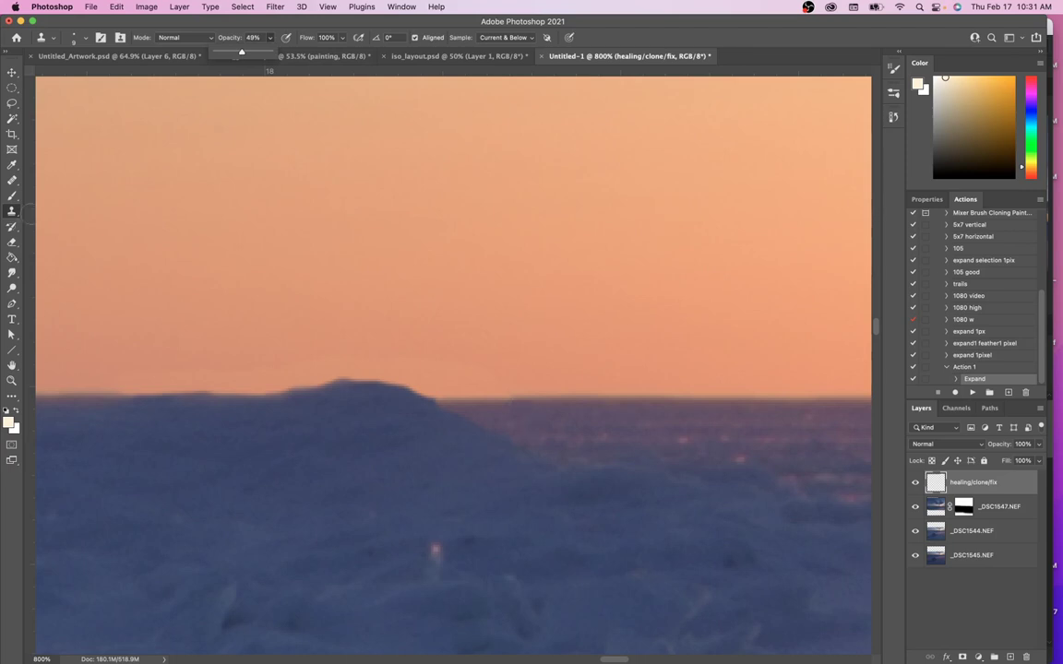
mouse_move(490, 374)
mouse_down()
mouse_move(540, 360)
mouse_move(313, 345)
mouse_move(293, 322)
mouse_move(273, 356)
mouse_move(196, 361)
mouse_up()
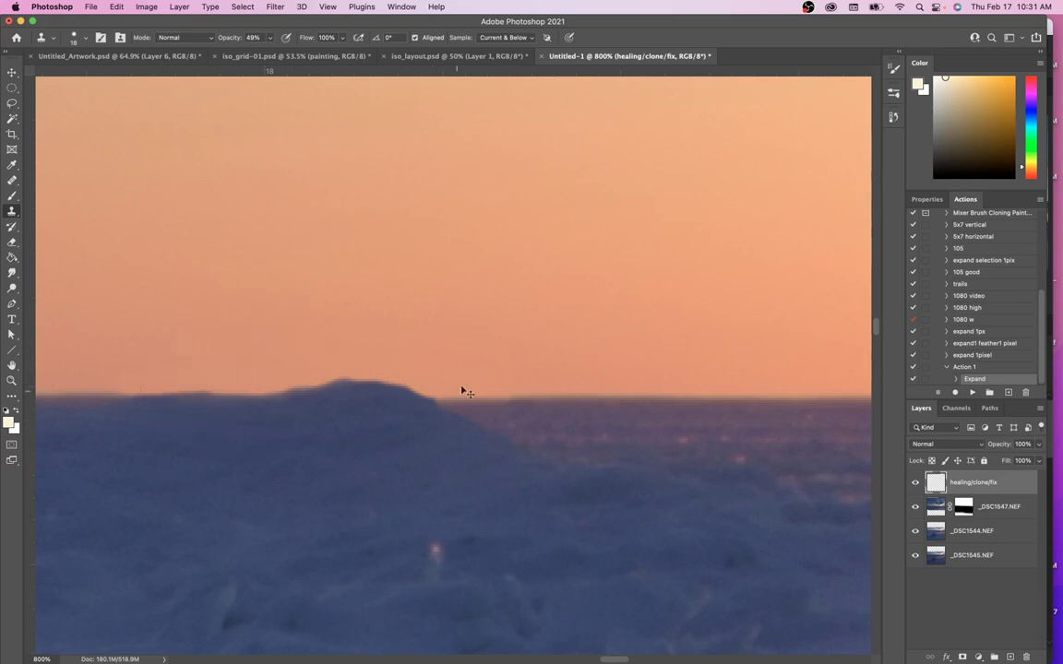
Restore the Clone Stamp opacity to 100% and clone the horizon line beside the ice mound into an even edge
drag(657, 417, 540, 350)
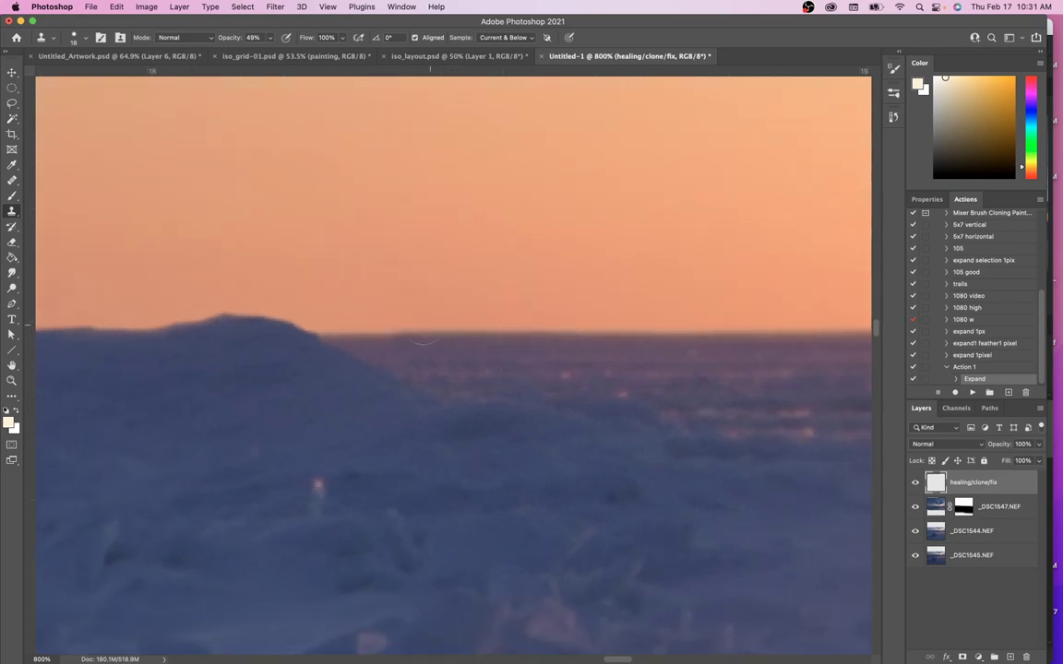
key(0)
mouse_move(498, 339)
mouse_down()
mouse_move(468, 341)
mouse_move(461, 325)
mouse_move(444, 332)
mouse_up()
key(super+z)
drag(373, 339, 386, 338)
drag(386, 329, 494, 334)
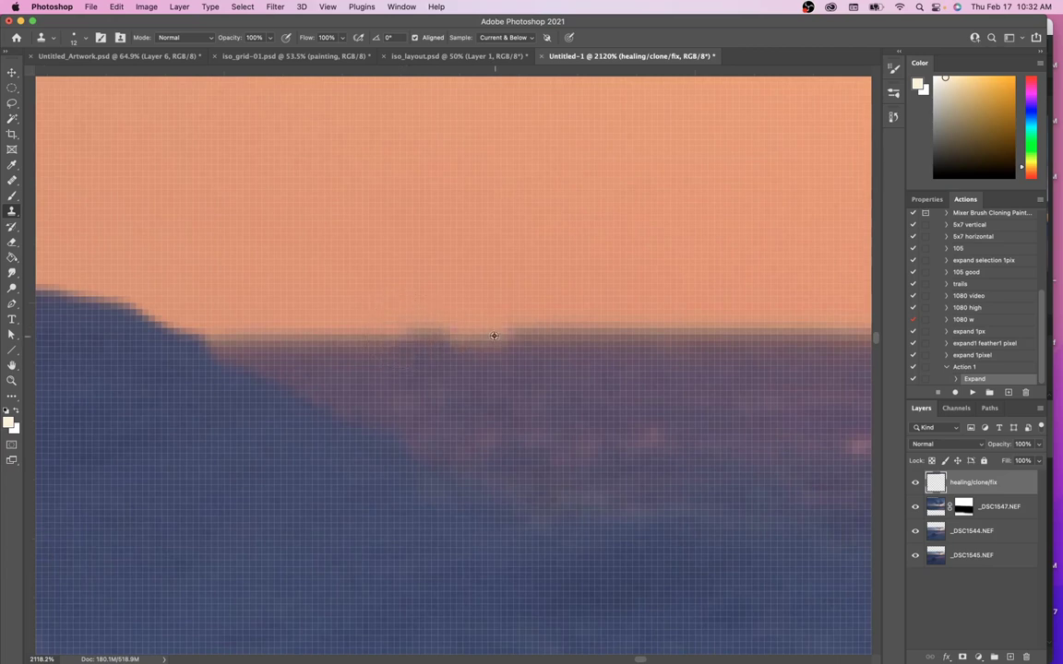
alt+click(312, 338)
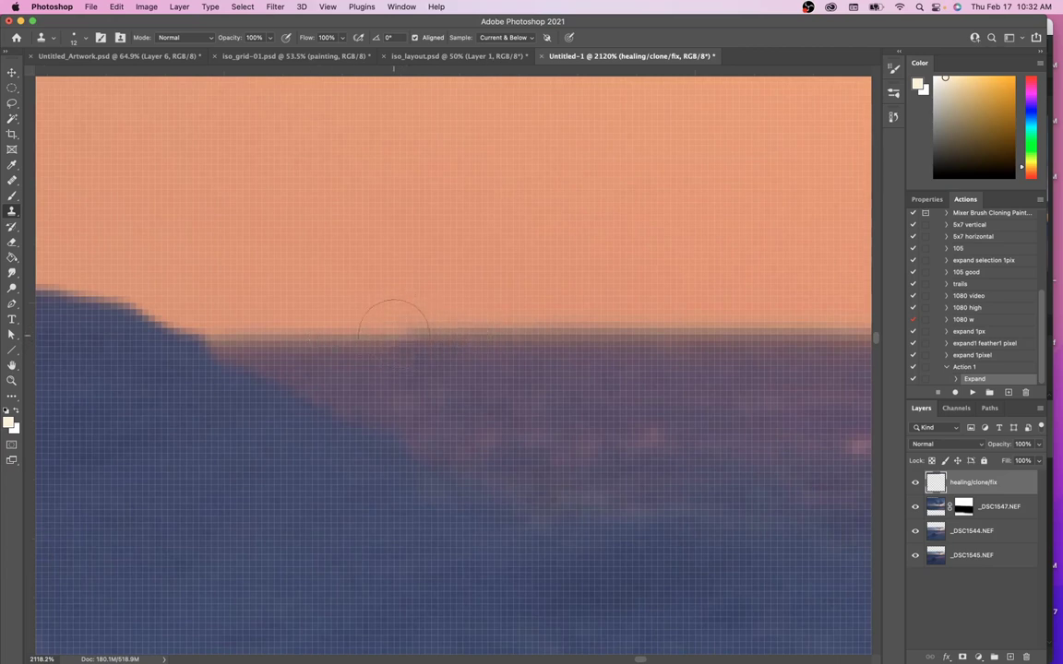
click(407, 344)
Fit the whole image in view, then examine the snow foreground and the area around the sun for remaining spots
key(super+1)
key(super+0)
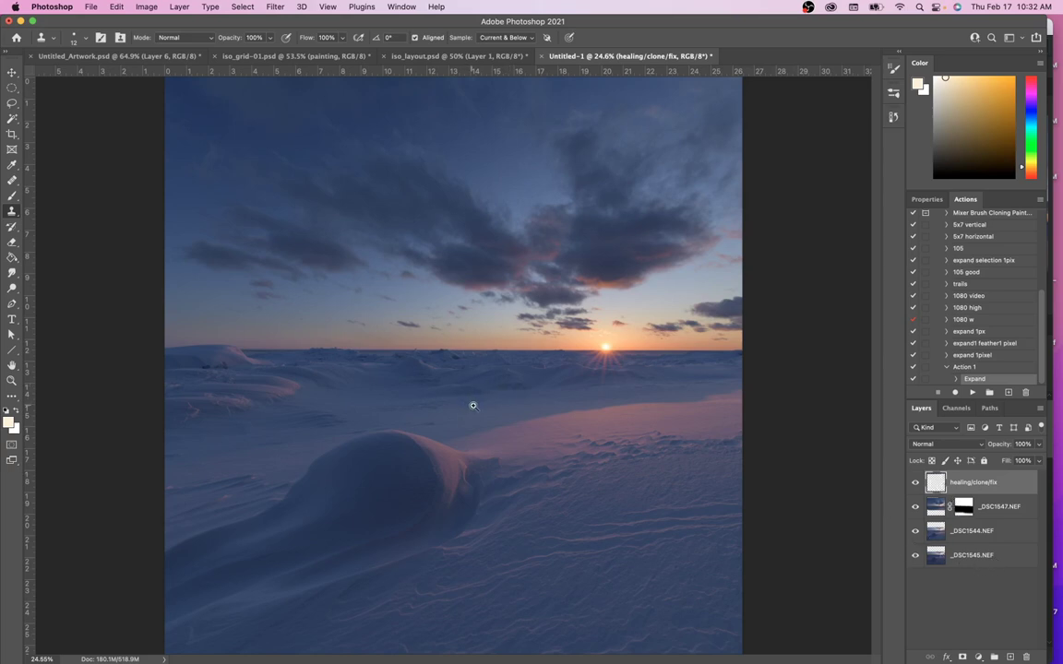
scroll(470, 403, up, 5)
drag(425, 442, 837, 408)
drag(562, 446, 853, 398)
drag(645, 420, 541, 225)
mouse_move(593, 368)
mouse_down()
mouse_move(560, 229)
mouse_move(109, 351)
mouse_up()
mouse_move(663, 202)
mouse_down()
mouse_move(348, 295)
mouse_move(171, 280)
mouse_move(129, 363)
mouse_move(168, 380)
mouse_move(132, 484)
mouse_up()
scroll(323, 462, right, 2)
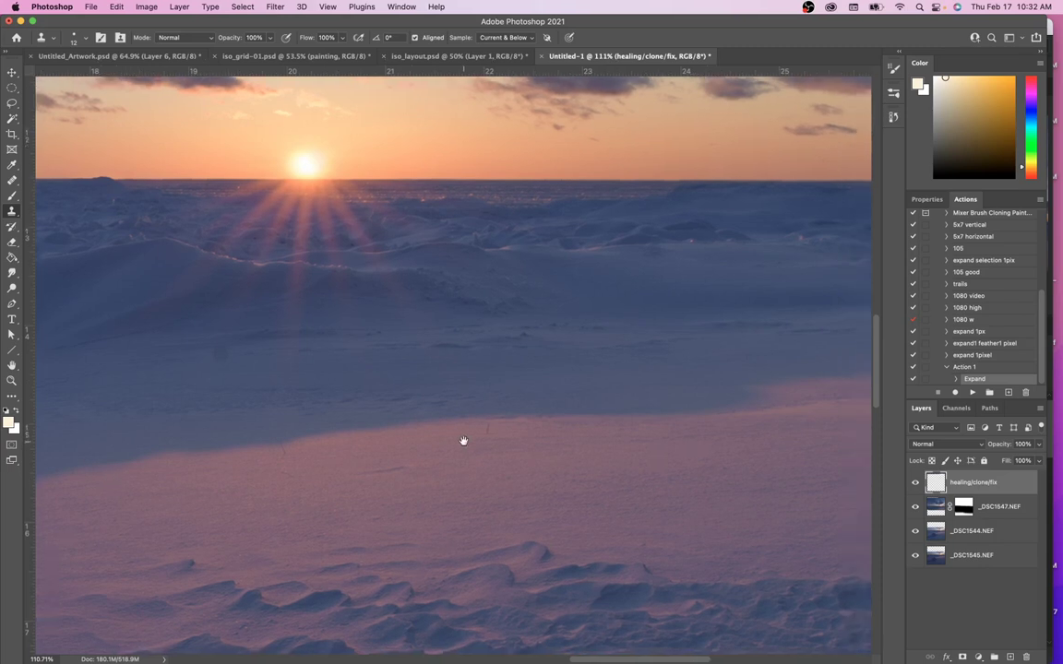
Inspect the snow foreground across to the rounded snow mound for leftover spots, and return to the full image
scroll(653, 558, down, 1)
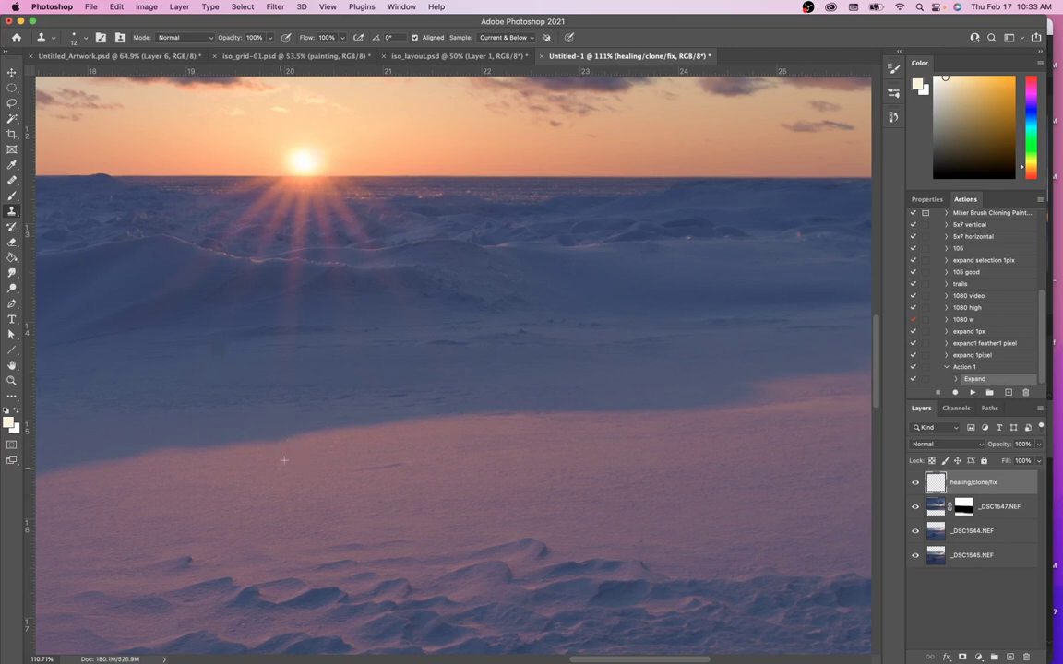
drag(434, 466, 544, 401)
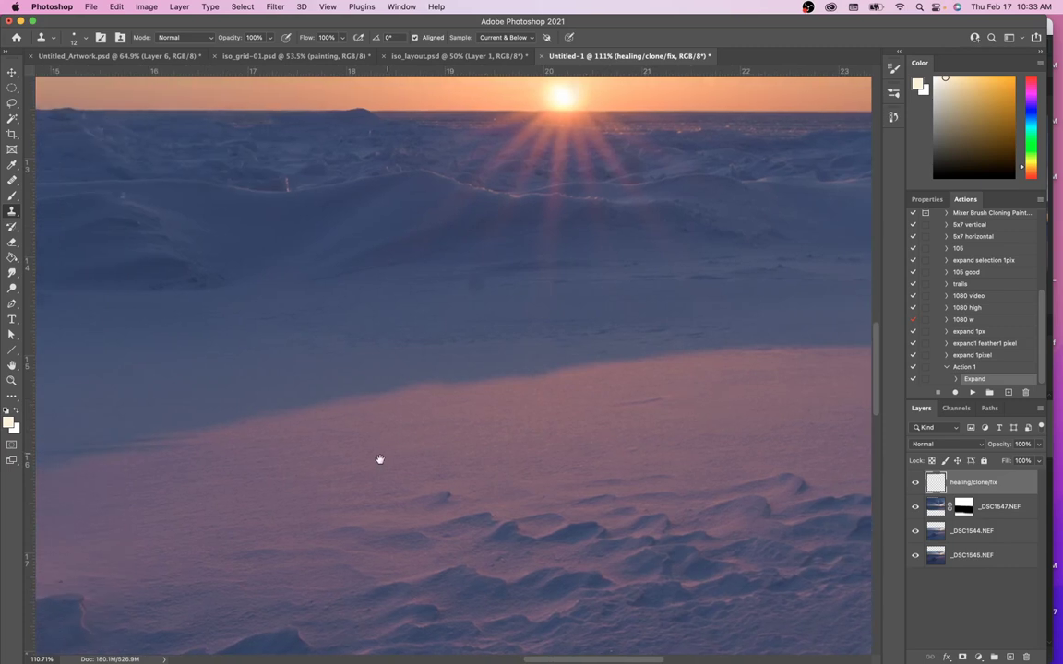
drag(391, 448, 822, 320)
drag(370, 396, 802, 507)
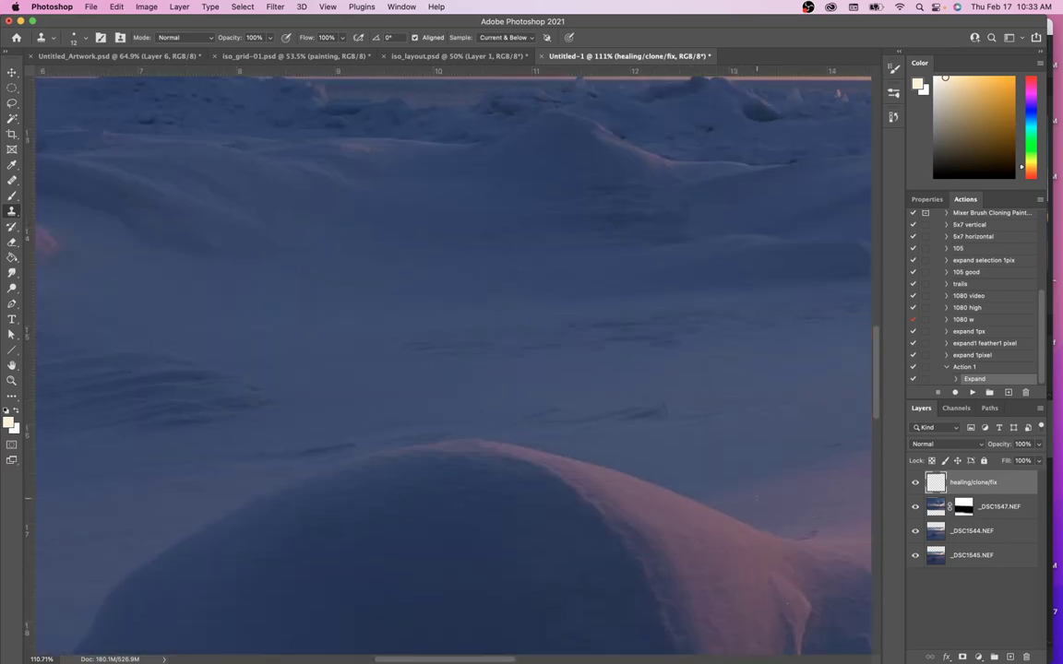
key(super+0)
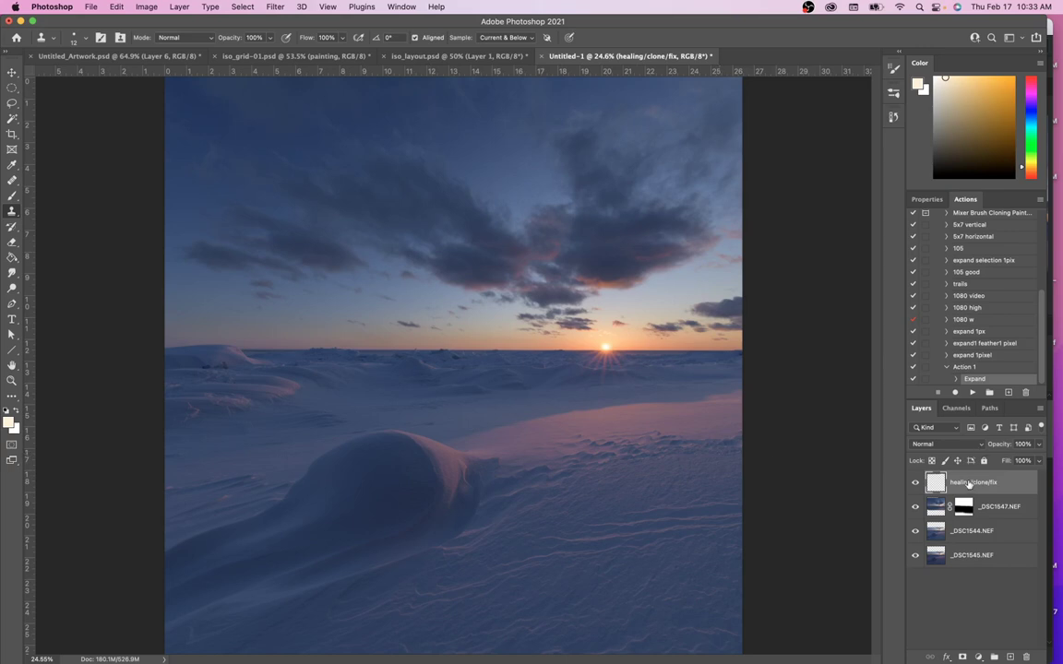
Place the _DSC1545.NEF layer above all others and toggle its visibility to compare it with the merged image
drag(968, 483, 978, 498)
click(992, 557)
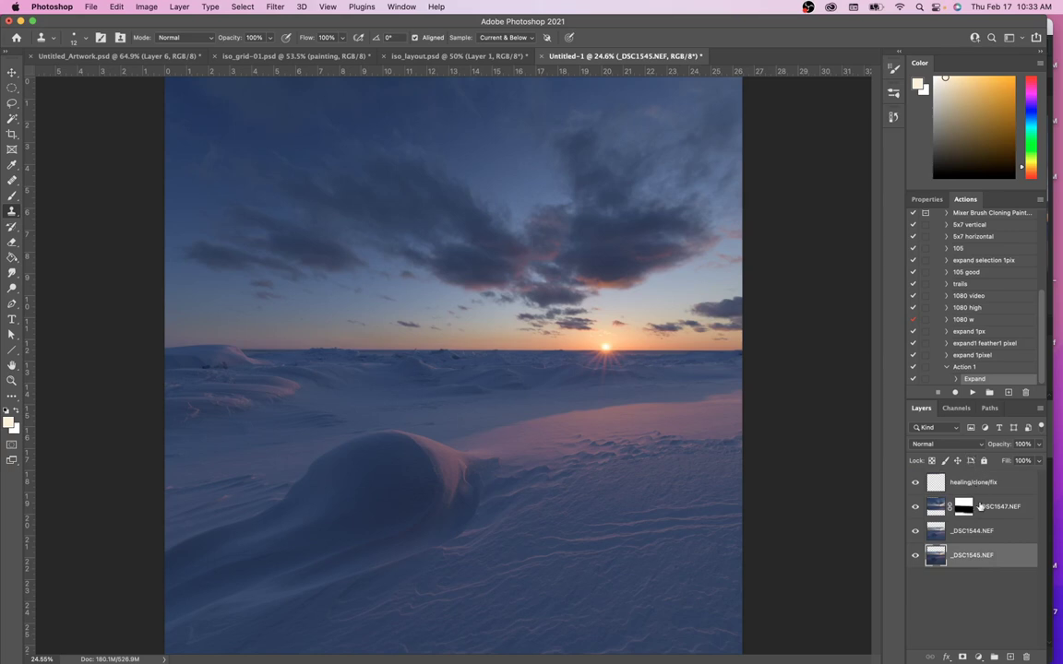
drag(993, 560, 964, 478)
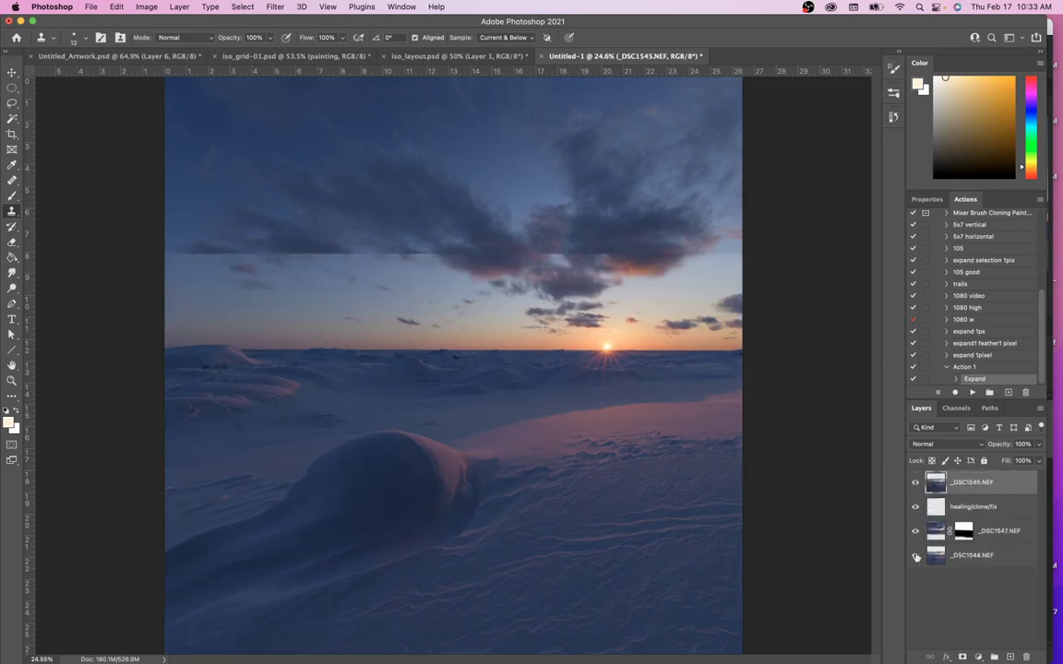
click(915, 482)
click(915, 482)
click(915, 482)
click(915, 482)
click(915, 483)
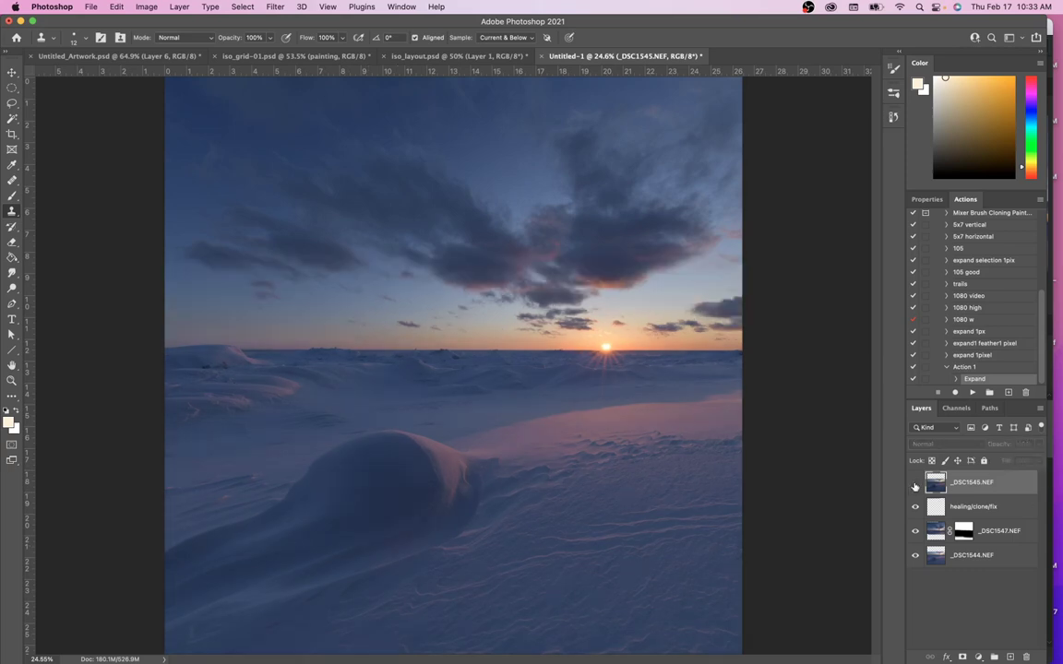
click(916, 483)
click(915, 483)
click(915, 483)
click(915, 483)
click(915, 482)
click(915, 483)
click(915, 483)
click(915, 483)
click(915, 483)
Return the _DSC1545.NEF layer to the bottom of the layer stack and hide it
drag(935, 482, 937, 559)
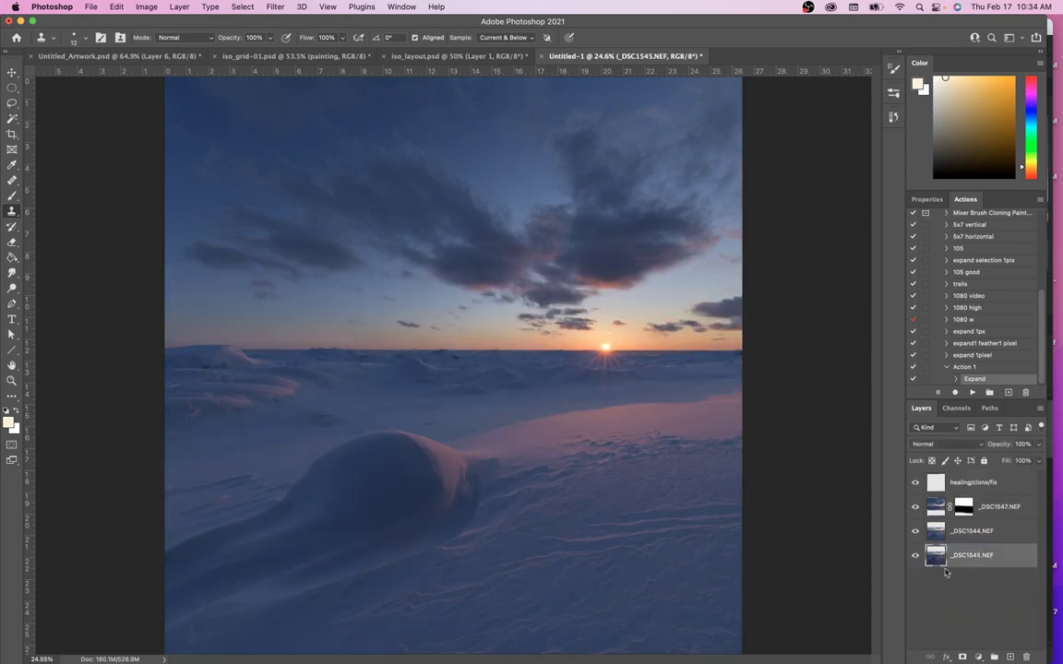
click(915, 557)
Switch to the workspace that includes the Histogram, and show it in Expanded View for the RGB channel
click(1009, 37)
click(978, 128)
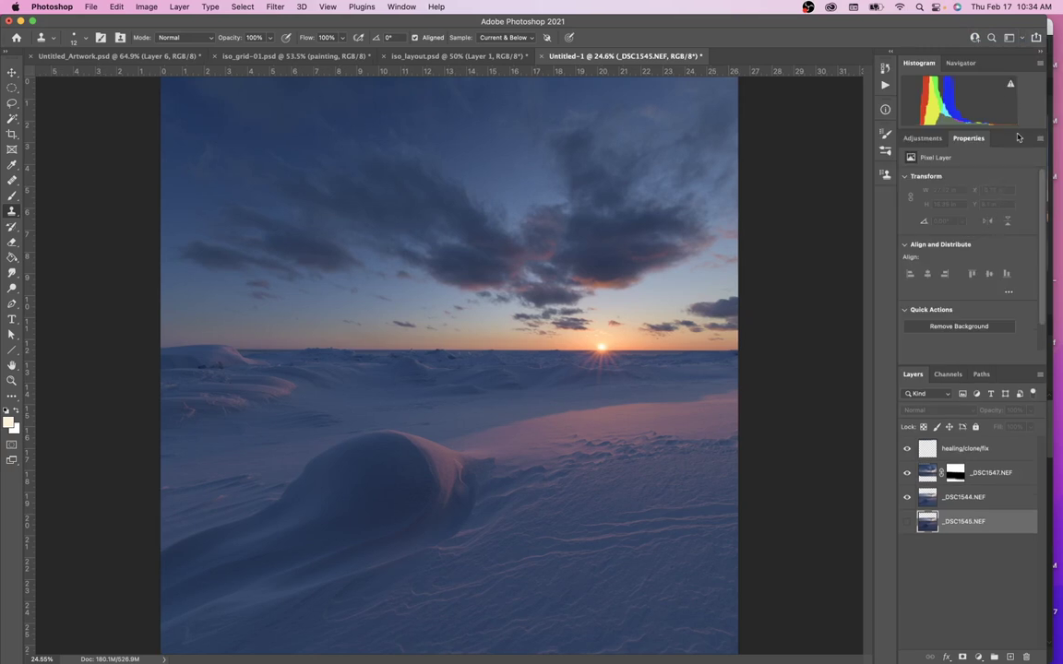
click(1040, 62)
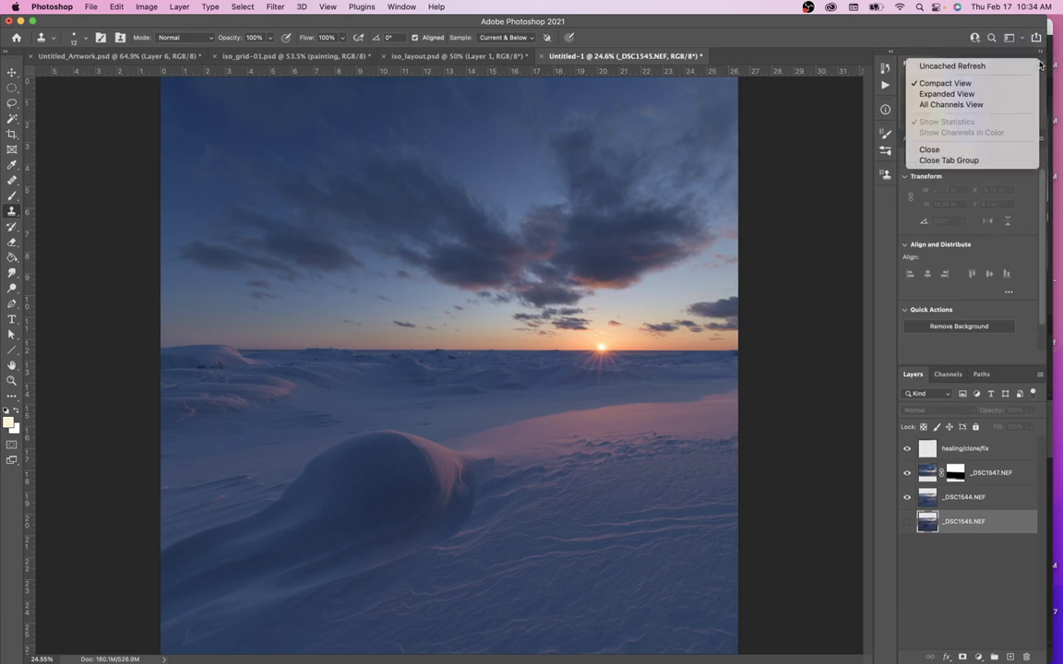
click(954, 93)
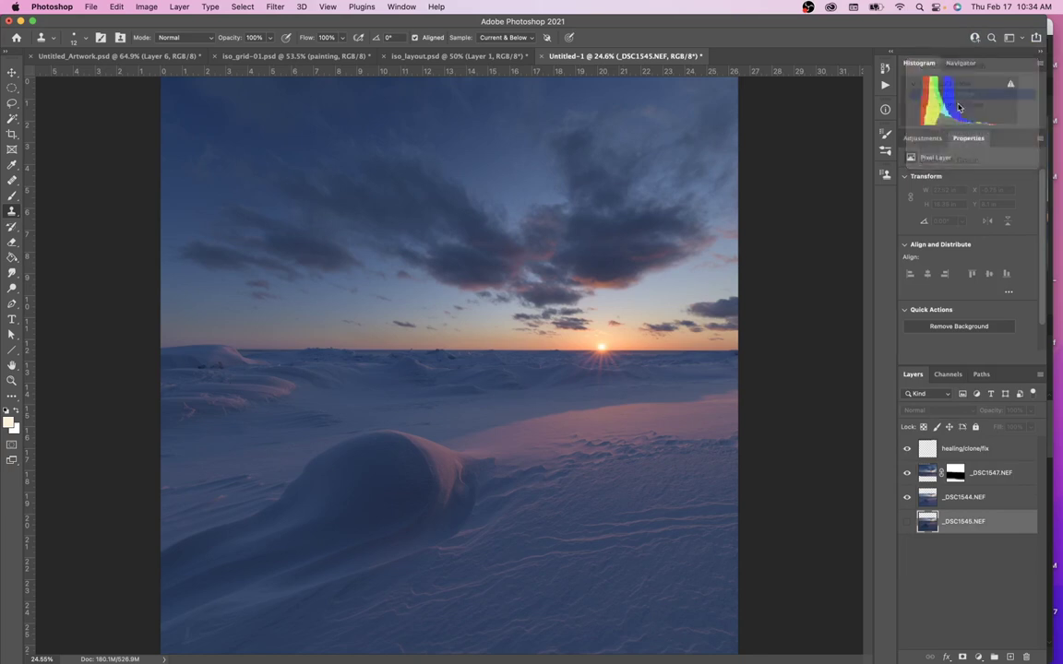
click(946, 81)
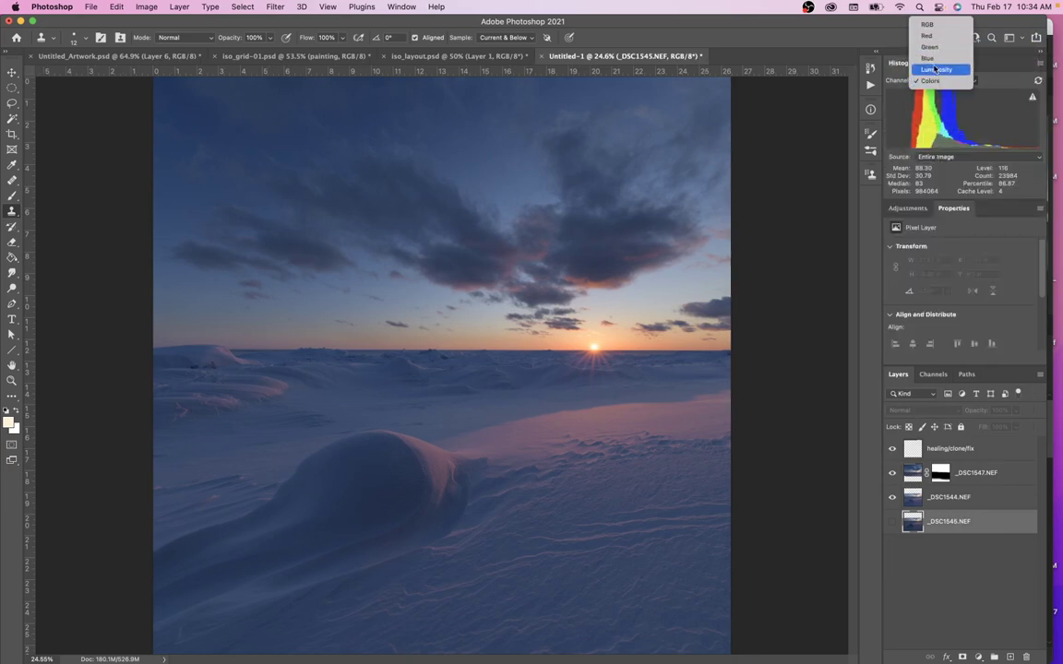
click(927, 25)
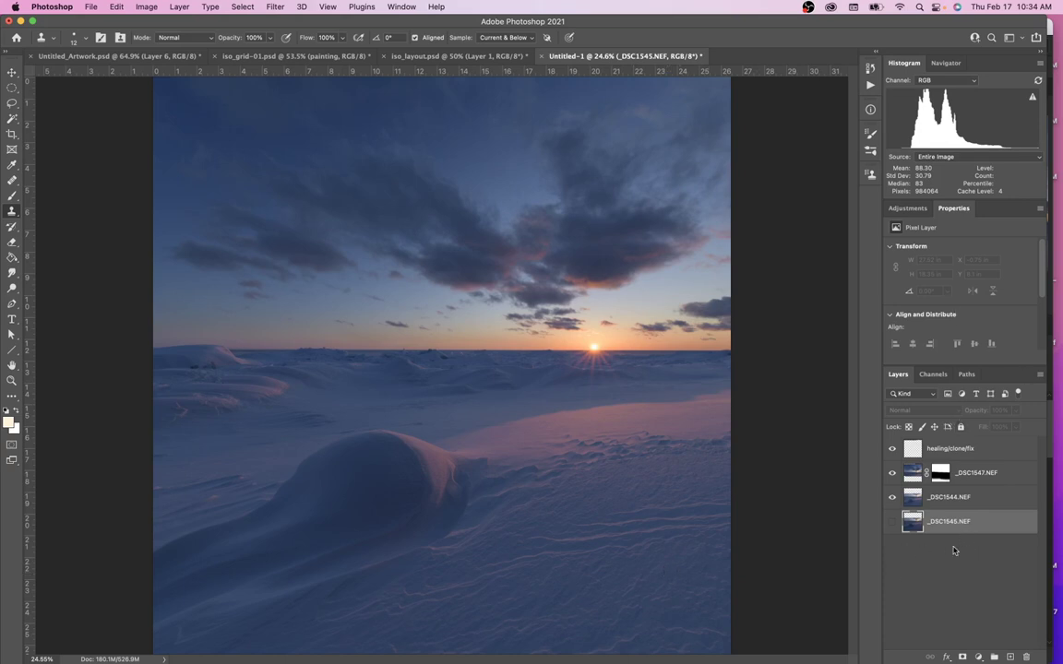
Delete the _DSC1545.NEF layer and add a Curves adjustment layer above the healing/clone/fix layer
drag(959, 523, 1020, 654)
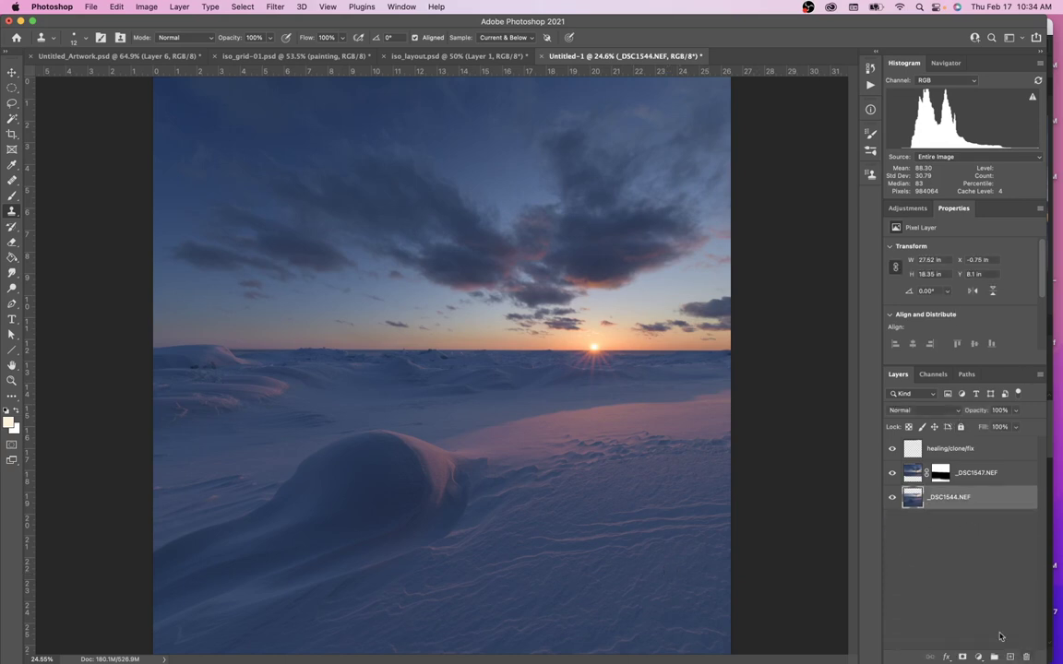
click(919, 456)
click(978, 657)
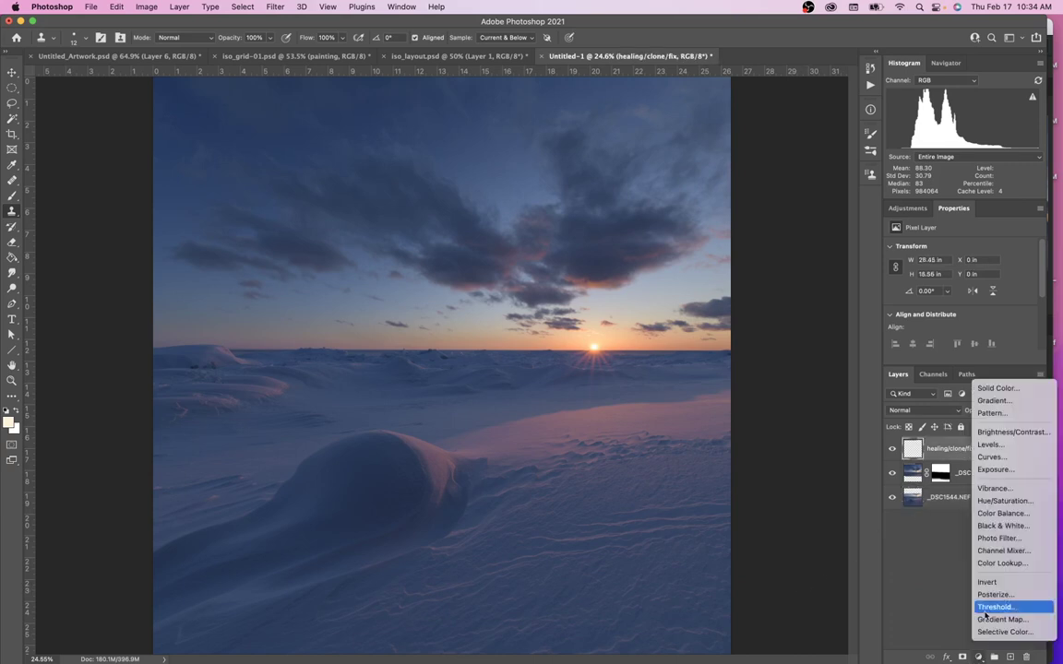
click(964, 458)
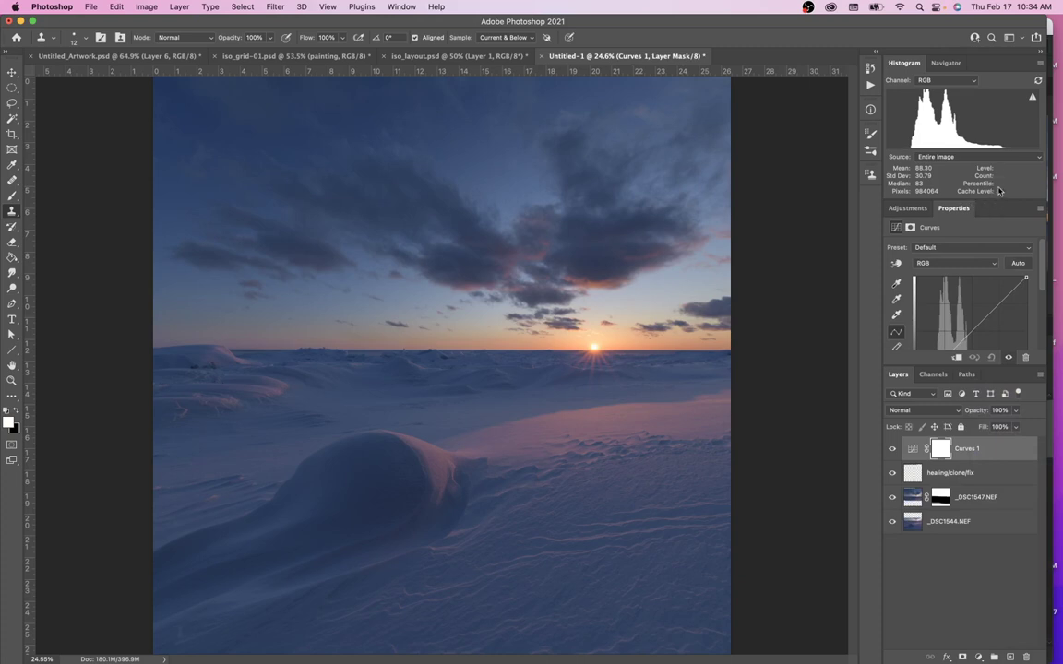
Set the histogram to Compact View and resize the Properties area to show the whole Curves graph
drag(994, 203, 922, 198)
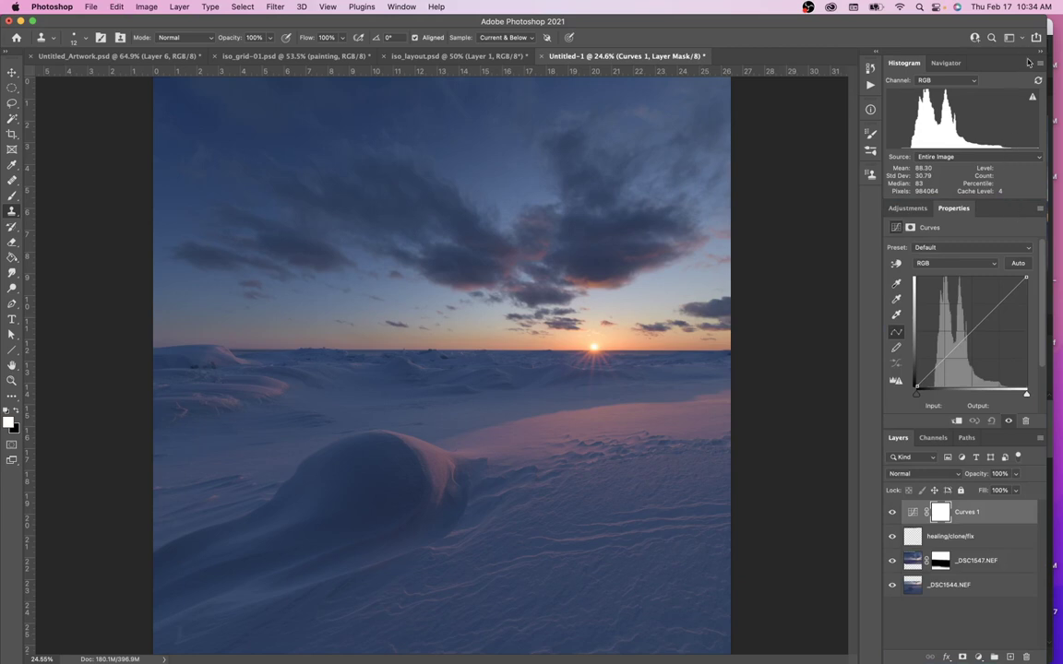
click(1039, 63)
click(971, 210)
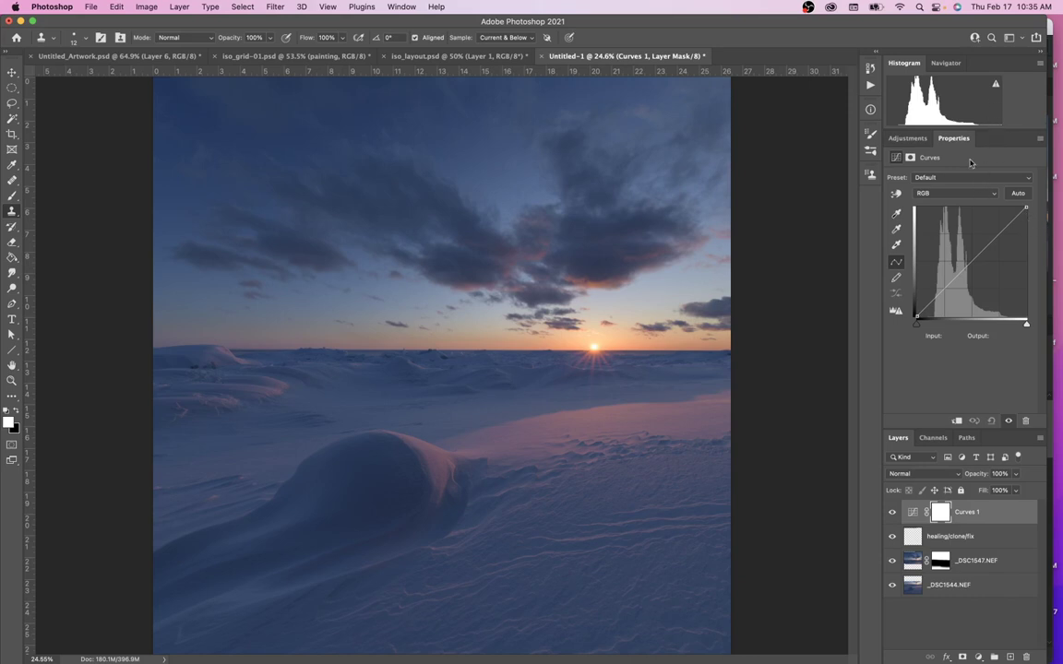
drag(992, 426, 991, 366)
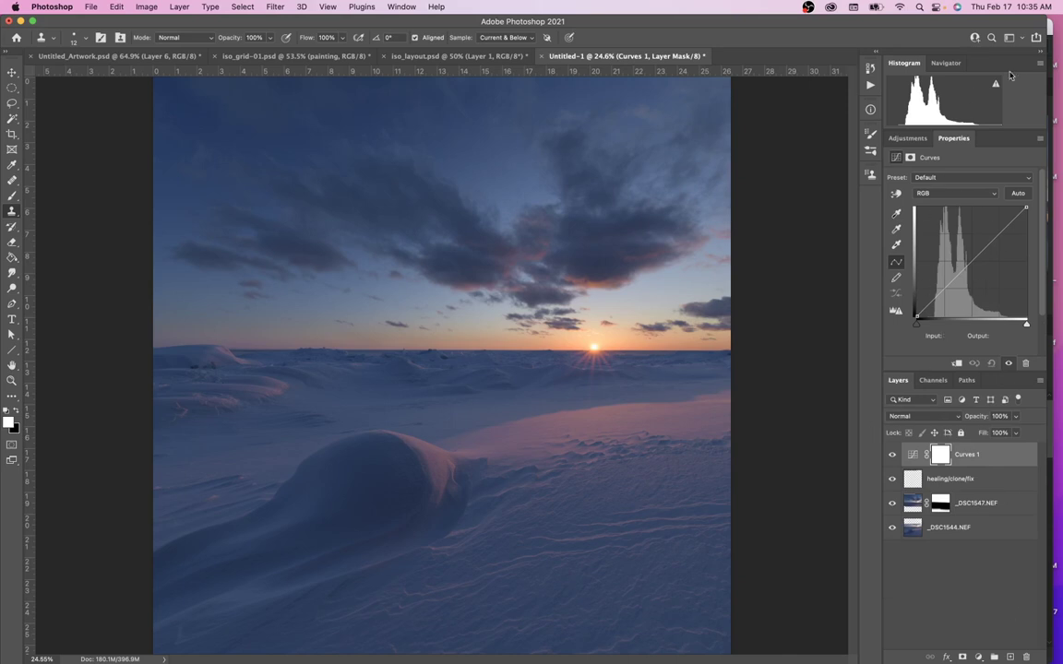
click(870, 147)
click(870, 134)
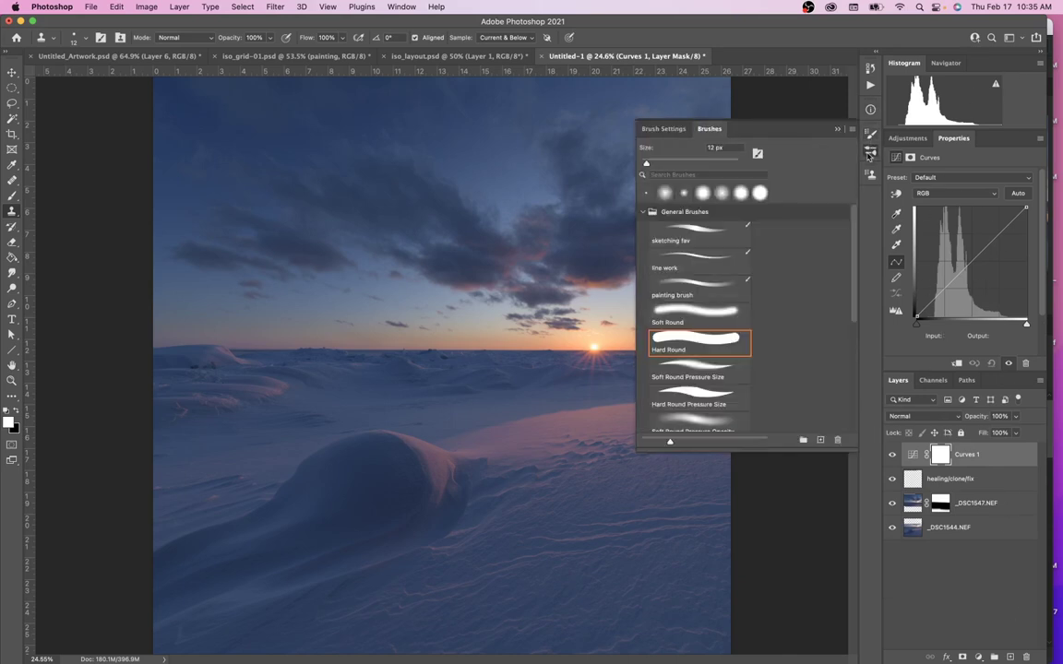
click(871, 71)
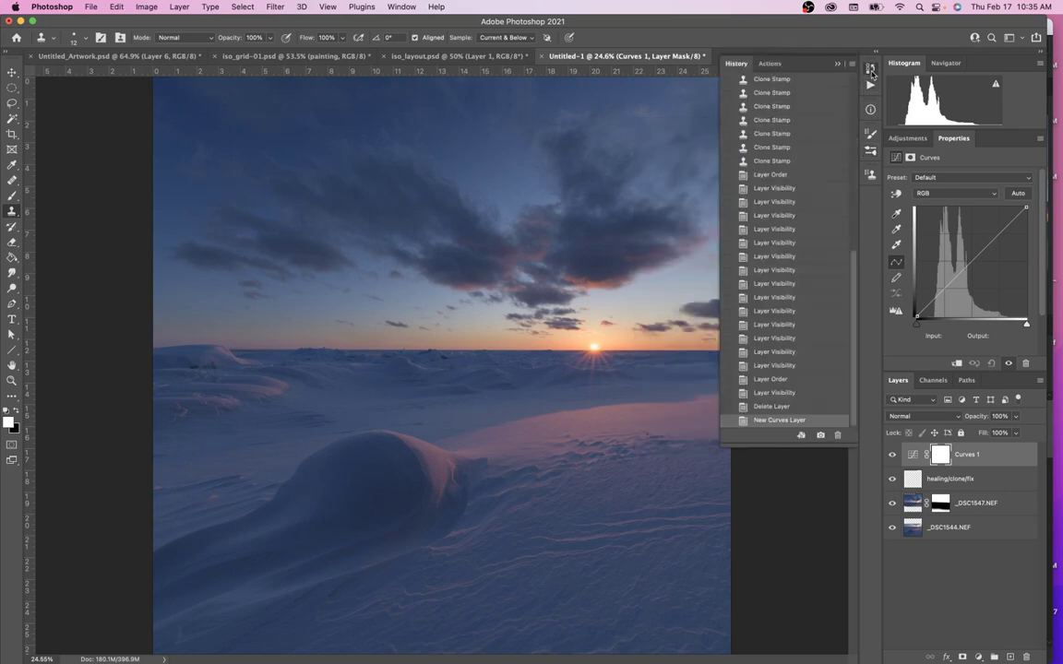
click(870, 70)
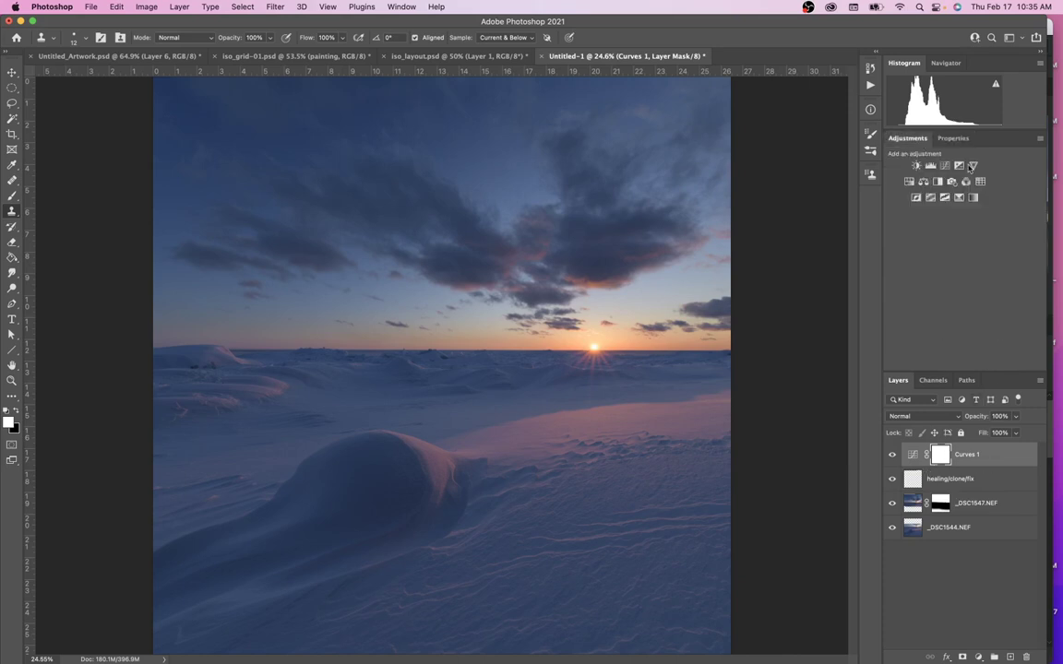
click(978, 657)
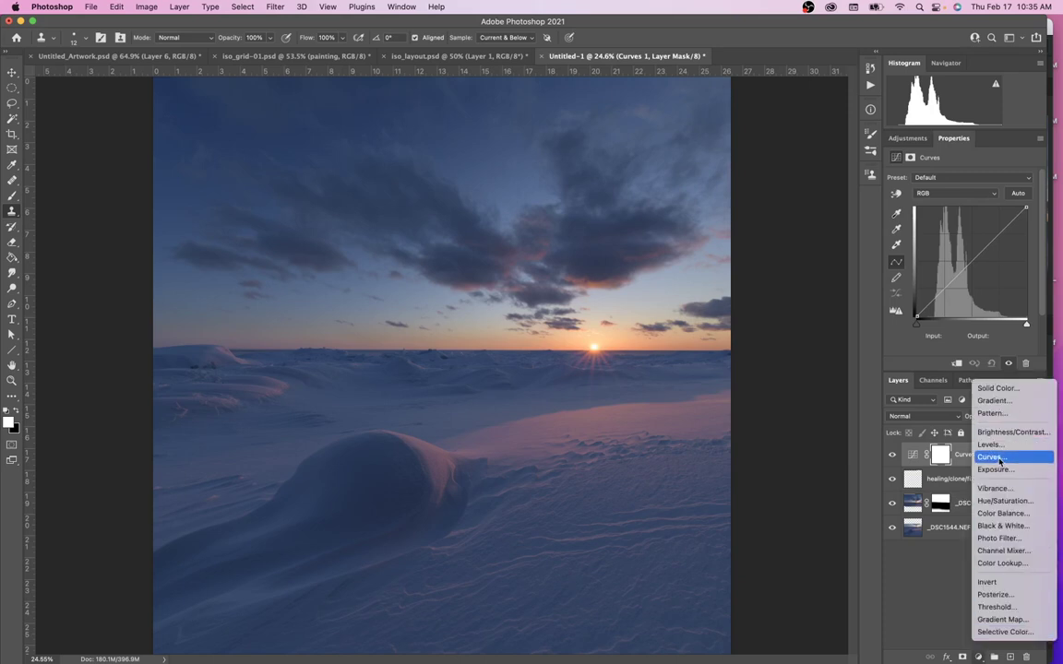
click(996, 450)
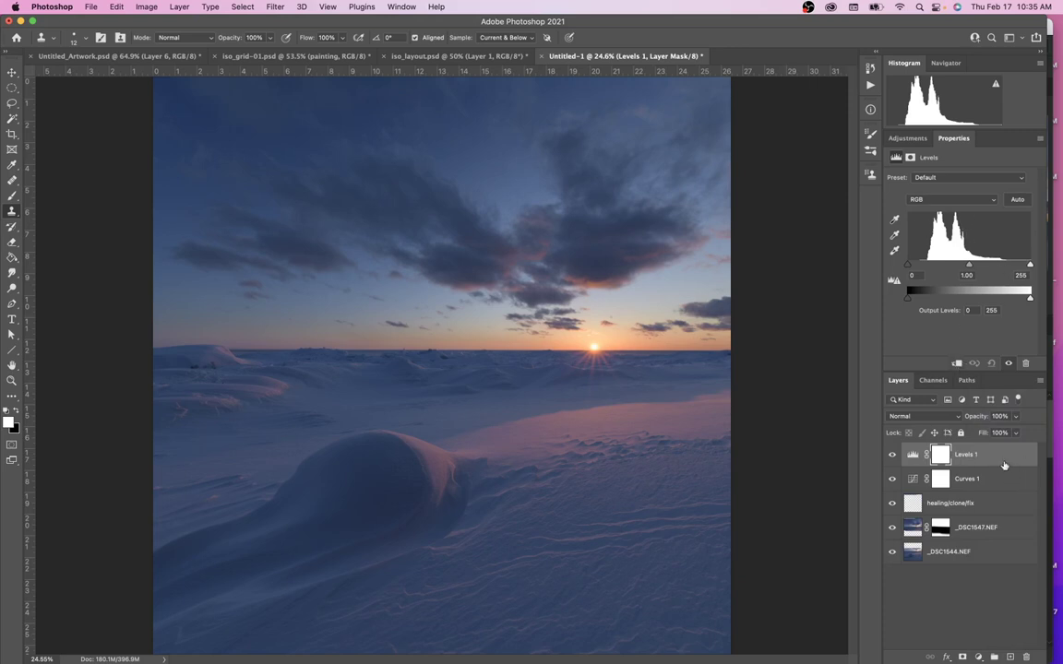
key(Delete)
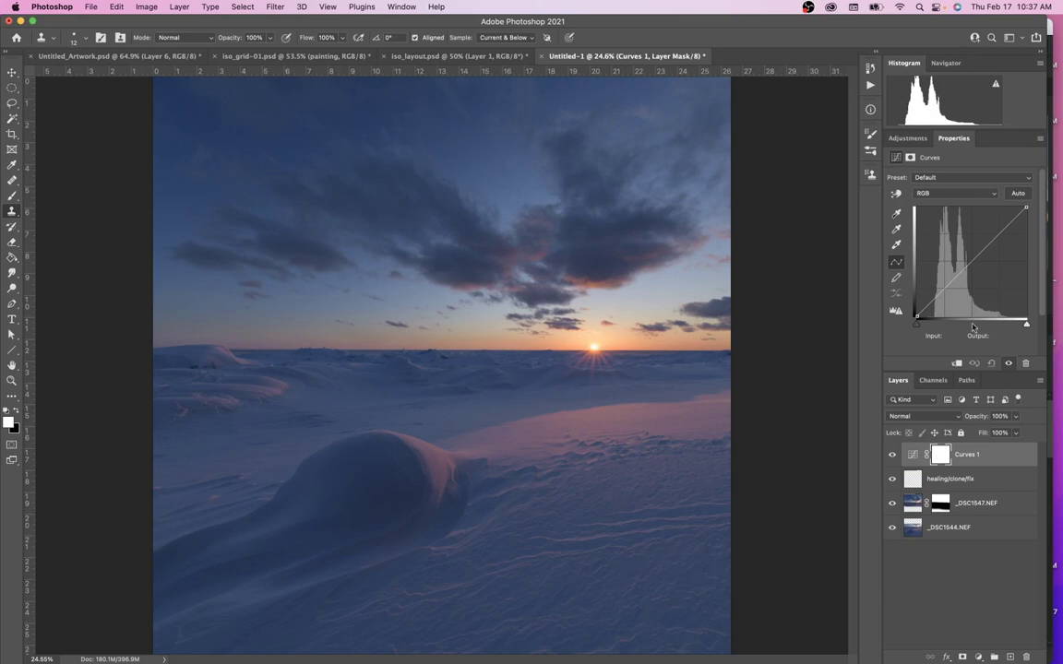
Try a Curves black point at input 50 and a white point at input 141, undoing both changes
drag(916, 324, 937, 327)
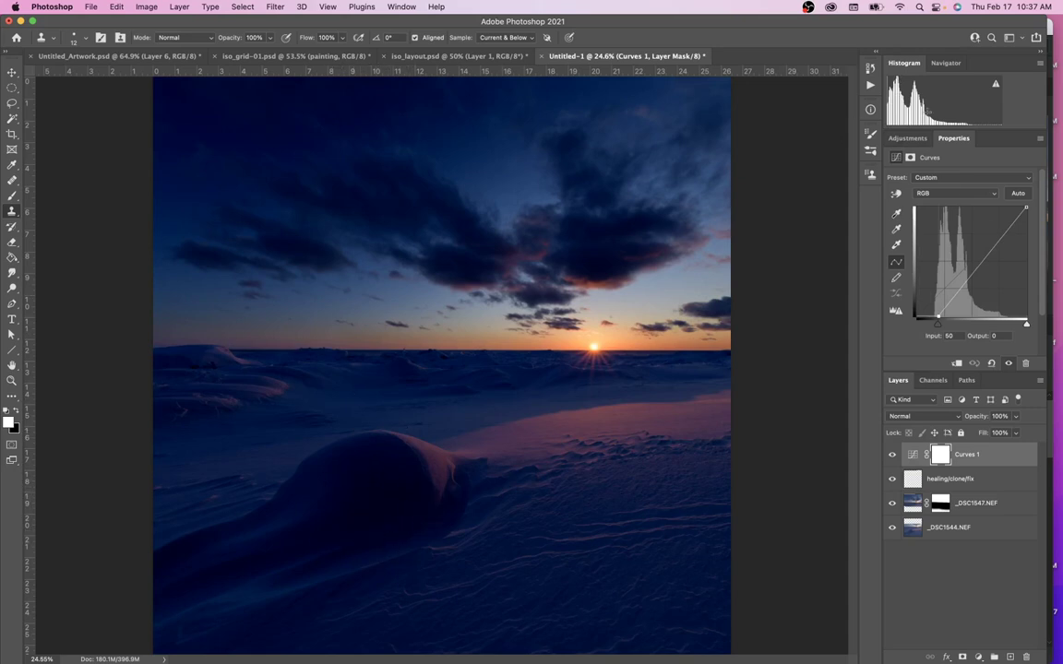
key(super+z)
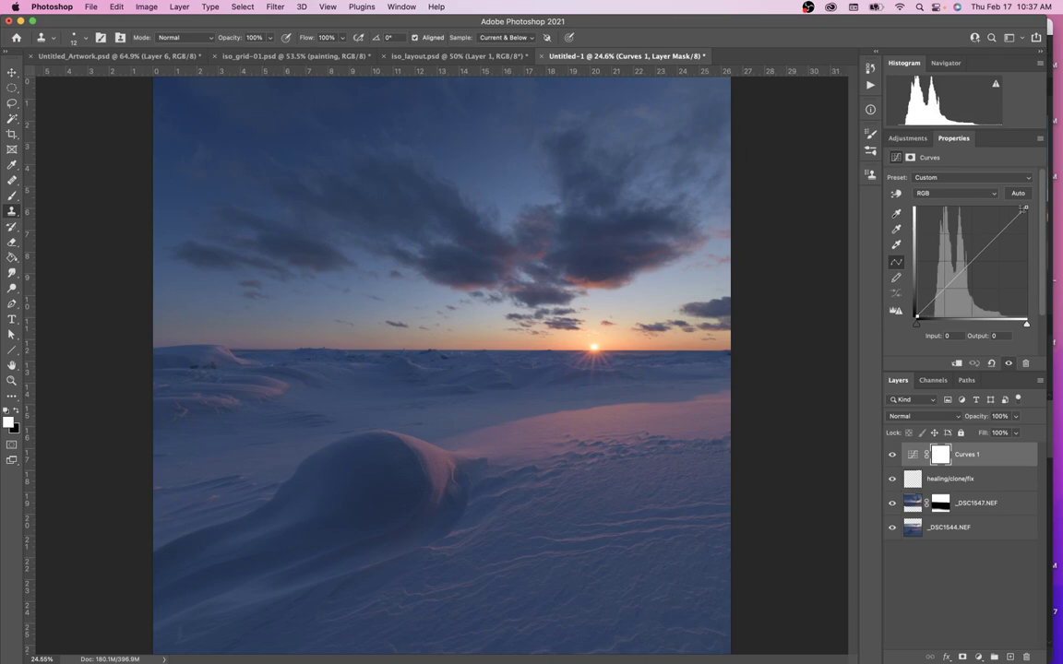
drag(1026, 207, 978, 205)
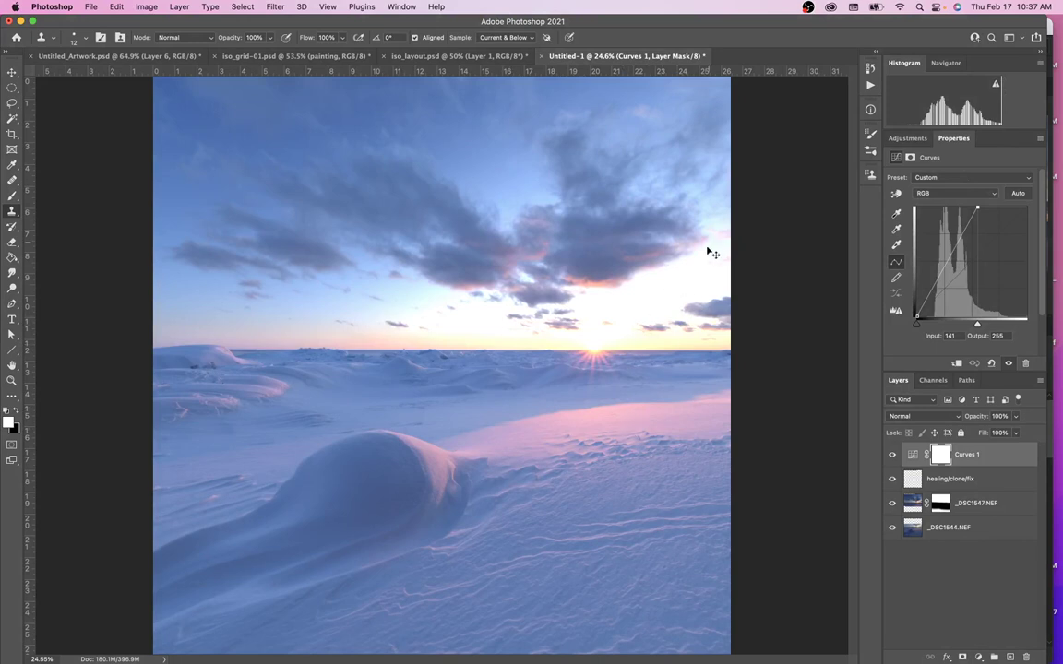
key(super+z)
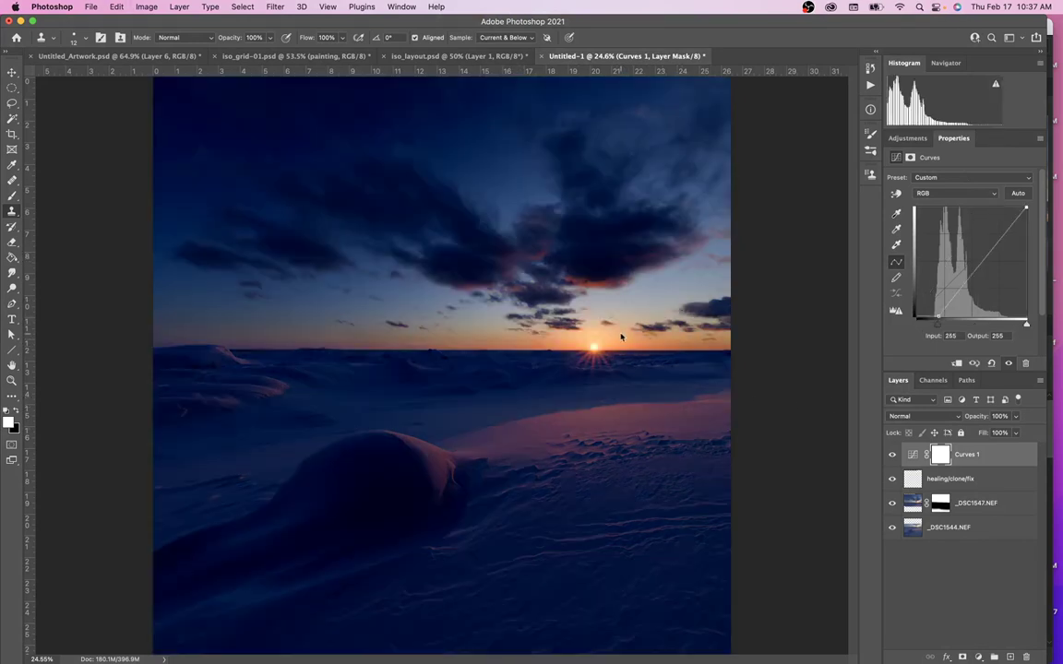
key(super+z)
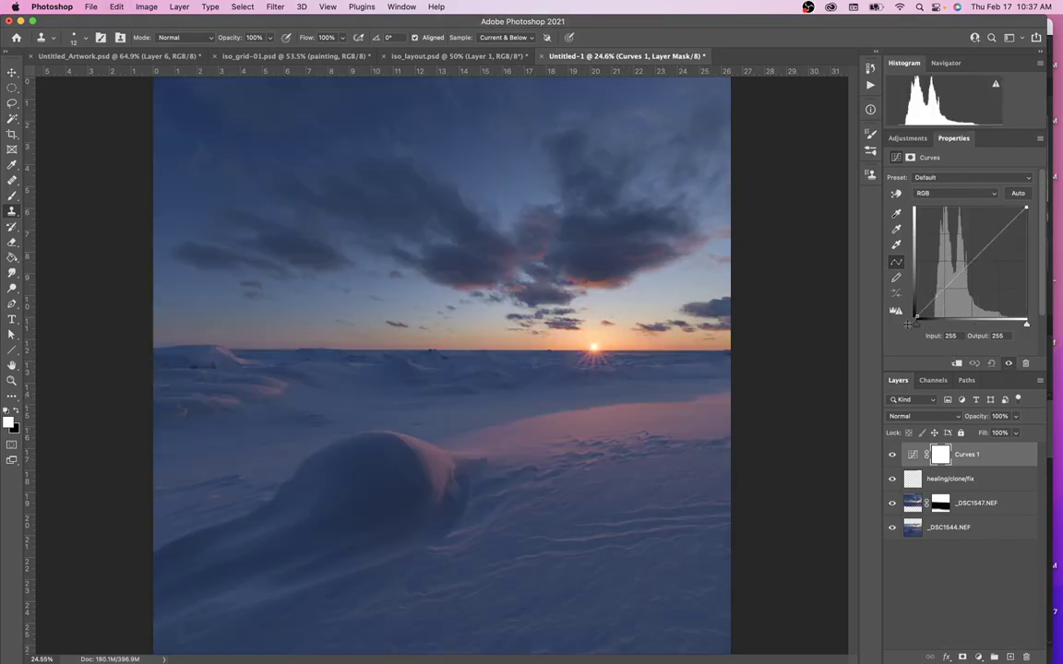
Set the Curves black point to input 5 and white point to input 225, adding a highlight point and a shadow point at 59/60
drag(916, 325, 918, 328)
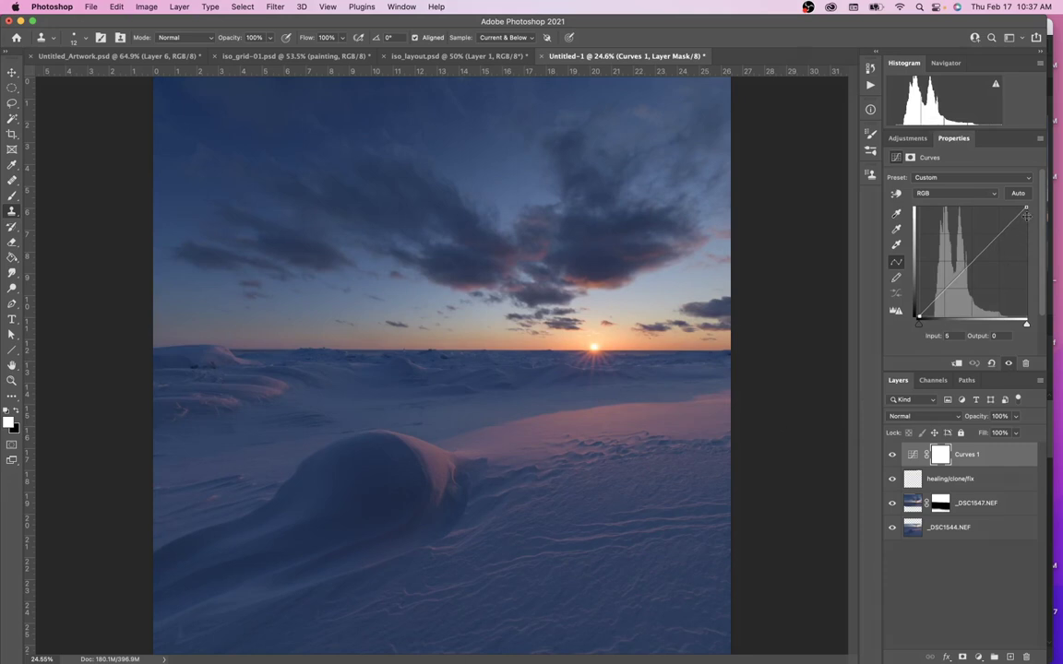
drag(1027, 206, 1013, 207)
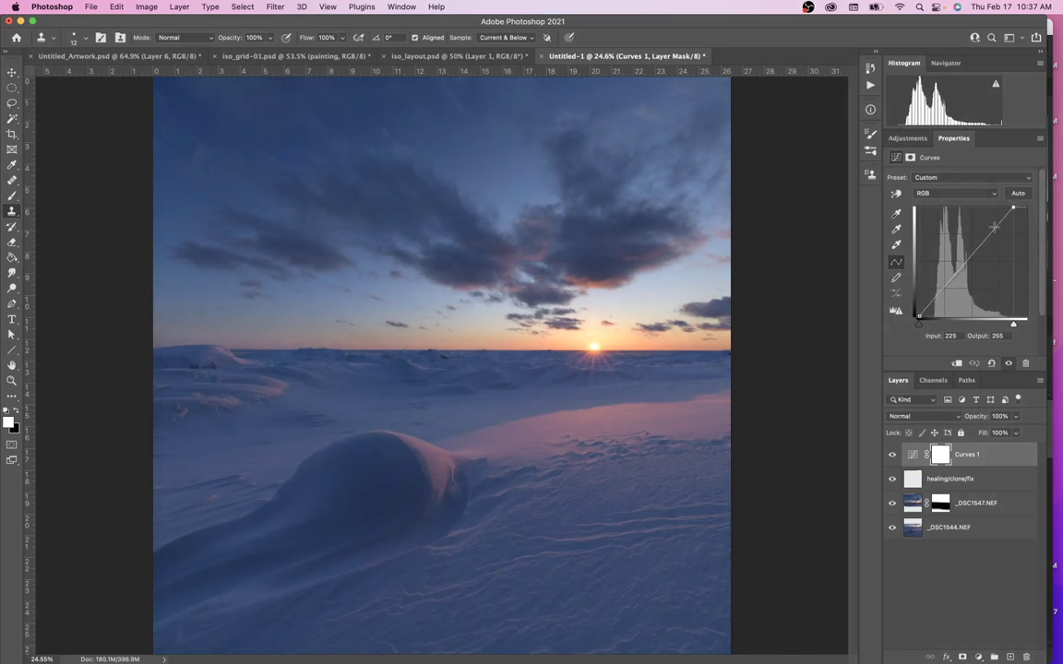
click(993, 227)
click(941, 292)
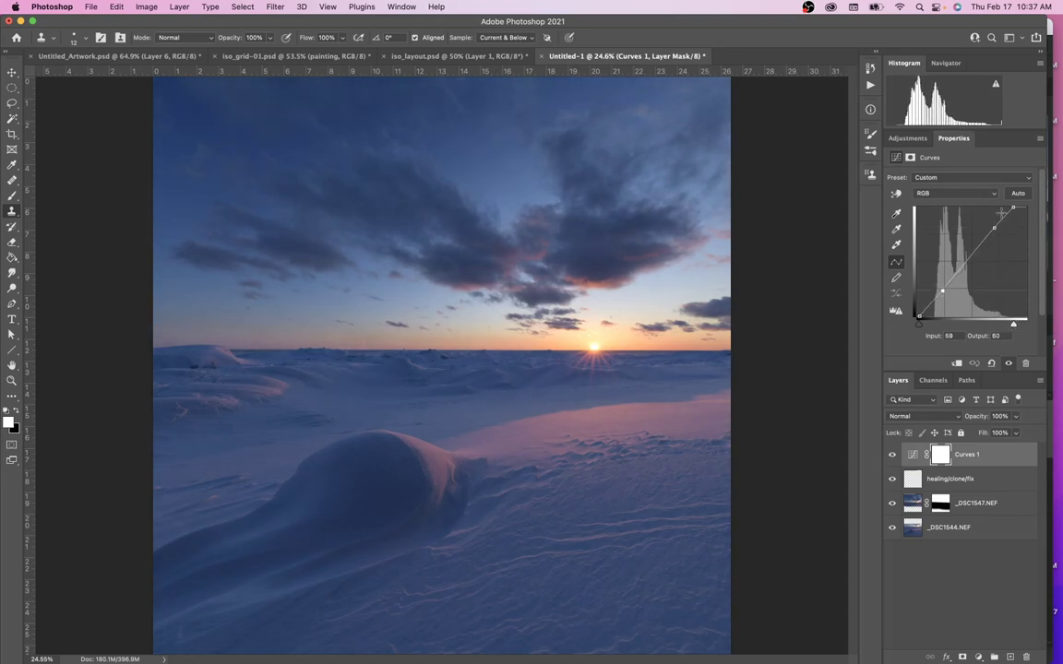
Toggle the Curves 1 layer's visibility repeatedly to compare the image before and after the tonal adjustment
click(890, 456)
click(890, 456)
click(890, 456)
click(890, 456)
click(890, 456)
click(890, 456)
click(890, 456)
click(890, 455)
click(890, 456)
click(890, 456)
click(890, 455)
click(891, 456)
click(890, 456)
click(890, 456)
click(890, 456)
click(891, 456)
Try stamping all visible layers into a new merged layer, and undo it
key(super+alt+shift+e)
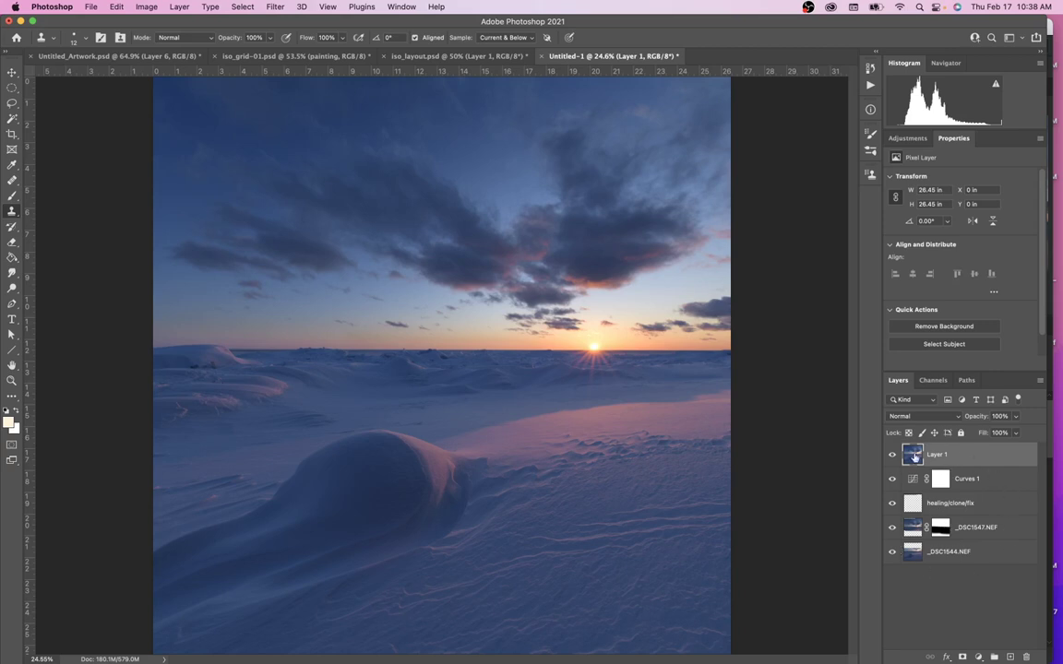
key(super+z)
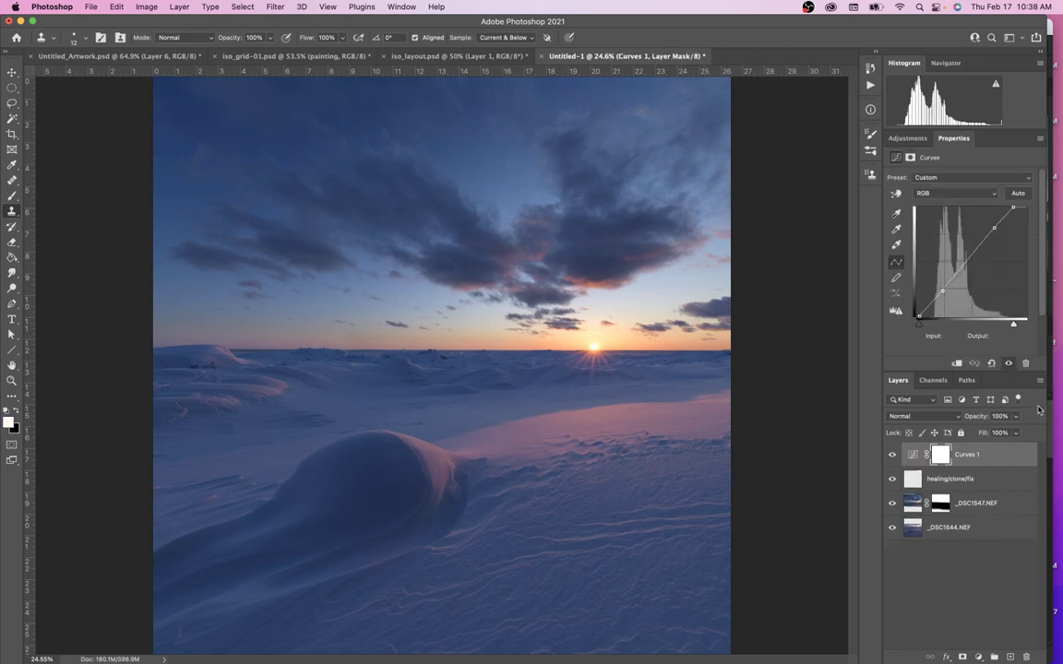
Try merging all visible layers into a single layer, and undo the merge
click(1039, 380)
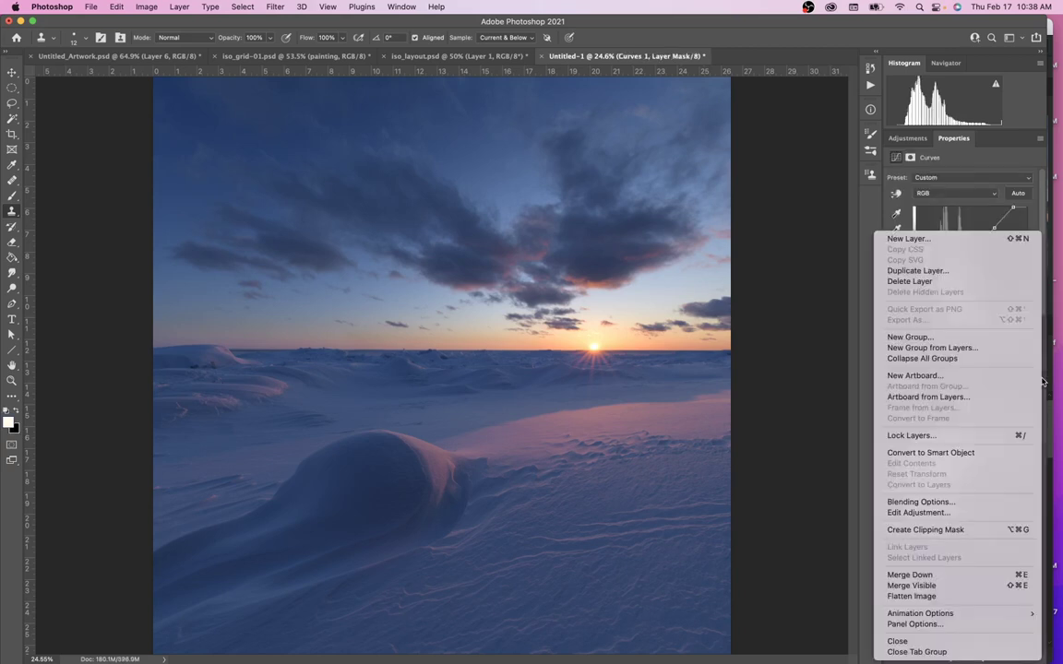
click(929, 586)
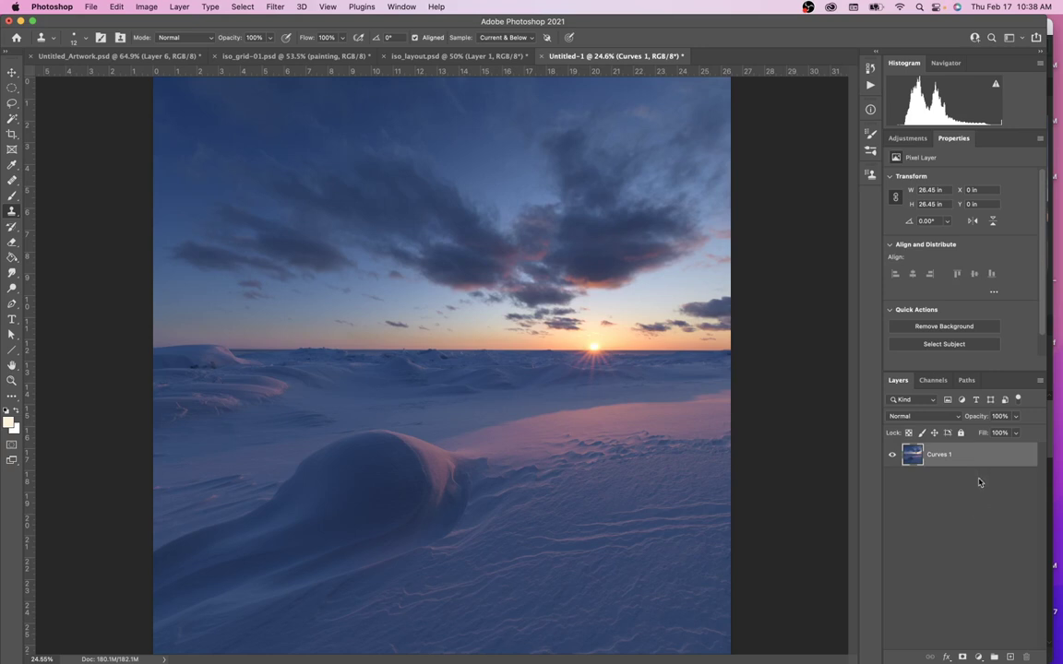
key(super+z)
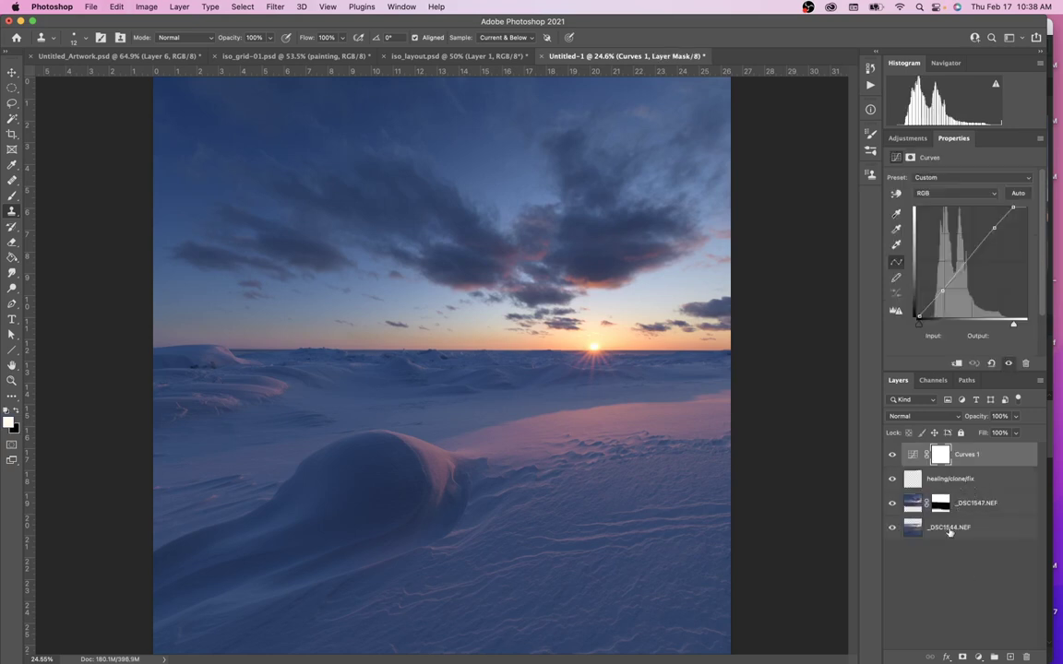
Stamp all visible layers into a new merged layer above Curves 1, keeping the original layers
click(1041, 382)
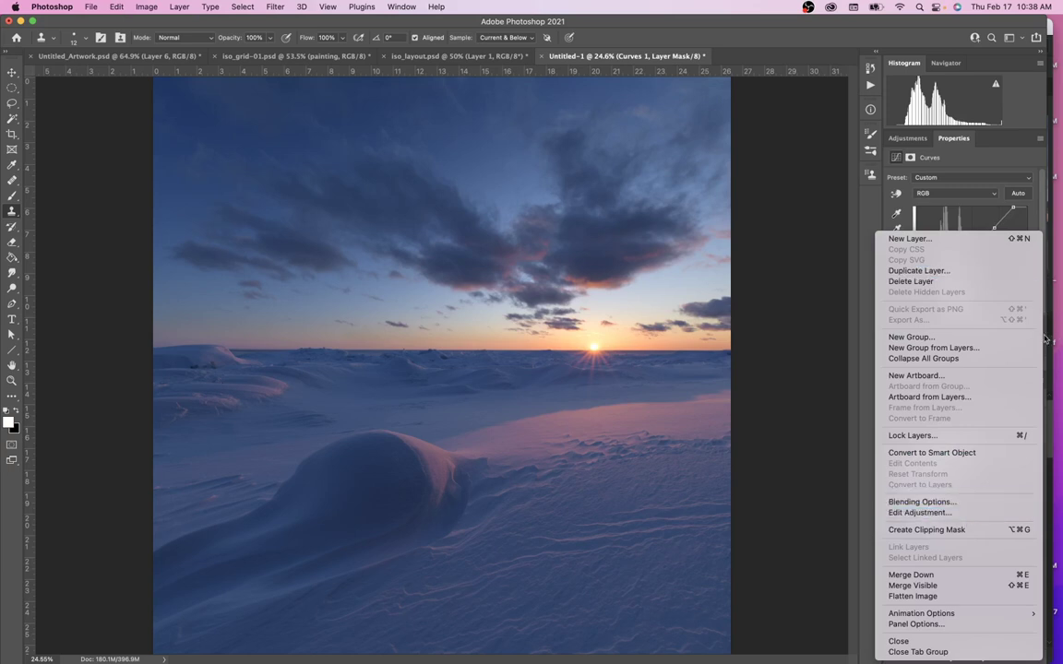
alt+click(918, 586)
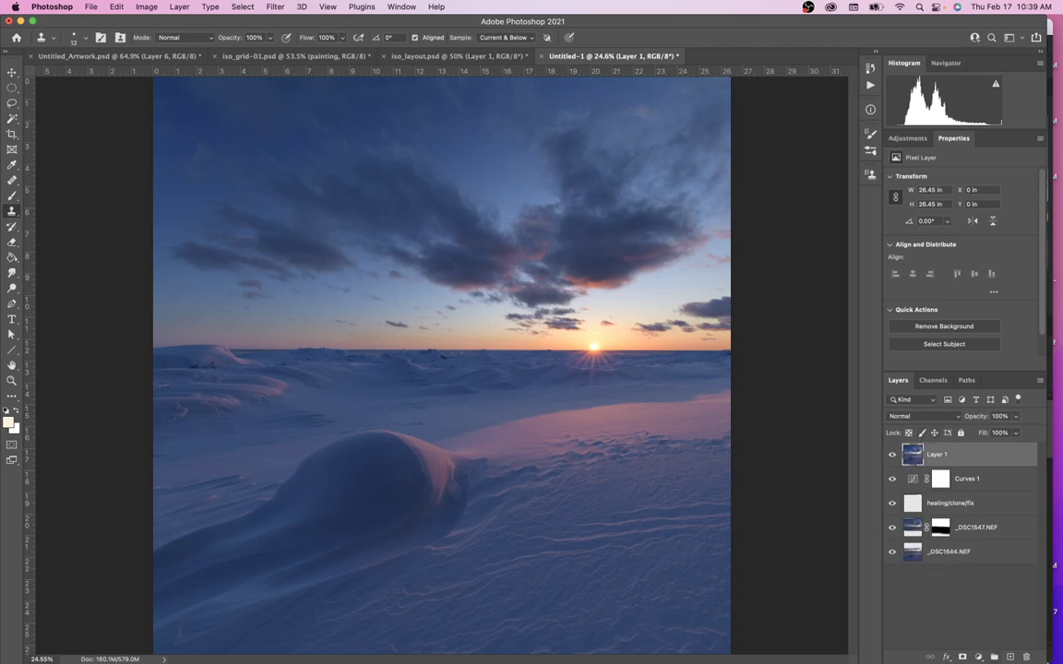
click(979, 658)
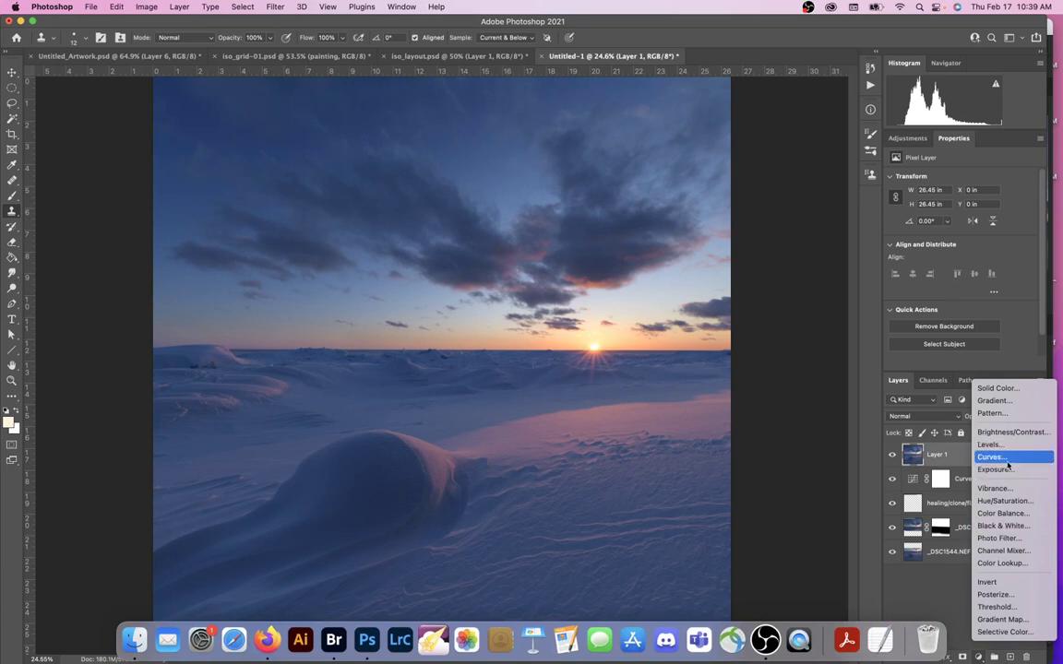
click(927, 589)
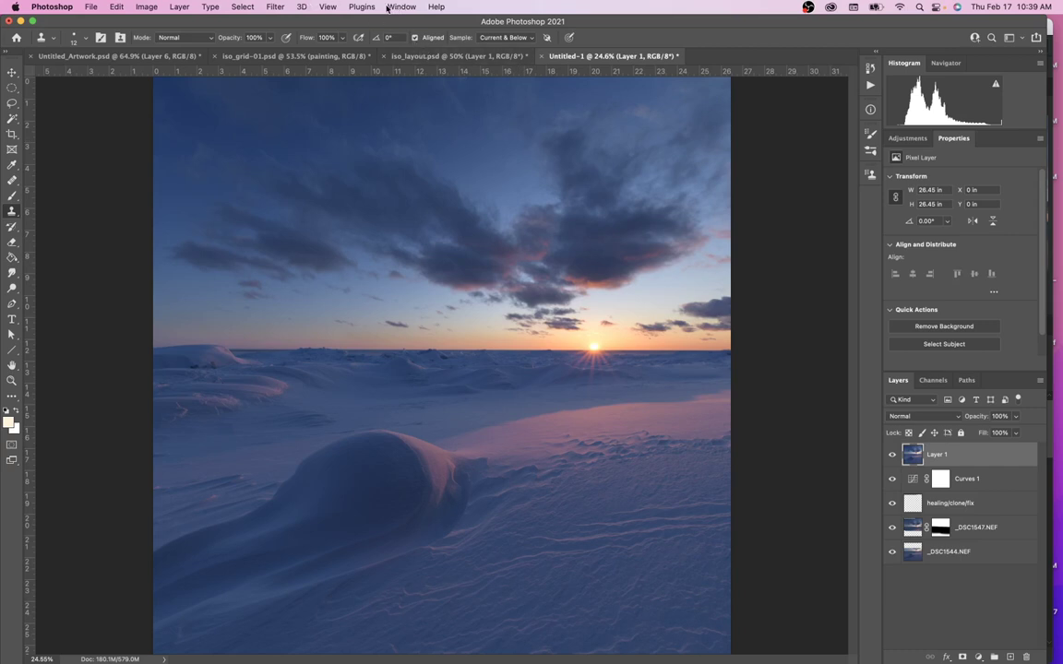
Open the Camera Raw Filter on the merged layer and set Shadows to +28 and Blacks to +24
click(273, 7)
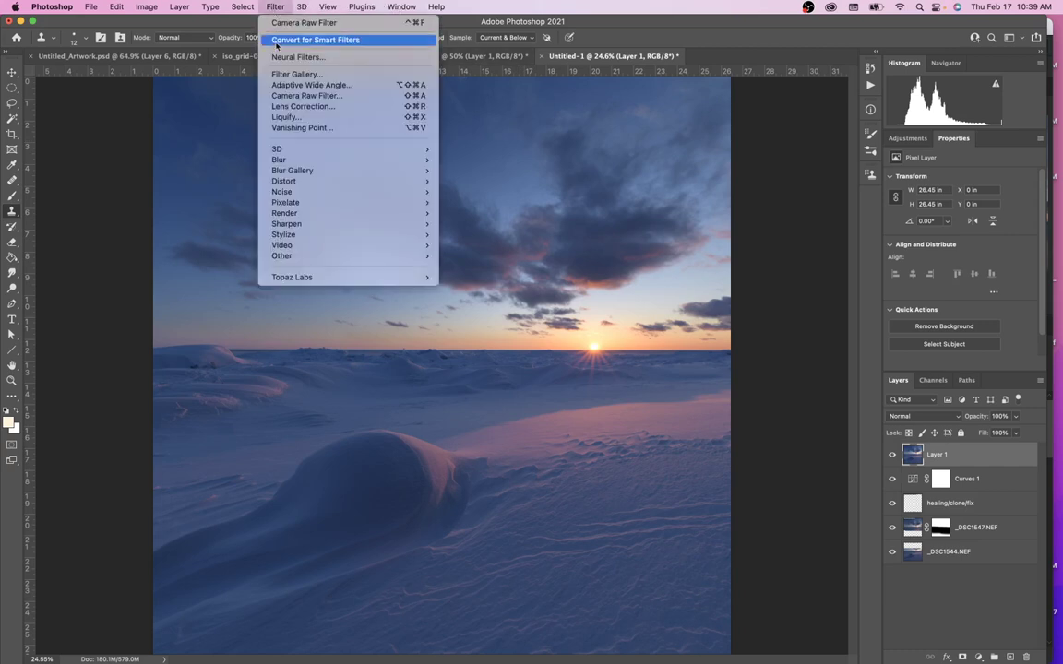
click(446, 171)
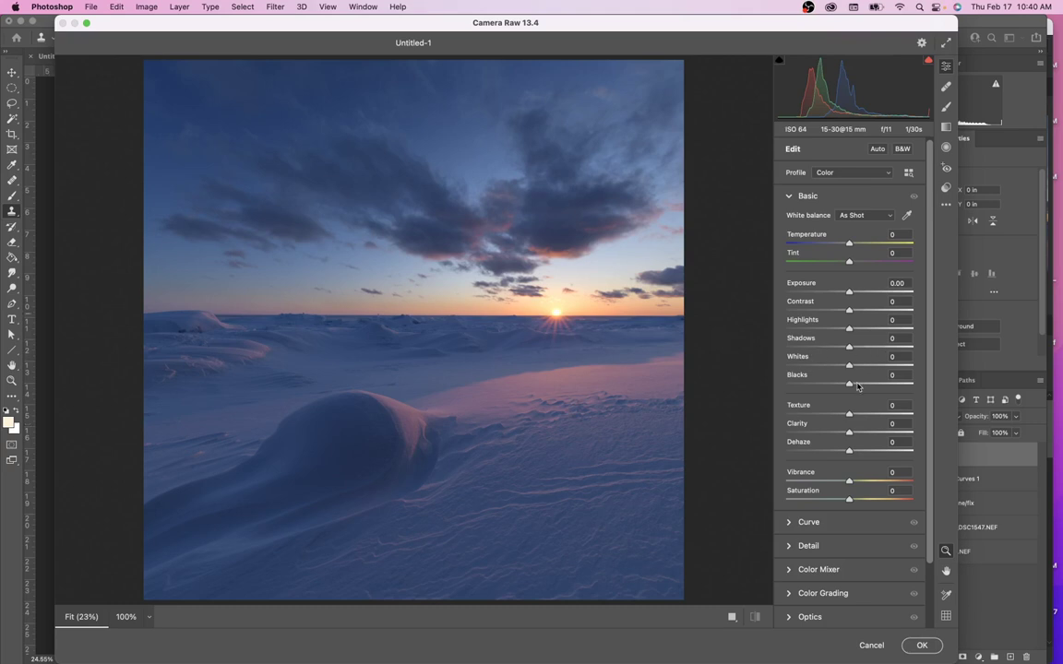
drag(856, 384, 869, 352)
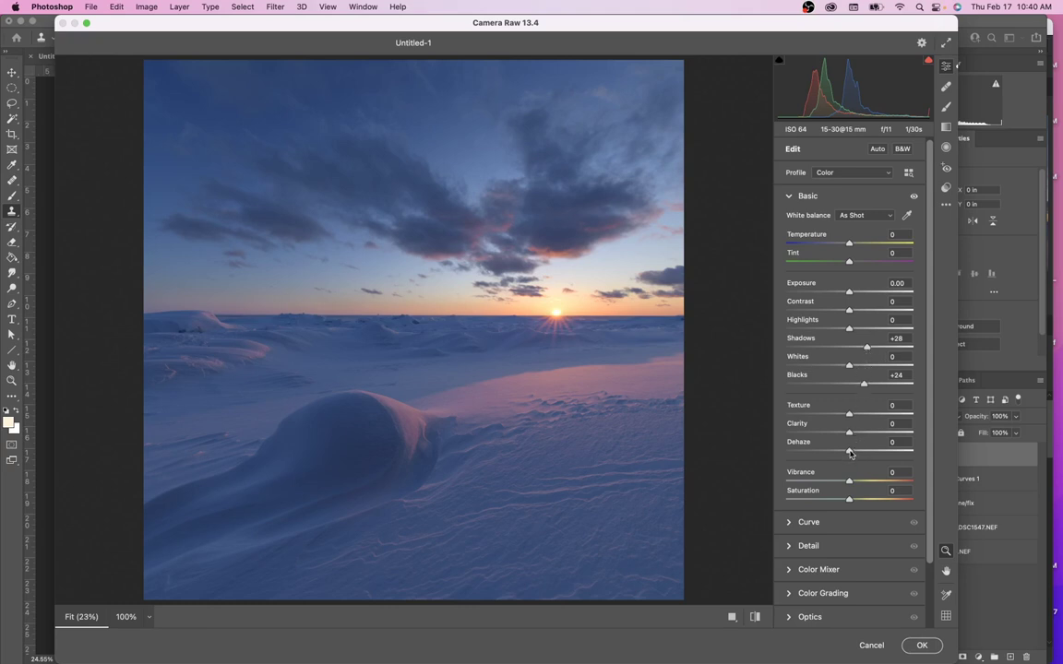
Set Dehaze to +17, Clarity to +6 and Texture to +3 in the Camera Raw basic adjustments
drag(850, 452, 865, 456)
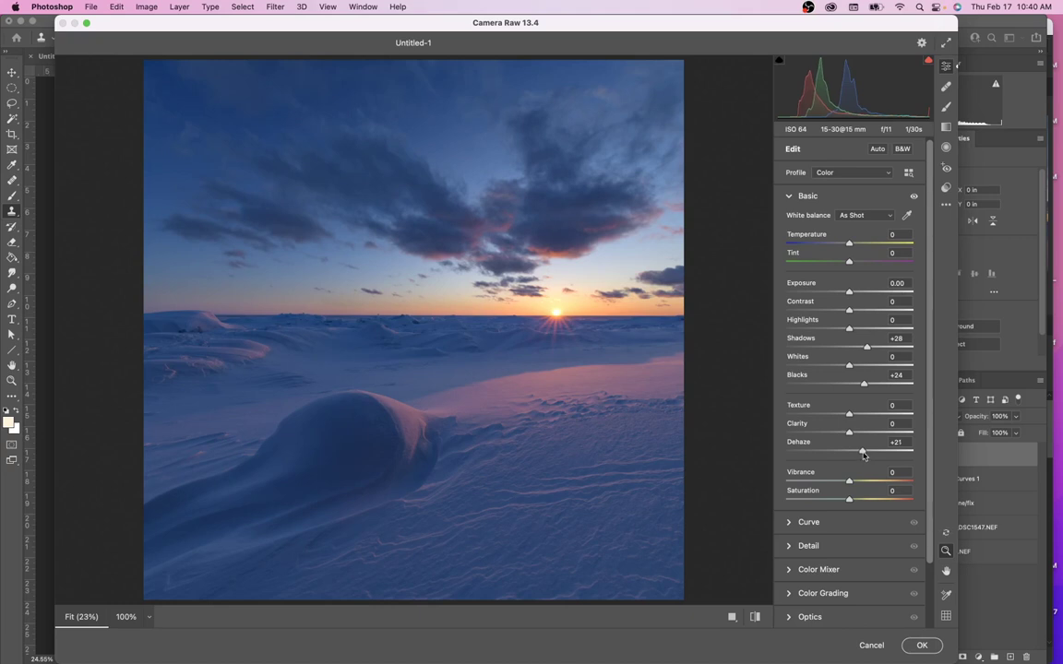
drag(861, 452, 859, 447)
key(Up)
key(Up)
key(Up)
drag(862, 452, 861, 453)
In the Color Mixer, slightly lower the saturation of the blues and raise the reds' saturation to +7
click(795, 570)
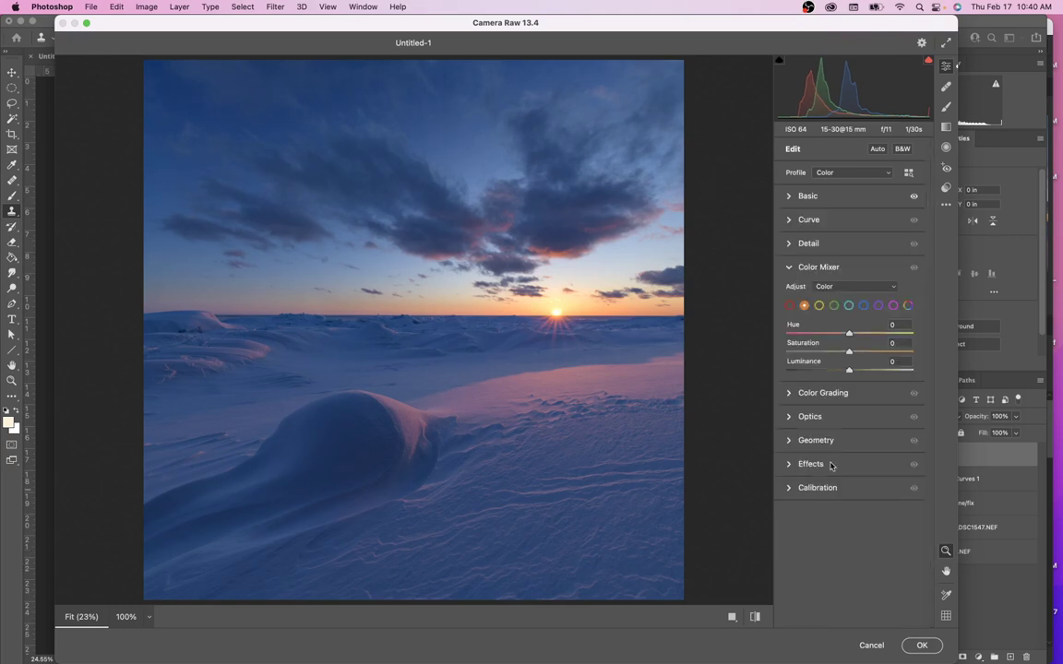
click(864, 306)
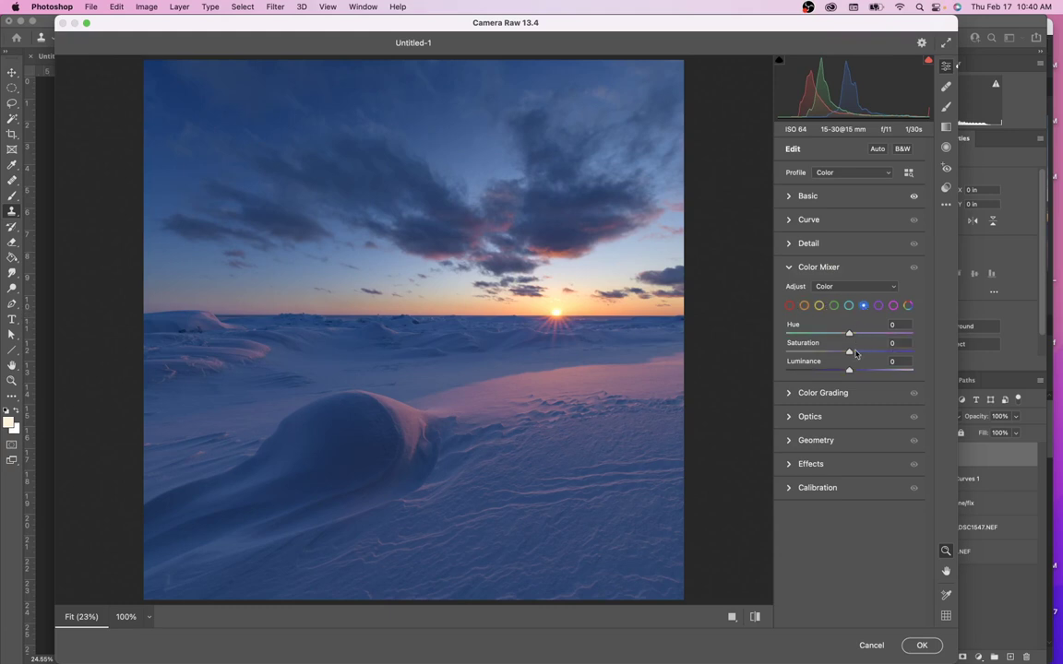
drag(849, 355, 844, 354)
click(788, 305)
drag(849, 354, 857, 354)
Adjust the purples in the Color Mixer, set the magentas' saturation to +13, and review all color channels
click(893, 306)
click(878, 306)
click(893, 306)
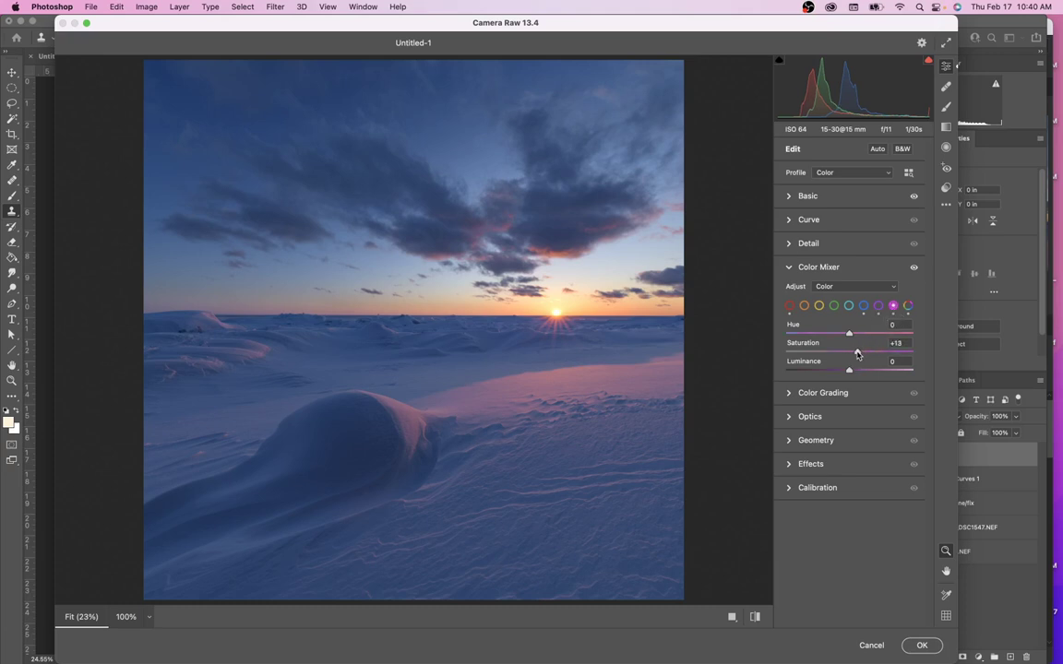
click(908, 306)
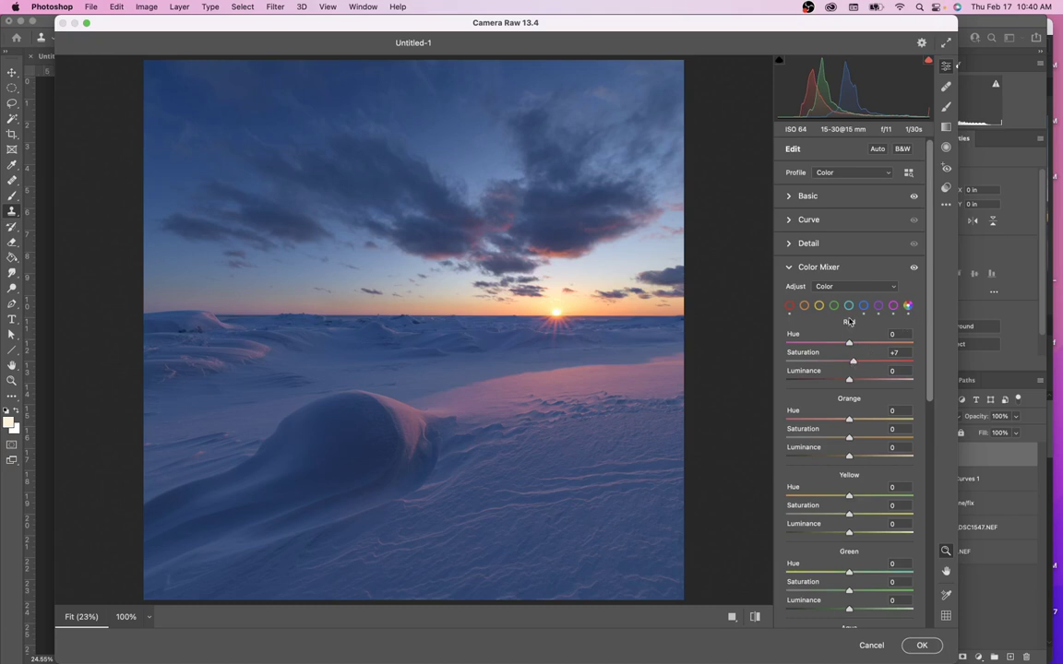
click(855, 286)
click(835, 287)
click(789, 267)
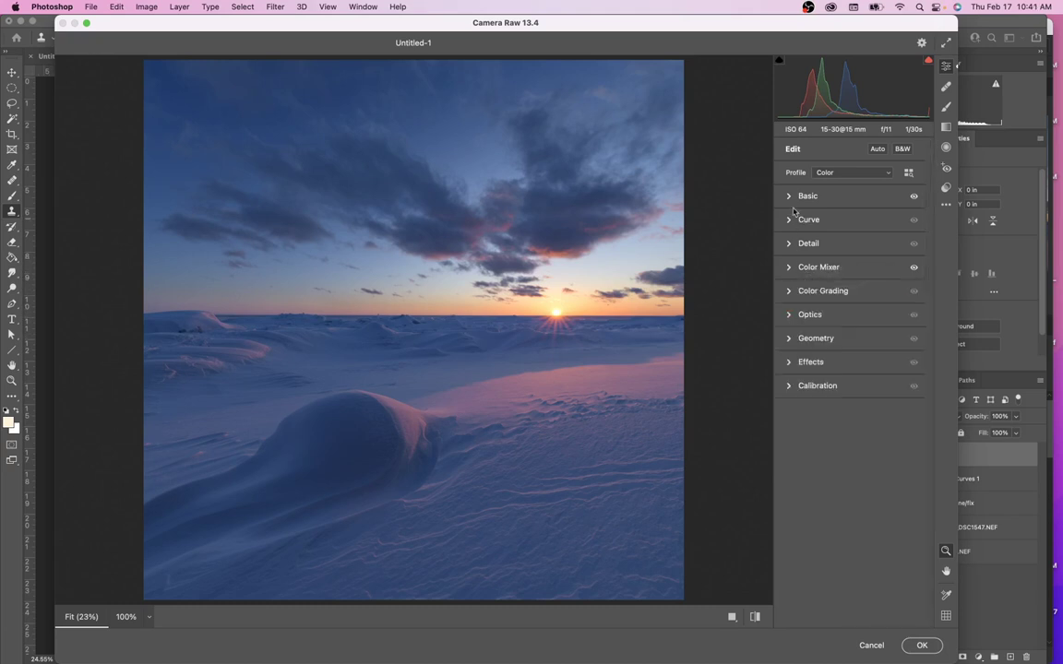
Set Vibrance to +4 and push Saturation up to +61 in the basic adjustments
click(802, 196)
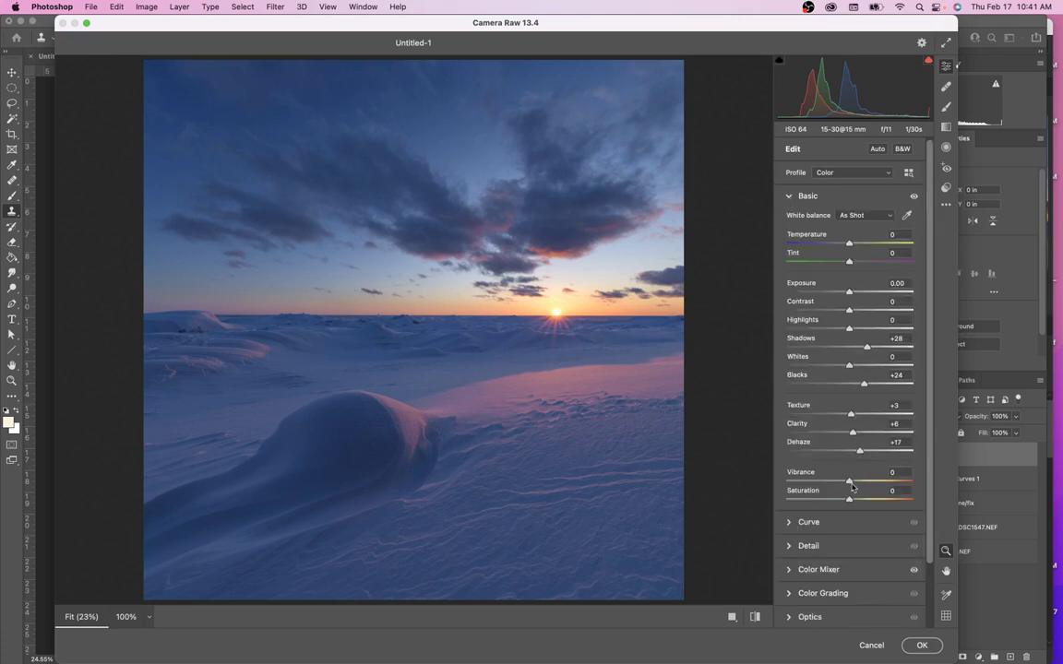
drag(849, 480, 851, 480)
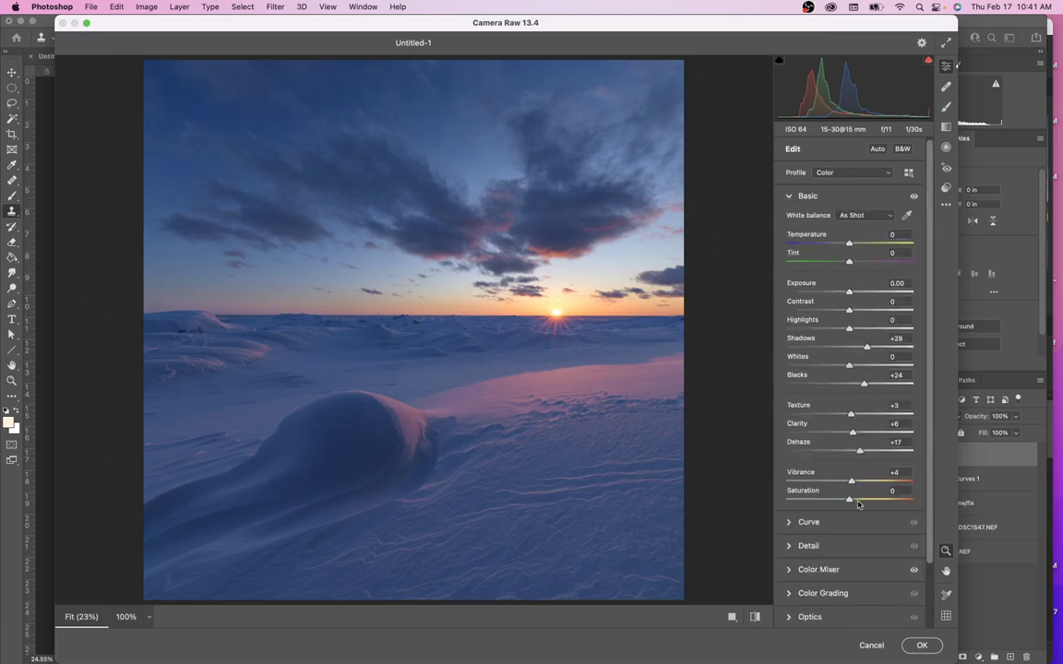
click(552, 310)
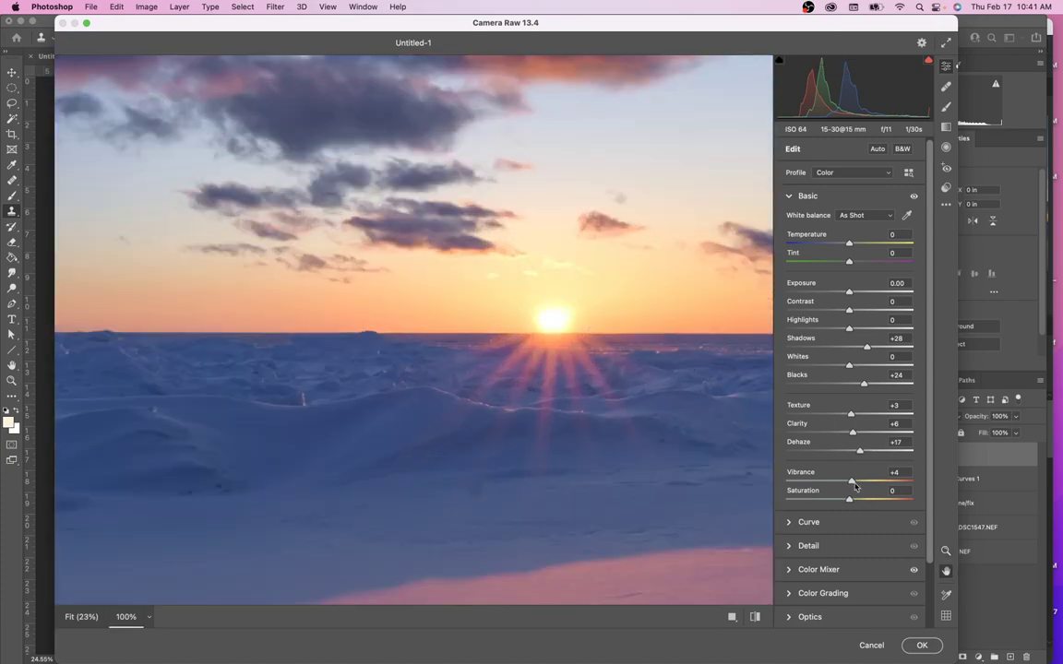
drag(850, 501, 898, 496)
drag(895, 499, 887, 501)
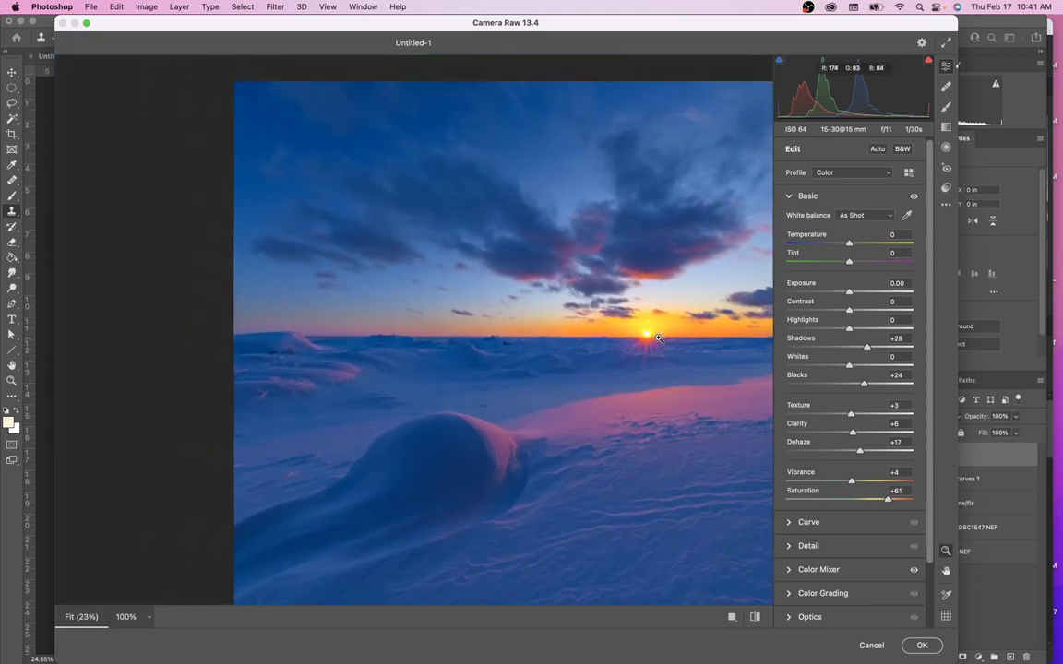
Examine the sun, horizon and clouds up close for oversaturation, and reduce Saturation to +22
drag(644, 332, 784, 350)
click(559, 366)
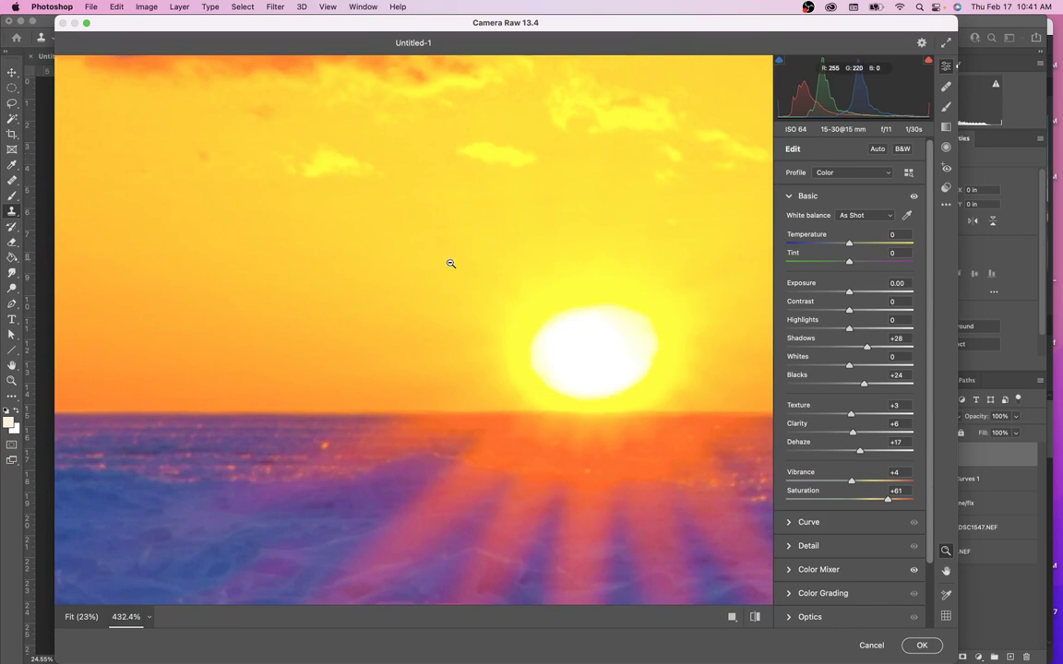
key(h)
drag(536, 327, 747, 252)
scroll(589, 419, up, 10)
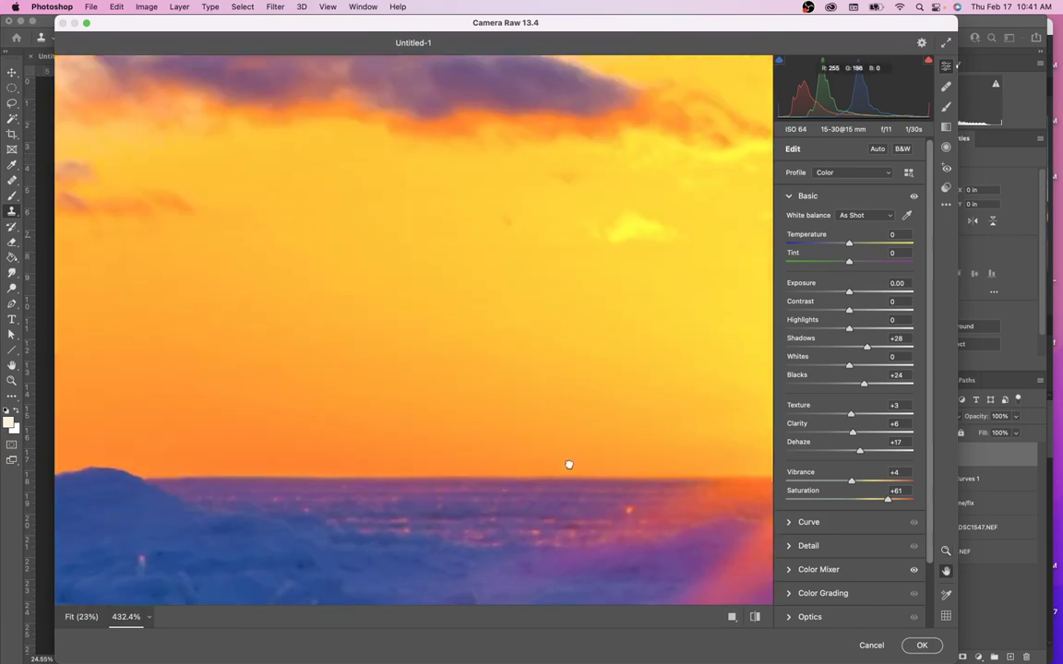
scroll(569, 391, up, 3)
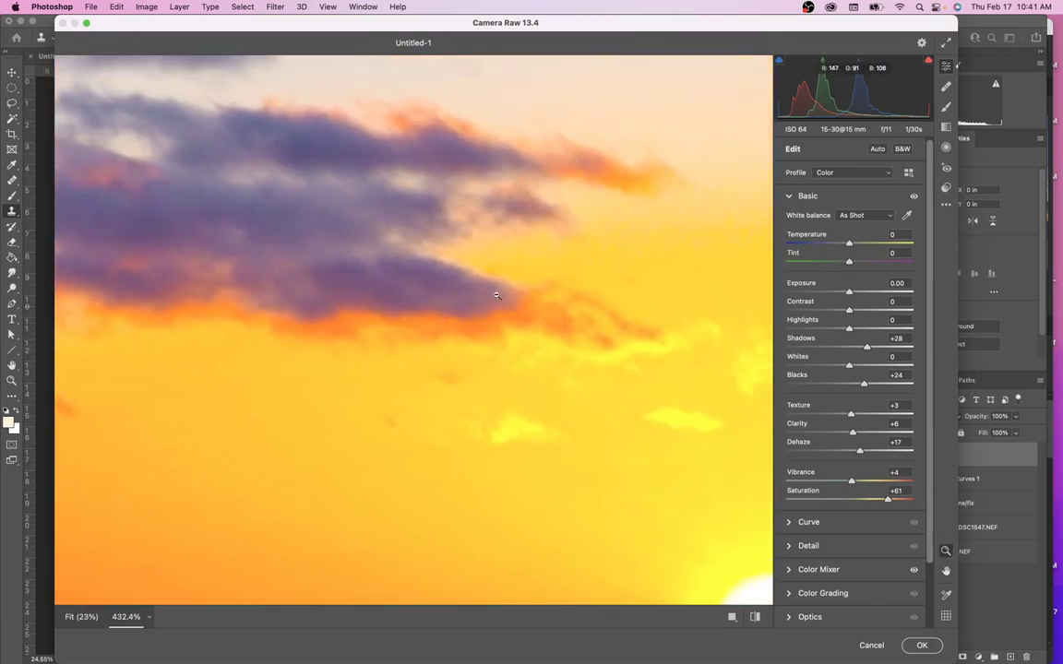
key(z)
key(super+0)
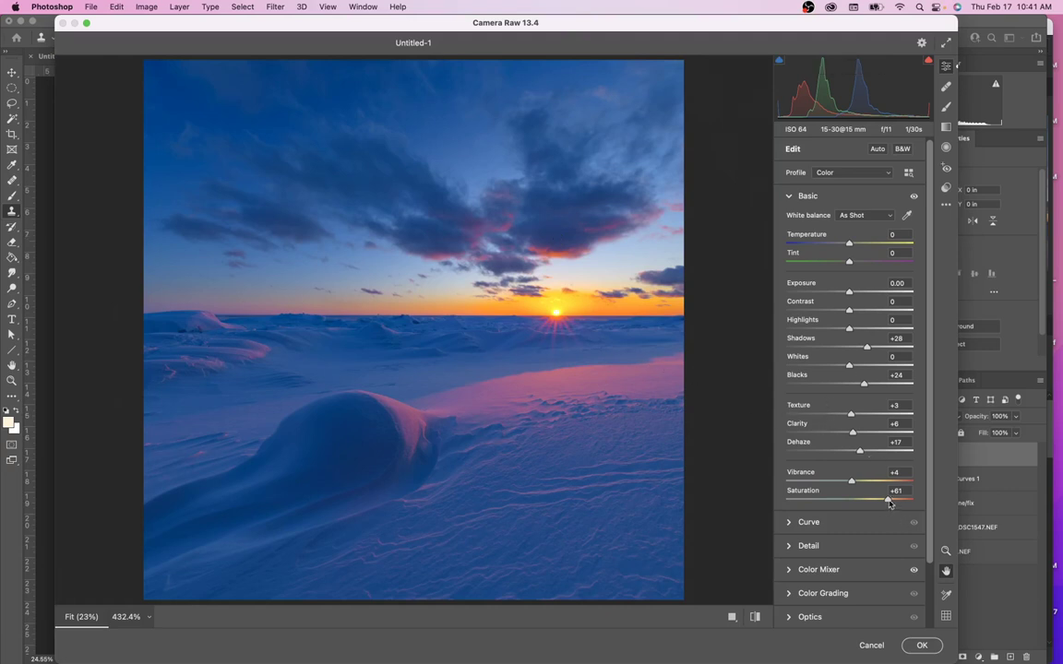
drag(882, 500, 863, 500)
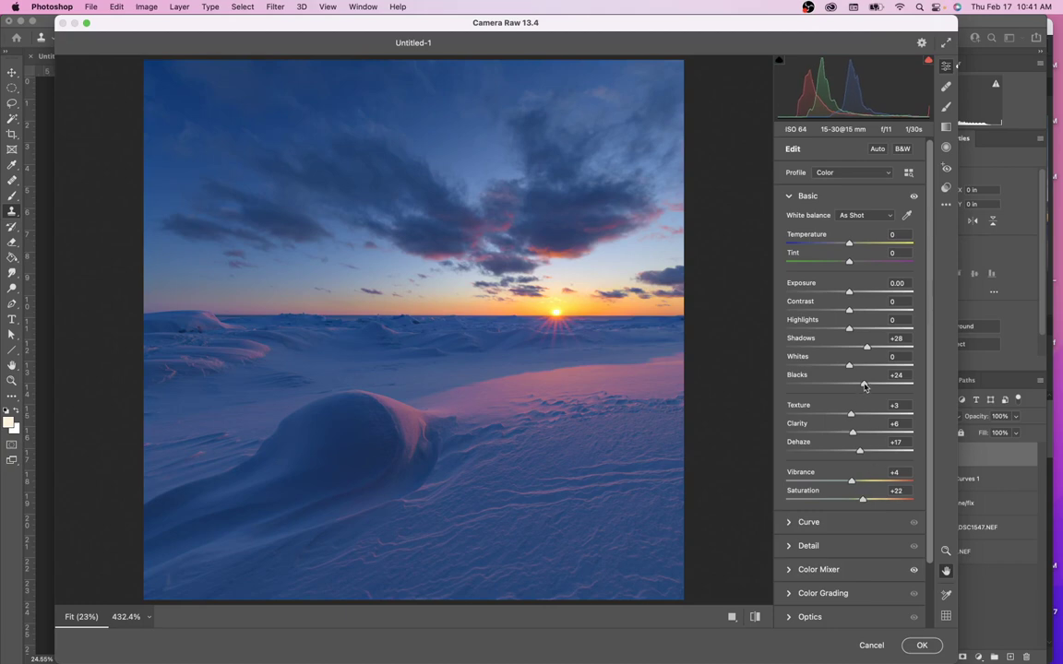
Test Blacks at -100 while inspecting the snow mound's shadow detail, and settle on Blacks +2
drag(865, 386, 756, 345)
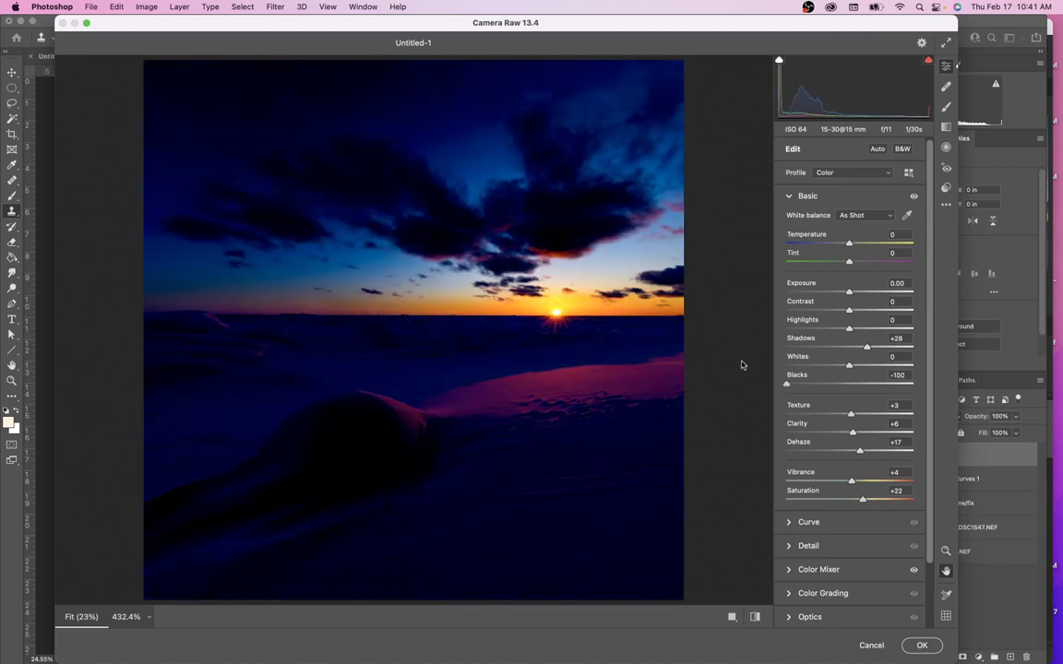
drag(349, 431, 640, 356)
key(z)
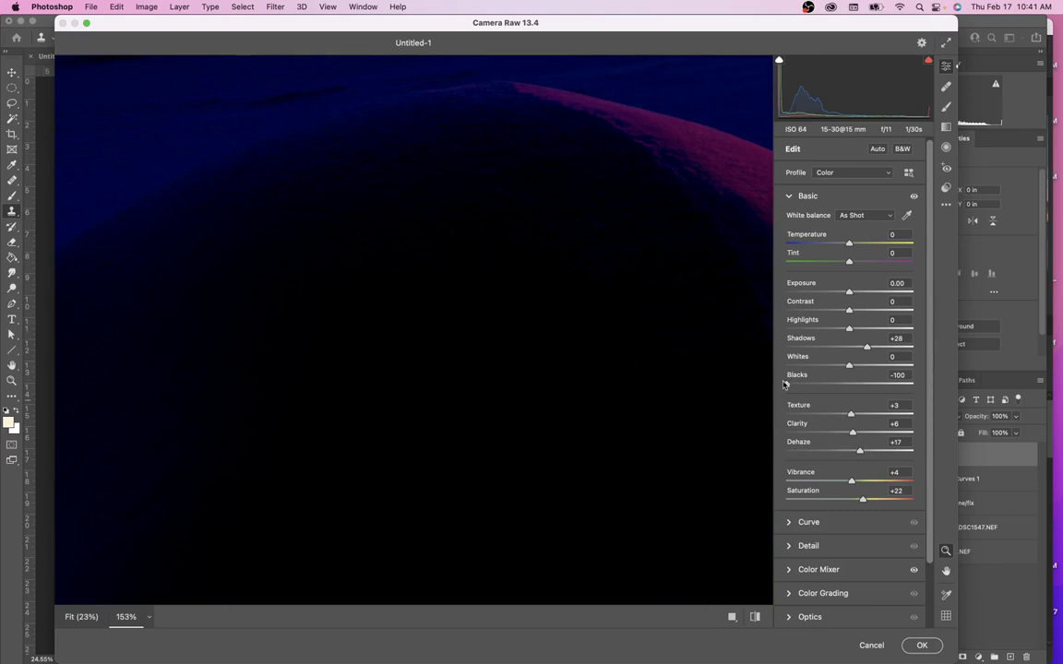
drag(787, 386, 843, 405)
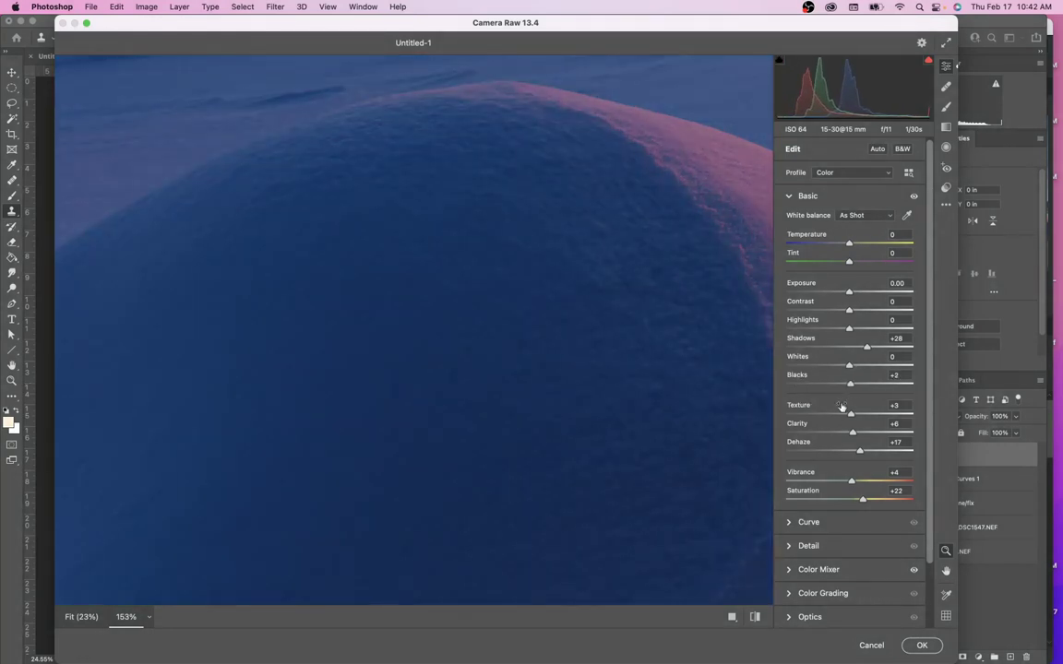
key(ctrl+0)
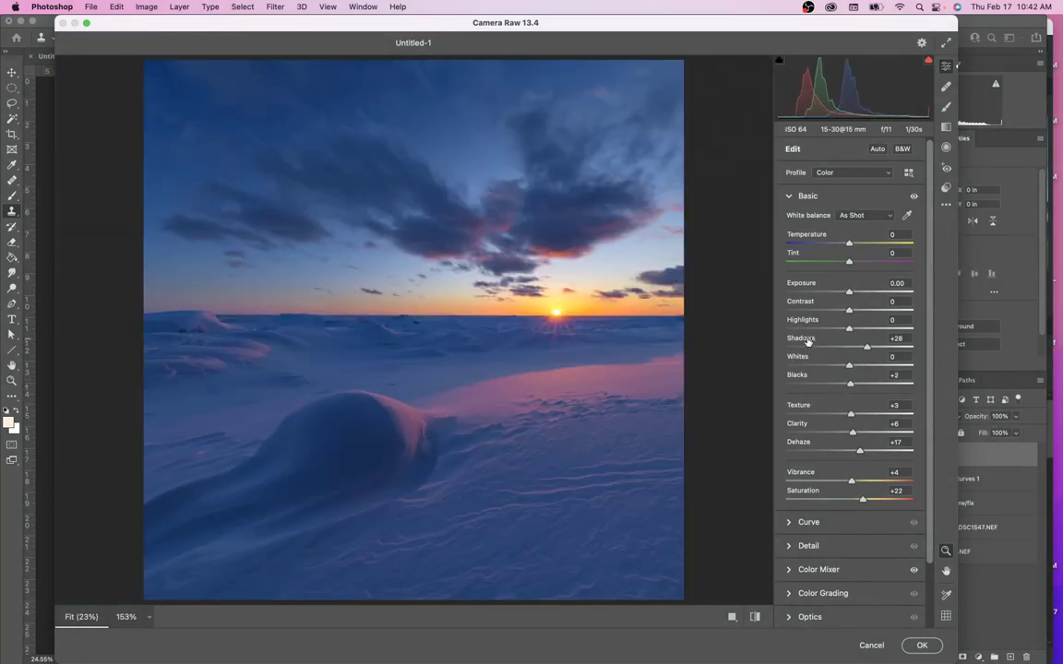
Inspect the sun and its rays up close, and apply the Camera Raw filter to the merged layer
drag(555, 315, 618, 324)
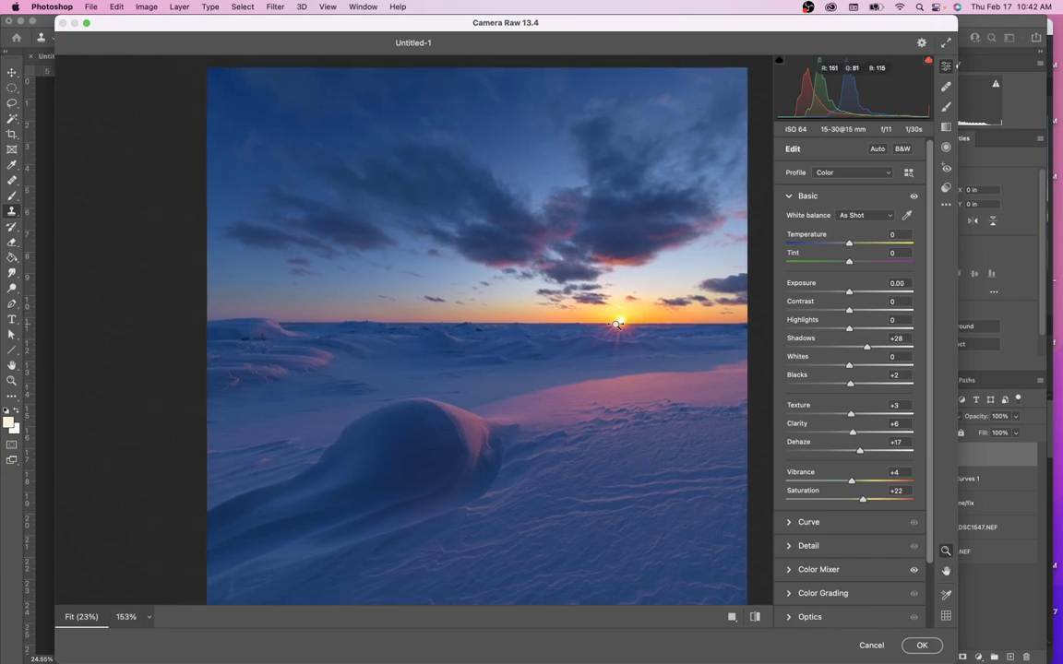
key(z)
click(618, 324)
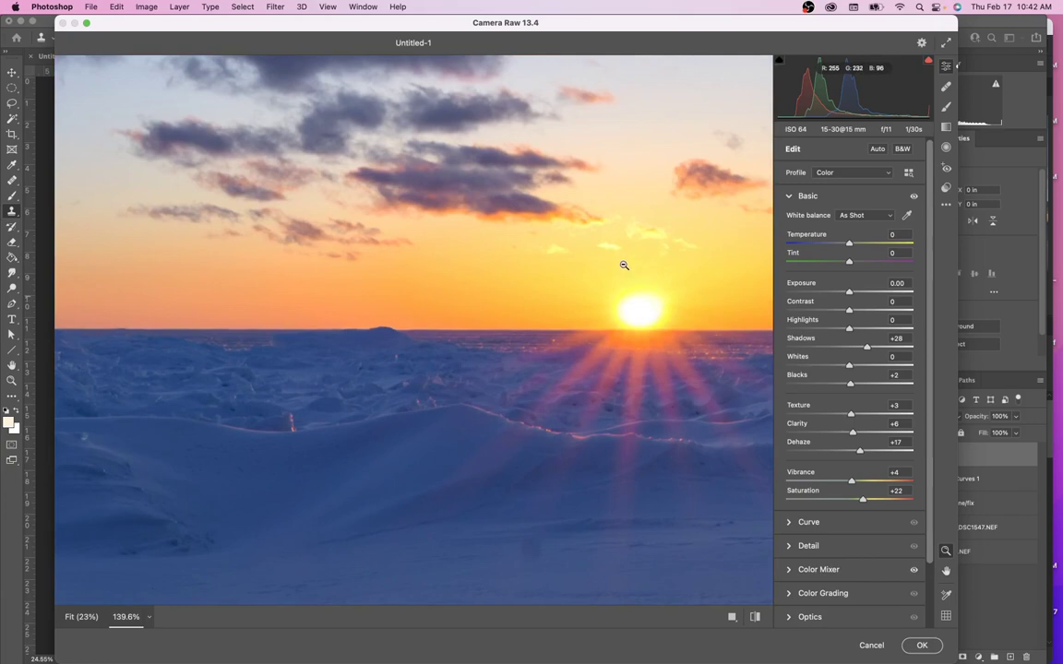
scroll(632, 319, down, 3)
scroll(632, 318, right, 3)
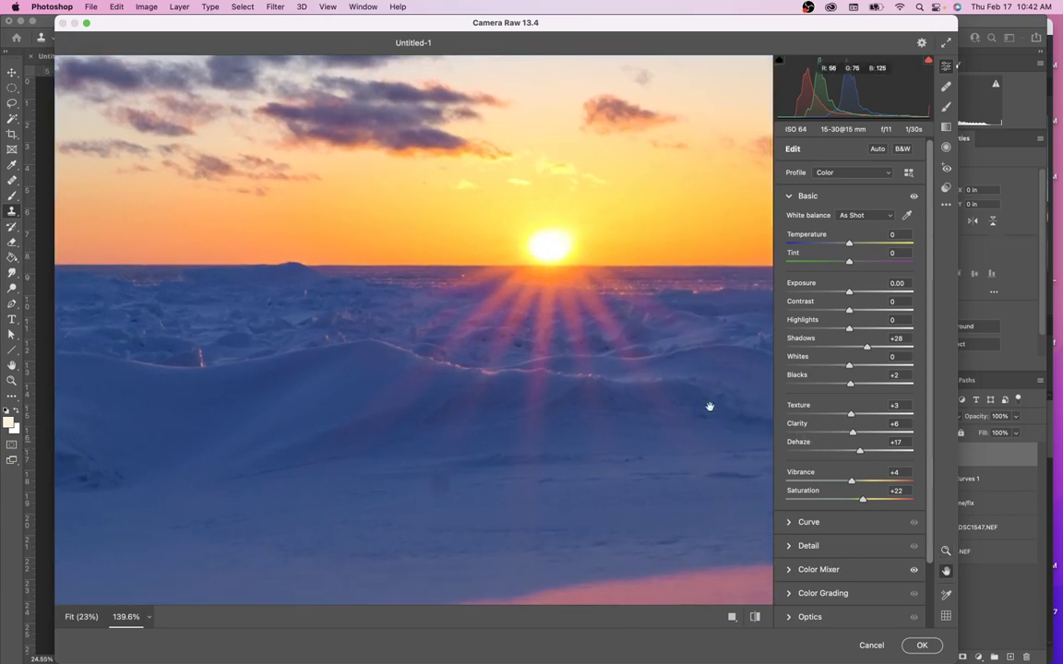
scroll(709, 406, down, 5)
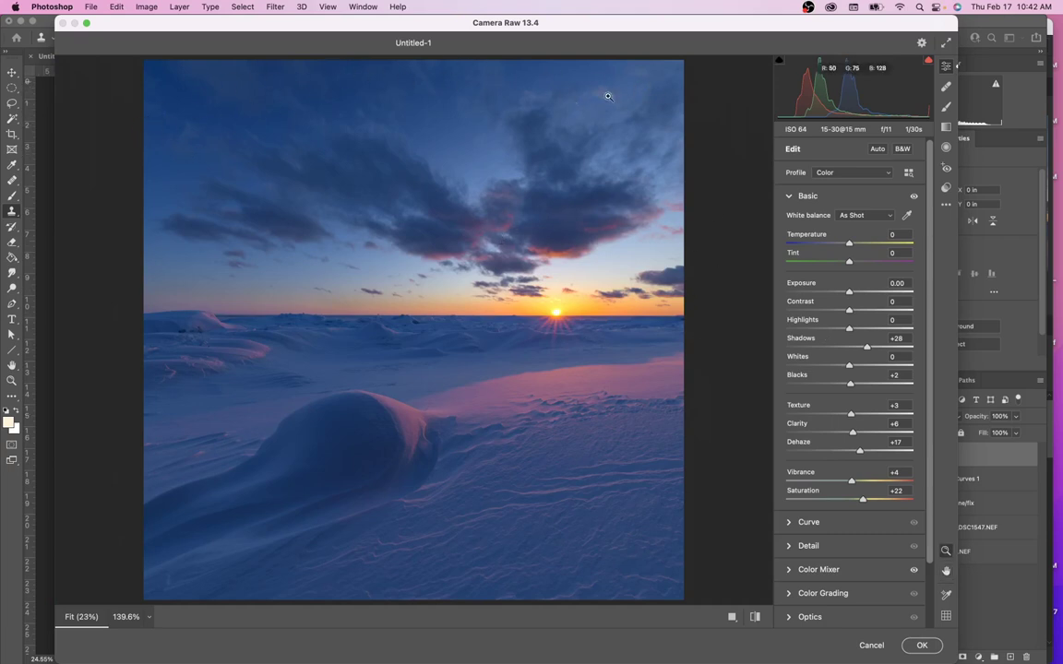
click(924, 646)
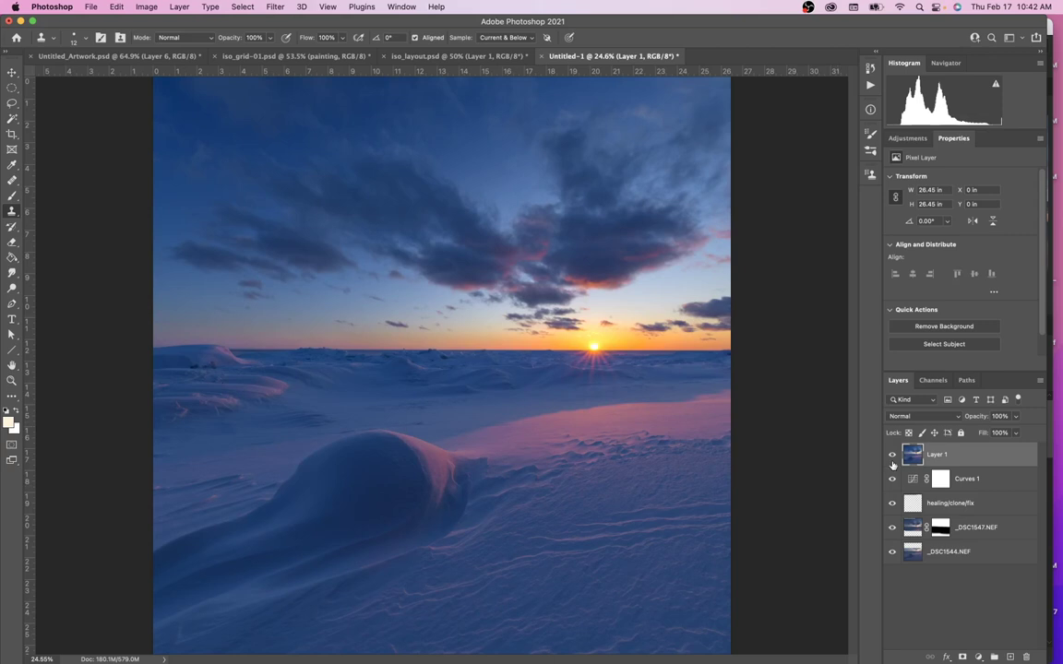
Toggle Layer 1's visibility repeatedly to compare the image with and without the Camera Raw adjustments
click(892, 461)
click(891, 462)
click(891, 461)
click(890, 460)
click(891, 459)
click(893, 458)
click(894, 457)
click(893, 458)
click(893, 458)
click(893, 459)
click(894, 457)
click(893, 458)
click(892, 460)
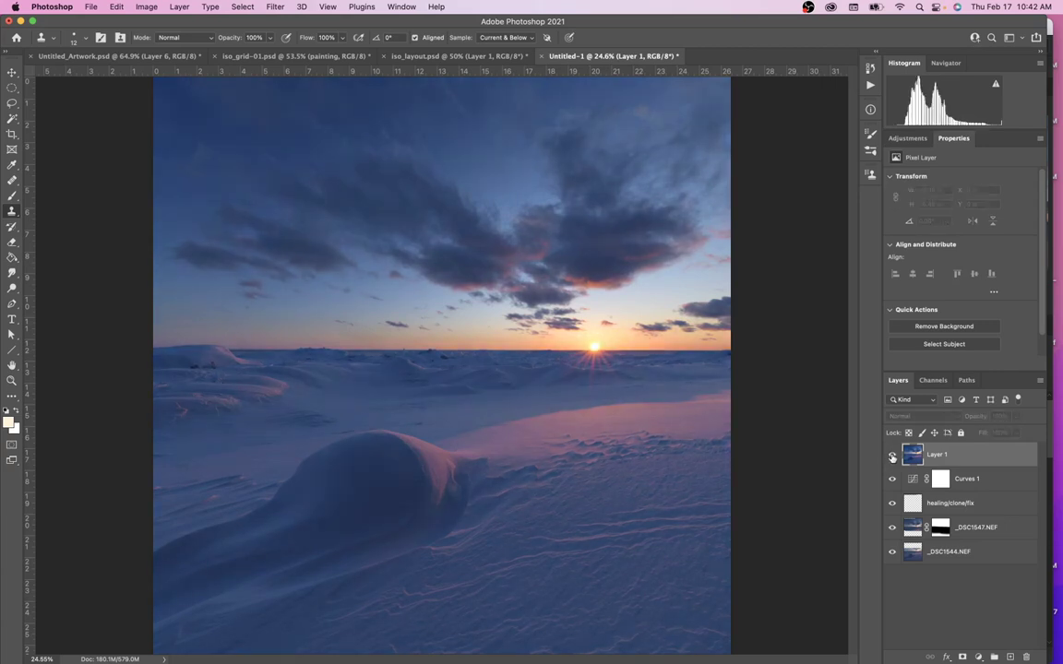
Add a layer mask to Layer 1 and fill it with black to hide the Camera Raw adjustments
click(892, 457)
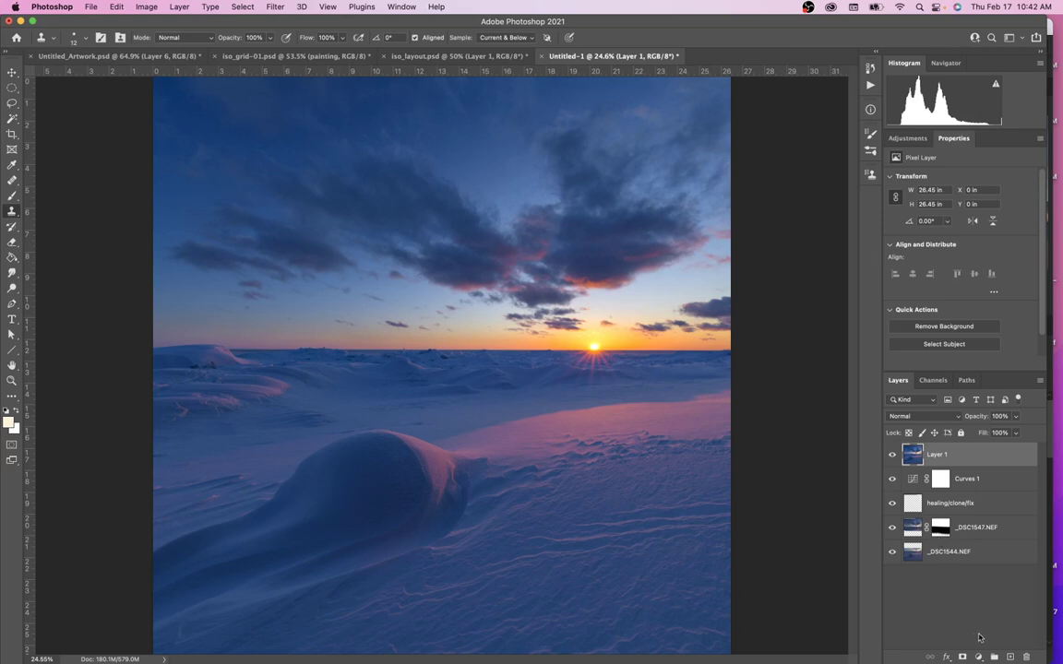
click(961, 657)
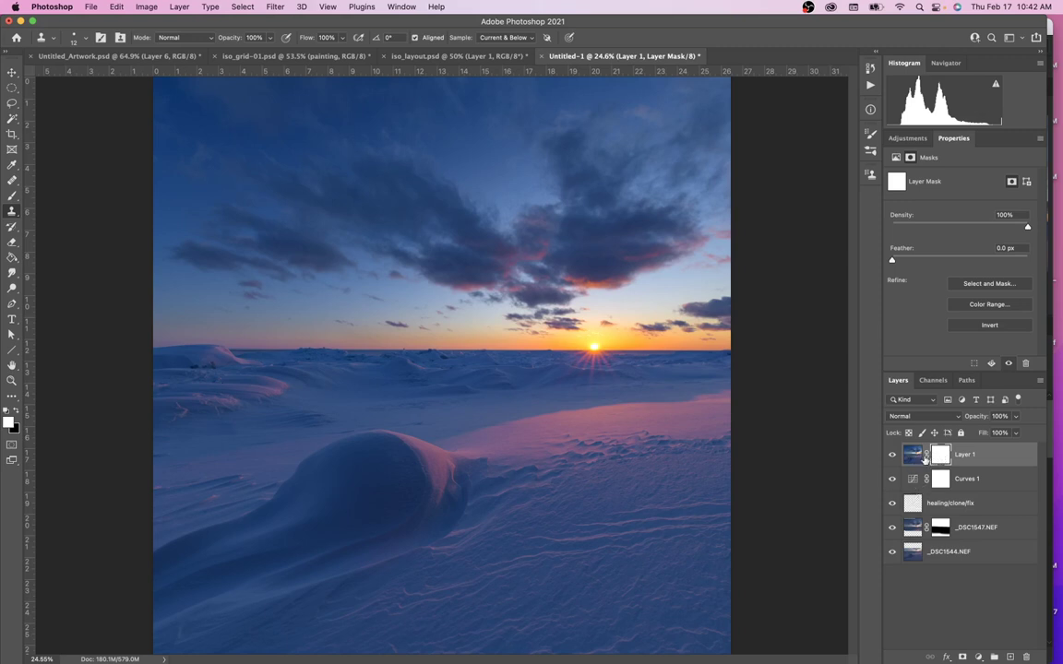
click(13, 260)
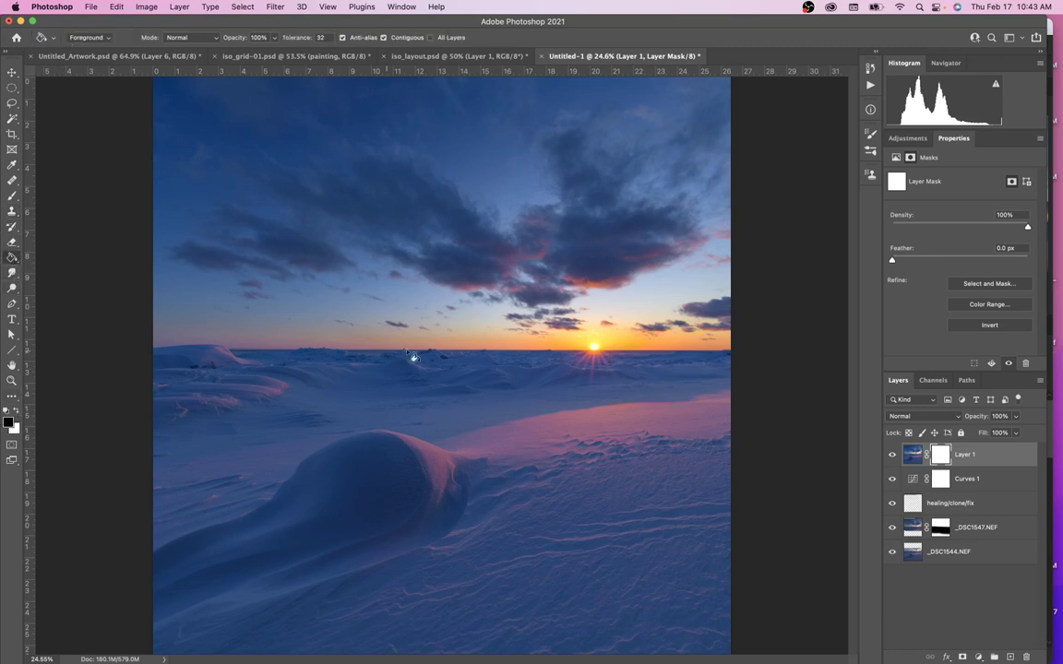
click(297, 503)
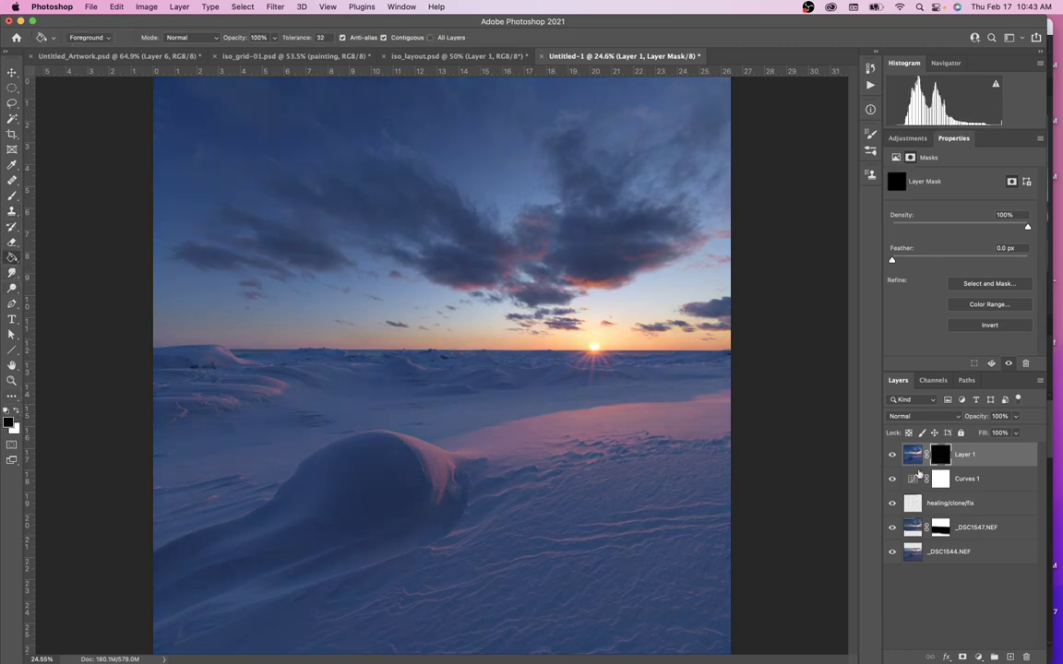
click(892, 456)
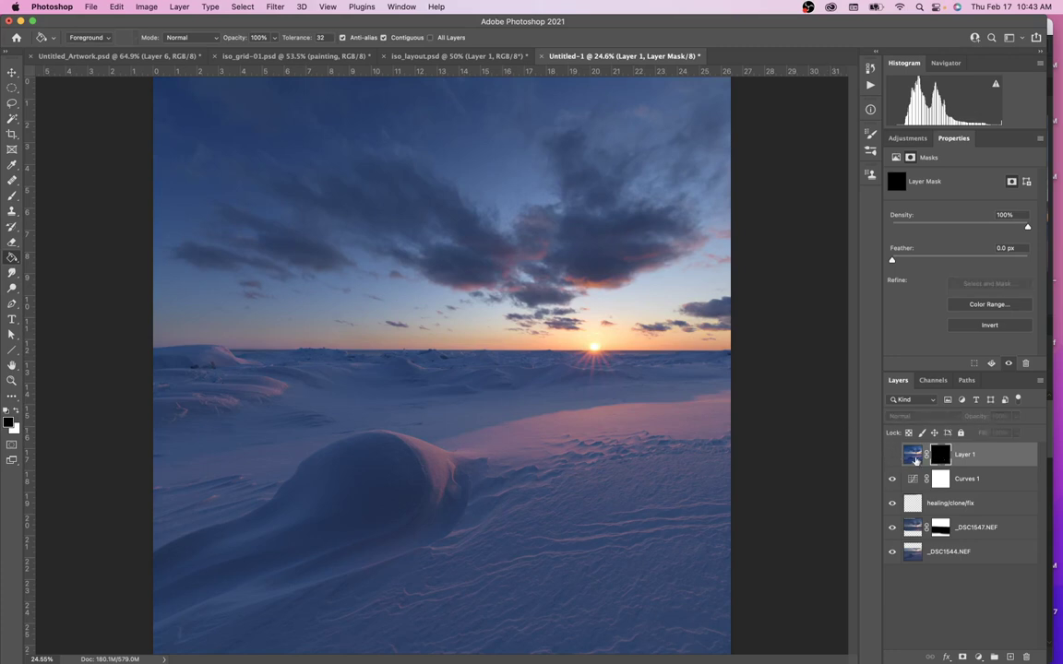
click(891, 455)
Paint white on Layer 1's mask over the upper sky with a very large soft brush at 50% opacity
click(12, 195)
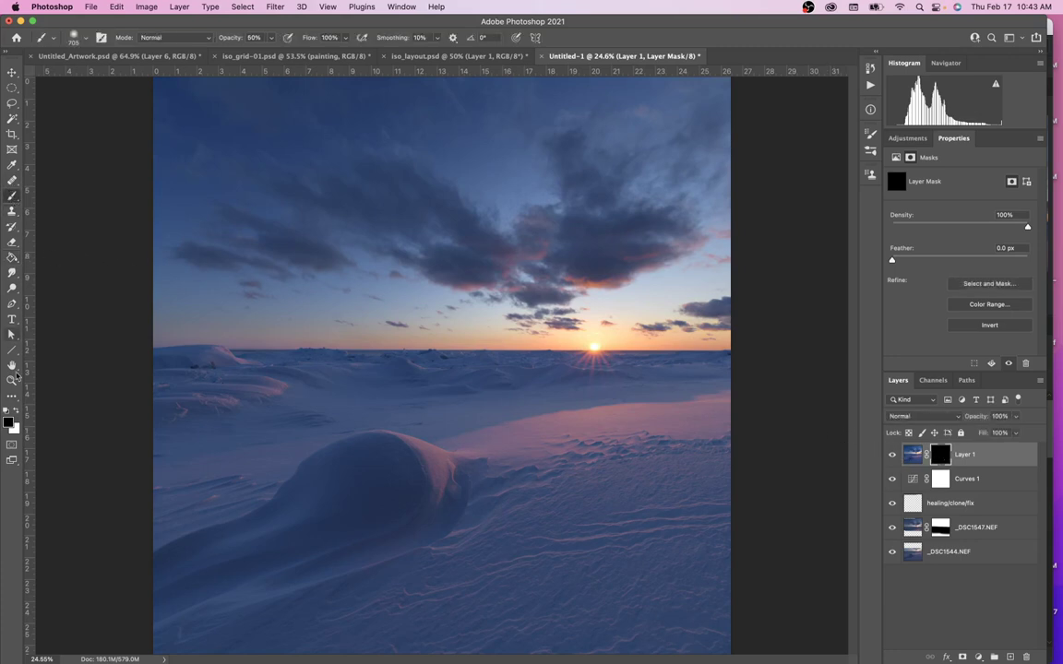
click(16, 412)
mouse_move(385, 316)
mouse_down()
mouse_move(635, 130)
mouse_move(576, 114)
mouse_move(575, 74)
mouse_move(620, 192)
mouse_up()
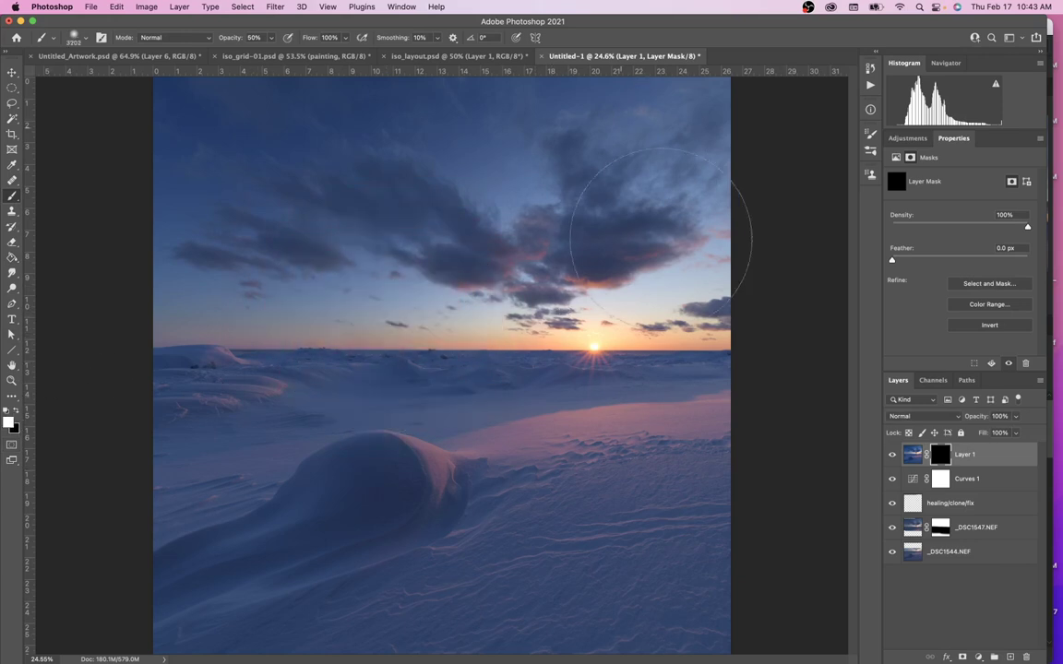
key(super+minus)
key(super+minus)
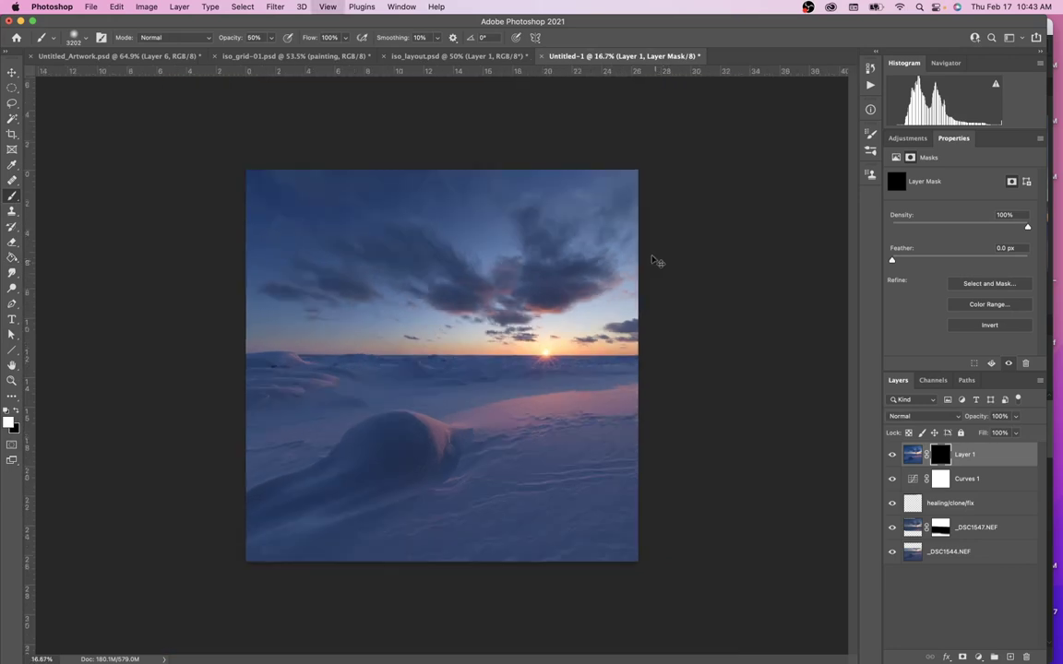
right_click(610, 261)
key(Escape)
mouse_move(540, 209)
mouse_down()
mouse_move(526, 239)
mouse_move(553, 231)
mouse_up()
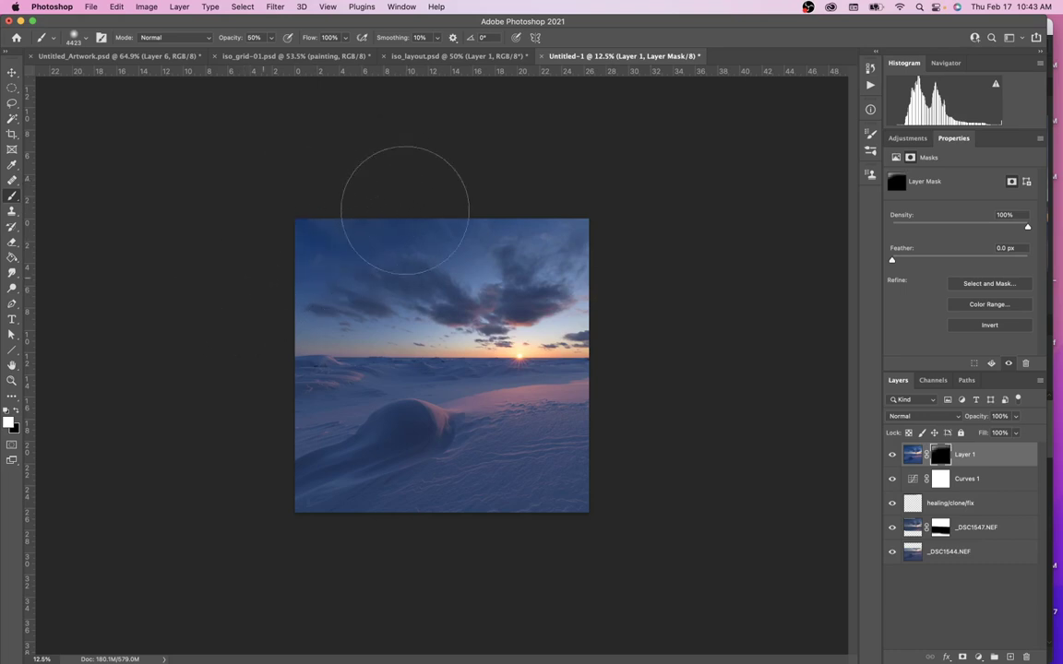
Set the brush opacity to 28% and enable Transfer with Pen Pressure control in the brush settings
drag(270, 38, 258, 58)
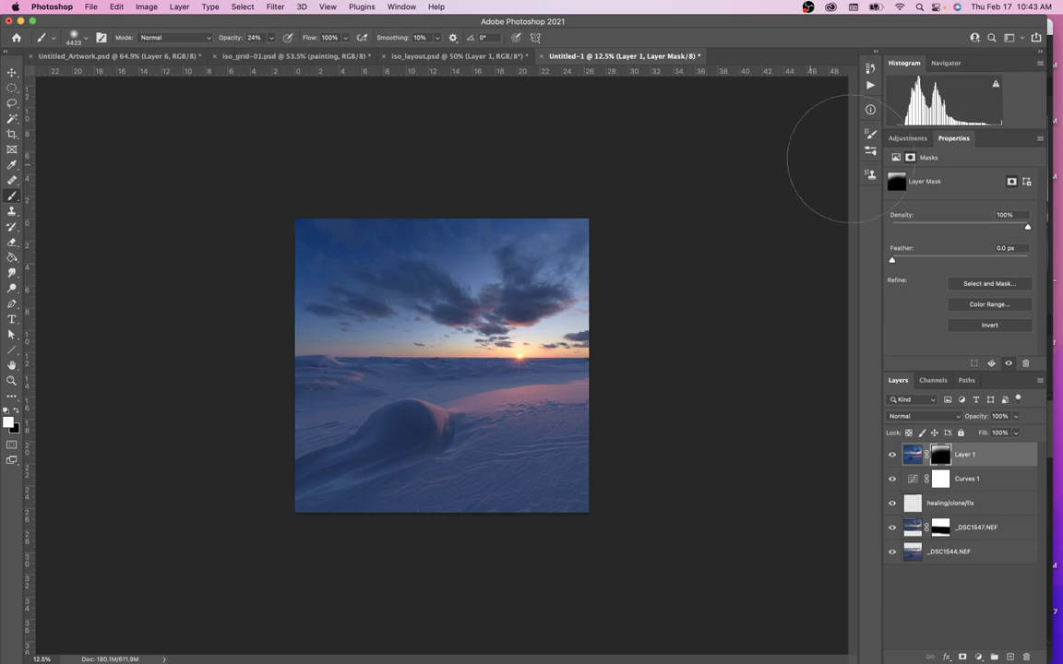
click(870, 134)
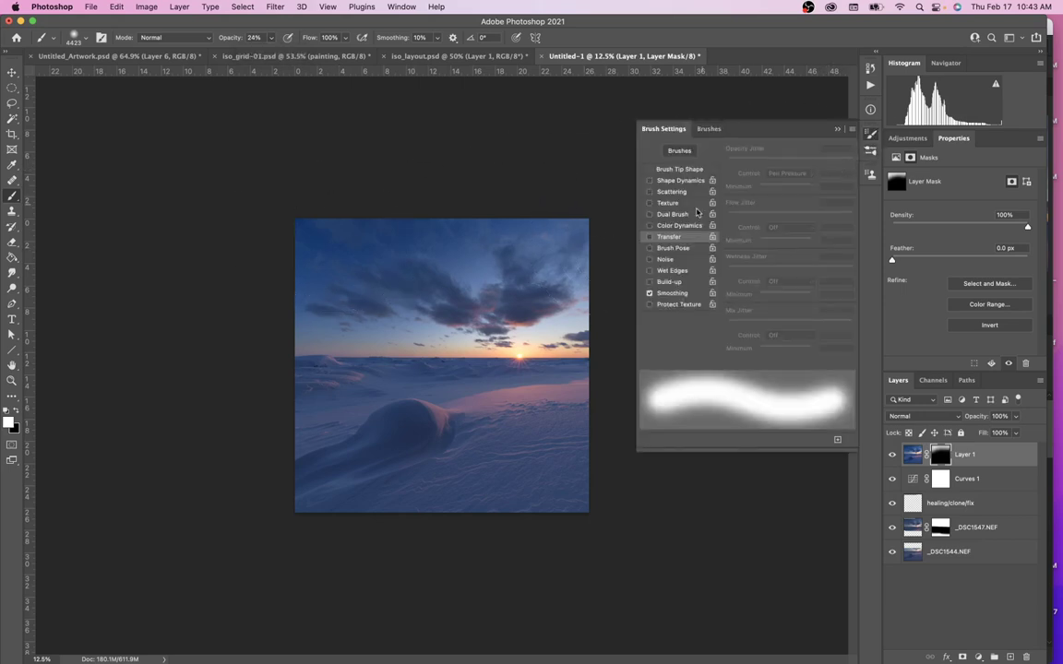
click(684, 182)
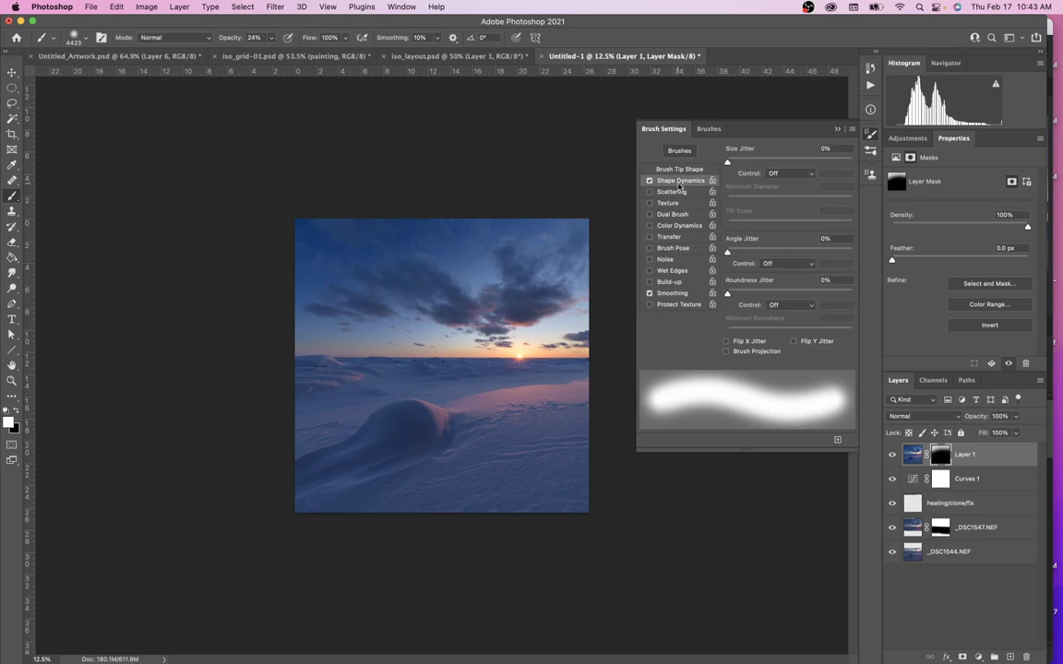
click(651, 181)
click(650, 237)
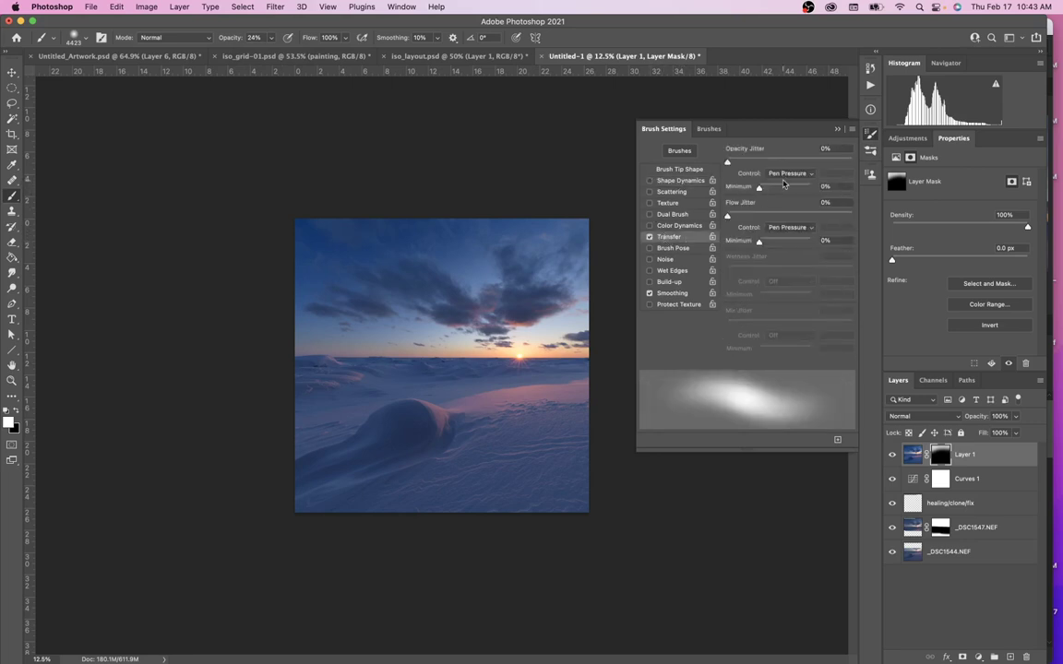
click(836, 130)
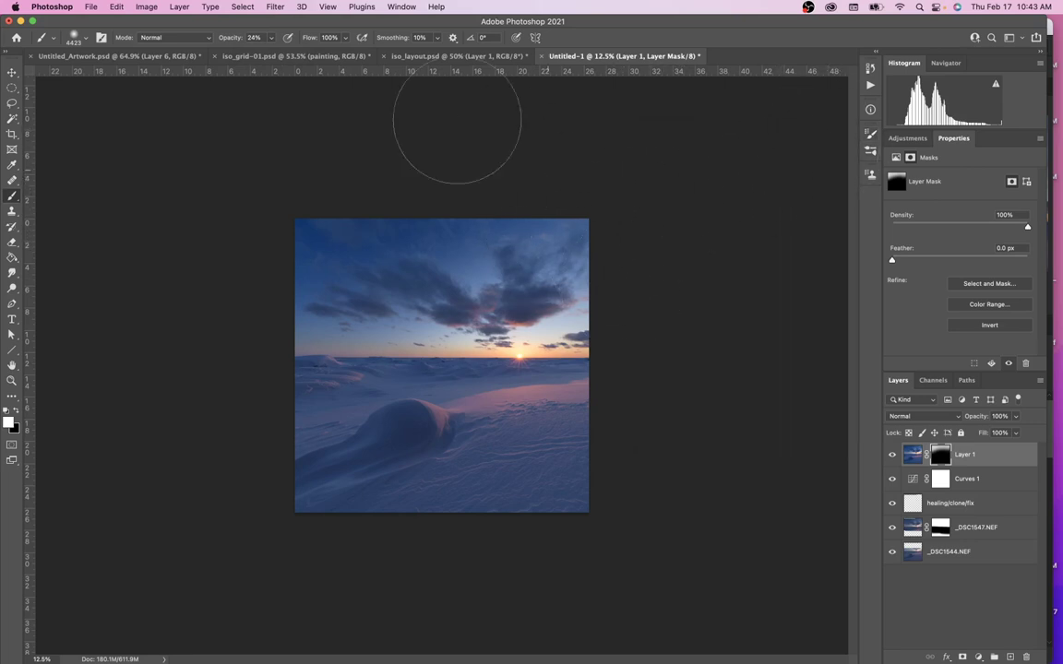
click(273, 42)
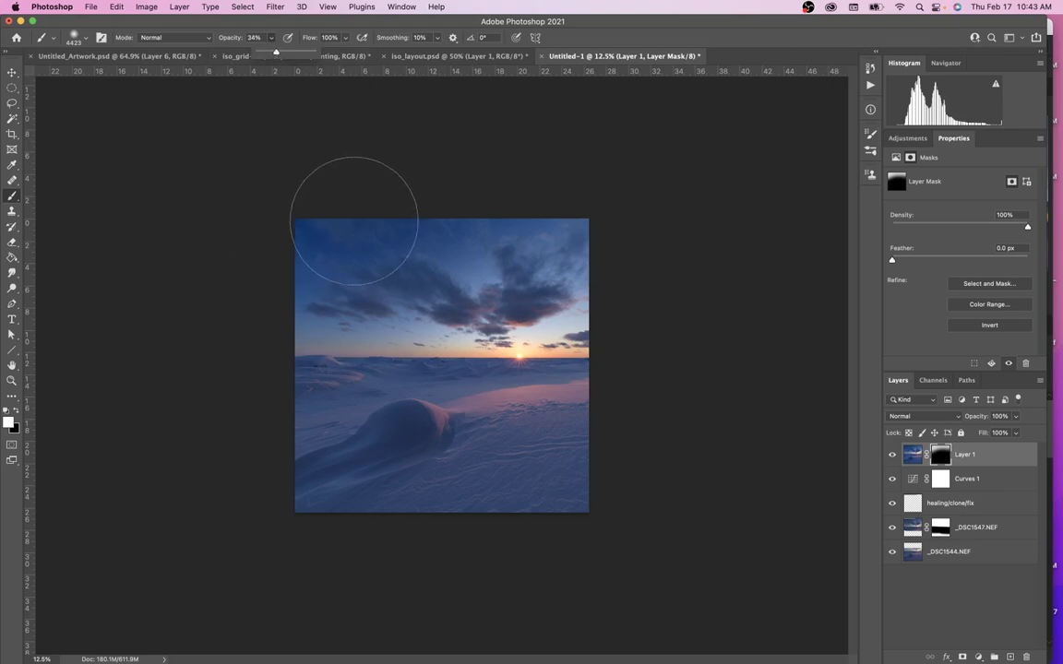
drag(275, 56, 272, 55)
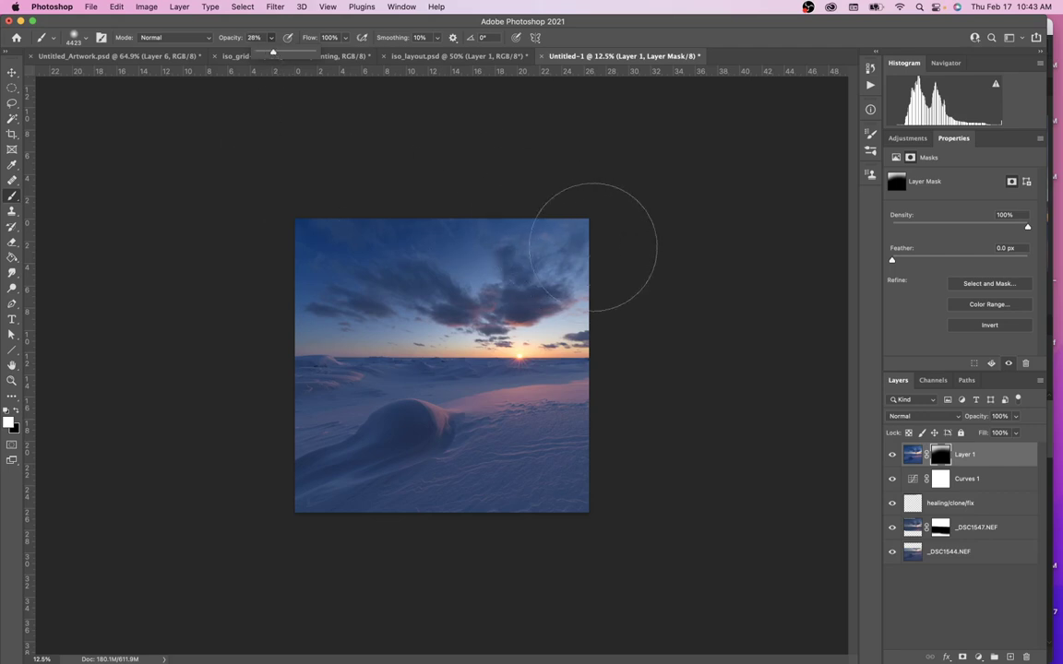
Brush more white along the top edge and upper sky on Layer 1's mask at 28% opacity
click(502, 196)
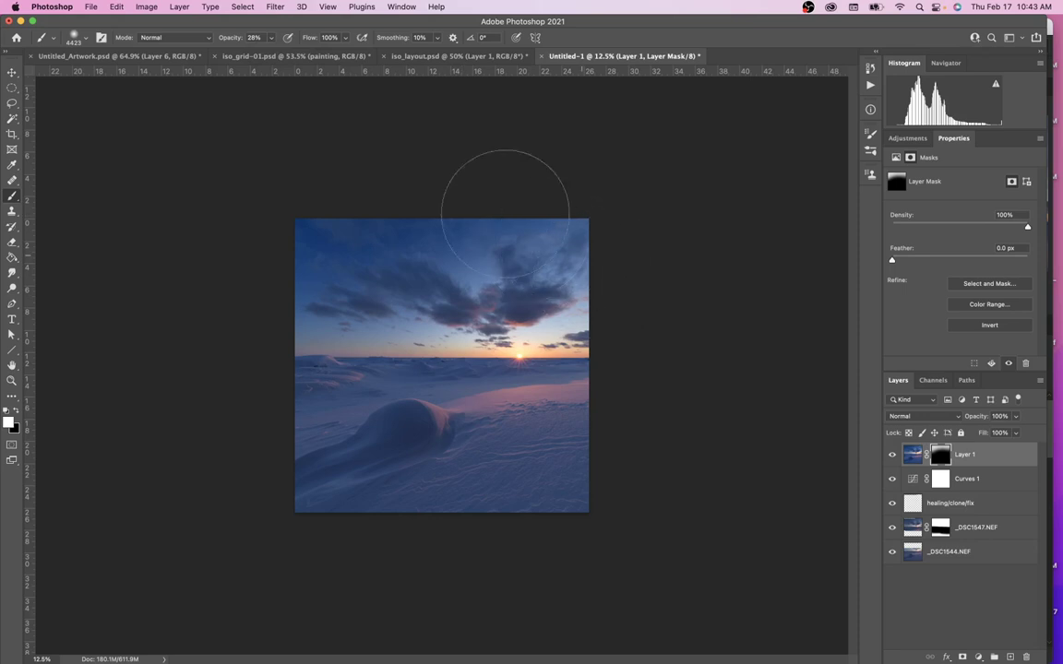
mouse_move(589, 260)
mouse_down()
mouse_move(462, 190)
mouse_move(628, 261)
mouse_move(456, 209)
mouse_move(616, 273)
mouse_up()
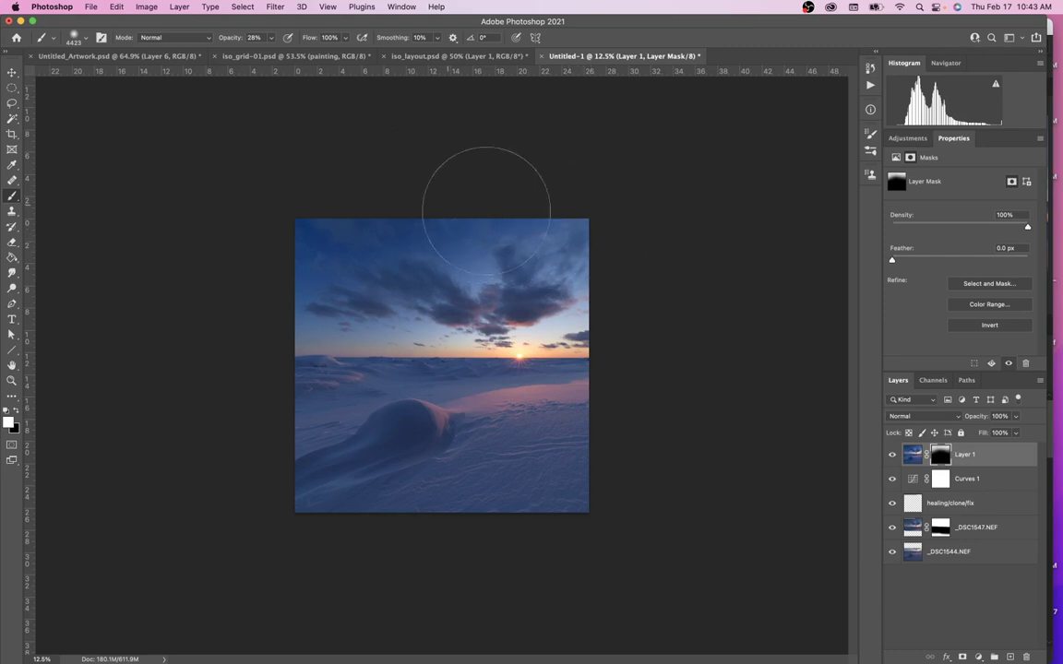
mouse_move(451, 216)
mouse_down()
mouse_move(617, 249)
mouse_move(315, 237)
mouse_move(584, 268)
mouse_move(464, 262)
mouse_up()
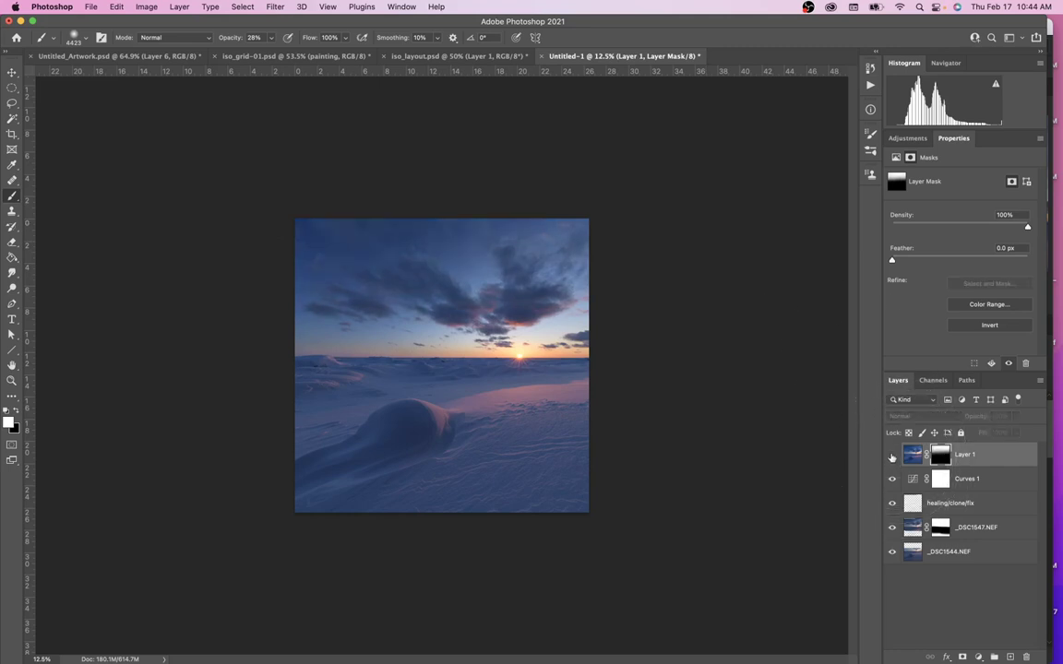
Toggle Layer 1's visibility to compare the sky with and without the masked adjustments
click(892, 456)
click(892, 456)
click(892, 455)
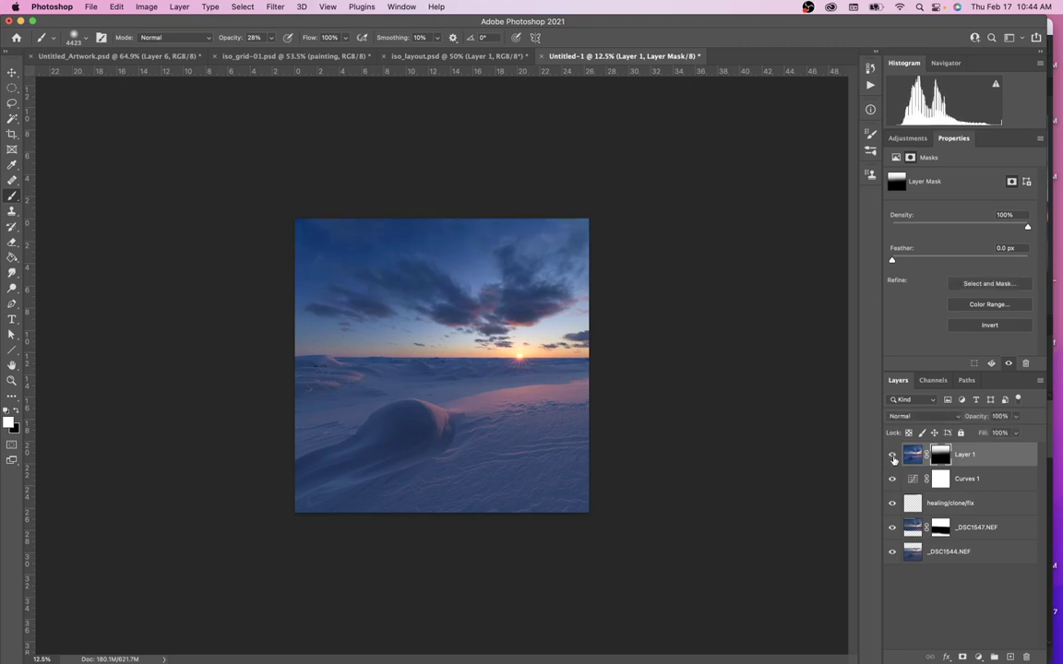
click(892, 456)
click(892, 456)
click(892, 456)
Add a Curves adjustment above Layer 1, moving the black point inward slightly, anchoring highlights at 208/209 and darkening midtones with input 100, output 87
click(978, 658)
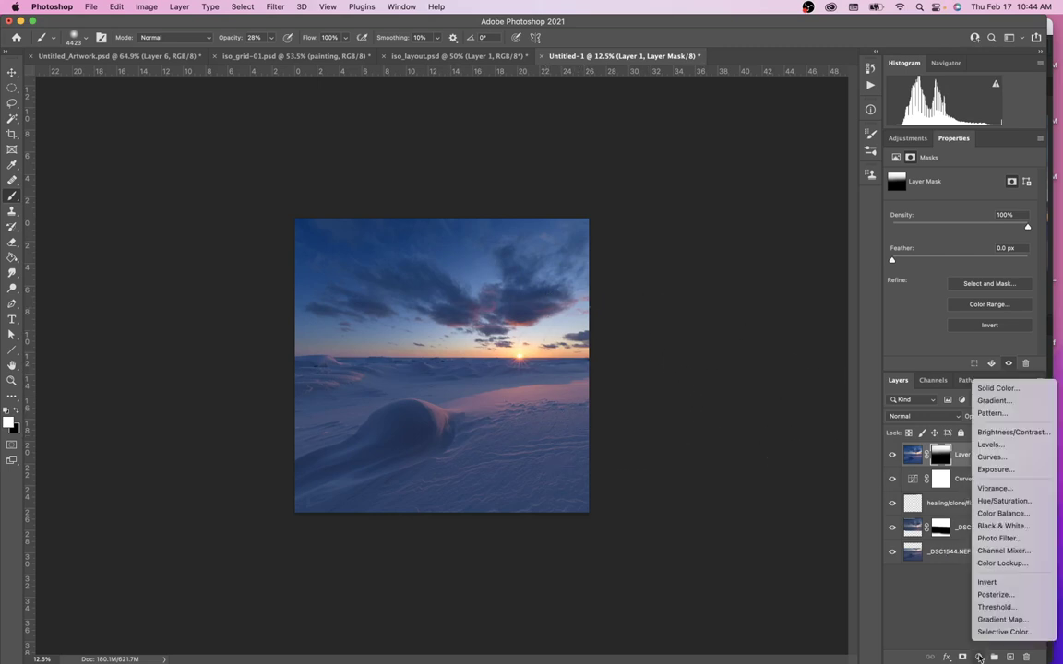
click(1020, 457)
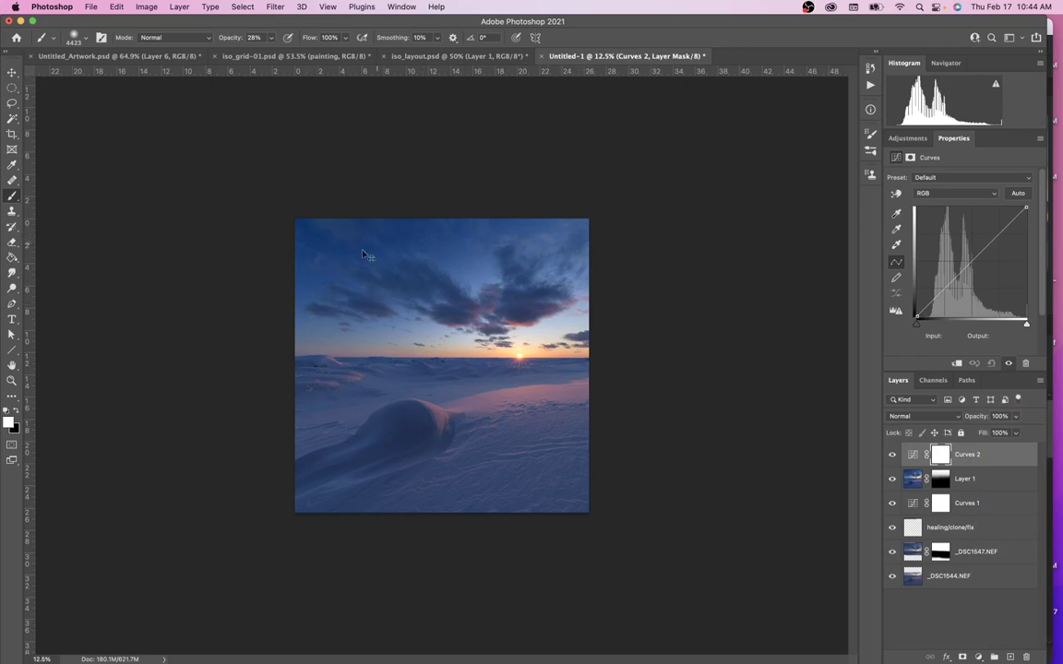
drag(915, 329, 918, 332)
click(957, 279)
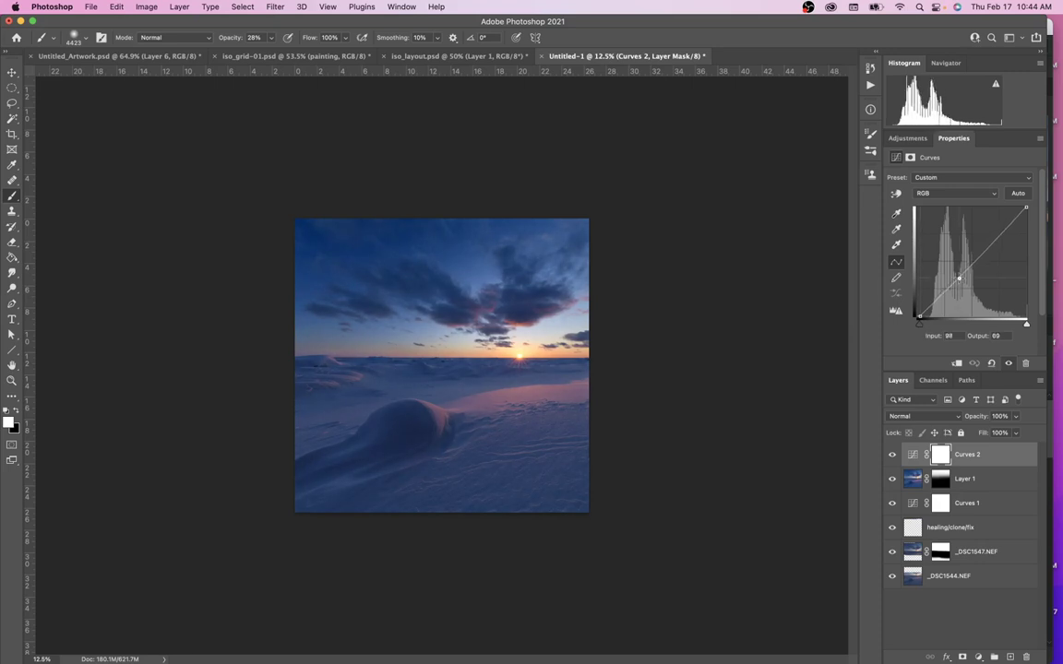
drag(959, 278, 960, 279)
click(1006, 226)
drag(1005, 226, 1005, 228)
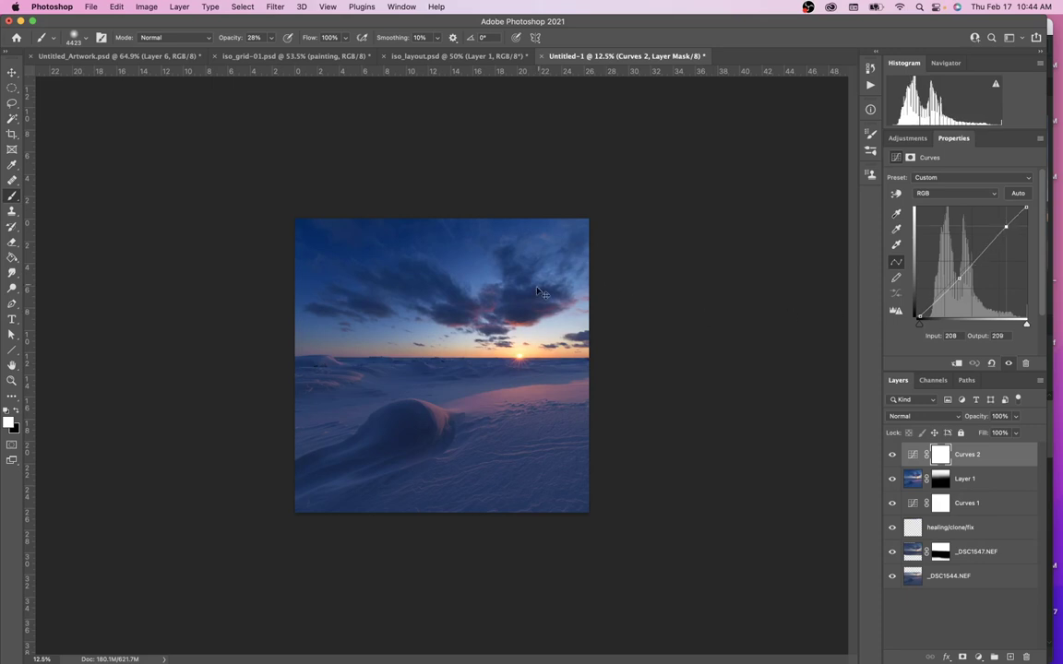
drag(960, 278, 961, 279)
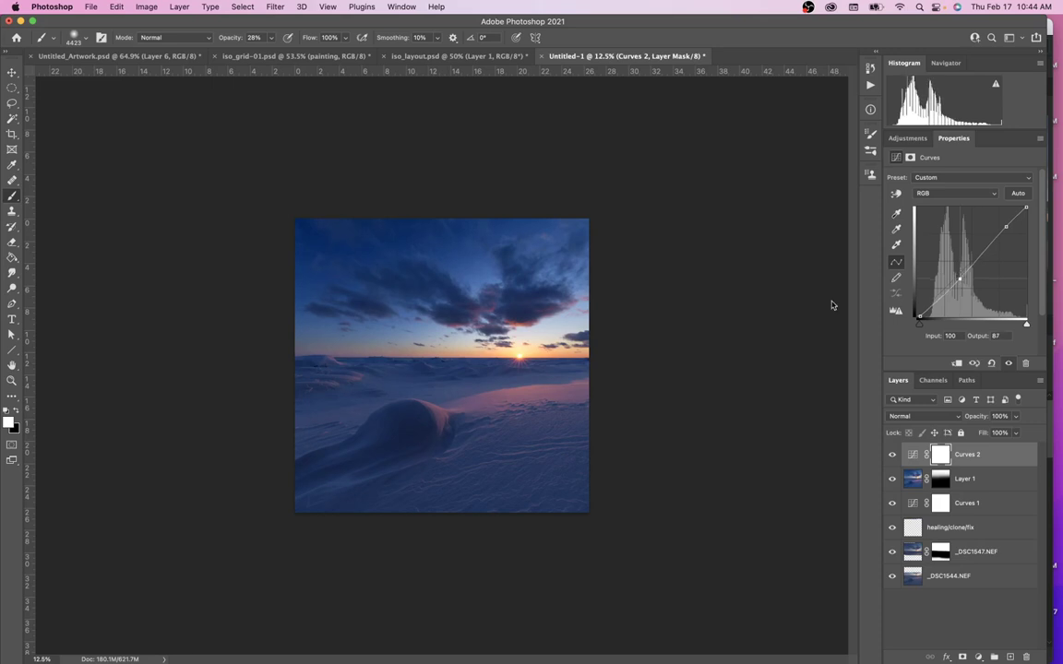
Fill the Curves 2 mask with black, and paint white over the upper sky at 28% brush opacity
click(12, 258)
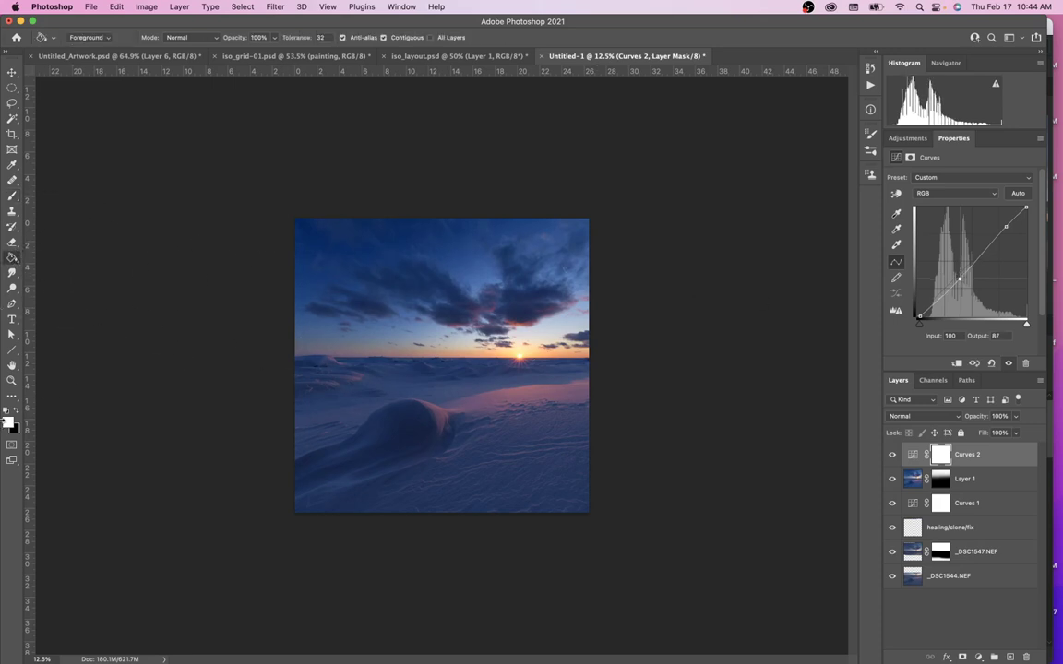
click(16, 411)
key(alt+BackSpace)
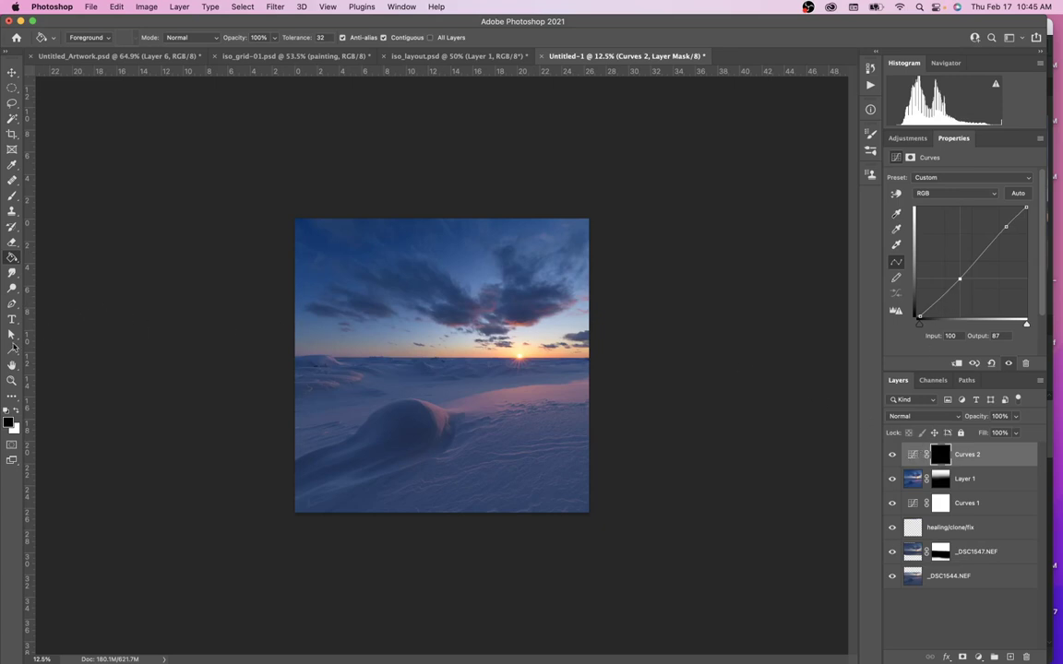
key(x)
click(12, 195)
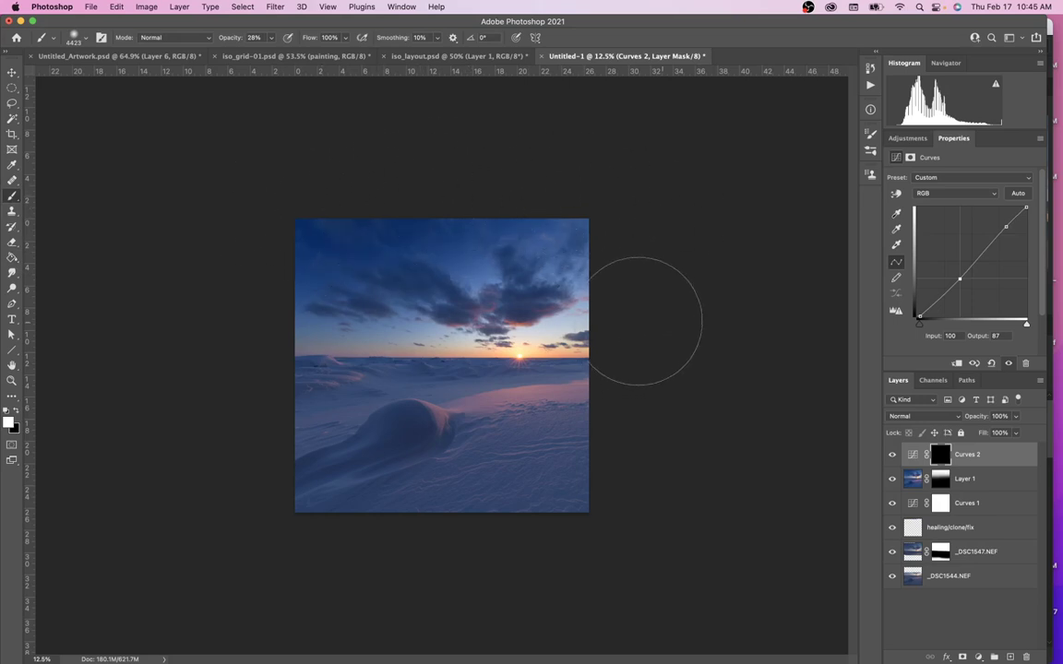
Toggle the visibility of Curves 2 and Layer 1 to compare the sky before and after each masked adjustment
click(893, 456)
click(893, 456)
click(893, 455)
click(893, 456)
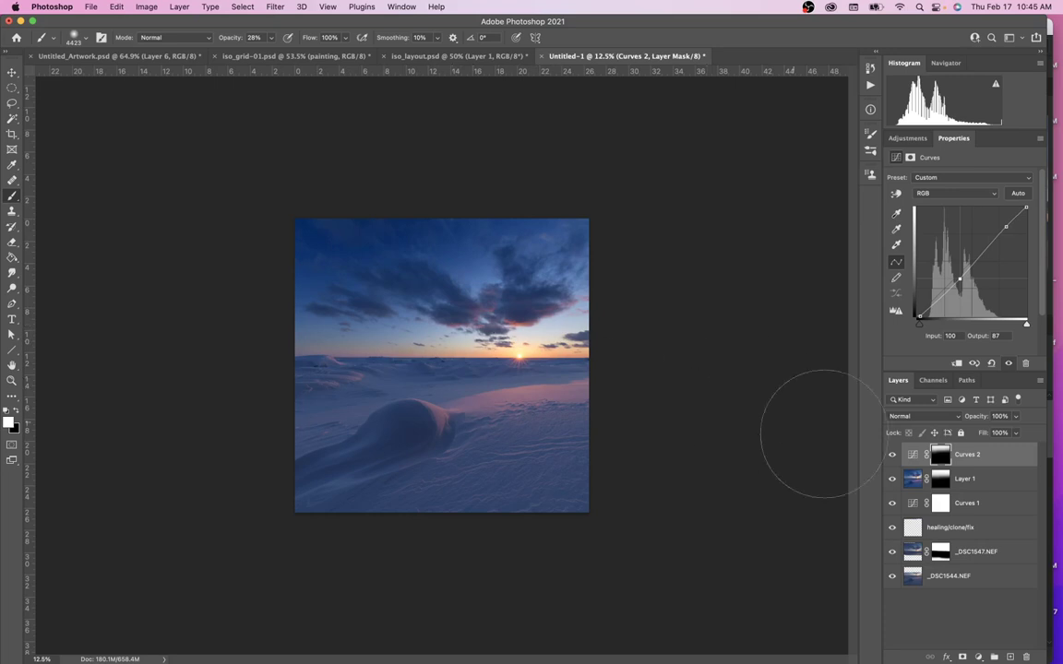
click(892, 455)
click(892, 469)
click(892, 478)
click(892, 477)
click(892, 480)
click(892, 480)
click(893, 479)
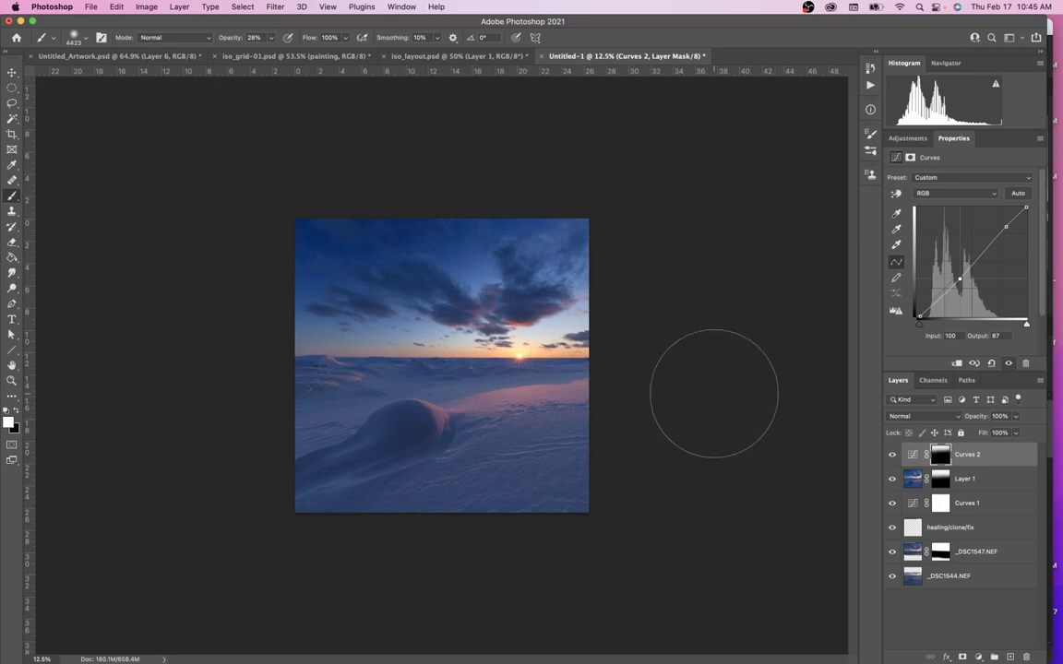
Stamp all visible layers into a new layer above Curves 2 and open it in the Camera Raw Filter
click(1037, 380)
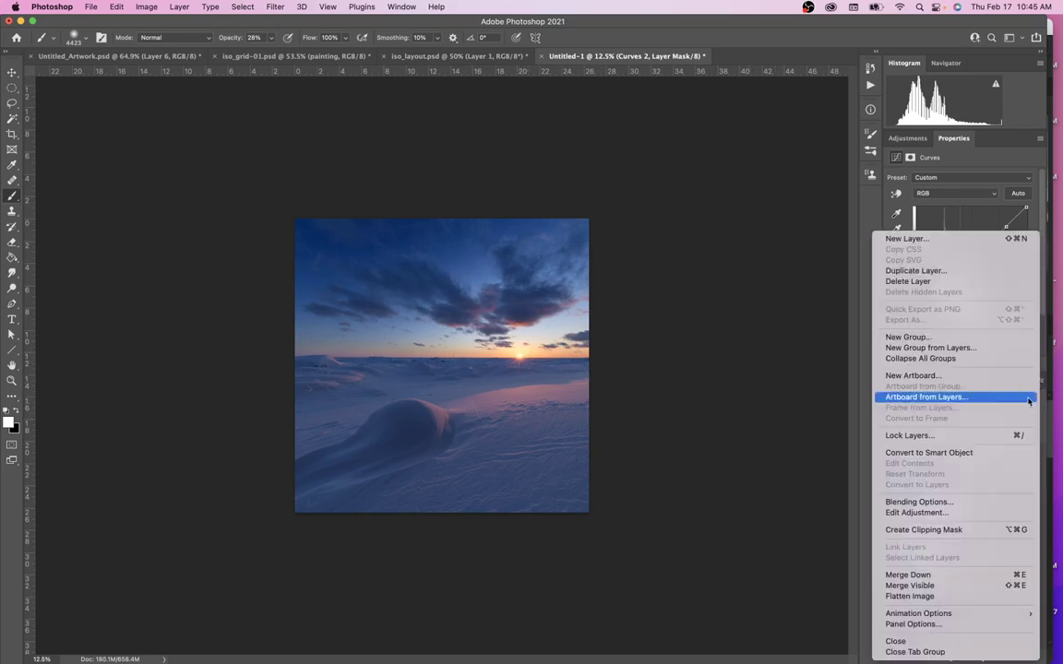
alt+click(926, 586)
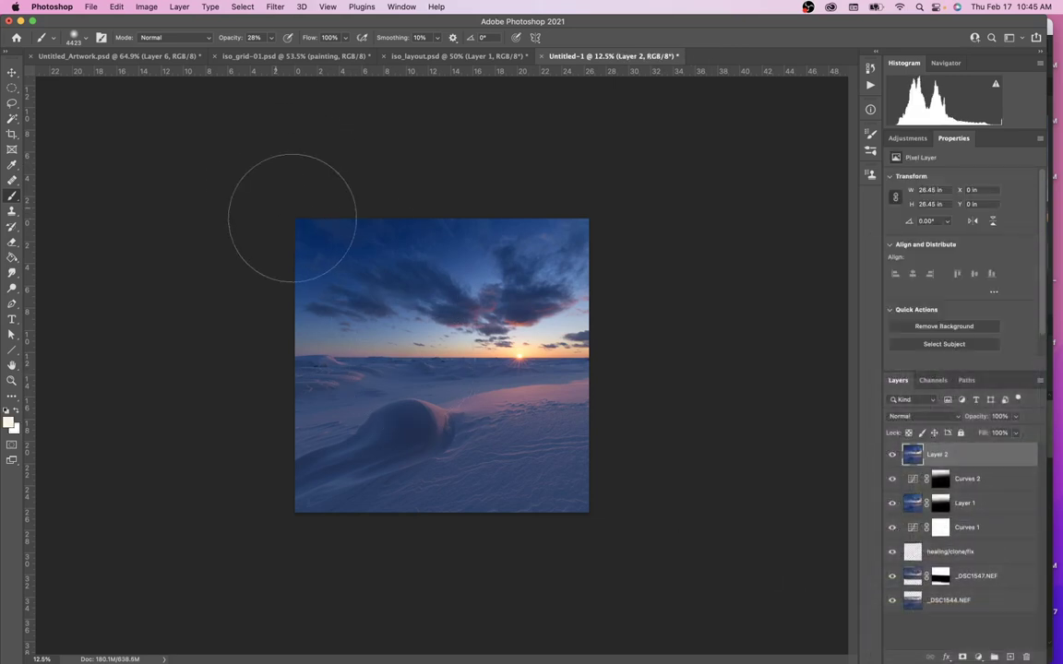
click(278, 9)
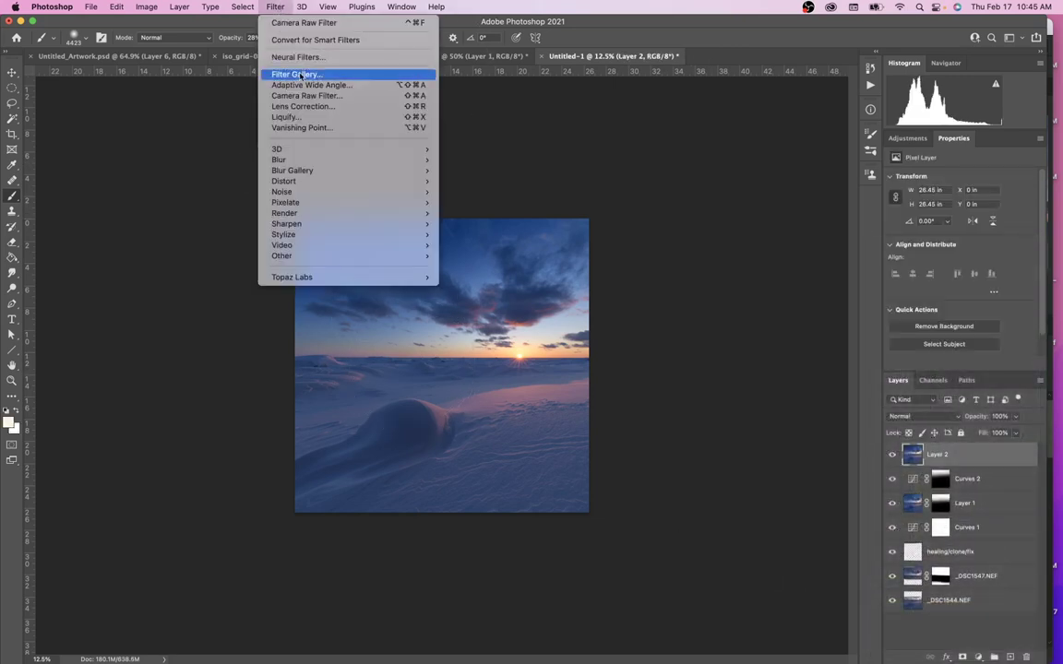
click(305, 96)
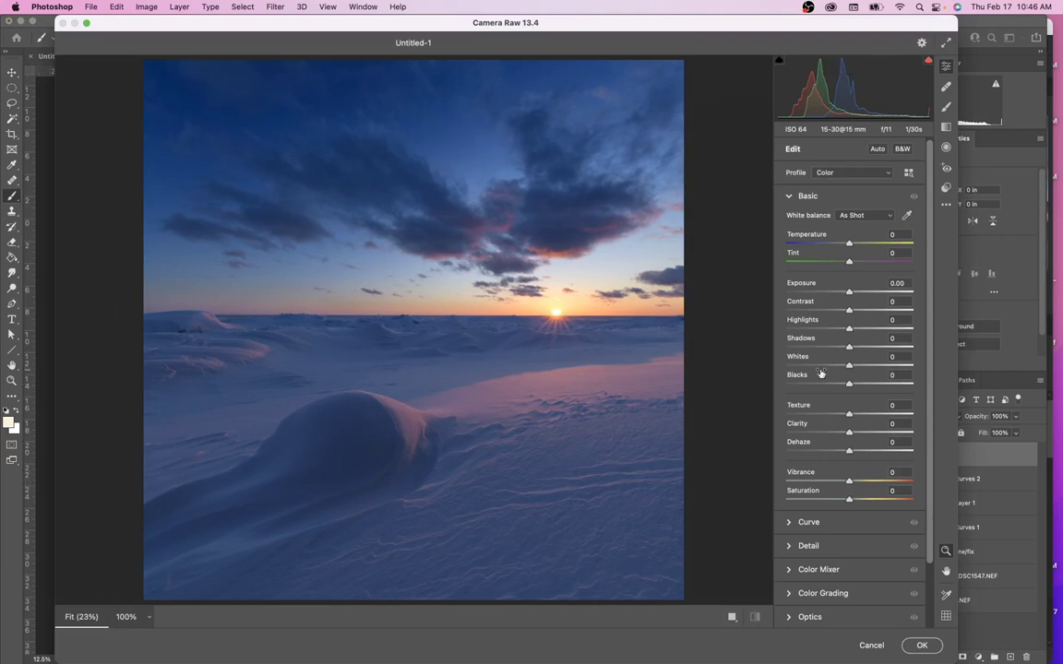
Set Shadows to +28, Whites to +2, Blacks to +27, Texture to +4, Clarity to +8 and Dehaze to +26
mouse_move(849, 386)
mouse_down()
mouse_move(859, 385)
mouse_move(866, 350)
mouse_move(867, 384)
mouse_move(836, 370)
mouse_move(849, 367)
mouse_up()
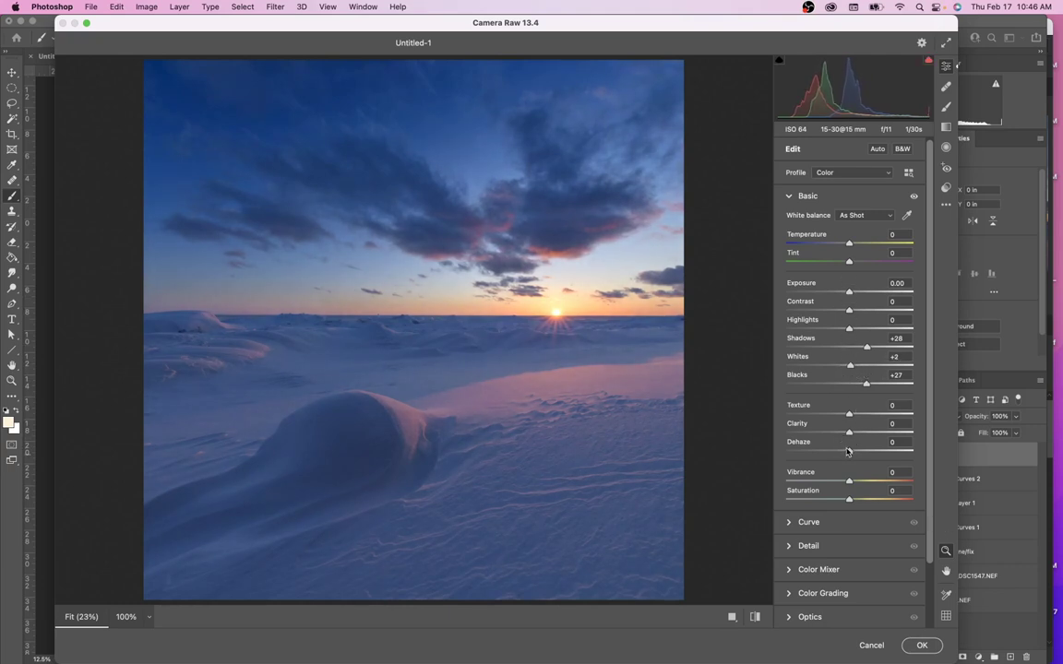
drag(850, 453, 854, 414)
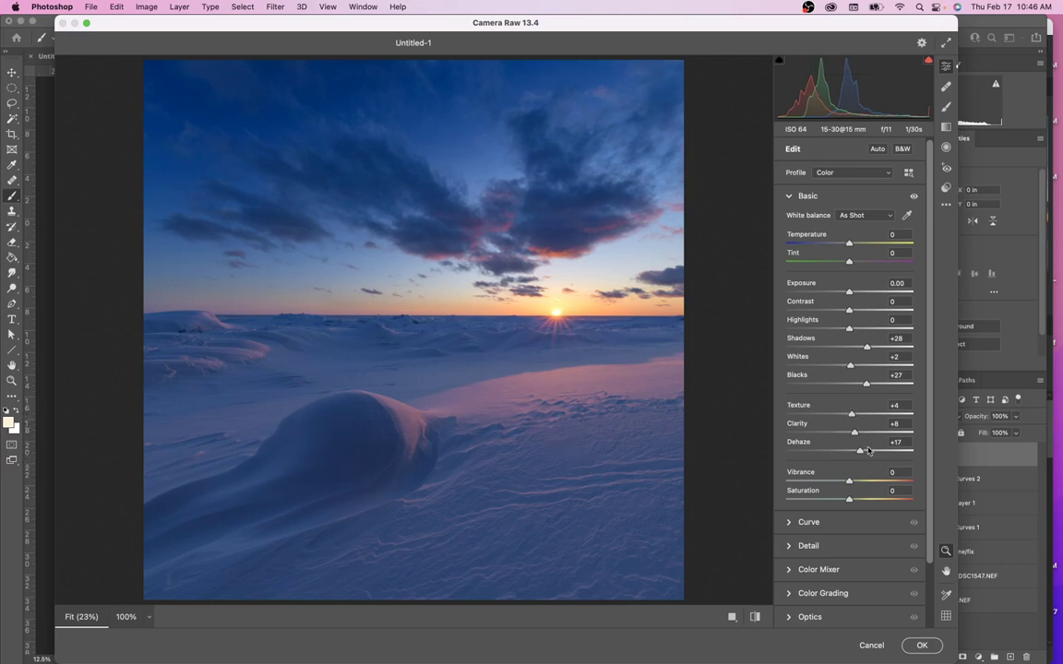
drag(862, 454, 864, 455)
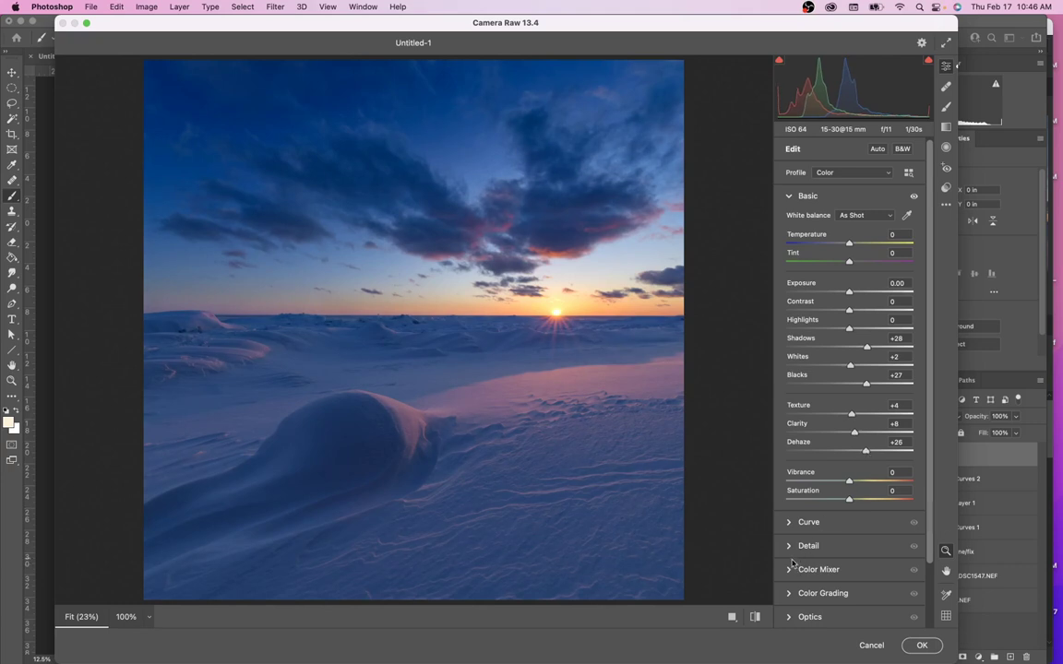
In the Color Mixer, lower the Blue saturation to -12 and raise the Purple saturation to +13
click(789, 572)
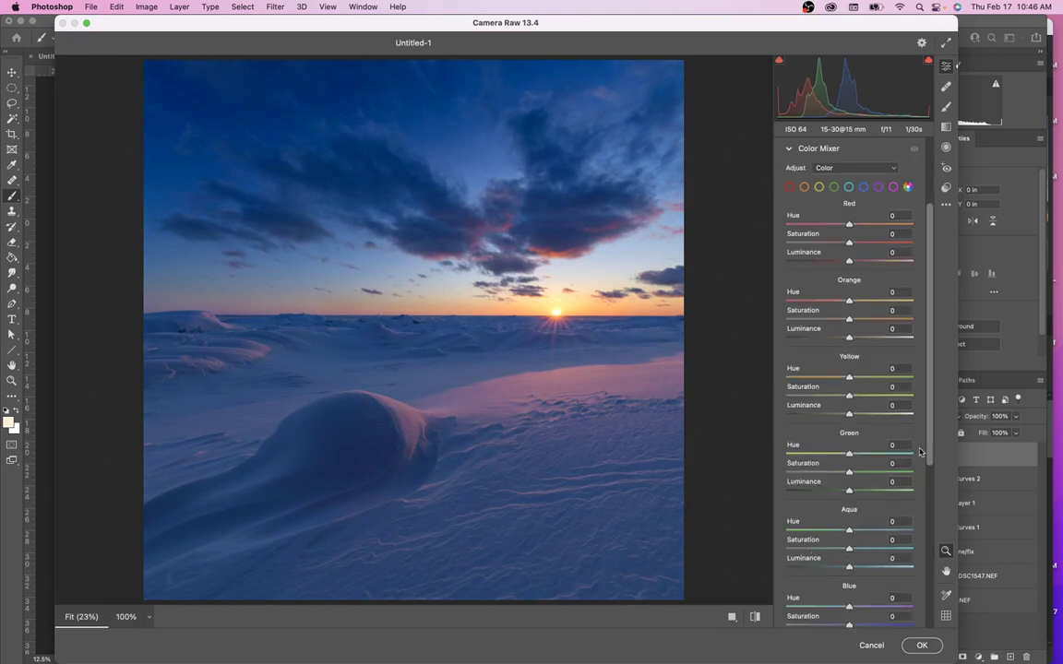
scroll(833, 472, down, 5)
drag(850, 482, 845, 482)
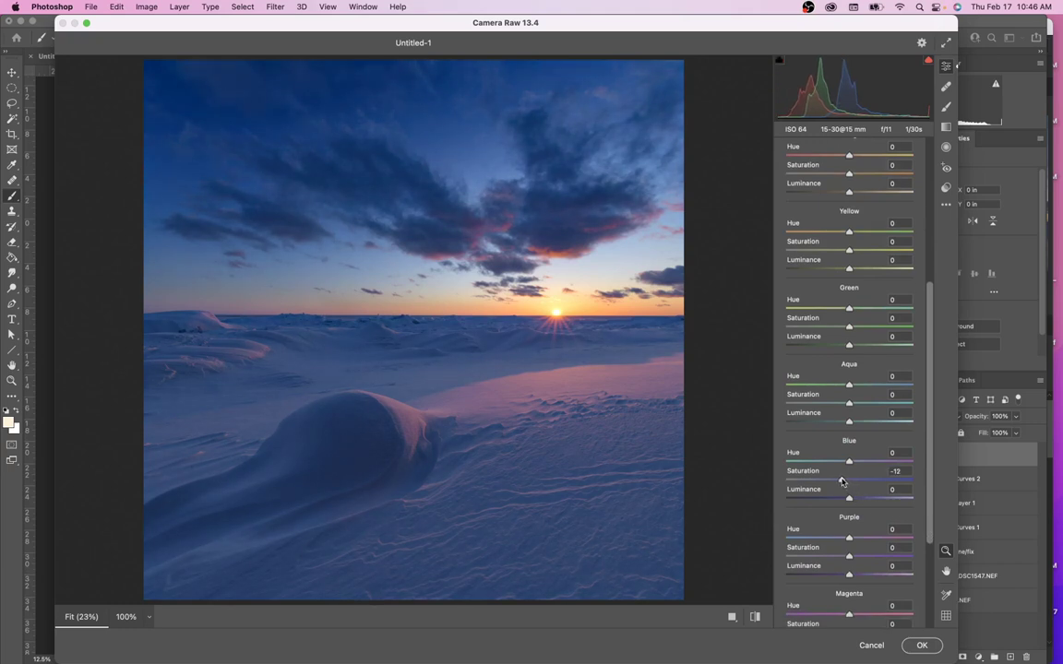
scroll(876, 246, up, 5)
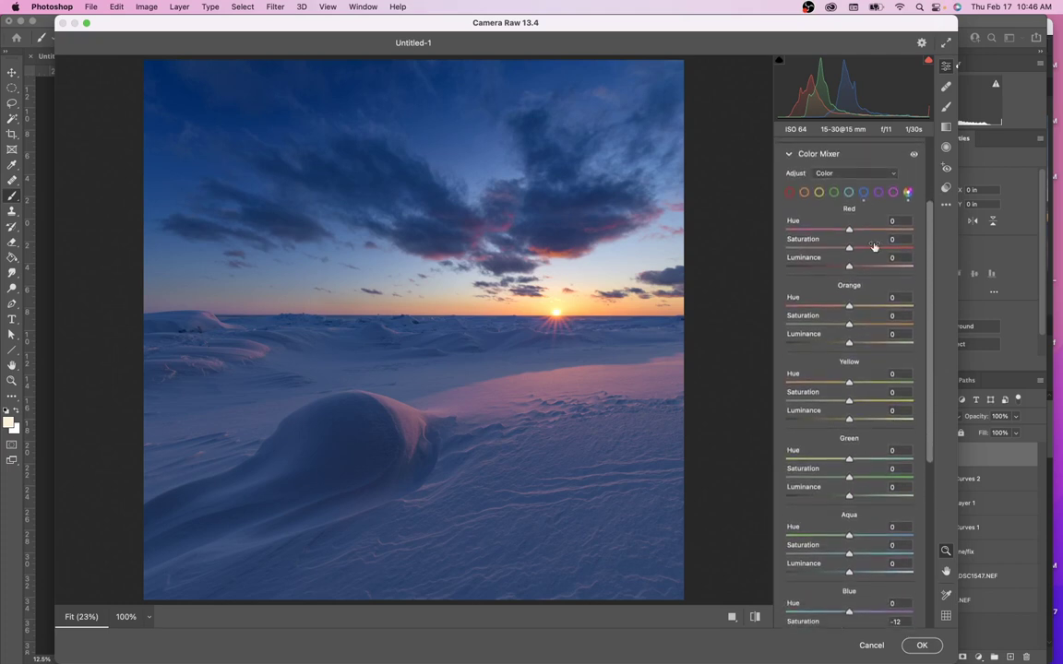
scroll(916, 450, down, 5)
scroll(915, 450, down, 1)
click(858, 403)
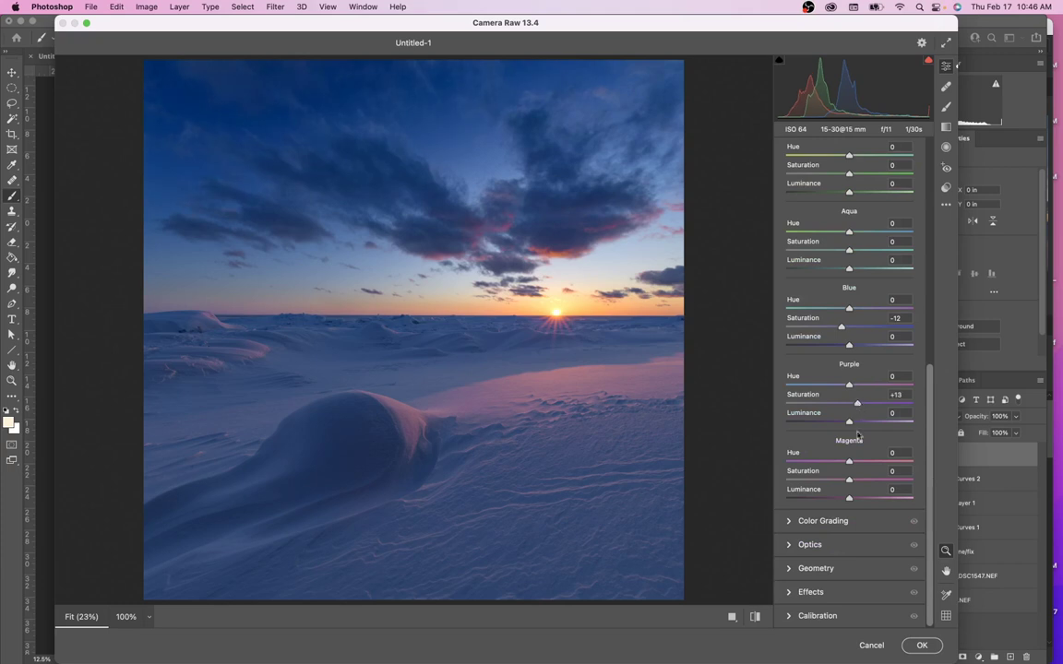
Raise the Magenta saturation slightly, set Aqua saturation to -8 and Red saturation to +15, and fine-tune the Blue saturation
click(859, 479)
drag(849, 251, 843, 251)
drag(929, 388, 929, 298)
scroll(859, 248, up, 5)
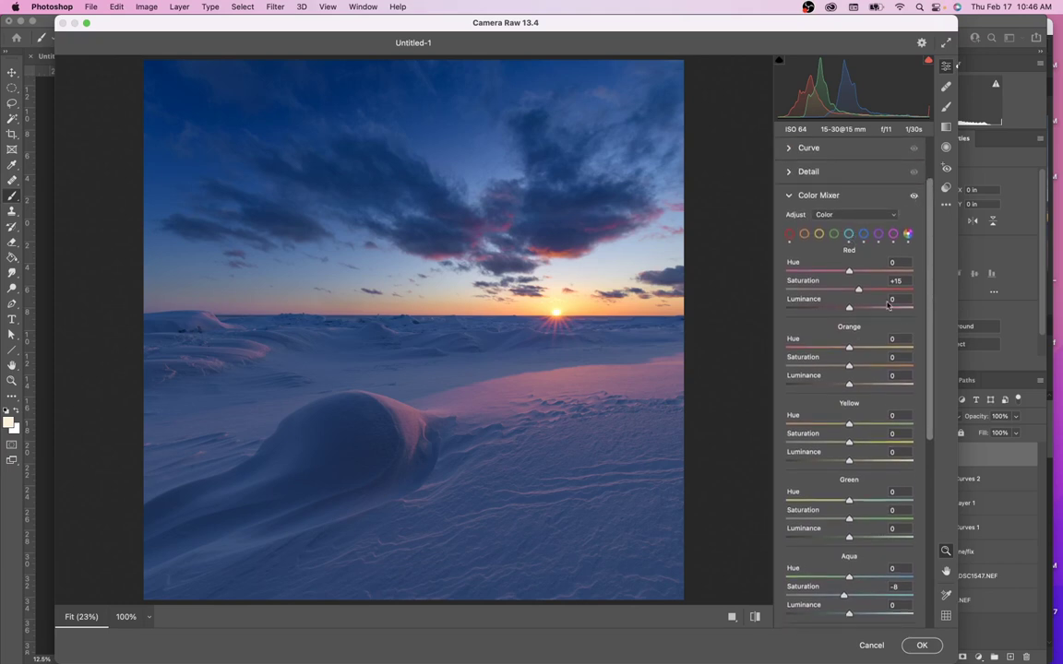
click(848, 233)
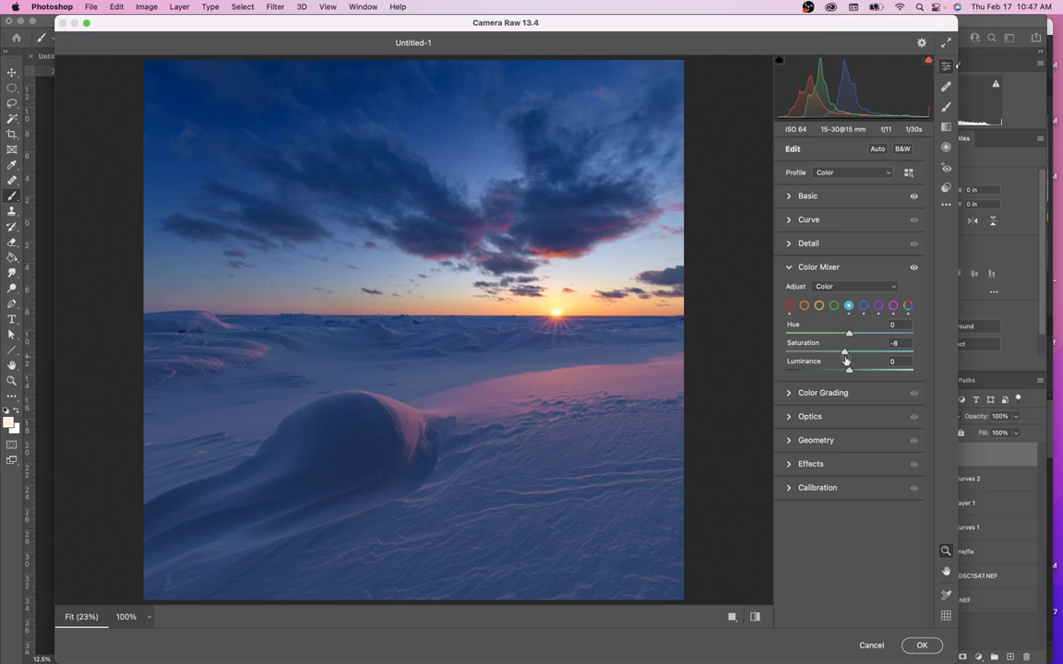
click(863, 306)
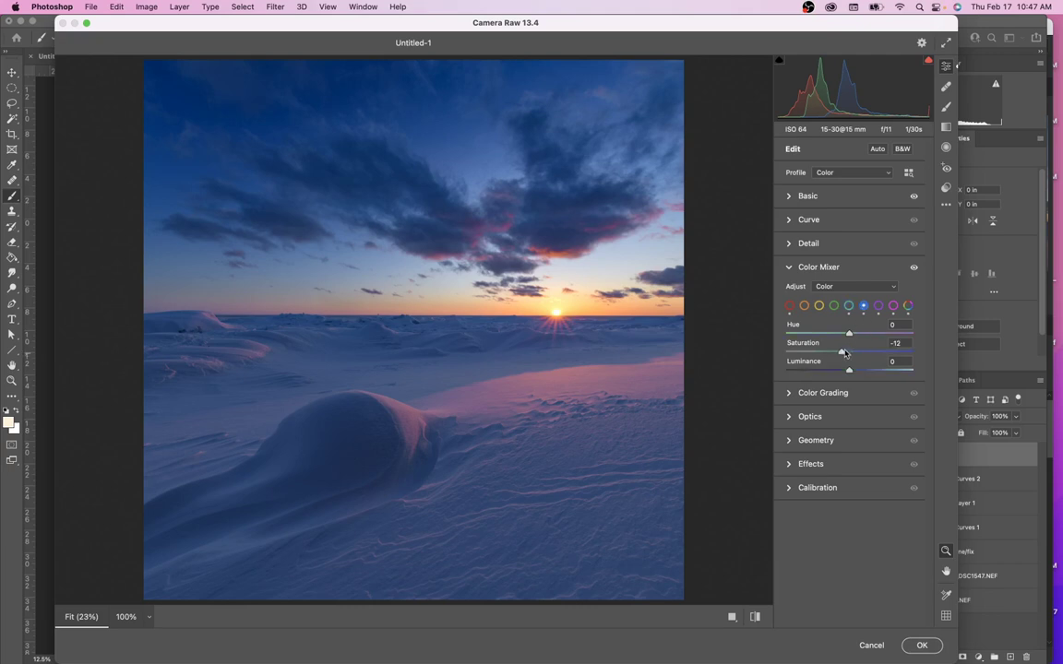
drag(842, 353, 841, 354)
In the Basic adjustments, raise both the overall Saturation and the Contrast to +8
click(790, 196)
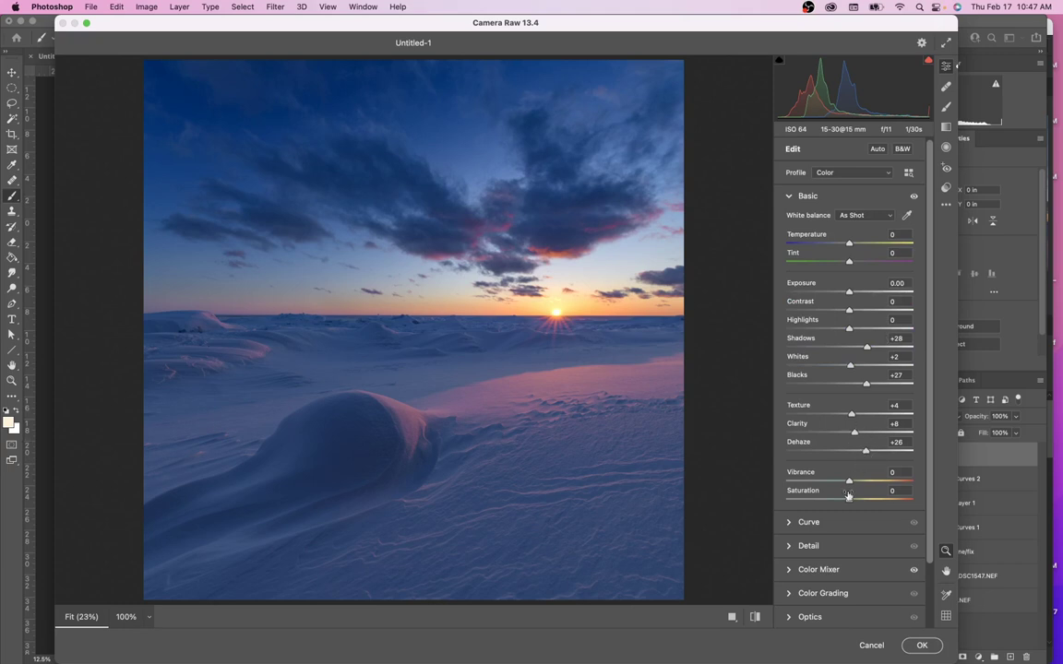
drag(850, 503, 852, 503)
drag(849, 311, 853, 313)
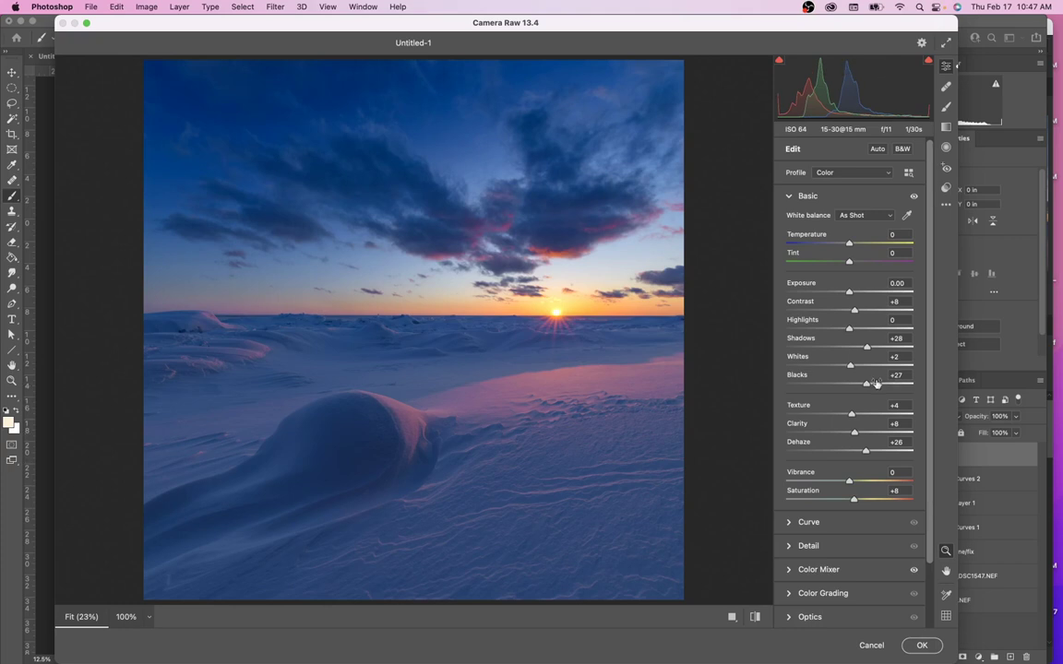
Brighten the image with Exposure +0.30, Highlights +8, Shadows +41 and Blacks +42, raising Contrast to +11 and Dehaze to +30
mouse_move(867, 386)
mouse_down()
mouse_move(870, 349)
mouse_move(874, 367)
mouse_up()
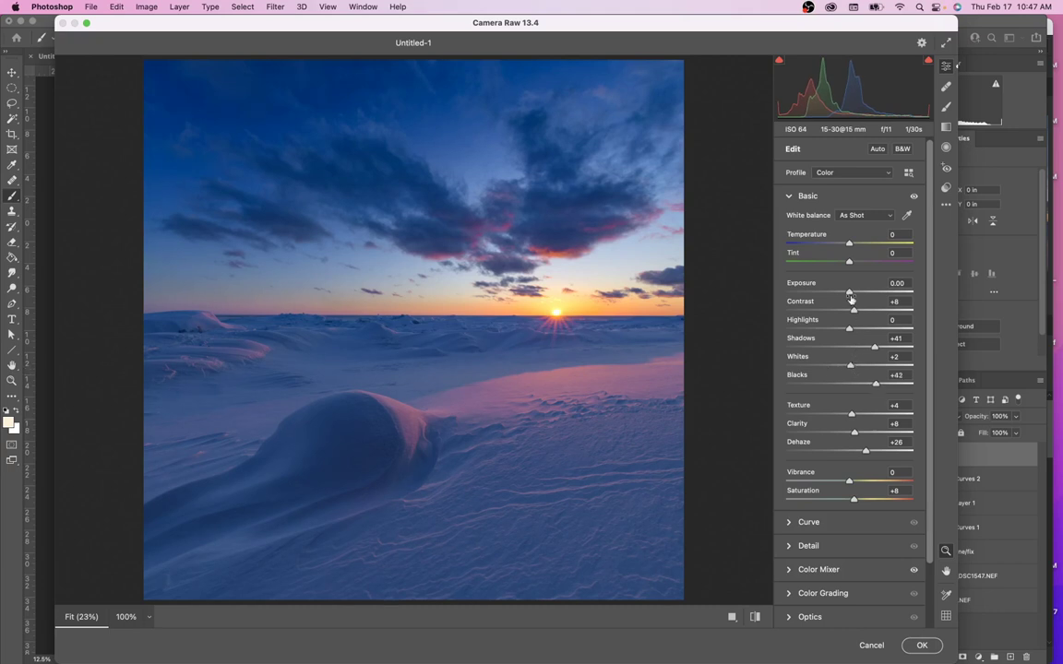
drag(850, 294, 851, 293)
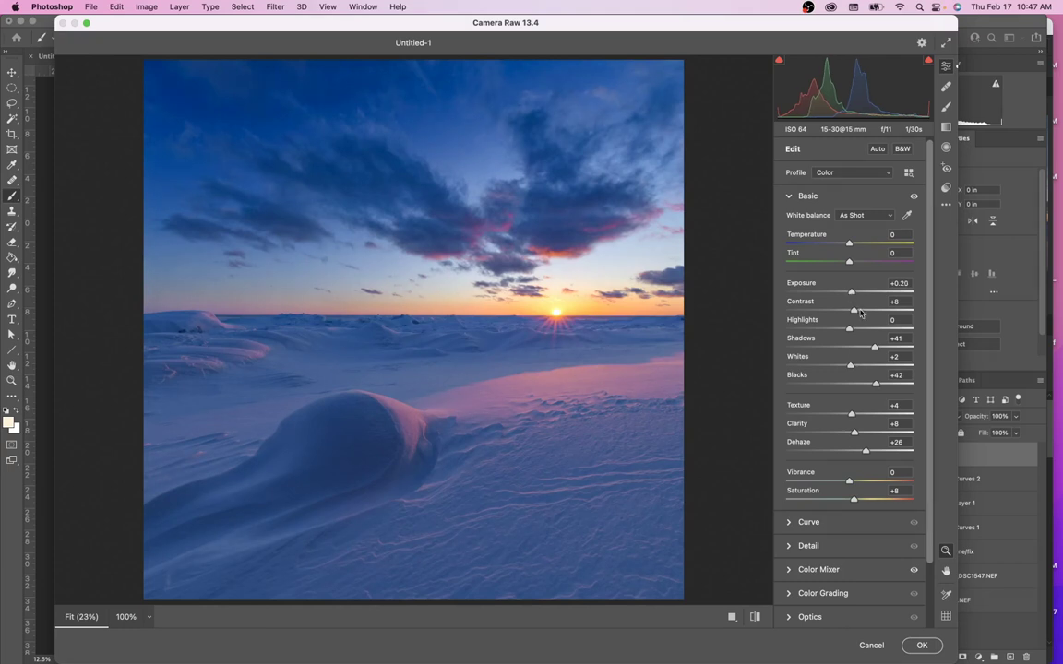
drag(851, 293, 852, 330)
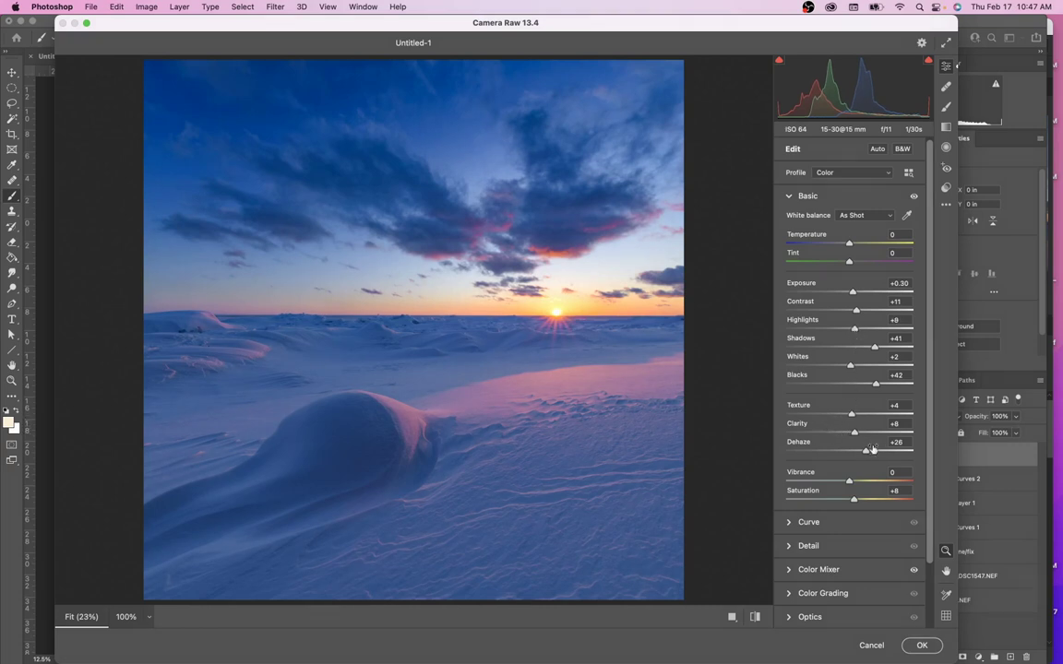
drag(867, 453, 867, 454)
click(920, 43)
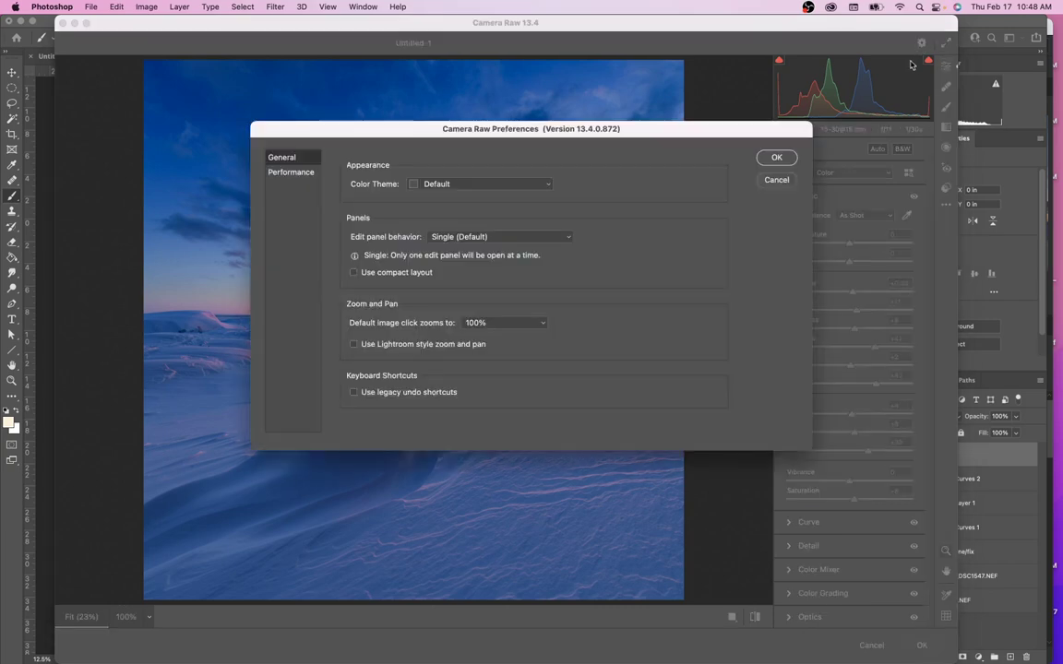
click(778, 180)
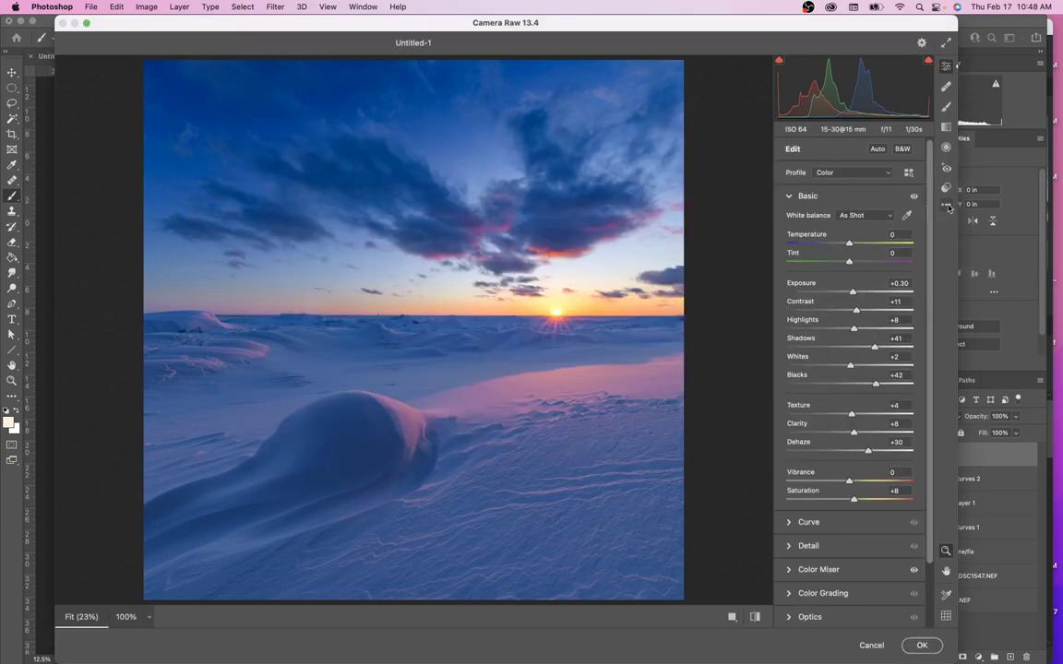
right_click(925, 199)
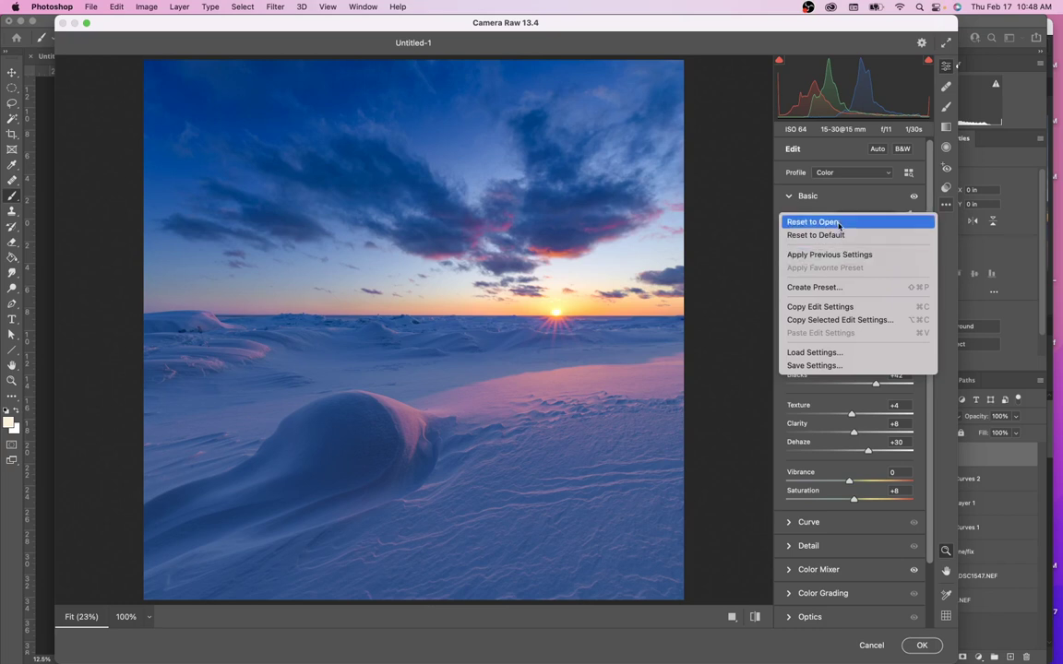
click(924, 189)
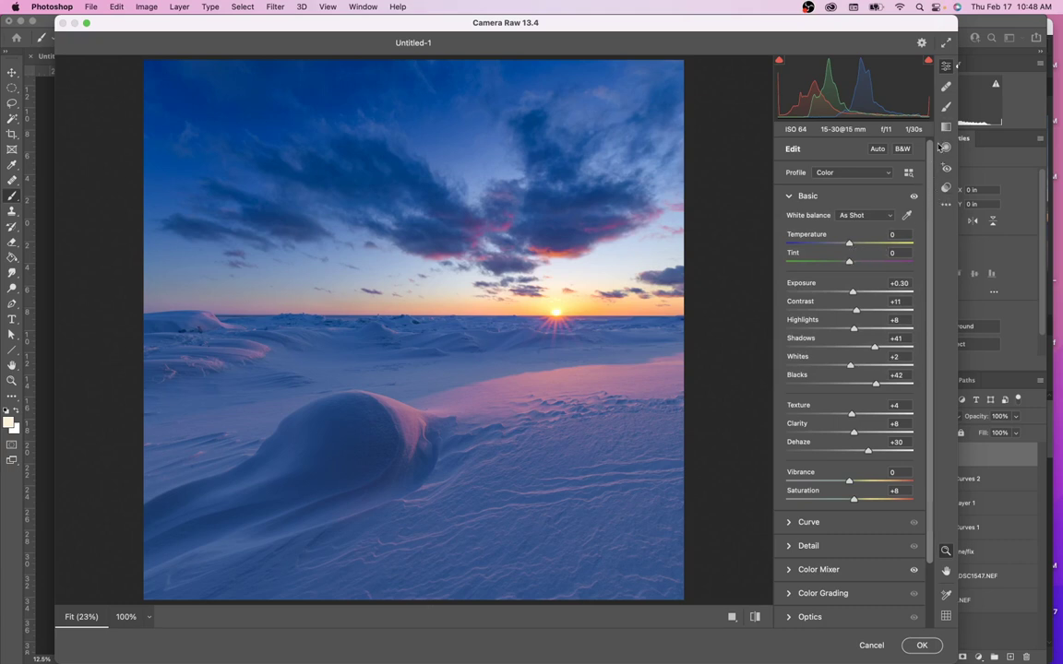
Reset the Camera Raw settings to default to compare with the unedited image, and undo the reset
click(947, 207)
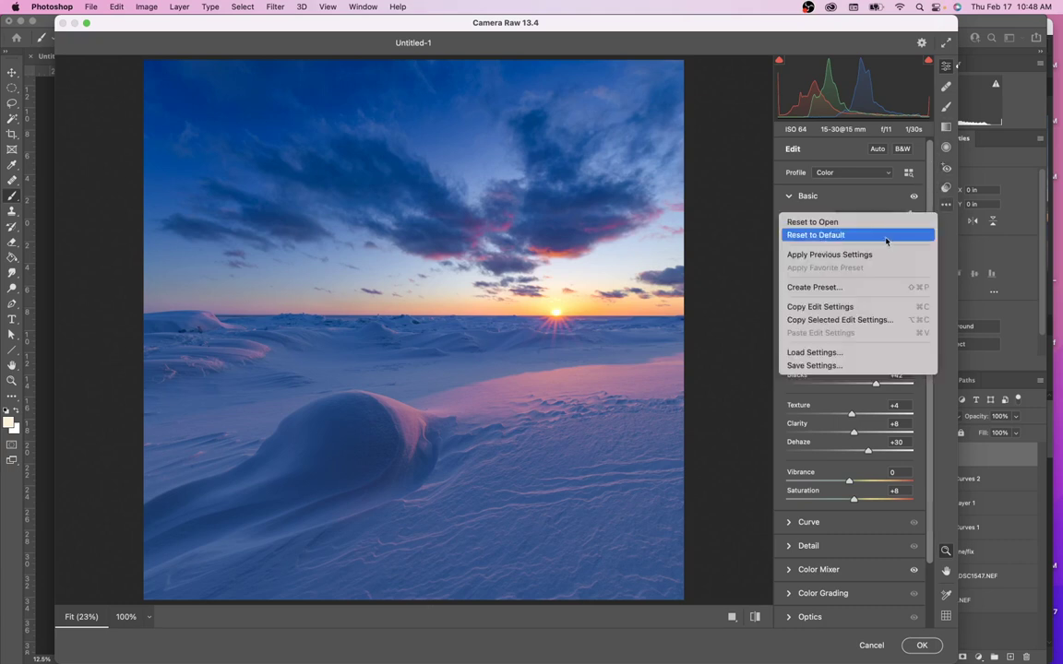
click(888, 235)
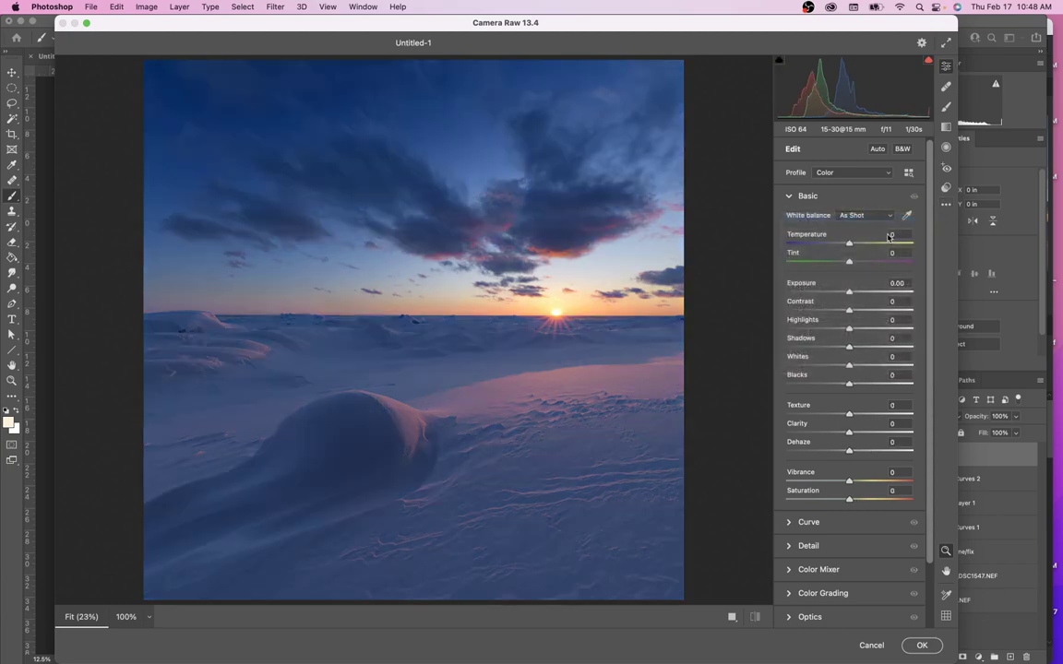
key(super+z)
key(super+z)
key(super+shift+z)
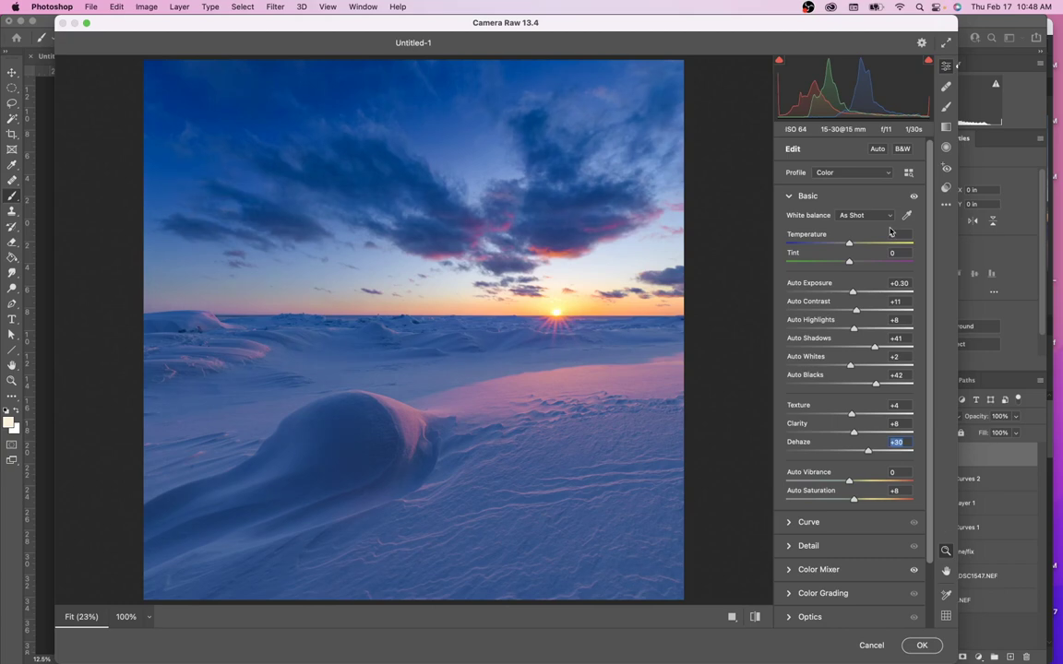
key(super+shift+z)
key(super+z)
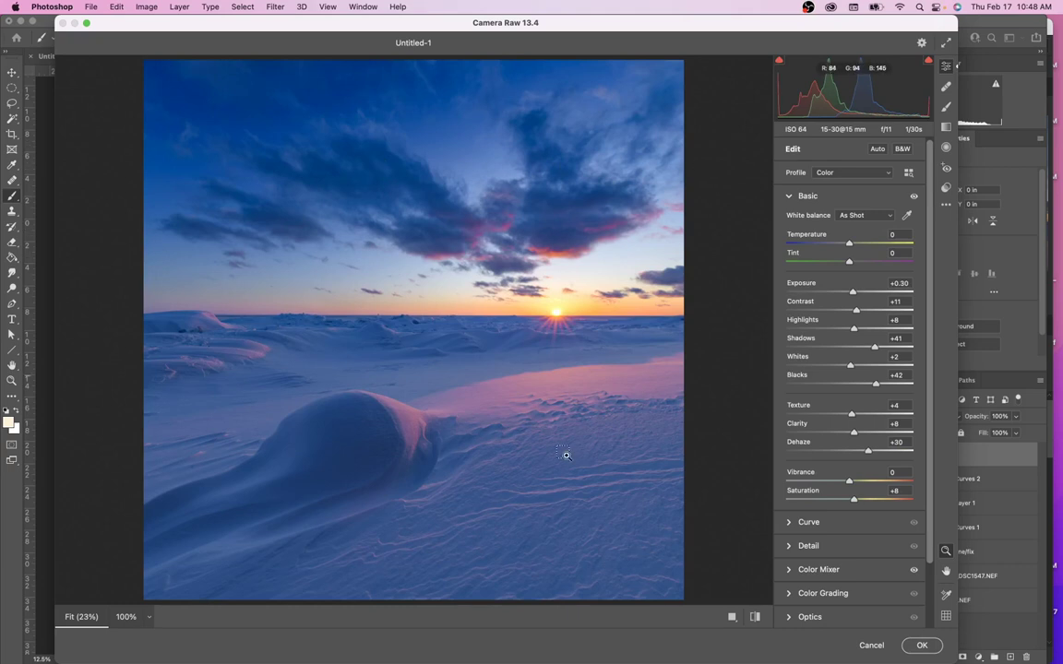
Repeatedly undo and redo the last Dehaze increase to compare the snow and sky with and without it
key(Down)
key(Down)
key(Down)
key(Down)
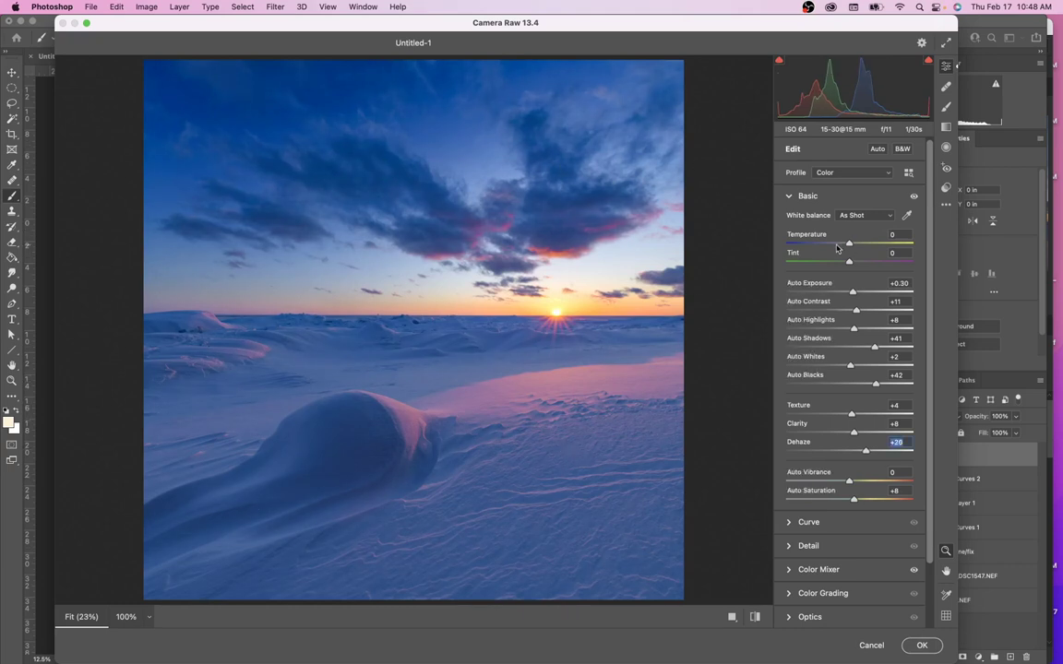
key(super+z)
key(super+shift+z)
key(super+z)
key(super+shift+z)
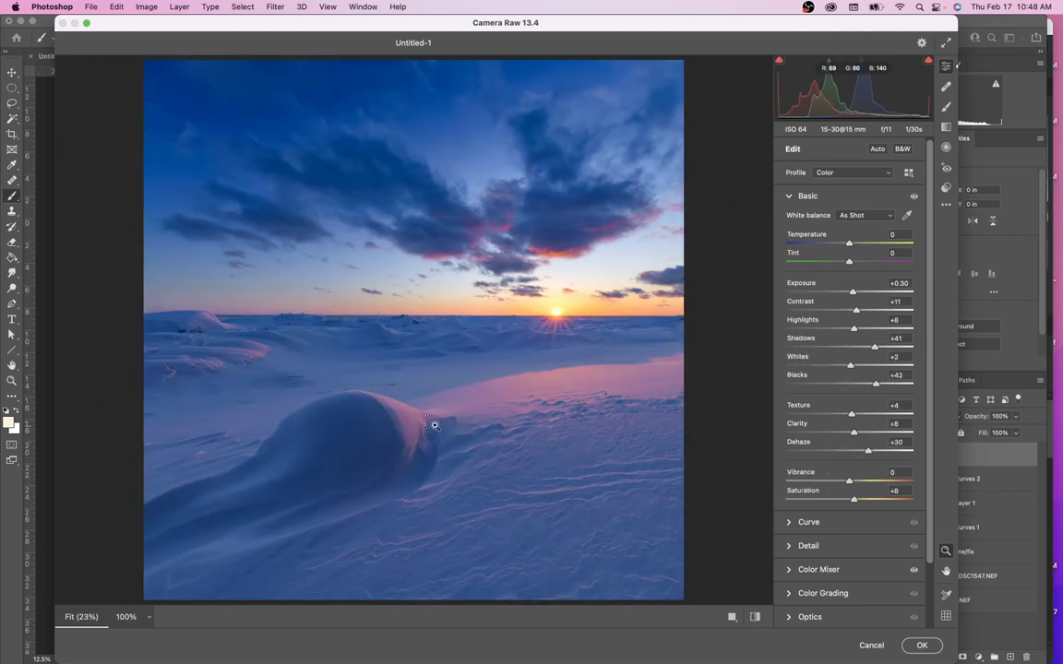
key(super+z)
key(super+shift+z)
key(super+z)
key(super+shift+z)
key(super+z)
key(super+shift+z)
click(799, 442)
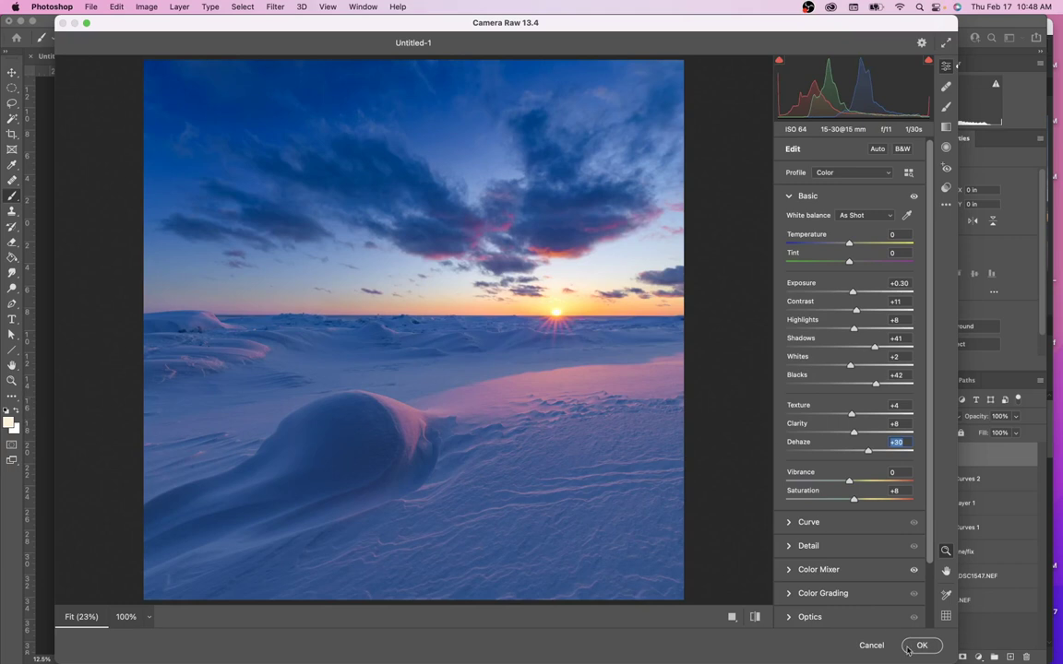
Apply the Camera Raw edits to Layer 2, add a layer mask to it and invert the mask to black
click(921, 645)
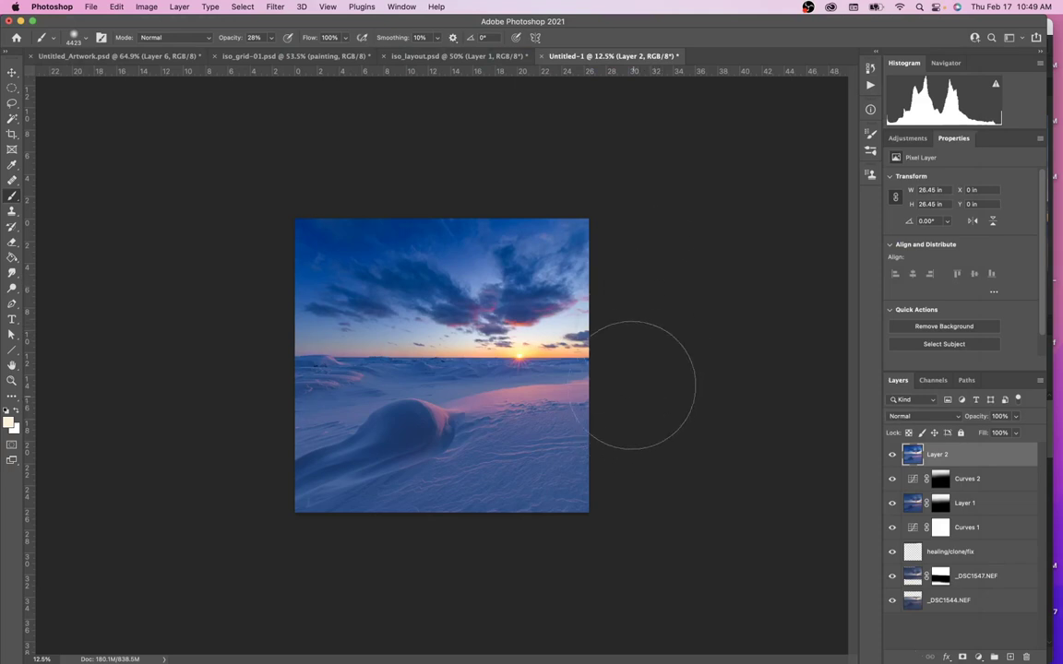
click(962, 657)
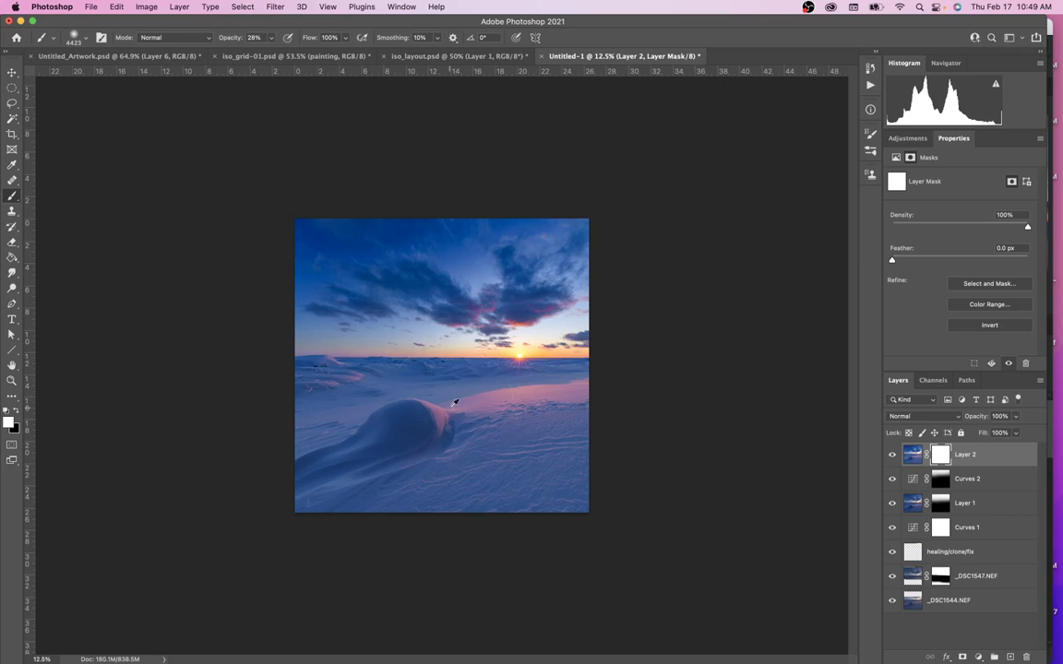
key(super+i)
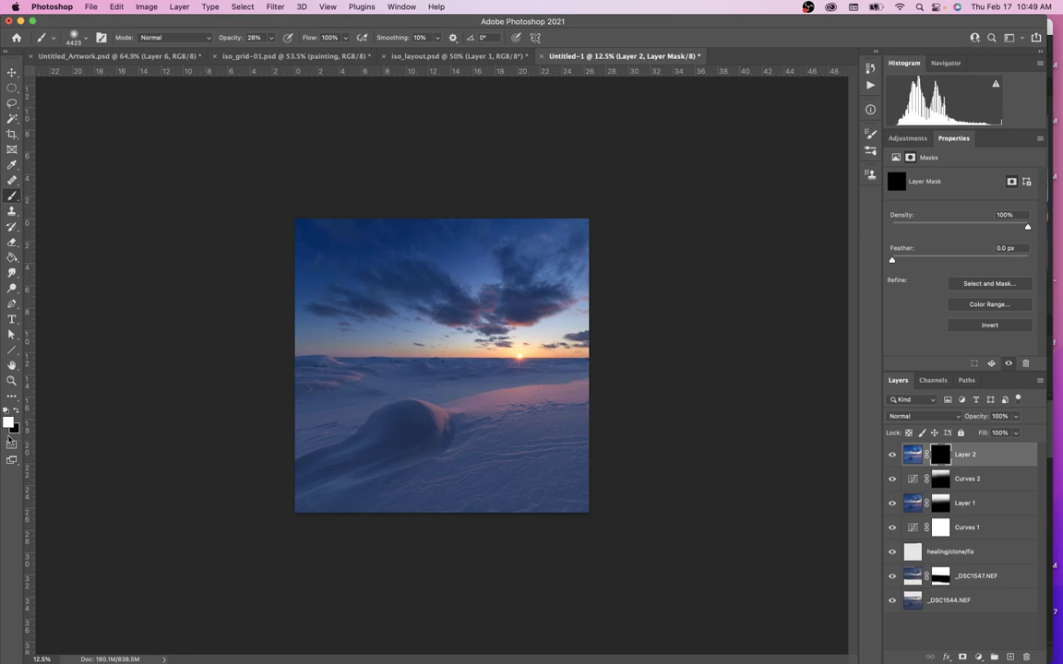
key(super+i)
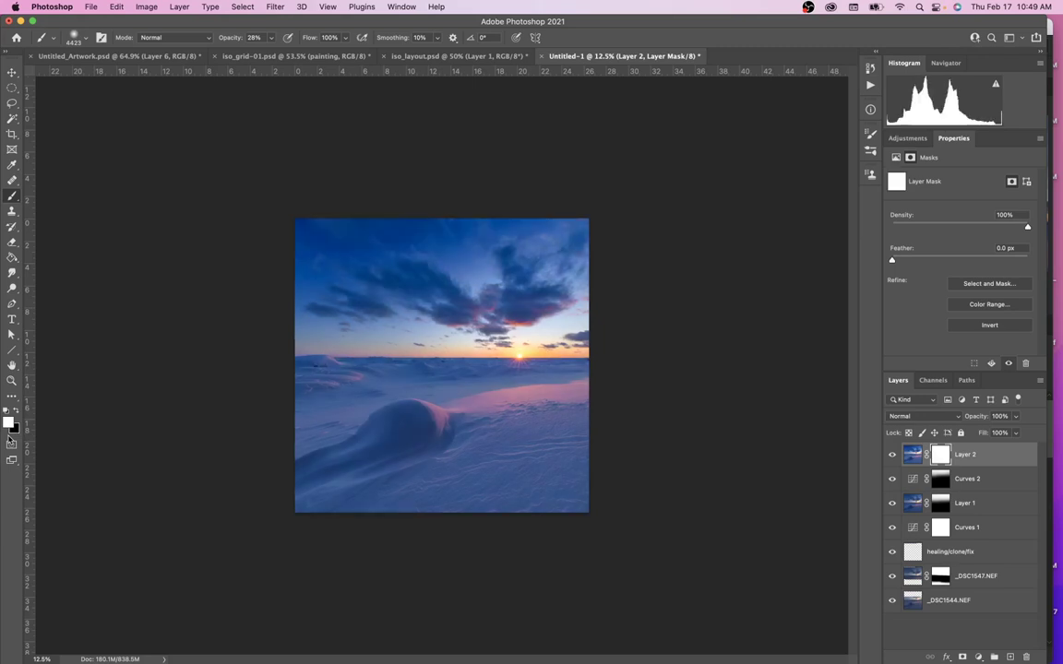
key(super+i)
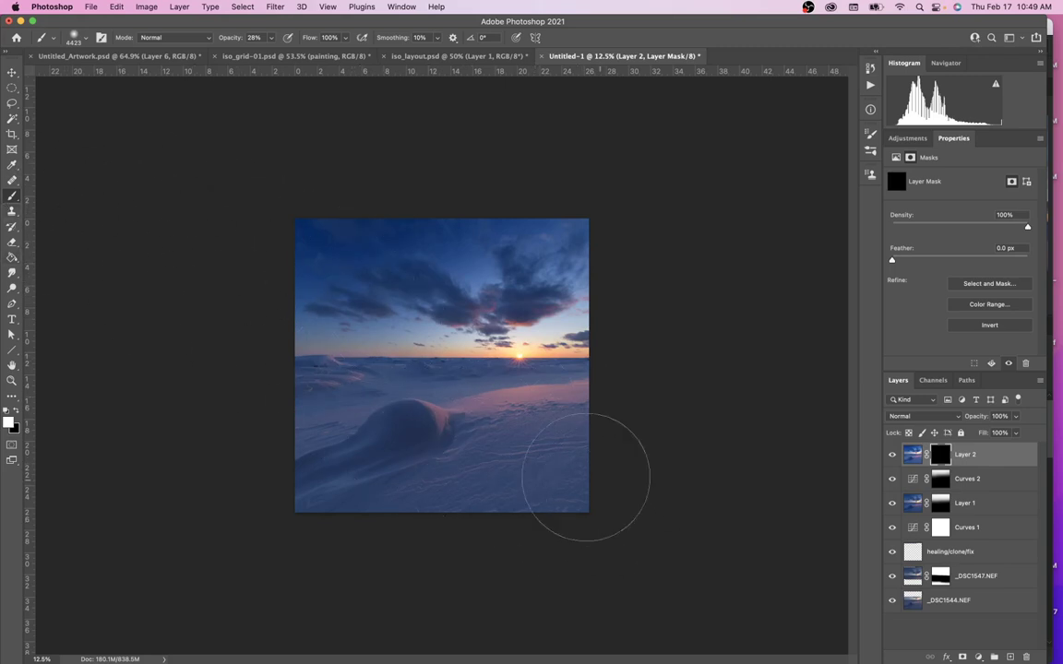
Paint white over the snow on Layer 2's mask with a large soft 28% brush, and brush black back along the horizon
mouse_move(513, 458)
mouse_down()
mouse_move(575, 440)
mouse_move(463, 452)
mouse_move(222, 437)
mouse_move(389, 443)
mouse_move(686, 411)
mouse_move(476, 448)
mouse_move(260, 448)
mouse_up()
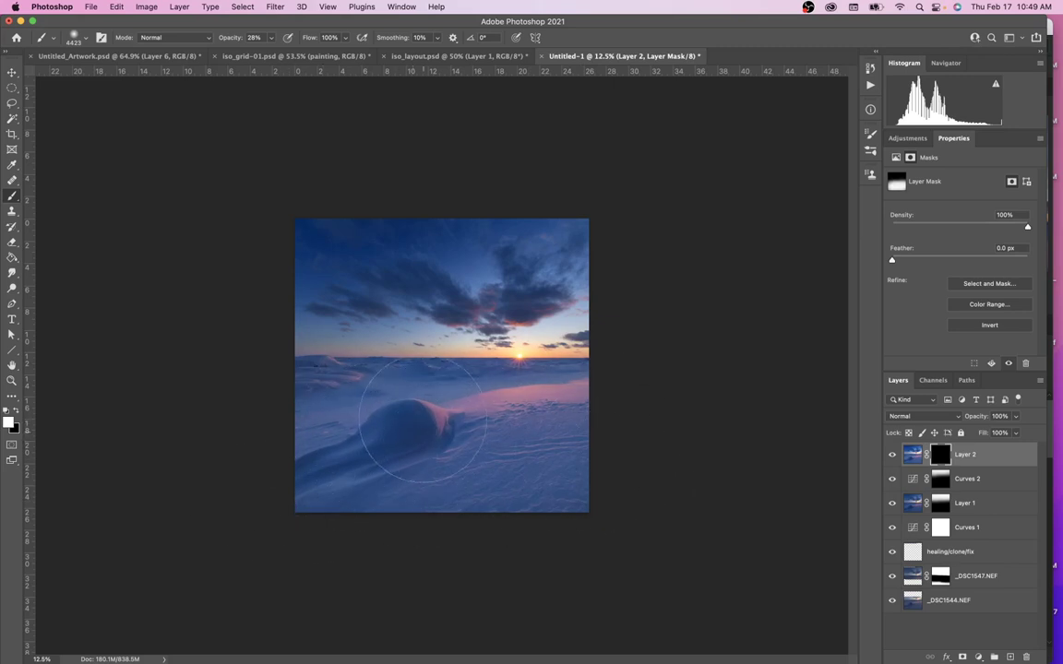
mouse_move(414, 427)
mouse_down()
mouse_move(488, 455)
mouse_move(563, 464)
mouse_move(280, 442)
mouse_move(296, 426)
mouse_move(555, 430)
mouse_move(620, 443)
mouse_move(364, 469)
mouse_up()
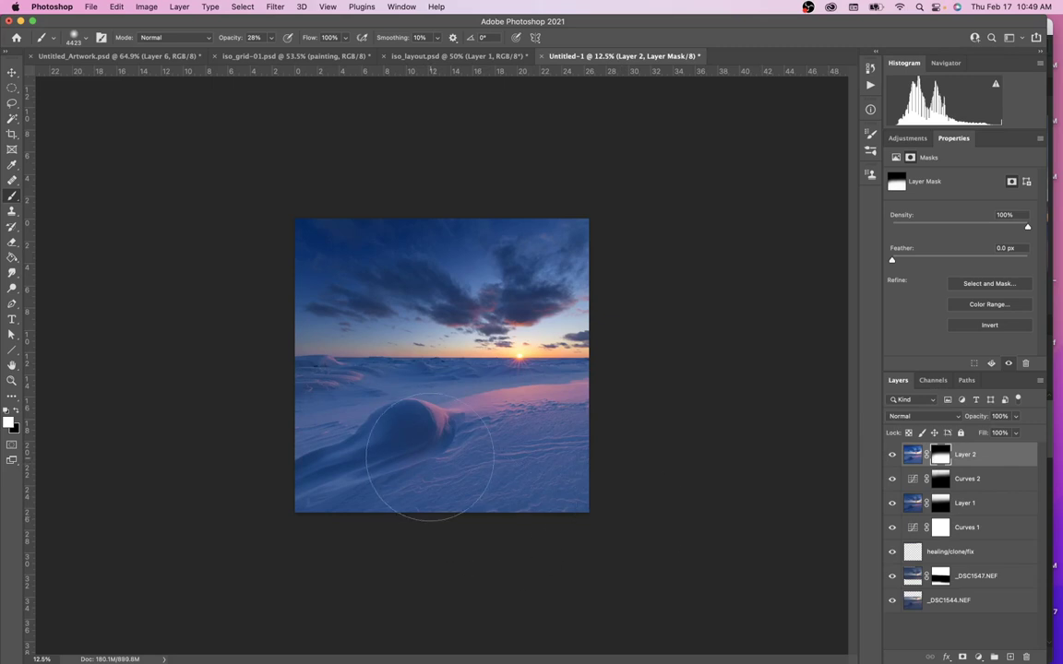
key(x)
drag(471, 366, 348, 364)
key(x)
Examine the snow mound, foreground and horizon close up, and check the whole photo at a reduced size for balance
scroll(452, 439, up, 4)
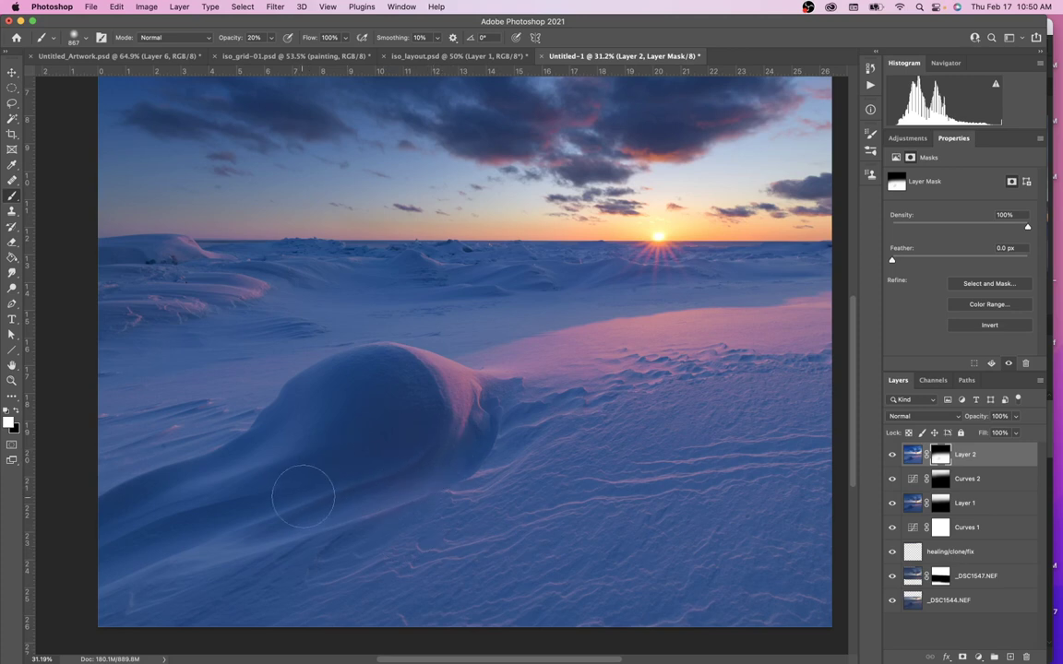
scroll(482, 408, left, 5)
scroll(482, 408, down, 4)
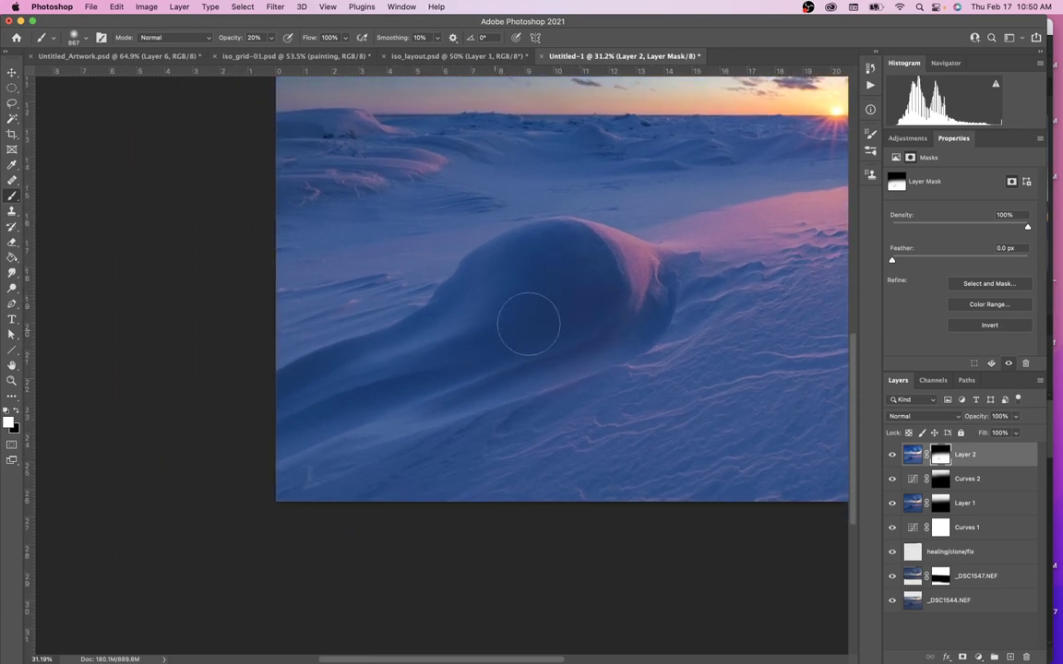
scroll(442, 369, right, 5)
scroll(443, 369, up, 2)
drag(421, 390, 346, 406)
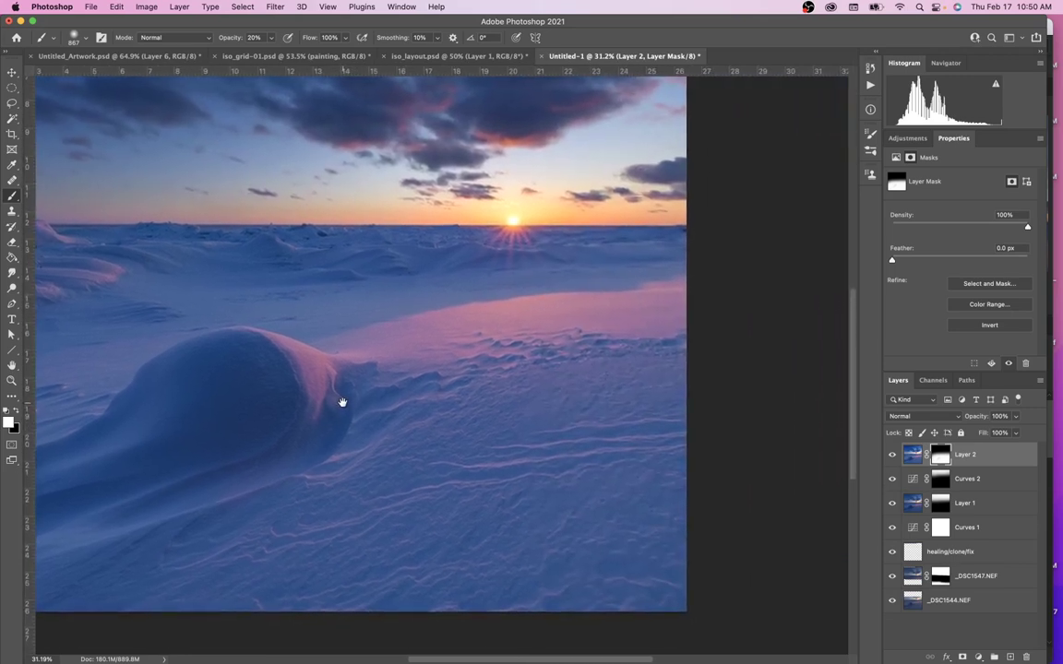
drag(636, 278, 776, 335)
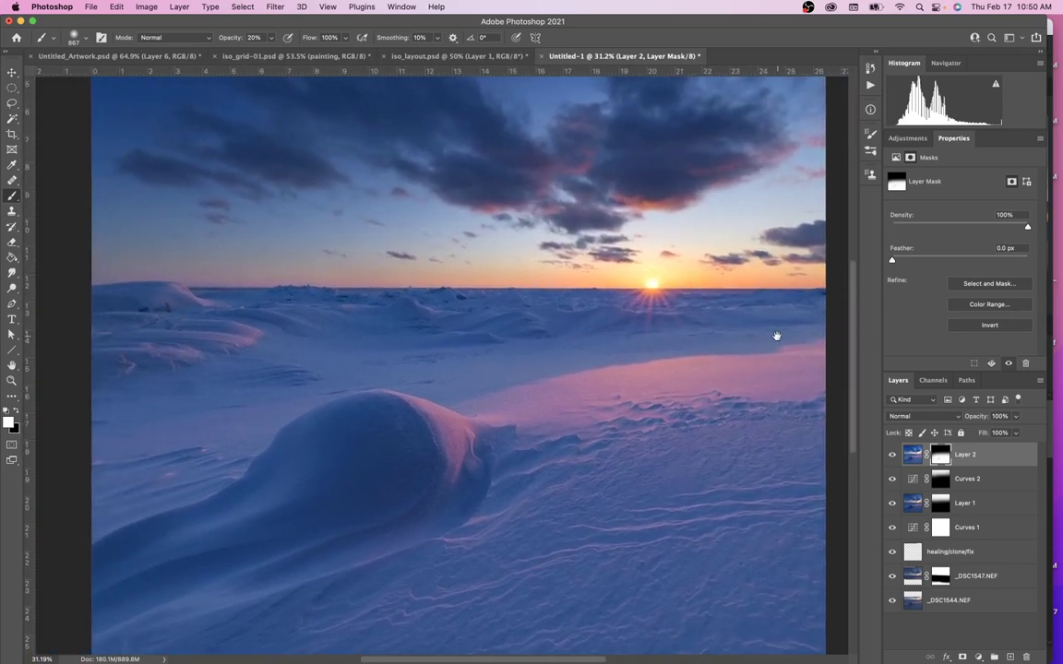
drag(517, 397, 529, 533)
key(super+0)
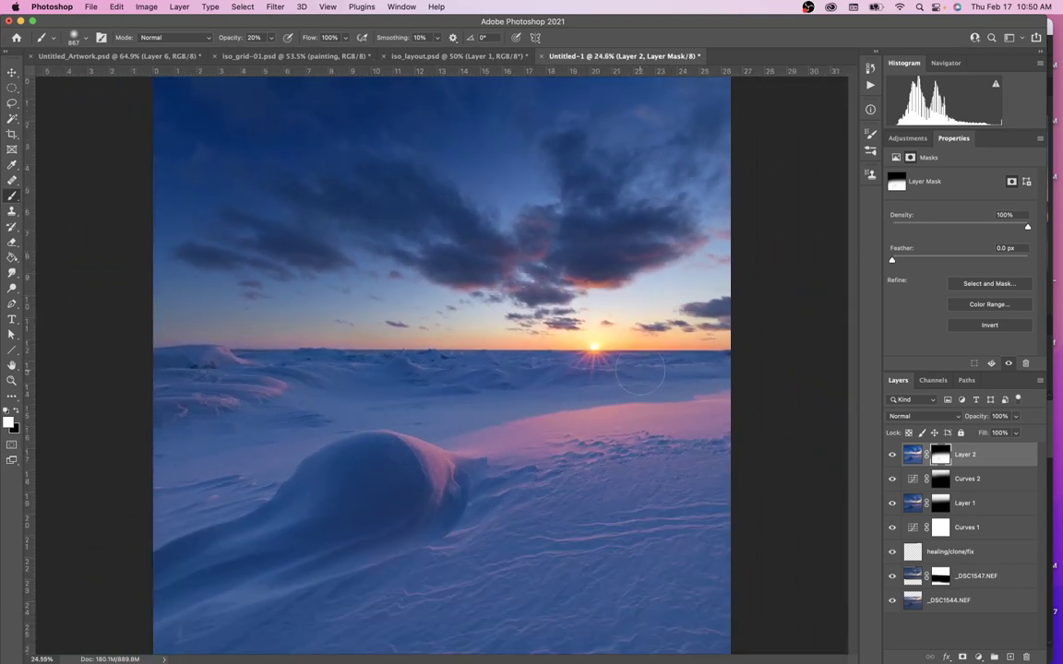
key(super+minus)
key(super+minus)
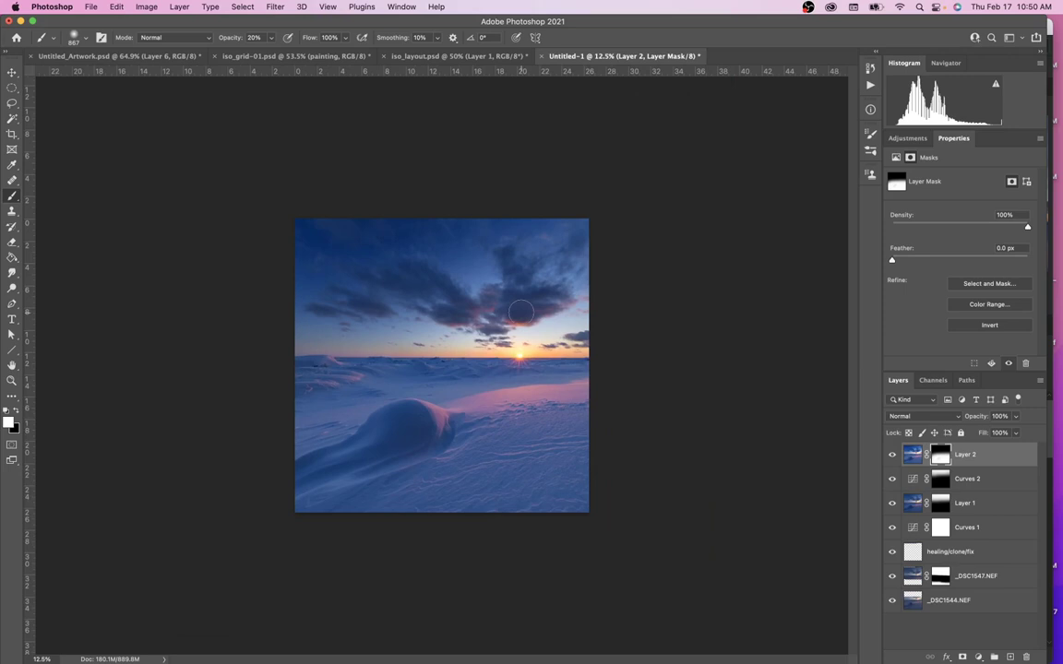
key(super+minus)
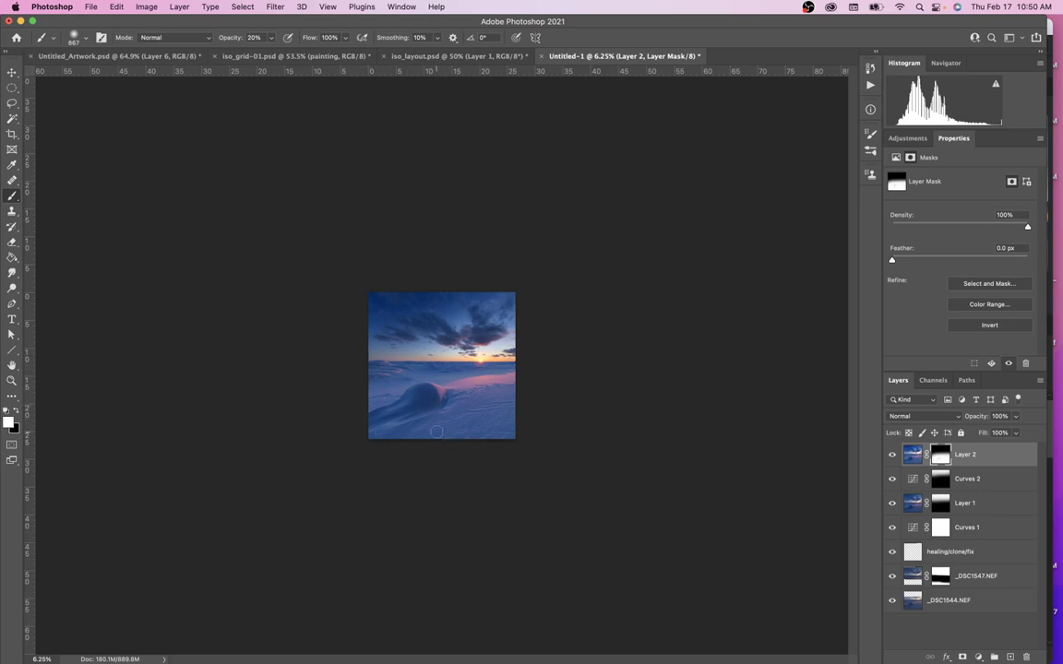
Add a Curves adjustment layer above Layer 2 and darken the midtones by mapping input 126 to output 109
click(932, 630)
click(979, 656)
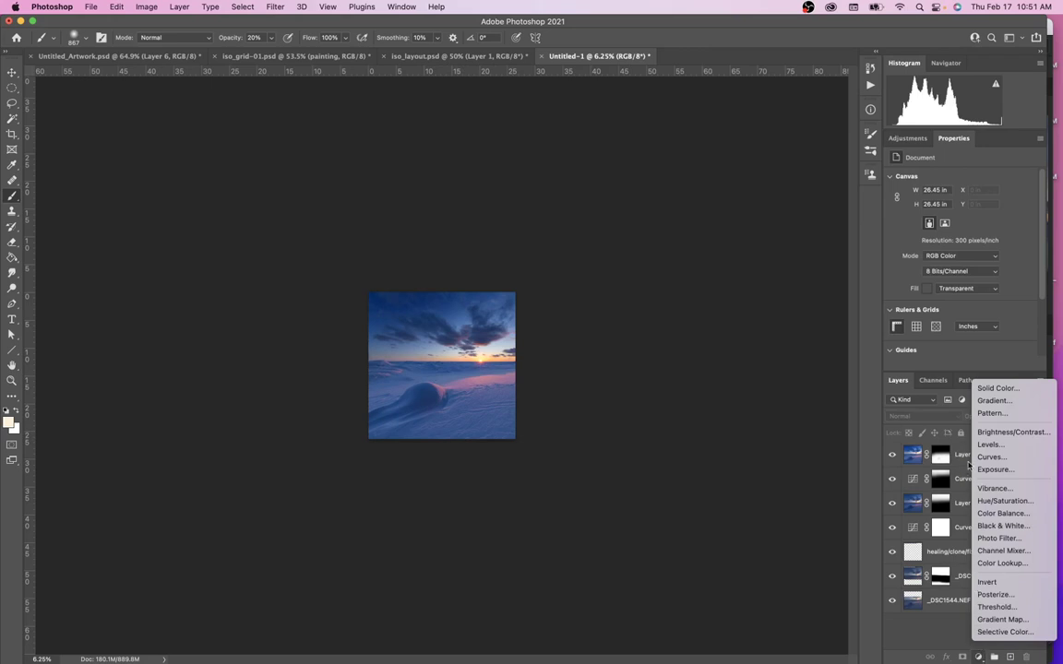
click(989, 457)
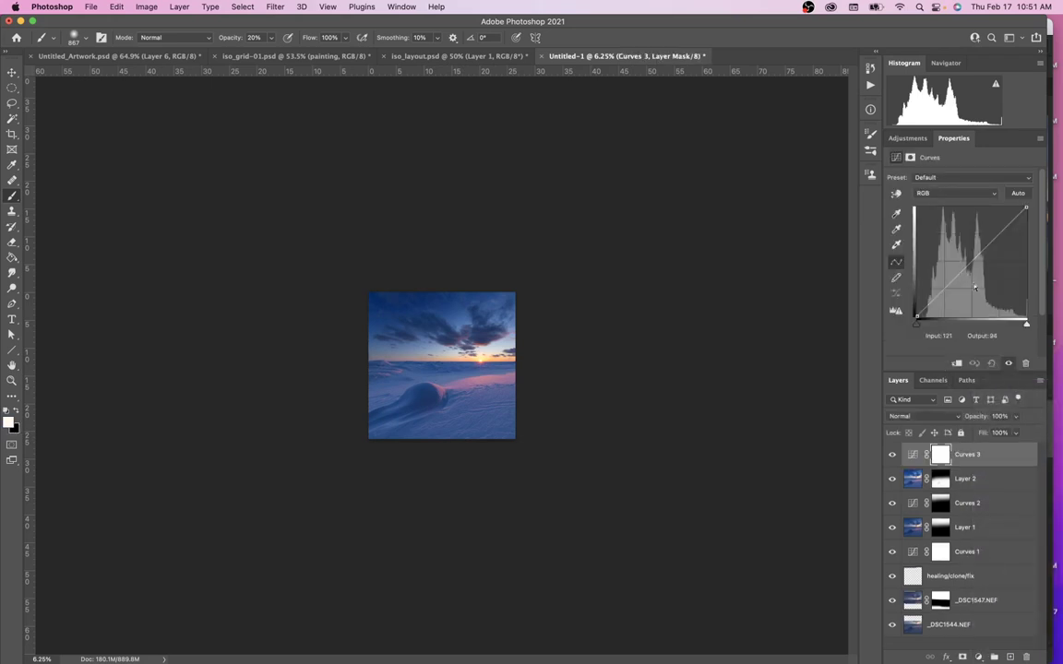
drag(967, 268, 971, 267)
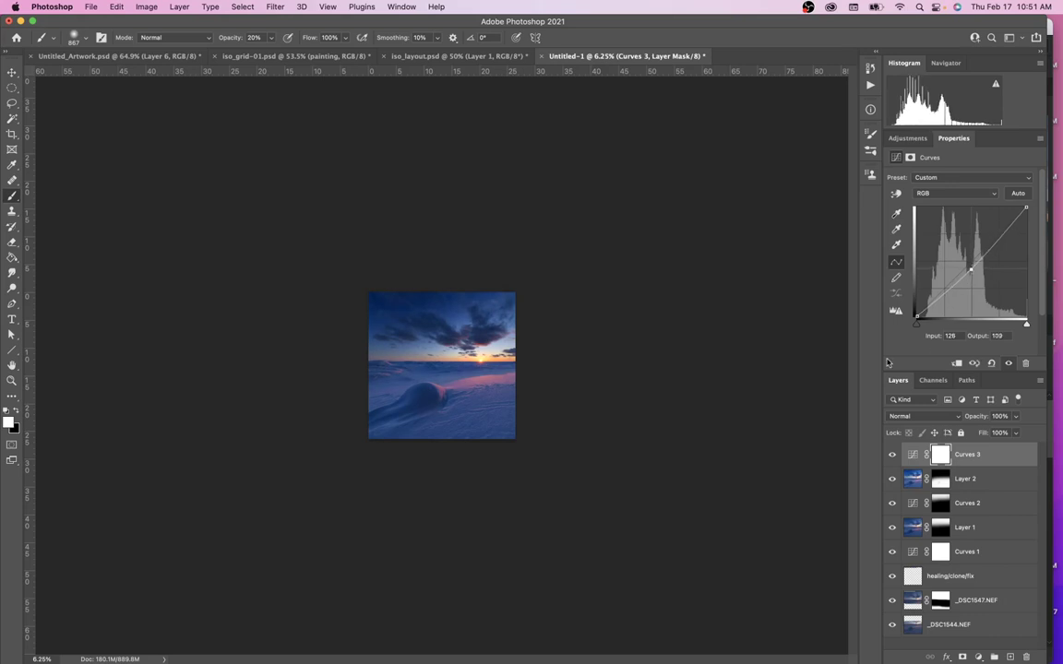
Invert the new Curves mask to black and paint white around the photo's edges with a 5000 px brush at 20% opacity
key(super+i)
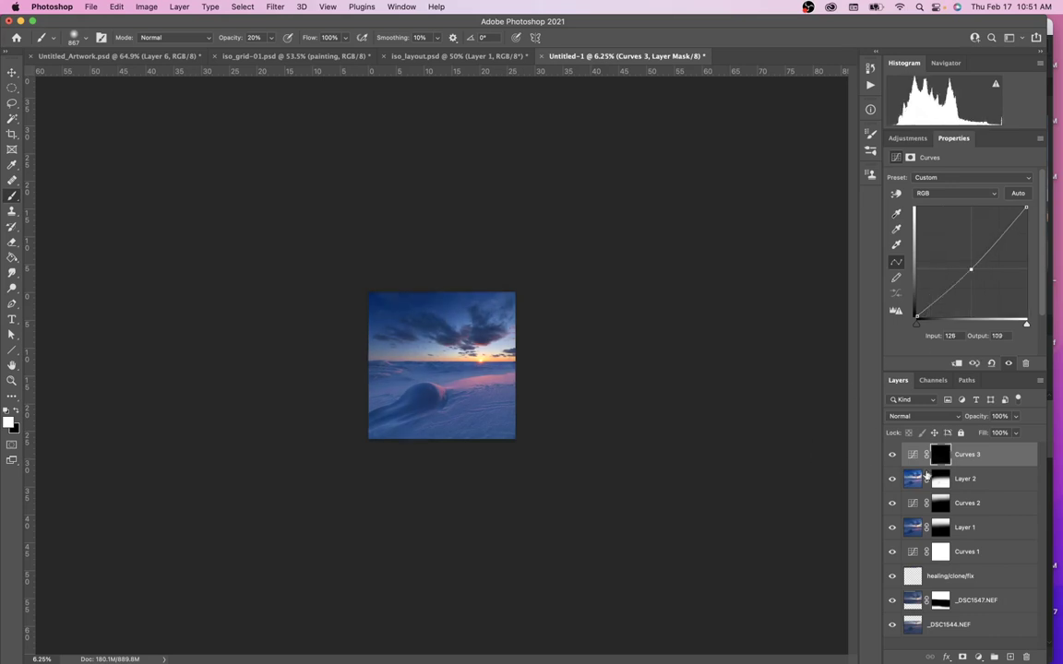
drag(476, 393, 607, 377)
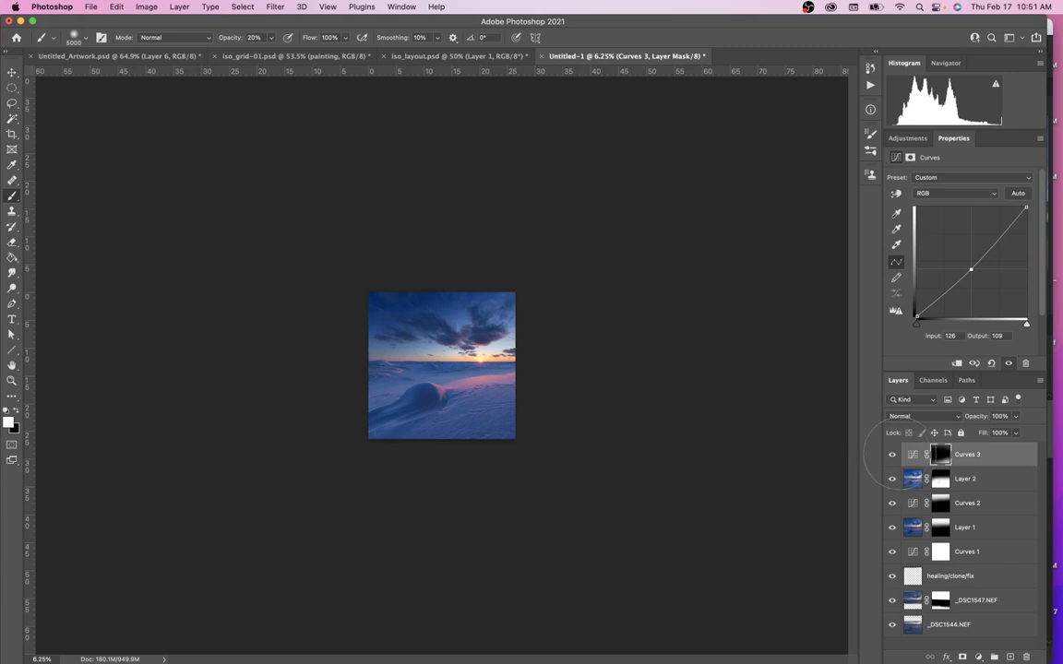
Repeatedly hide and show Curves 3 to compare the photo with and without the edge darkening
click(892, 455)
click(892, 458)
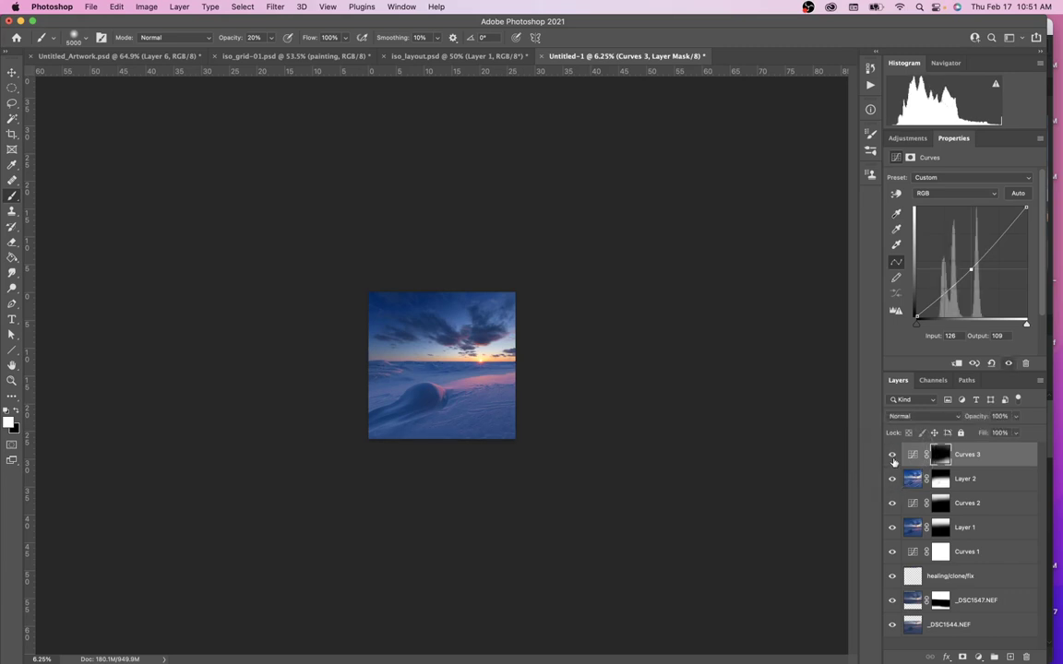
click(892, 456)
click(892, 456)
click(892, 456)
click(892, 456)
click(893, 458)
click(893, 459)
click(893, 459)
click(893, 459)
click(893, 458)
click(893, 458)
click(893, 459)
click(893, 459)
key(super+0)
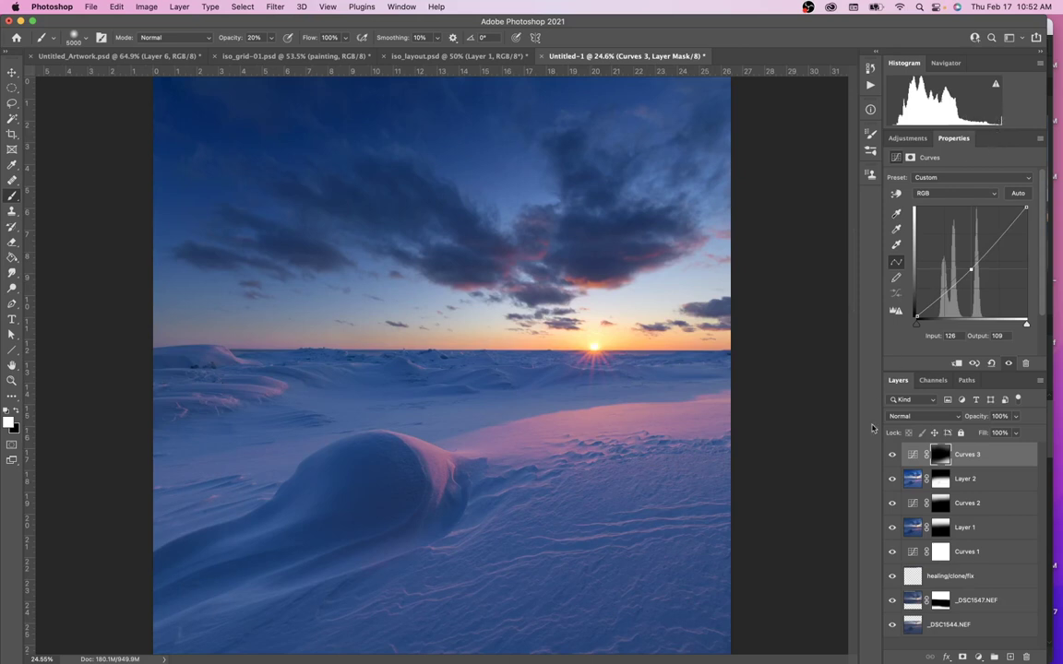
Compare the photo with and without all layers from Curves 1 to Curves 3, and with Curves 3 and Layer 2 individually hidden
drag(891, 552, 891, 454)
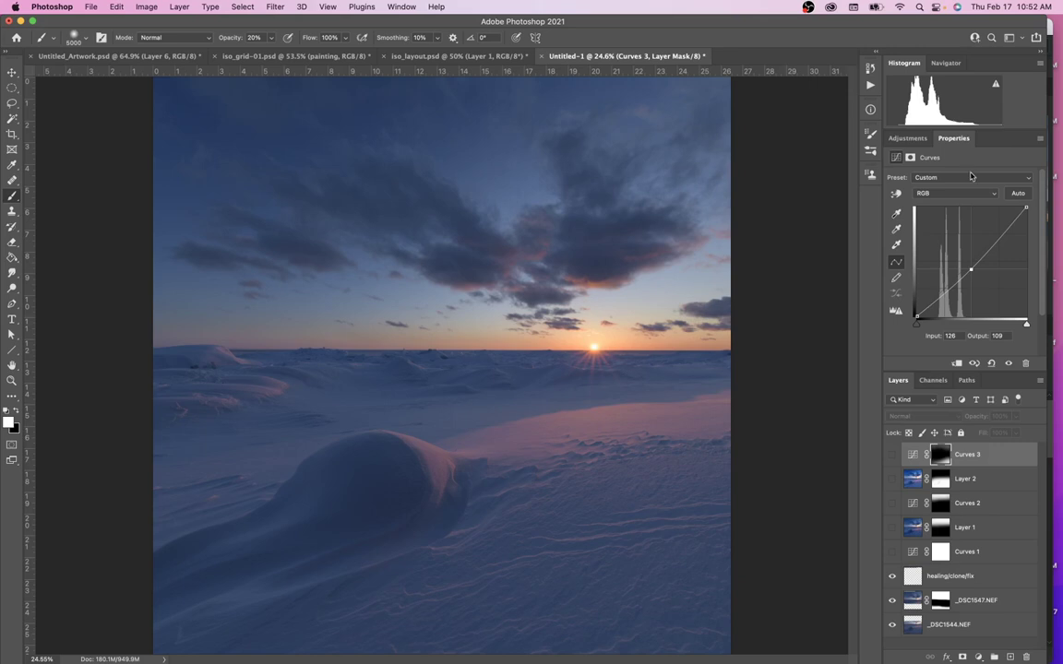
drag(892, 552, 891, 454)
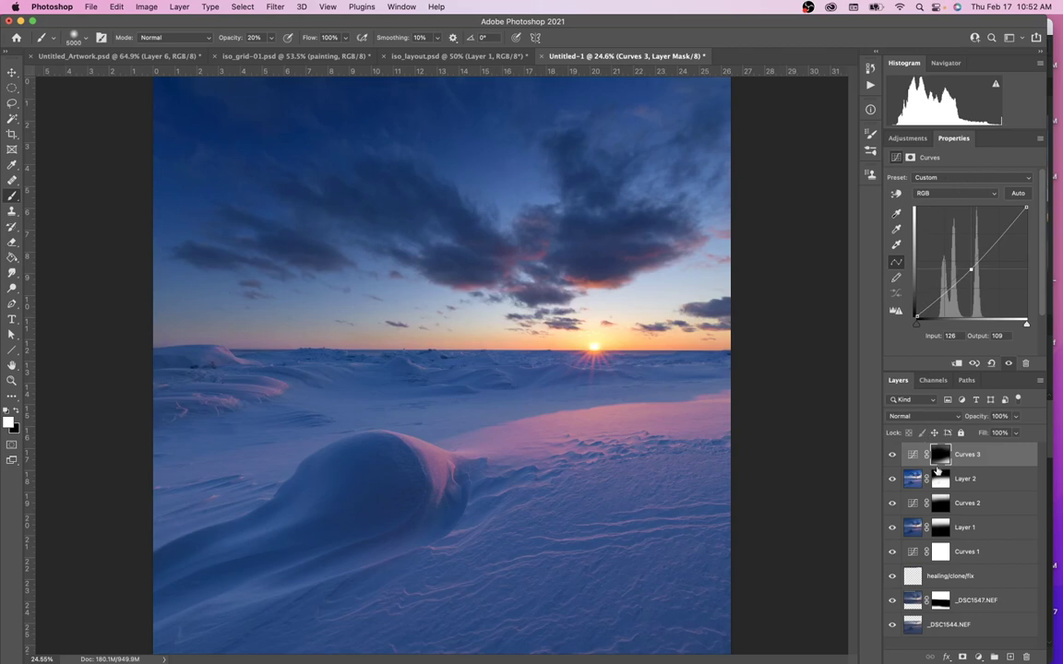
click(892, 455)
click(892, 455)
click(892, 479)
click(892, 478)
click(892, 479)
click(892, 479)
Select Layer 2's mask and set up a 330 px black brush at 30% opacity over the sun
key(alt+bracketleft)
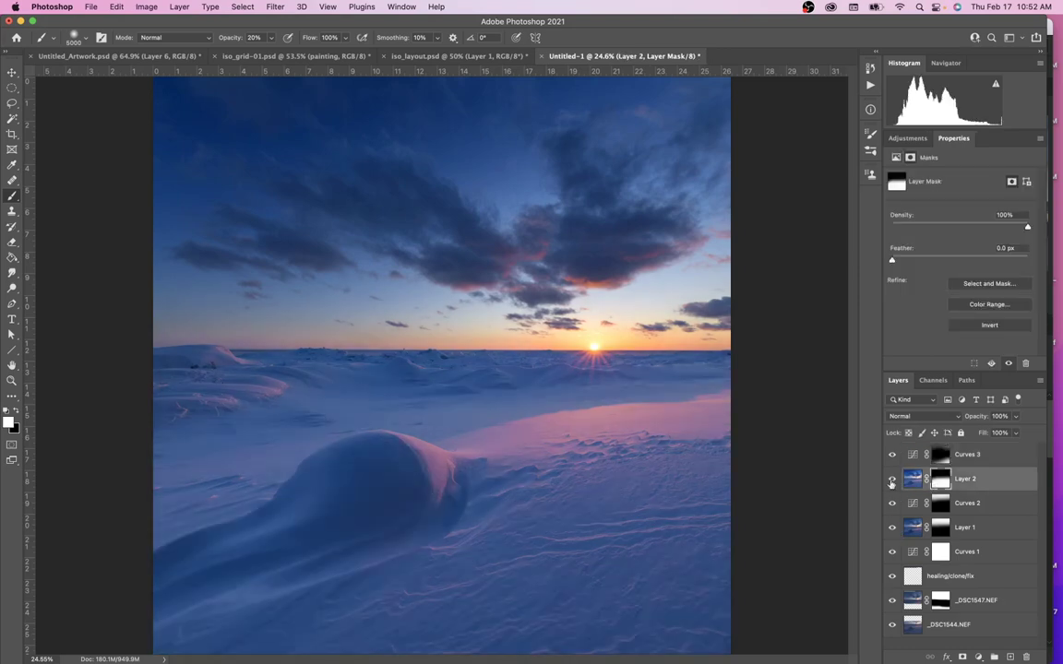
scroll(589, 353, up, 5)
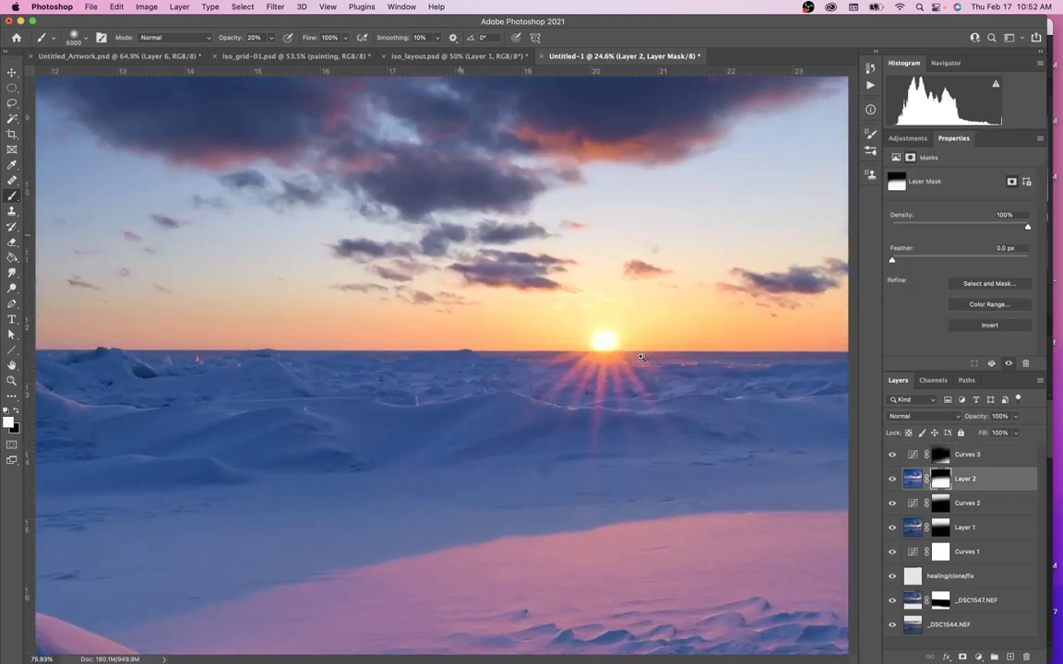
drag(642, 330, 605, 332)
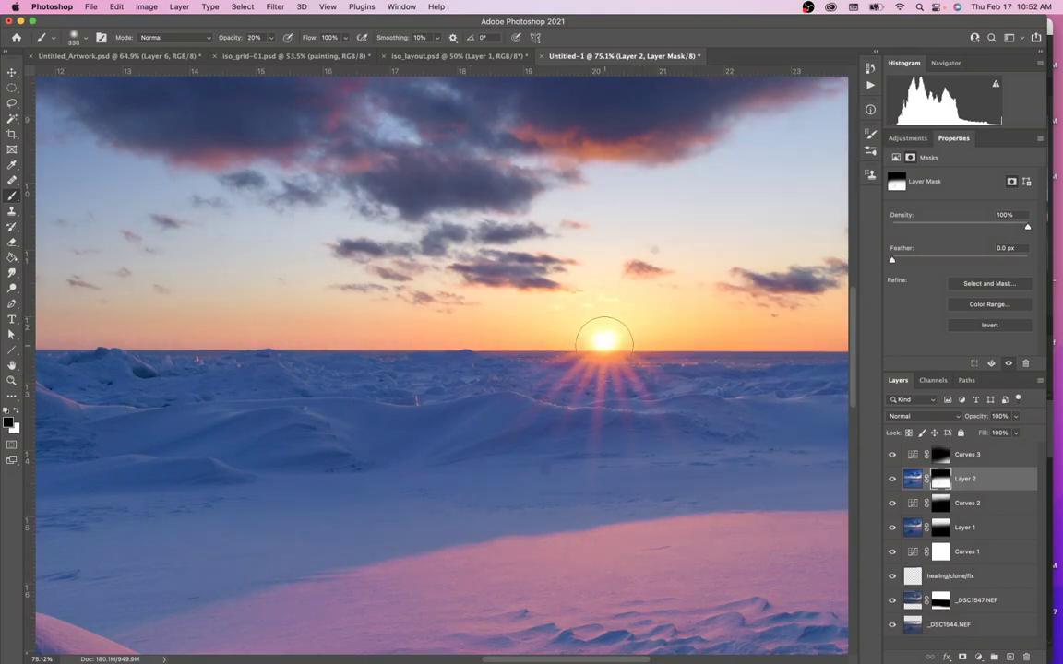
key(3)
Hide and show Layer 2, Curves 2 and Layer 1 to compare how each affects the glow around the sun
click(891, 480)
click(891, 480)
click(891, 480)
click(890, 483)
click(892, 503)
click(891, 504)
click(892, 529)
click(892, 529)
click(892, 529)
click(892, 529)
drag(892, 487, 892, 504)
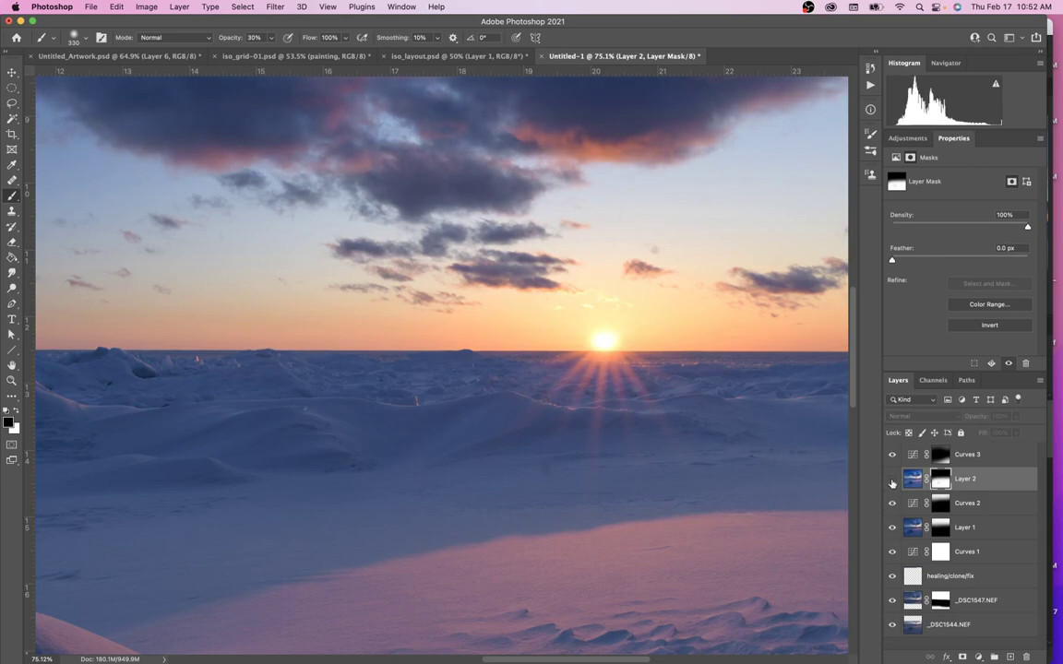
drag(892, 504, 893, 478)
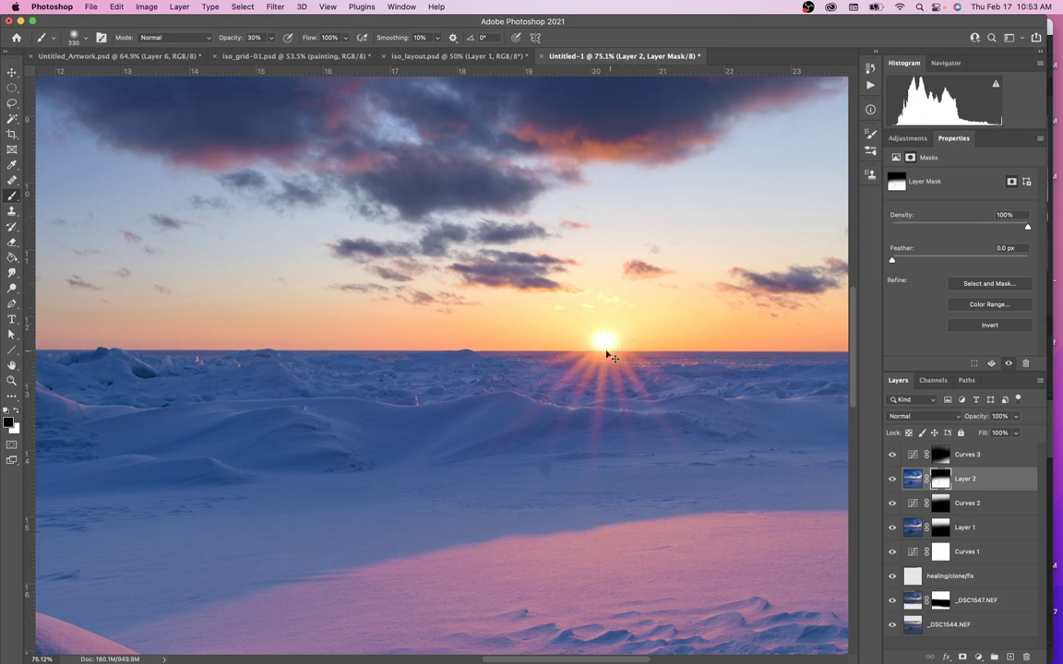
drag(607, 334, 687, 344)
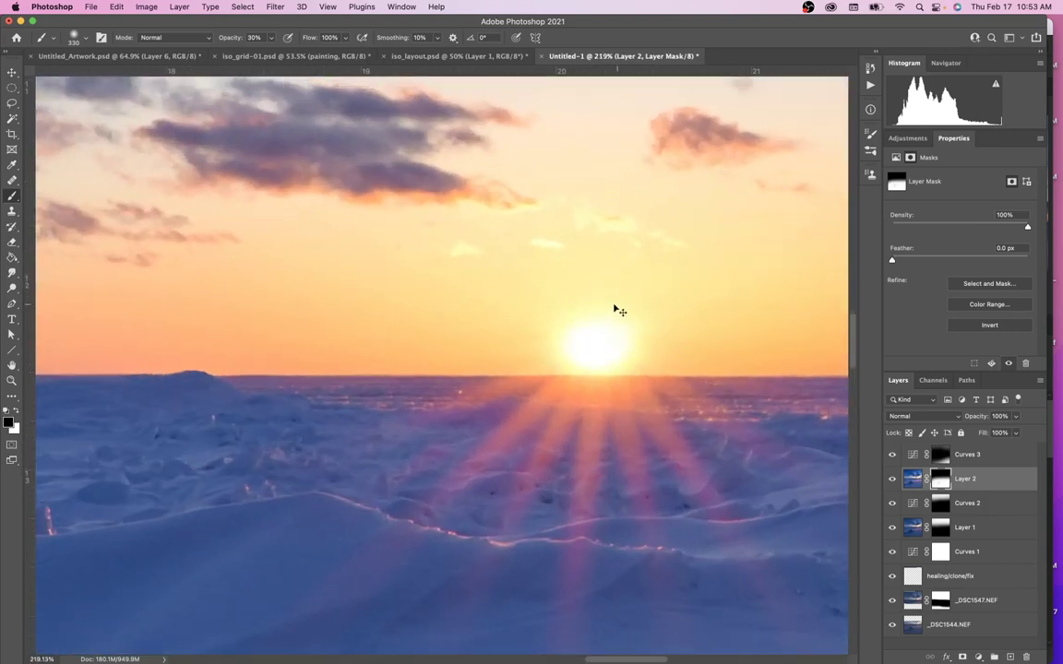
key(super+0)
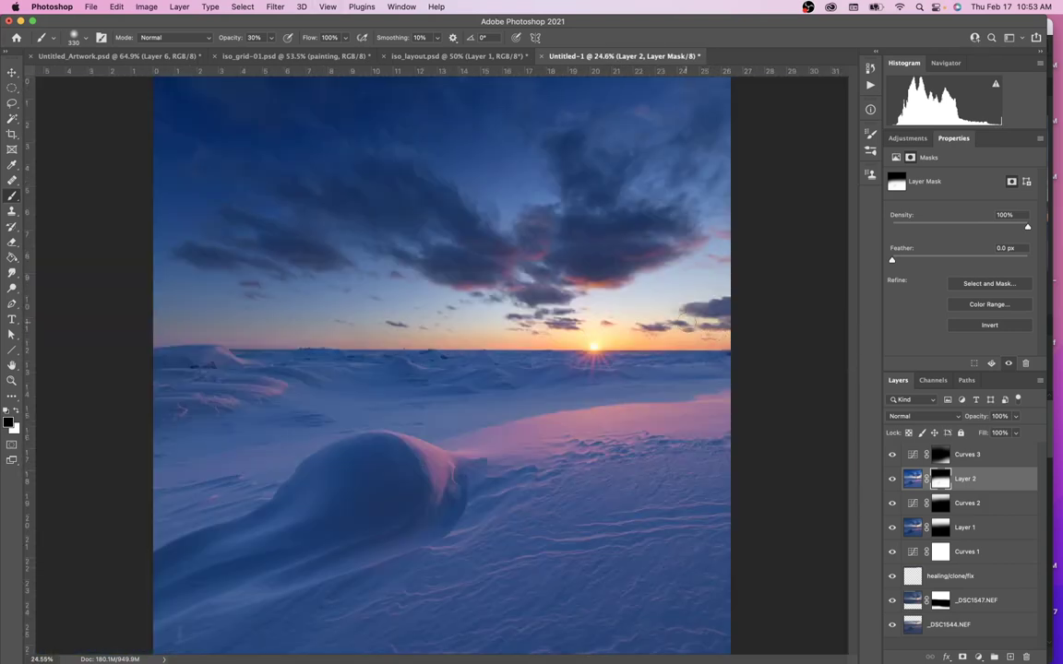
Hide the layers from Layer 1 up to Curves 3 and toggle Curves 1 repeatedly to compare its brightening
drag(892, 528, 898, 481)
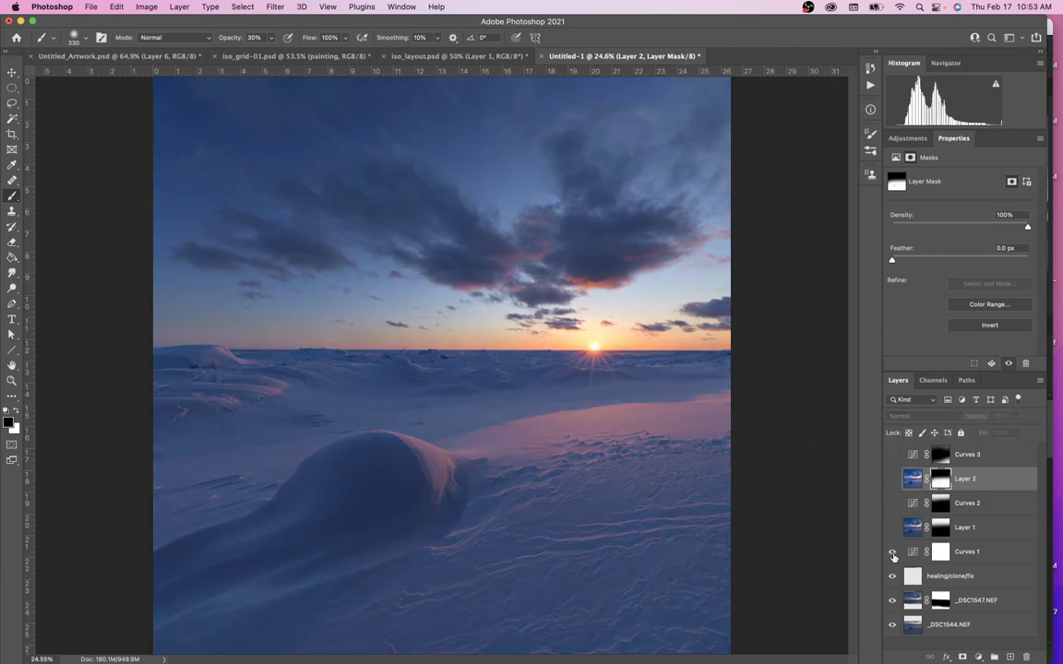
click(892, 553)
click(892, 553)
click(892, 553)
click(892, 552)
click(892, 553)
click(892, 552)
click(892, 553)
click(892, 552)
click(892, 552)
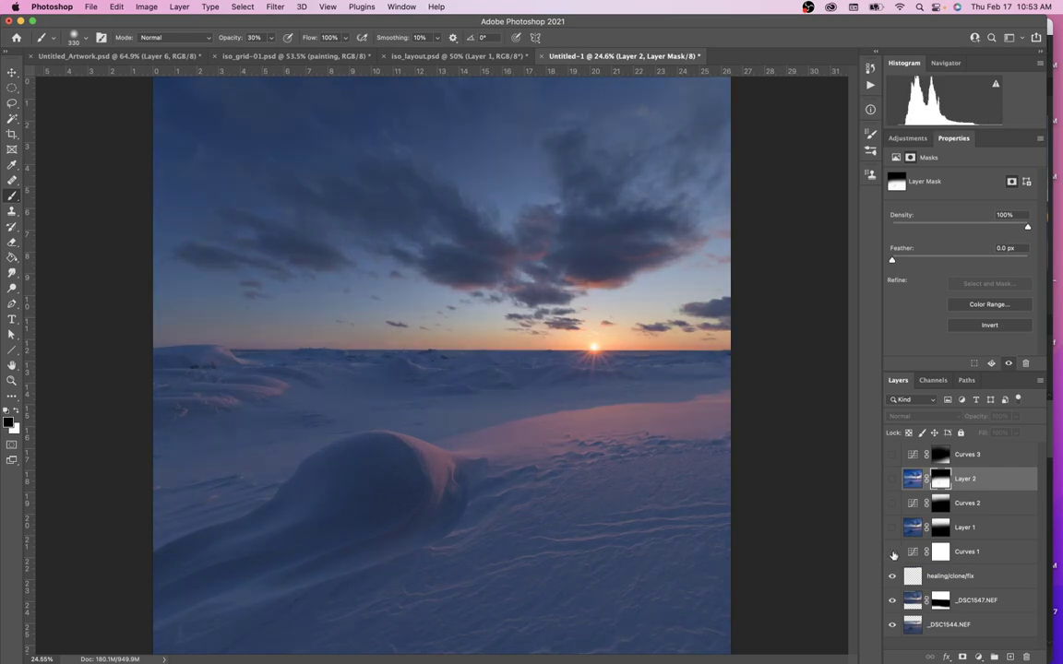
click(891, 552)
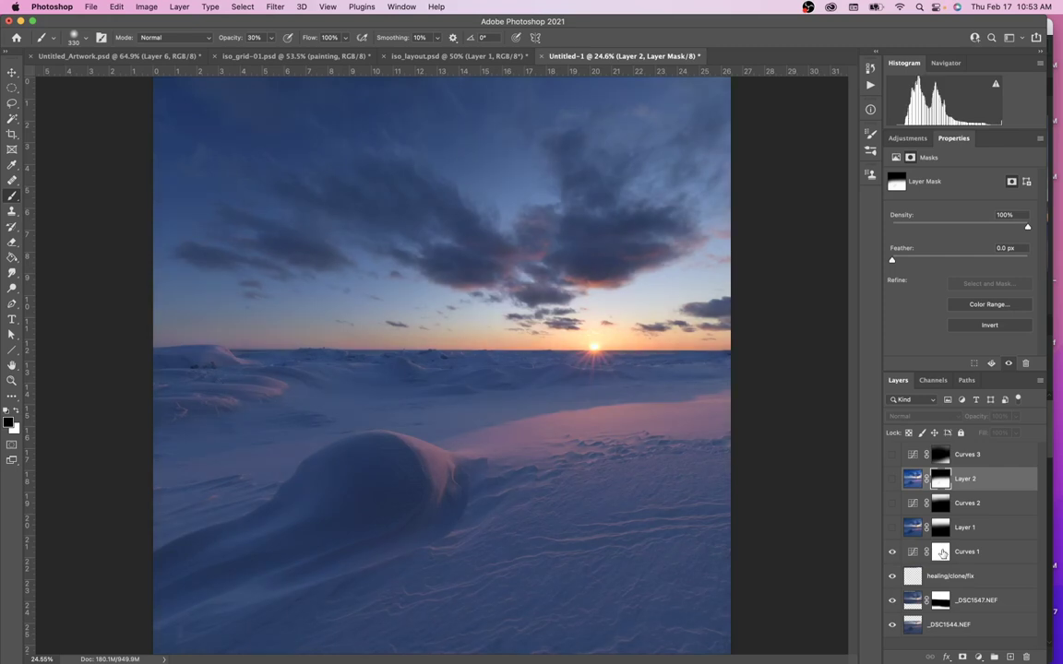
Touch up the sun with the black 30% brush on the Curves 1 and Layer 1 masks, making Layer 1 visible again
click(940, 551)
scroll(605, 339, up, 5)
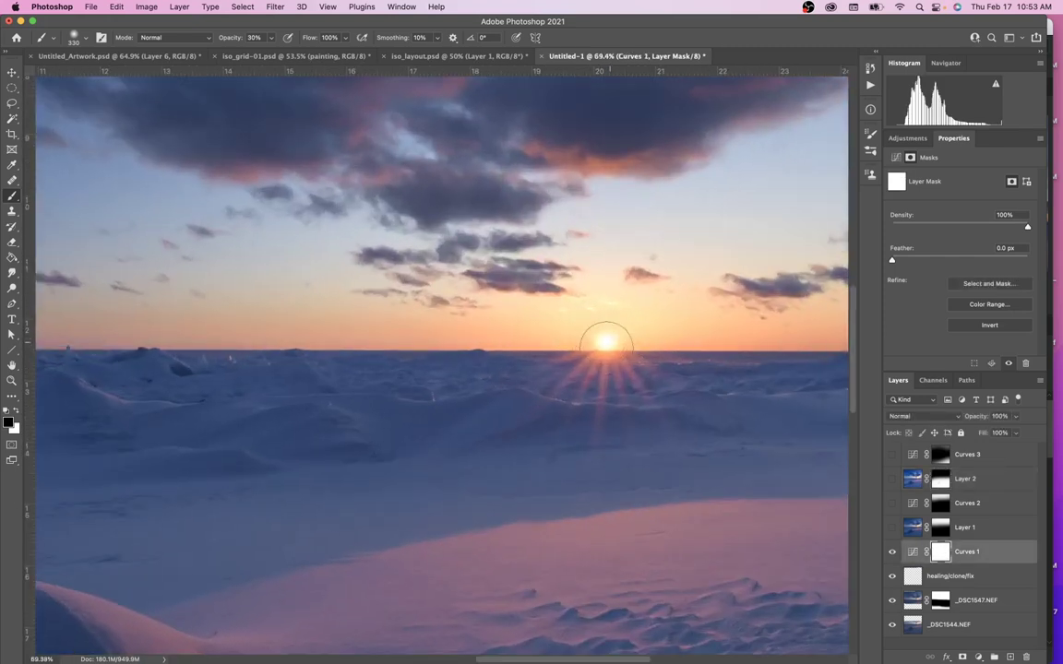
click(891, 527)
click(941, 527)
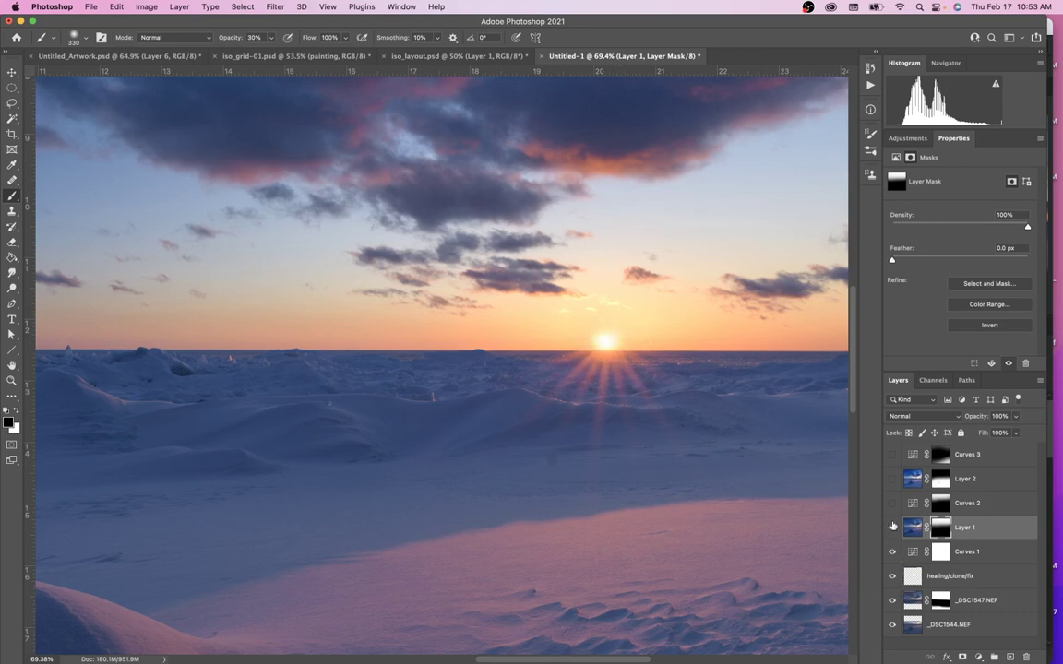
Toggle Layer 1 and Curves 1 off and on to compare their effect on the sun and horizon
drag(892, 527, 942, 554)
click(891, 552)
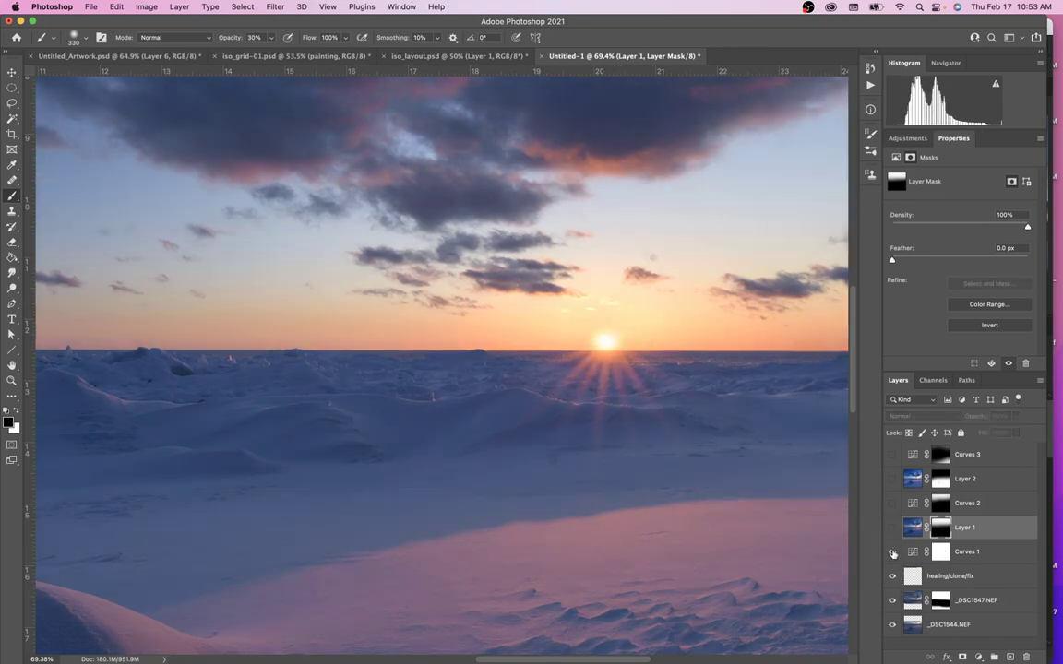
click(891, 552)
click(892, 552)
Make Layer 1, Curves 2, Layer 2 and Curves 3 visible again, with Layer 2's mask selected for work around the sun
click(891, 527)
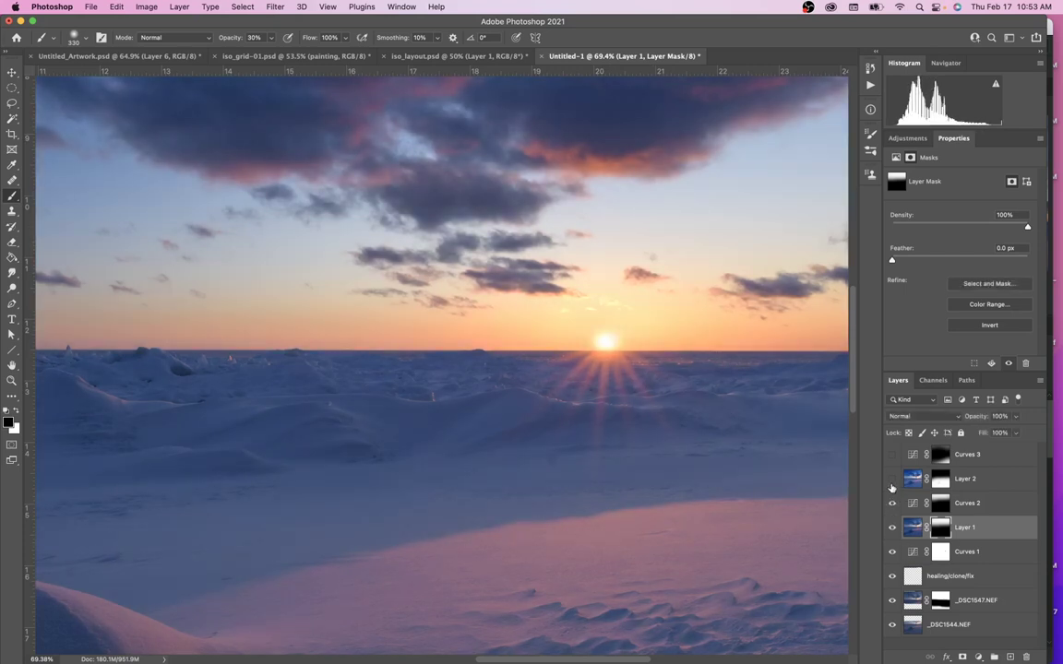
click(891, 480)
click(891, 482)
click(891, 480)
click(940, 479)
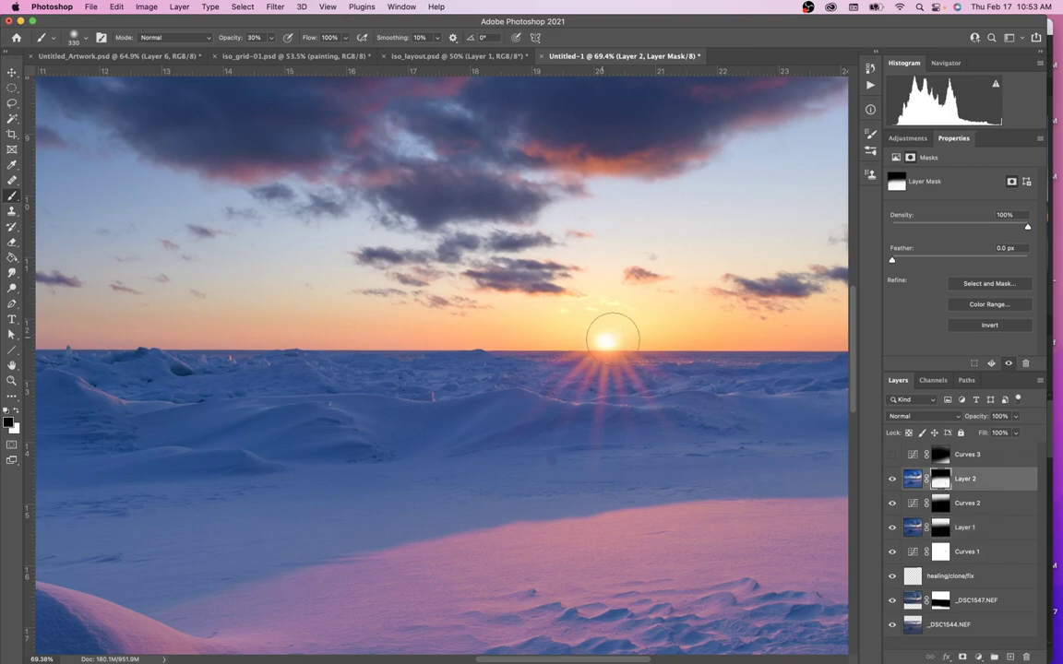
click(892, 461)
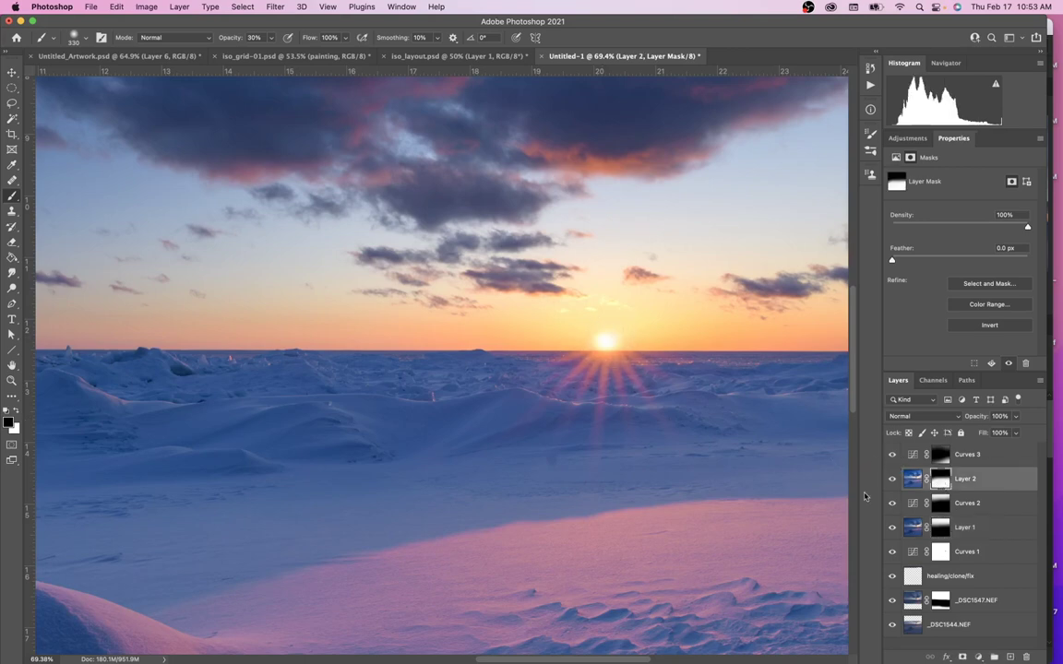
key(super+0)
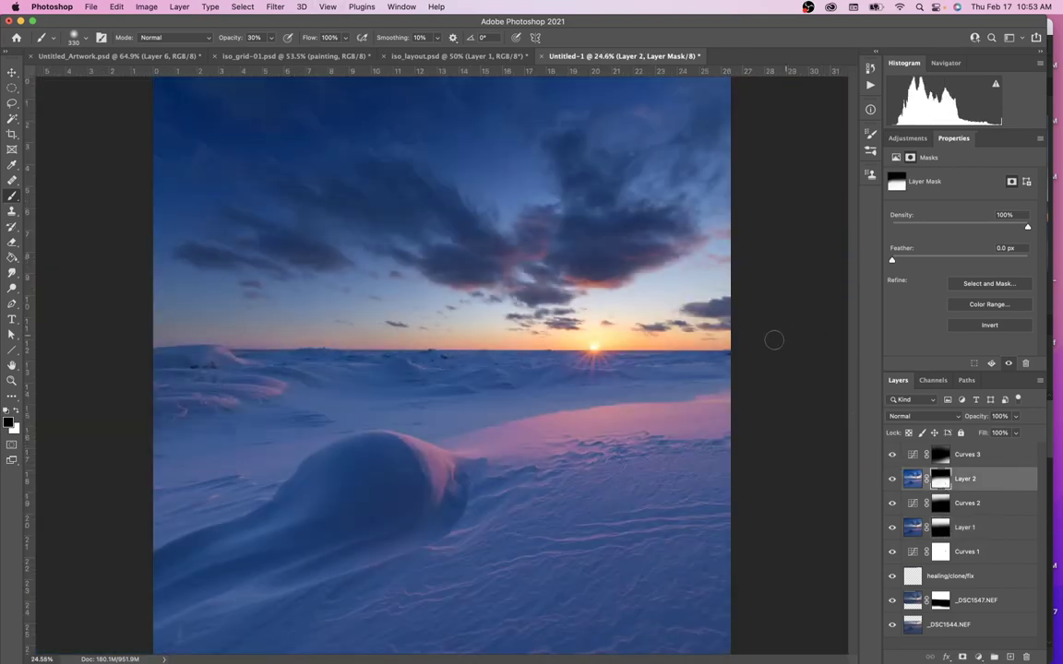
Undo the recent brush touch-ups on the masks around the sun, keeping Layer 1, Curves 2, Layer 2 and Curves 3 visible
click(593, 344)
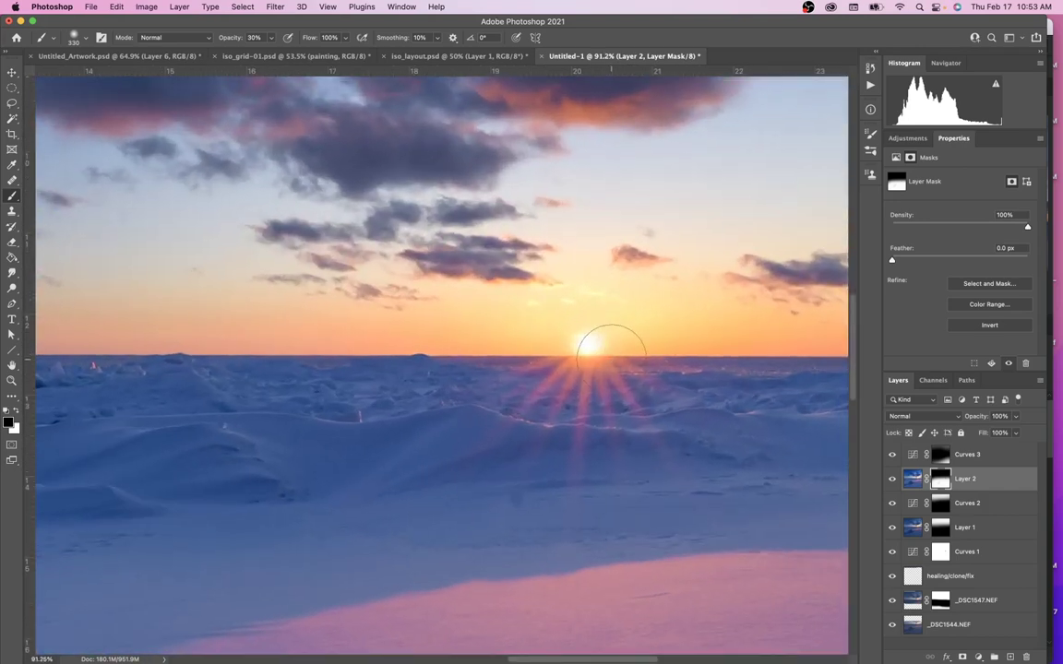
drag(609, 349, 662, 365)
key(super+z)
key(super+z)
key(super+z)
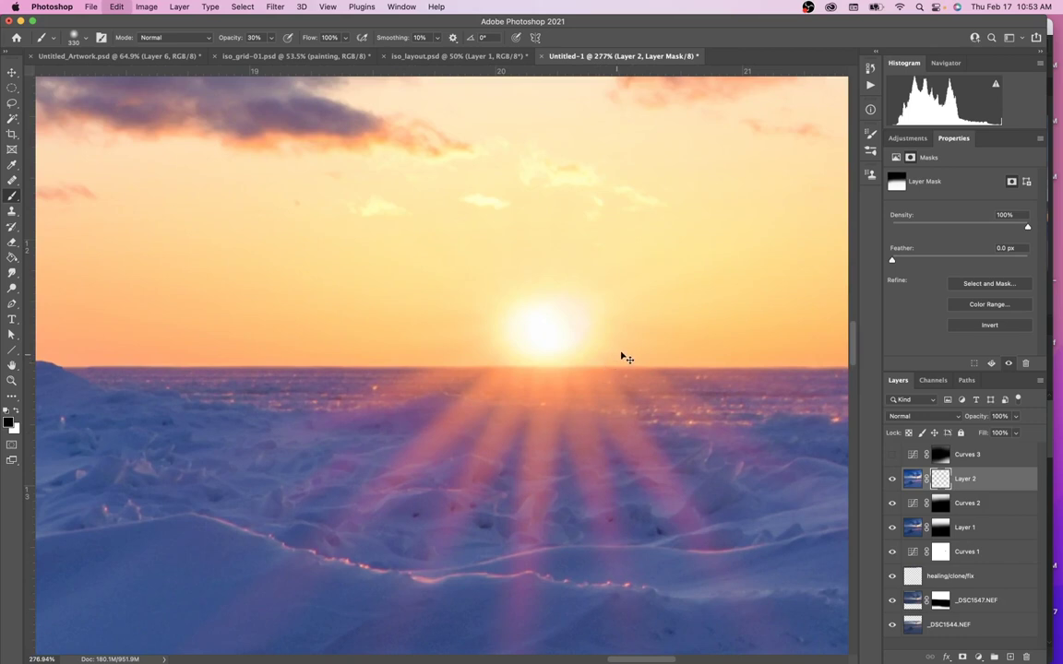
key(super+z)
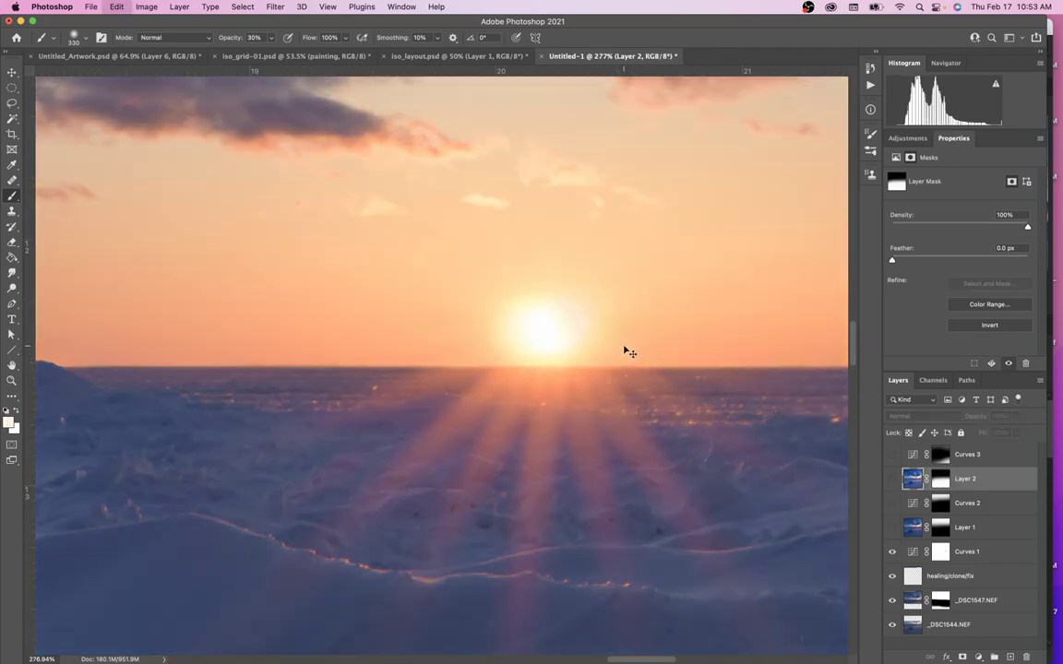
key(super+z)
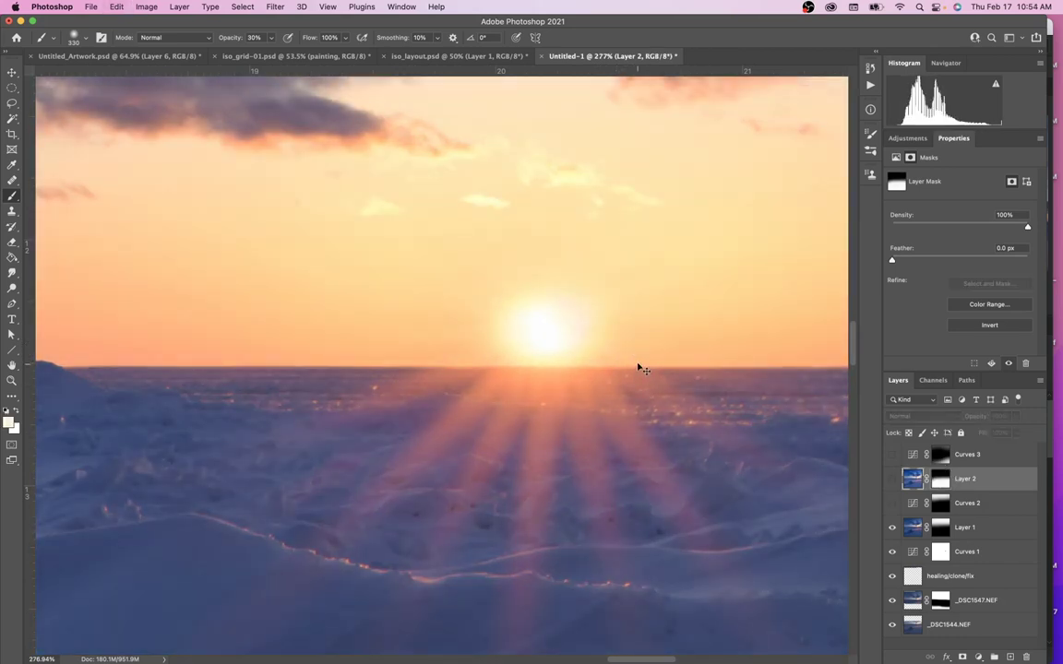
key(super+z)
key(super+z)
key(super+z)
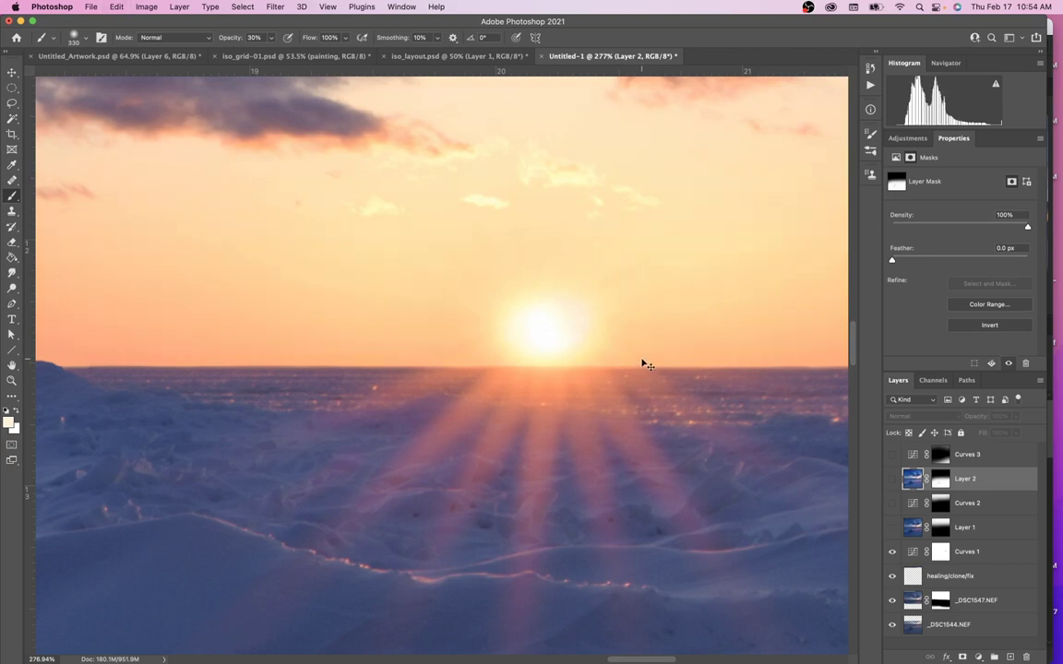
key(super+z)
key(super+z)
key(super+z)
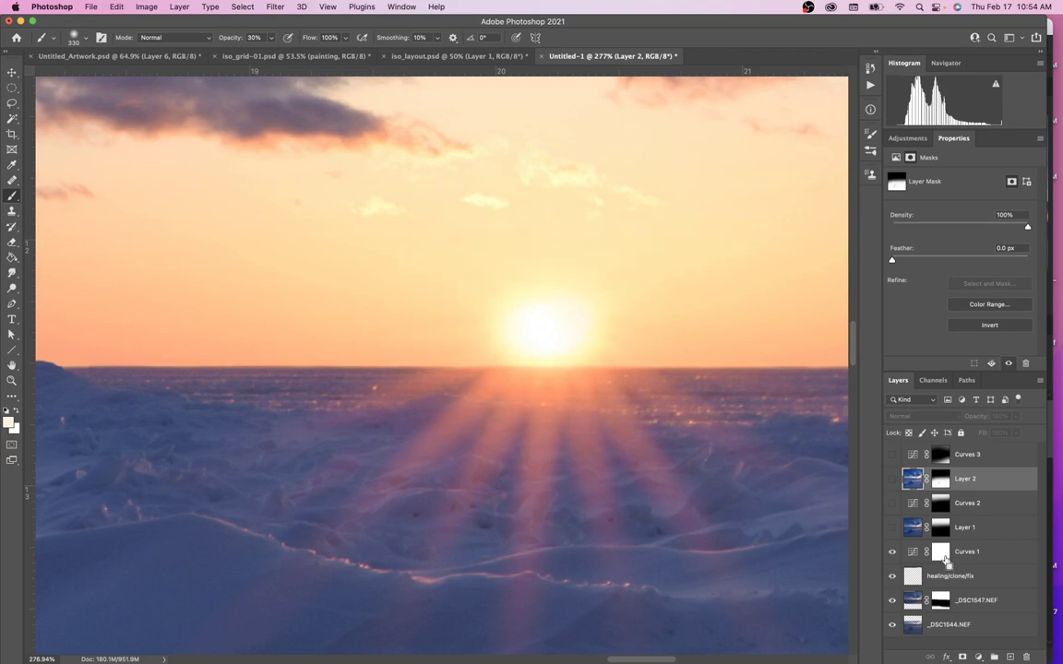
key(super+z)
key(super+z)
key(super+z)
key(super+z)
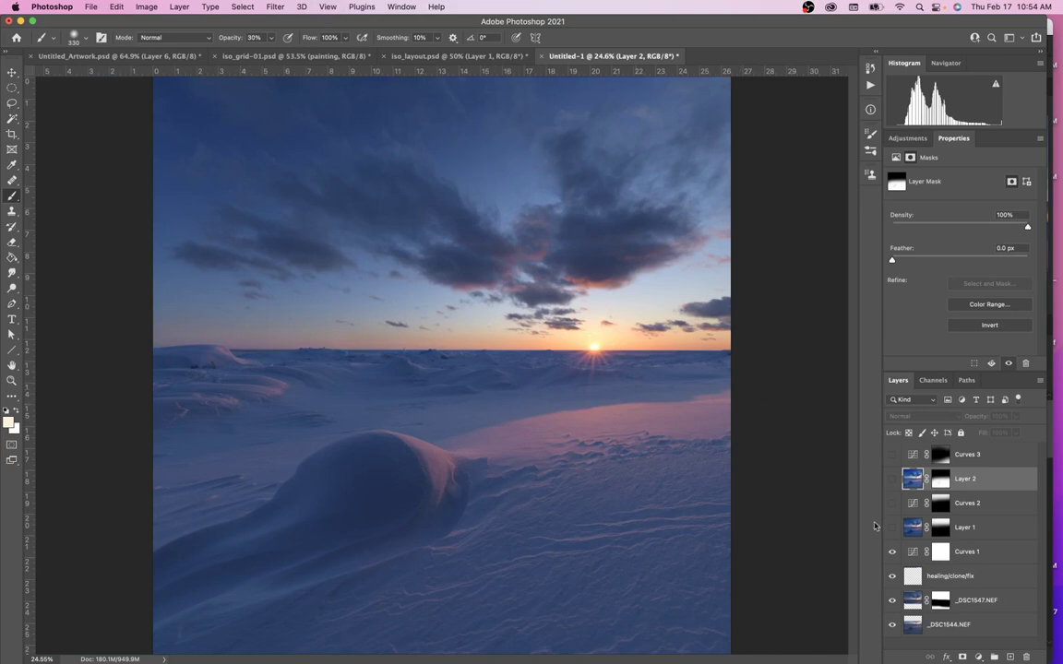
key(super+z)
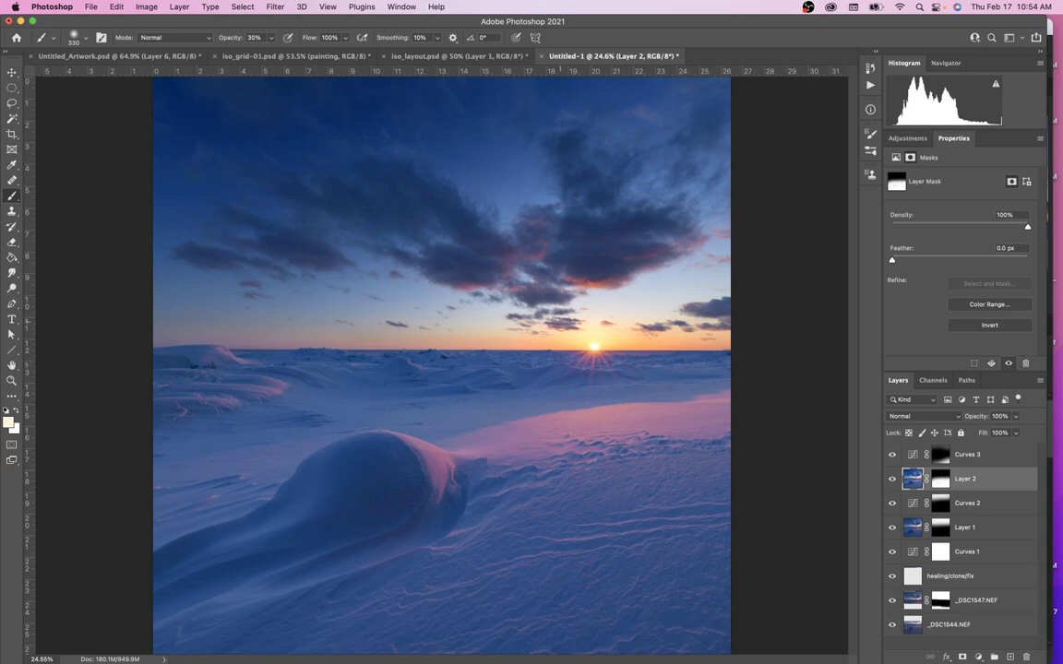
Save the layered image as sawpit_sunner.psd in the w22 psds folder on the photo working drive, with Maximize Compatibility on
key(super+shift+s)
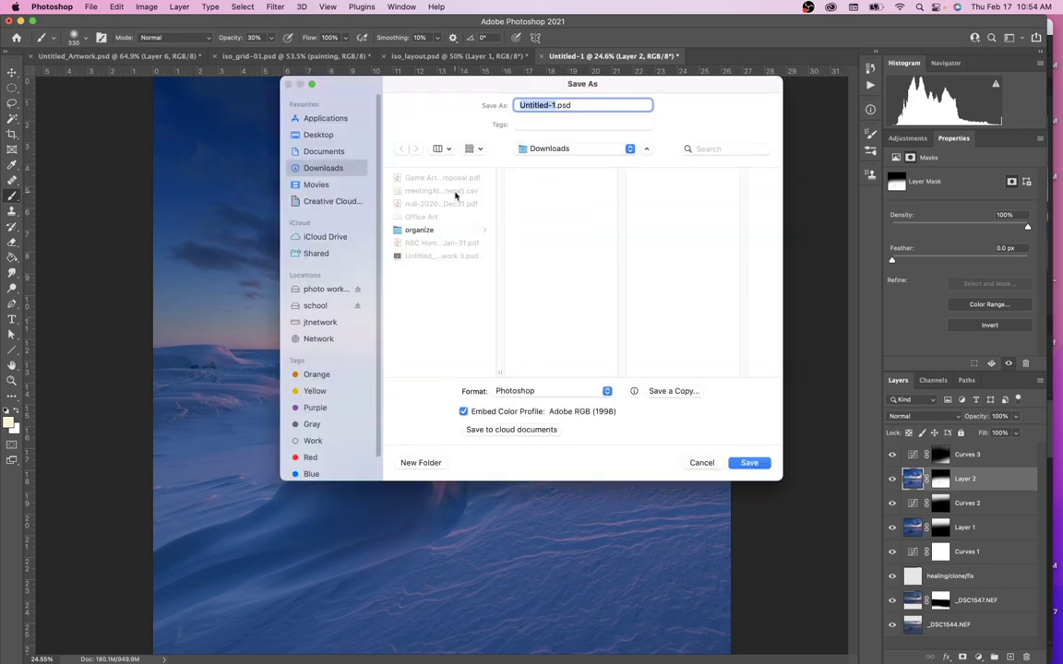
text(sawpit_sunner)
click(337, 291)
scroll(443, 332, down, 5)
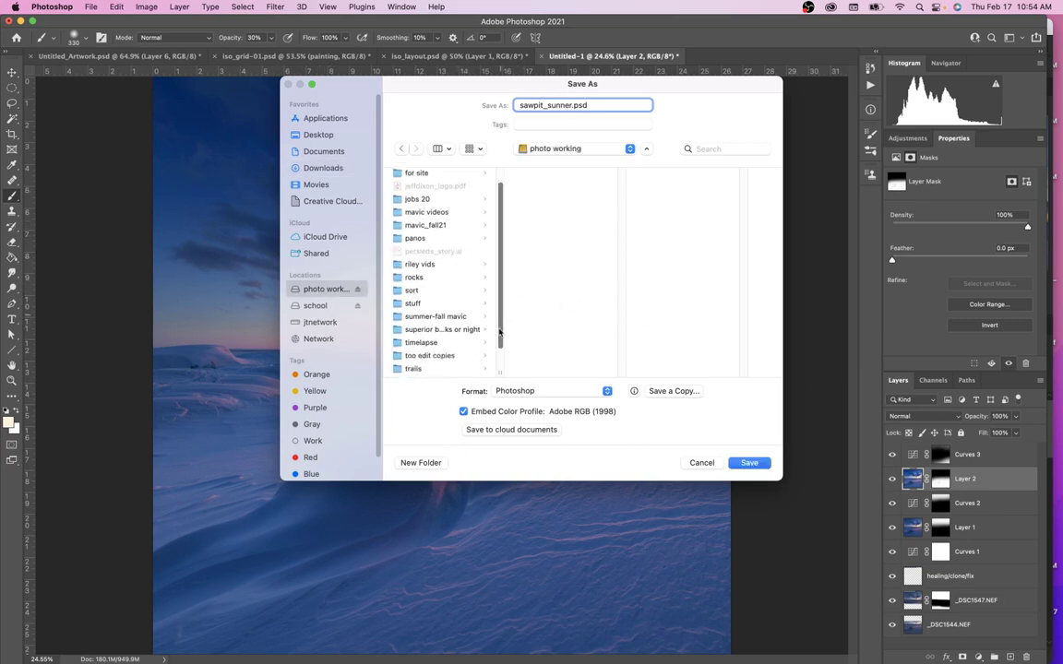
click(430, 365)
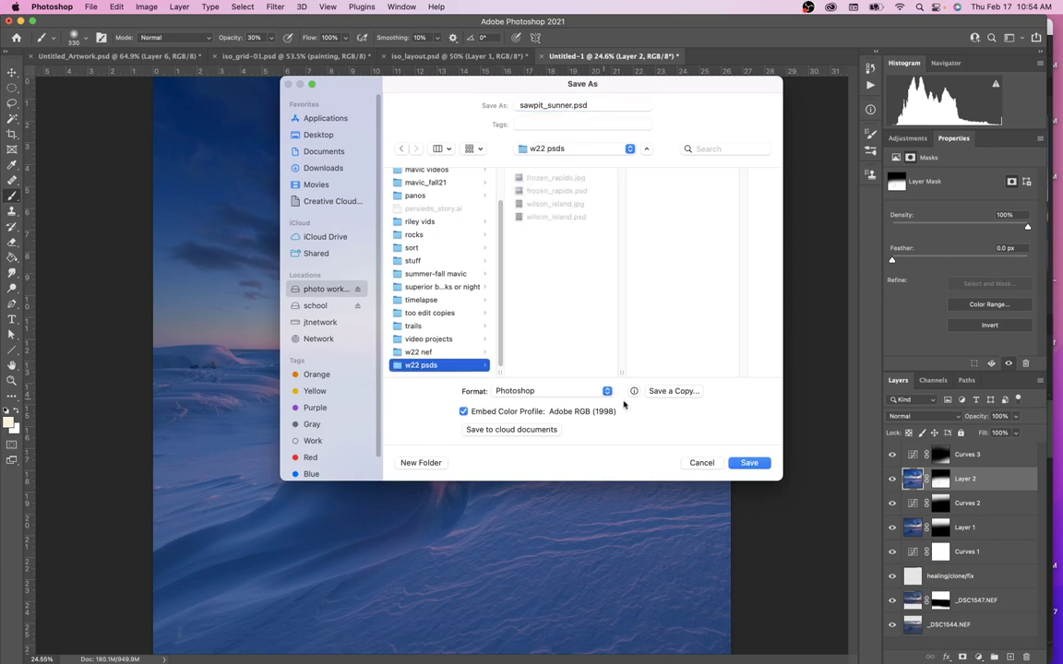
click(749, 462)
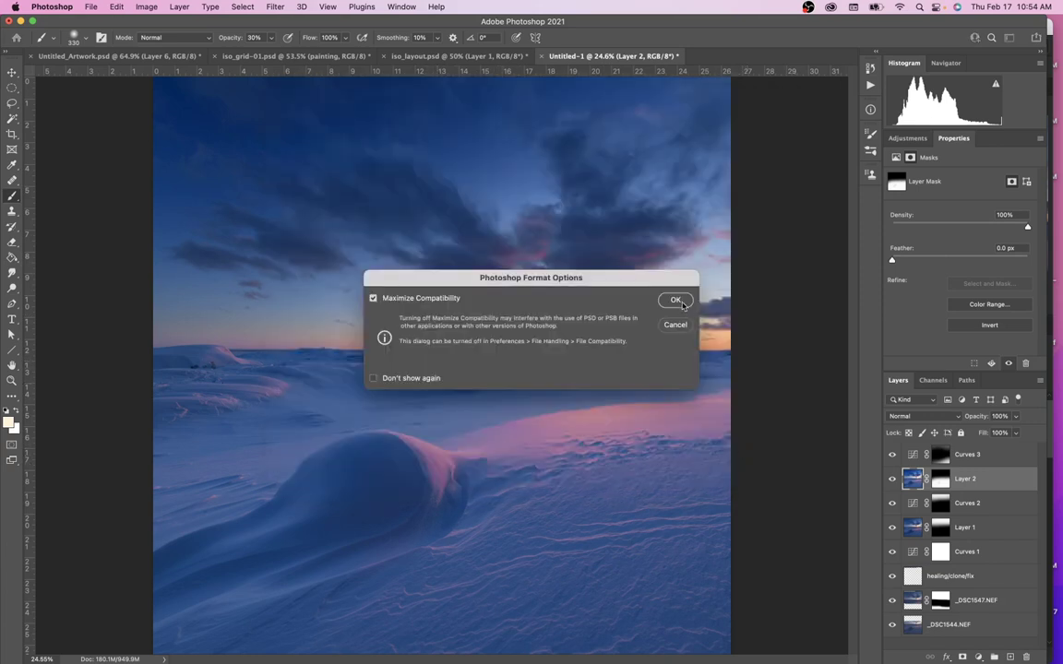
key(Return)
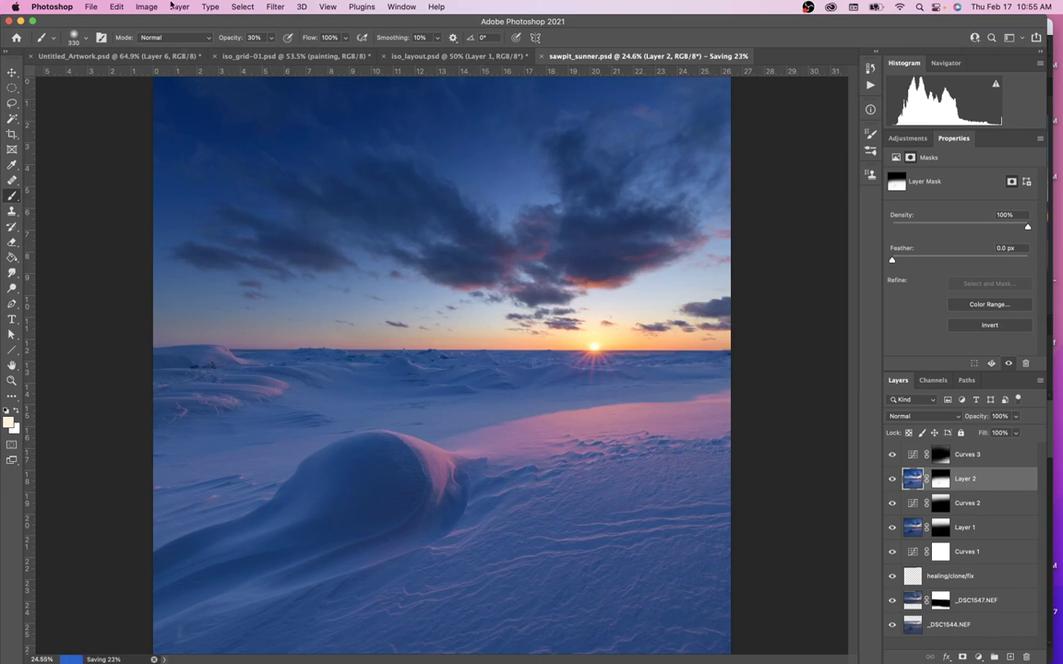
Resize the image to 1080 × 1080 pixels at 300 pixels/inch using Bicubic Sharper resampling
click(146, 7)
click(162, 96)
click(662, 174)
click(669, 183)
click(669, 179)
click(666, 150)
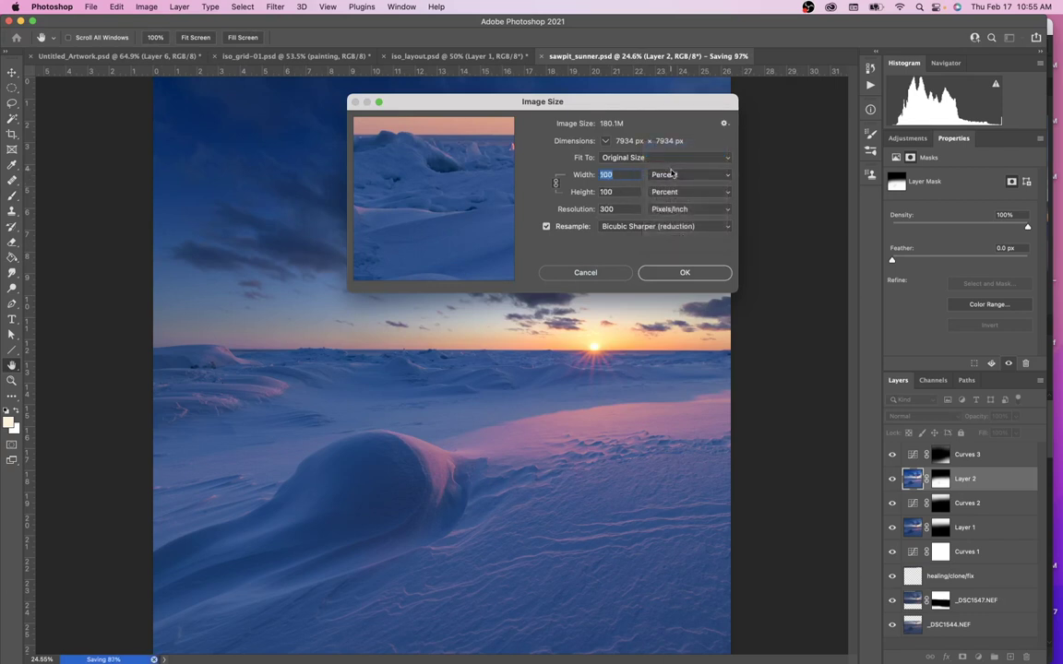
click(670, 170)
click(665, 188)
text(1080)
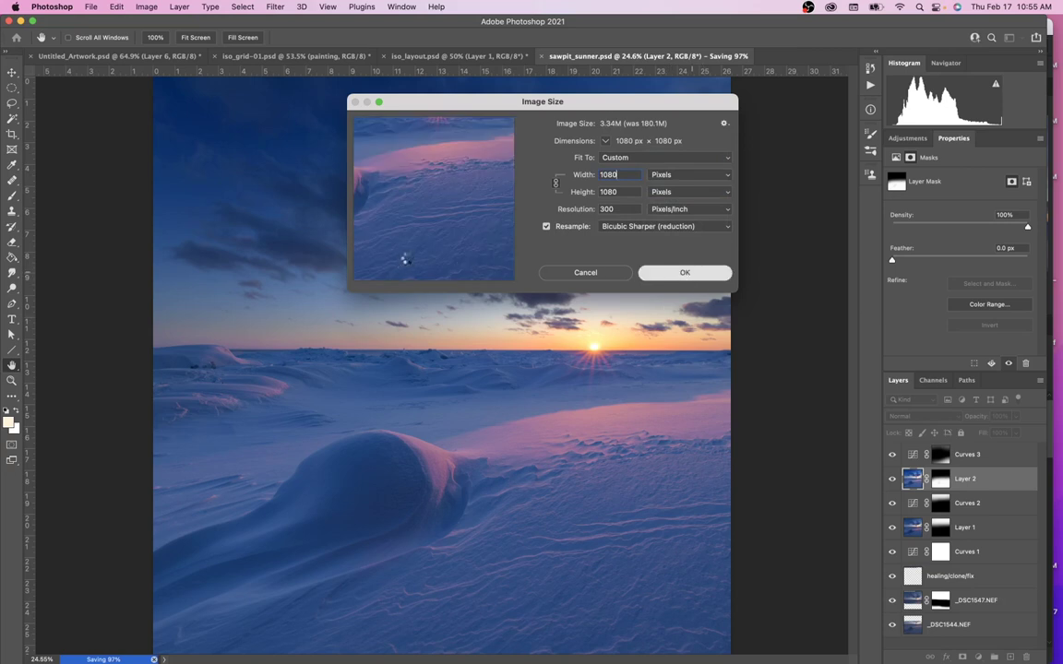
key(Return)
key(b)
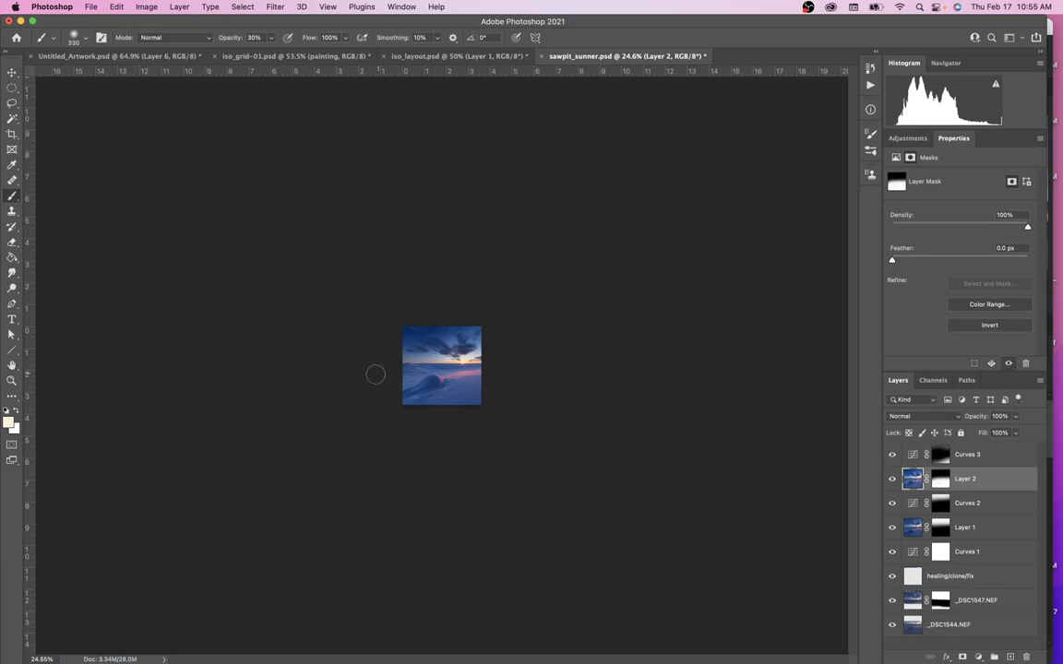
Cancel the Save for Web export and set up saving a copy in JPEG format instead
key(super+alt+shift+s)
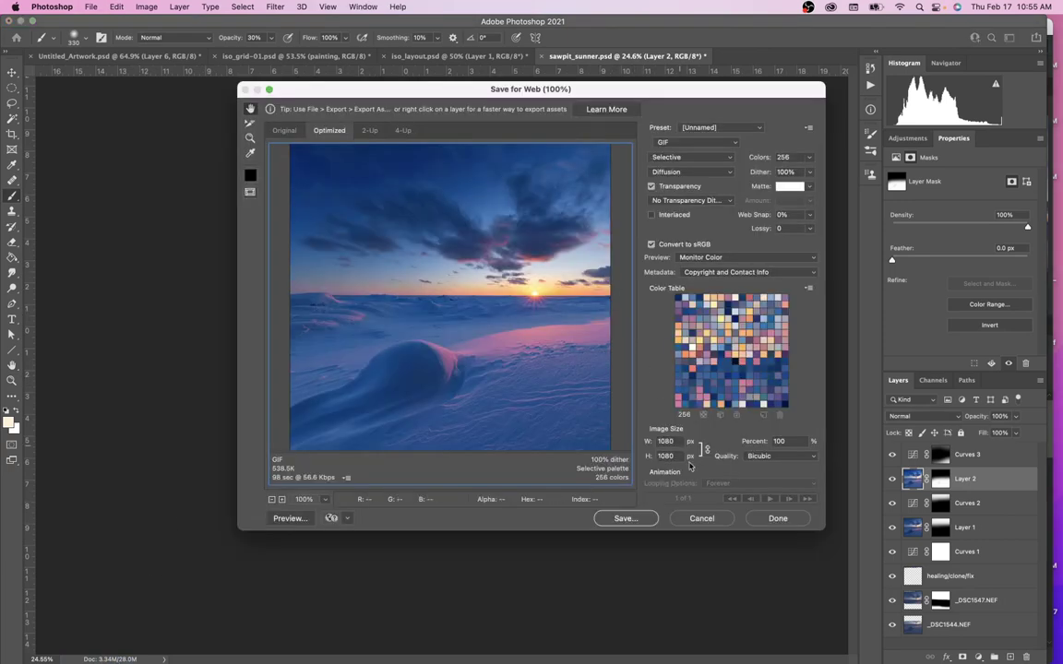
click(699, 516)
click(90, 7)
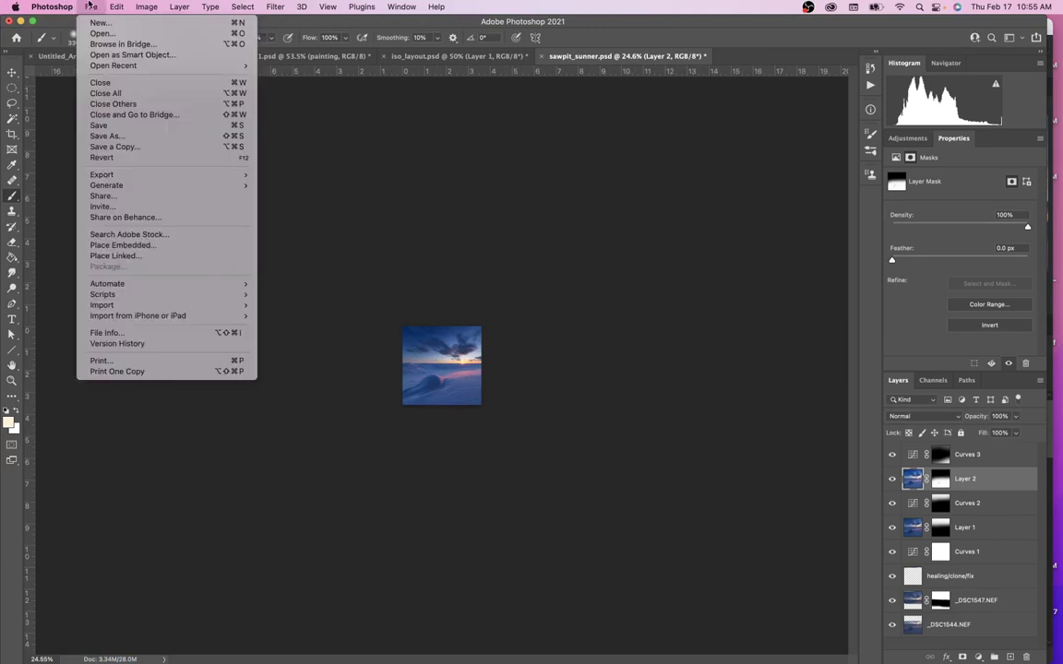
click(129, 147)
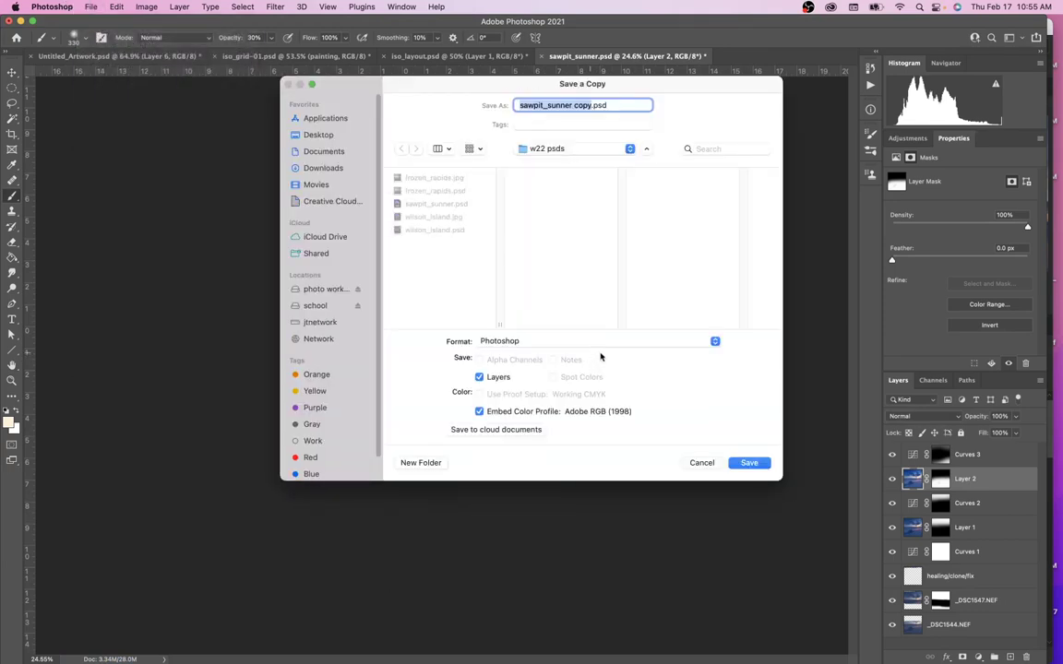
click(601, 341)
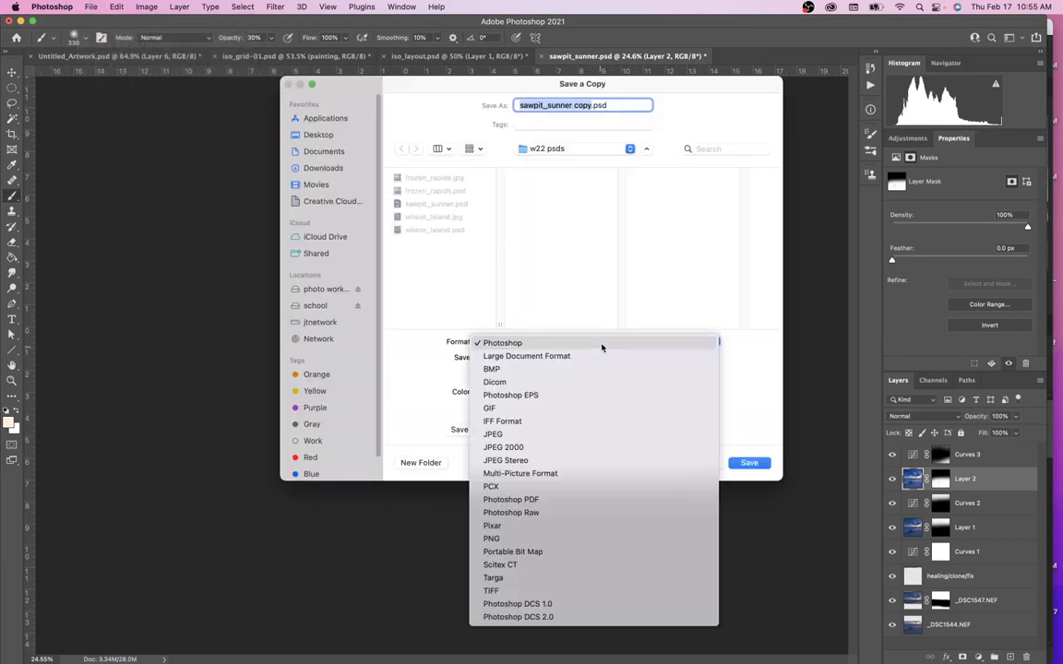
click(544, 434)
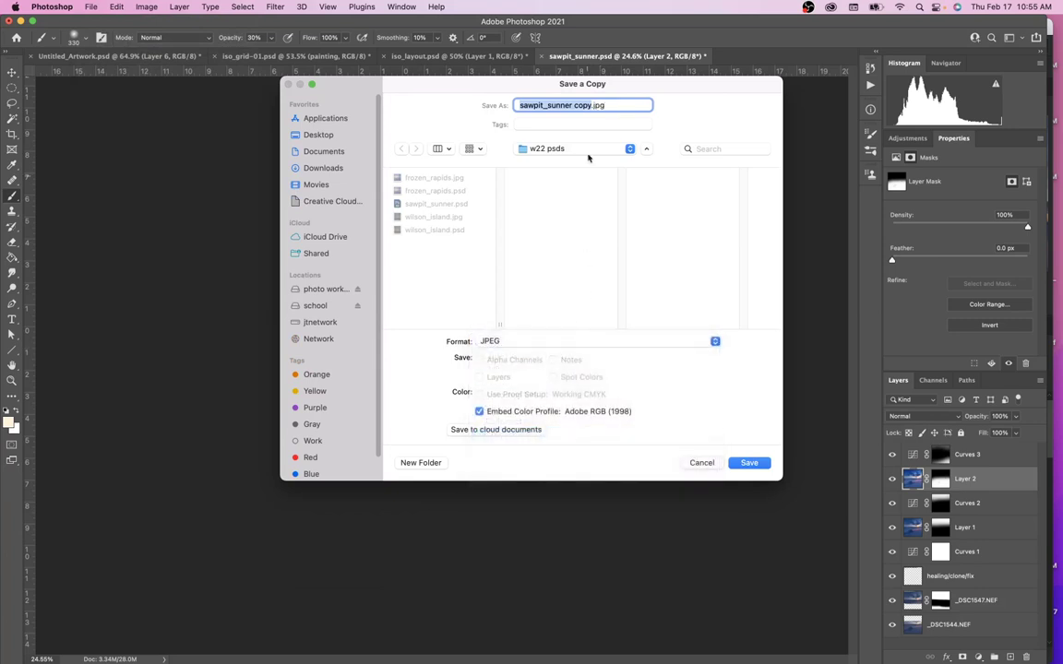
Name the JPEG copy sawpit_sunner.jpg and save it in the w22 psds folder, accepting the JPEG options
click(591, 105)
key(BackSpace)
key(BackSpace)
key(BackSpace)
key(BackSpace)
key(BackSpace)
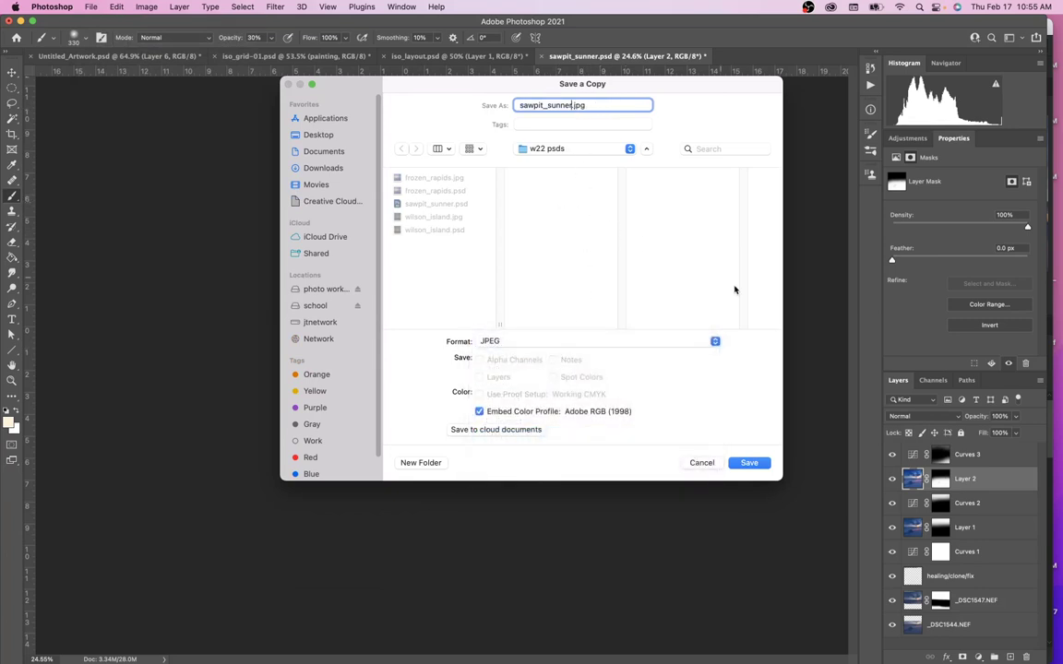
click(749, 462)
click(602, 186)
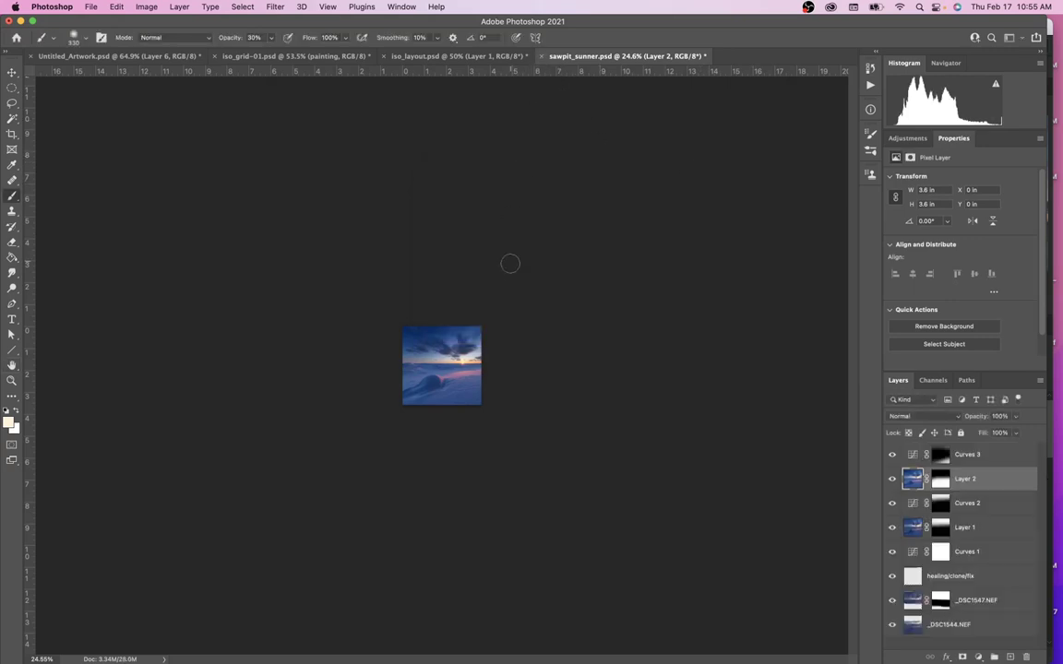
Close the resized document without saving its changes, and preview sawpit_sunner.jpg in the w22 psds folder in Adobe Bridge
click(541, 56)
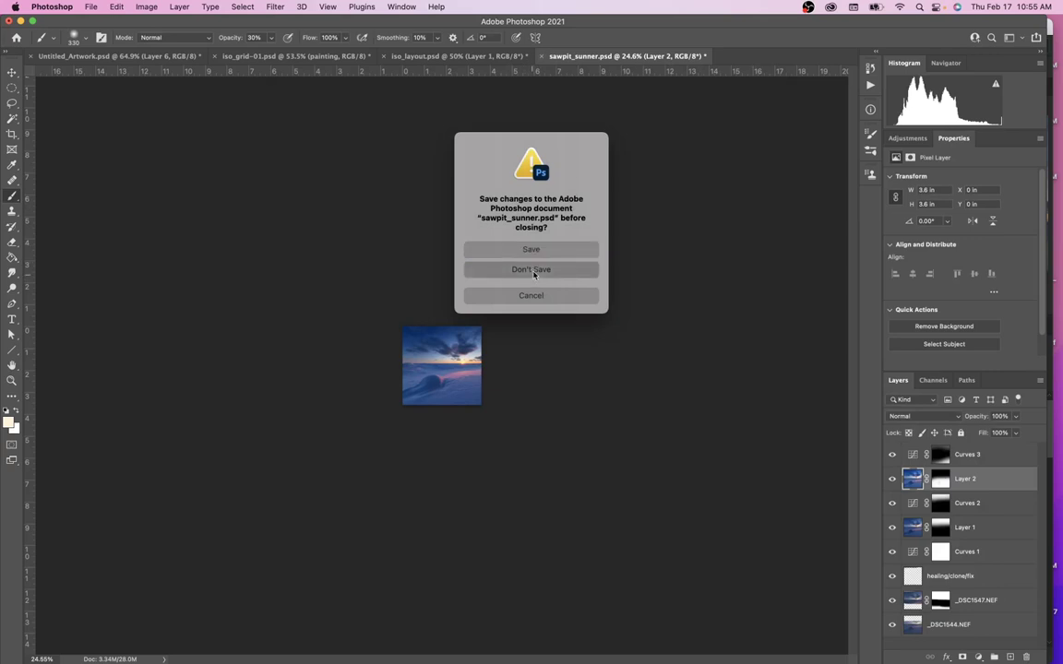
click(531, 269)
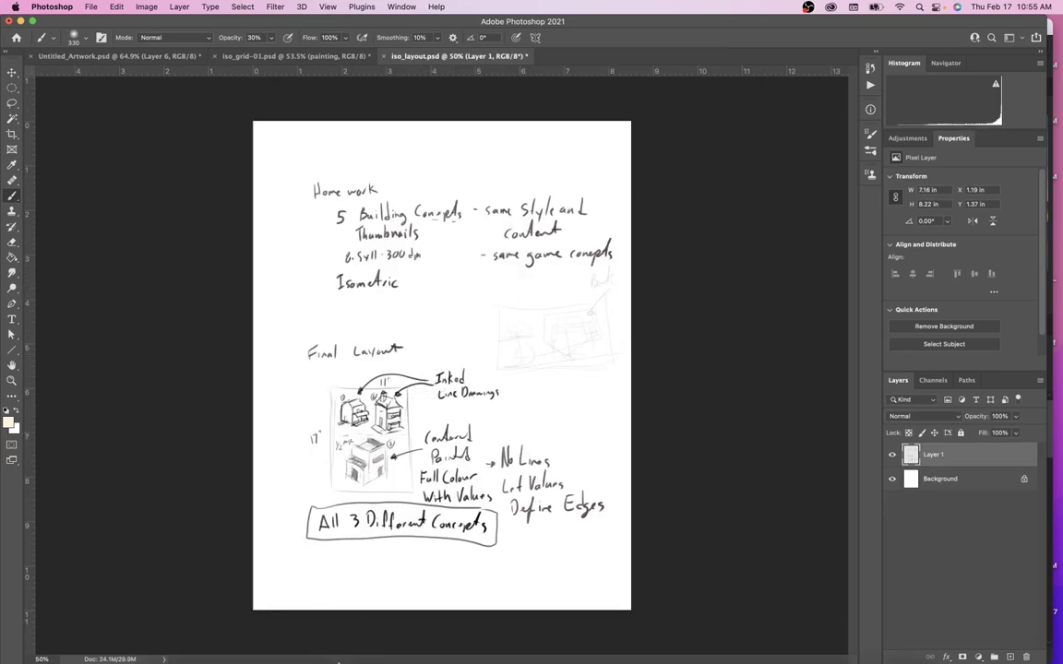
mouse_move(338, 661)
click(334, 657)
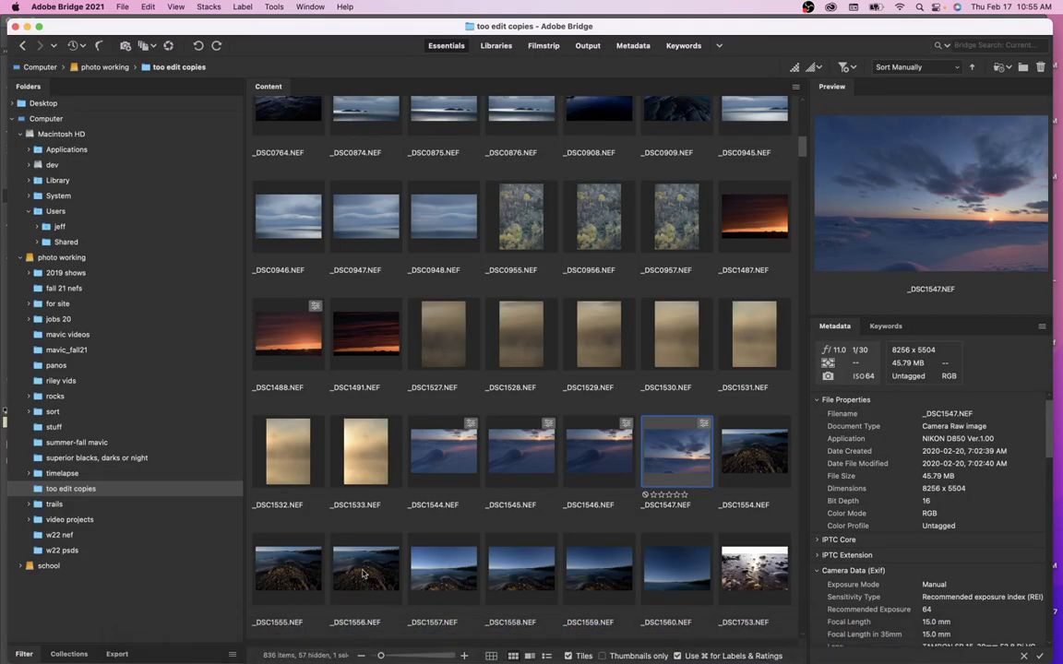
click(104, 549)
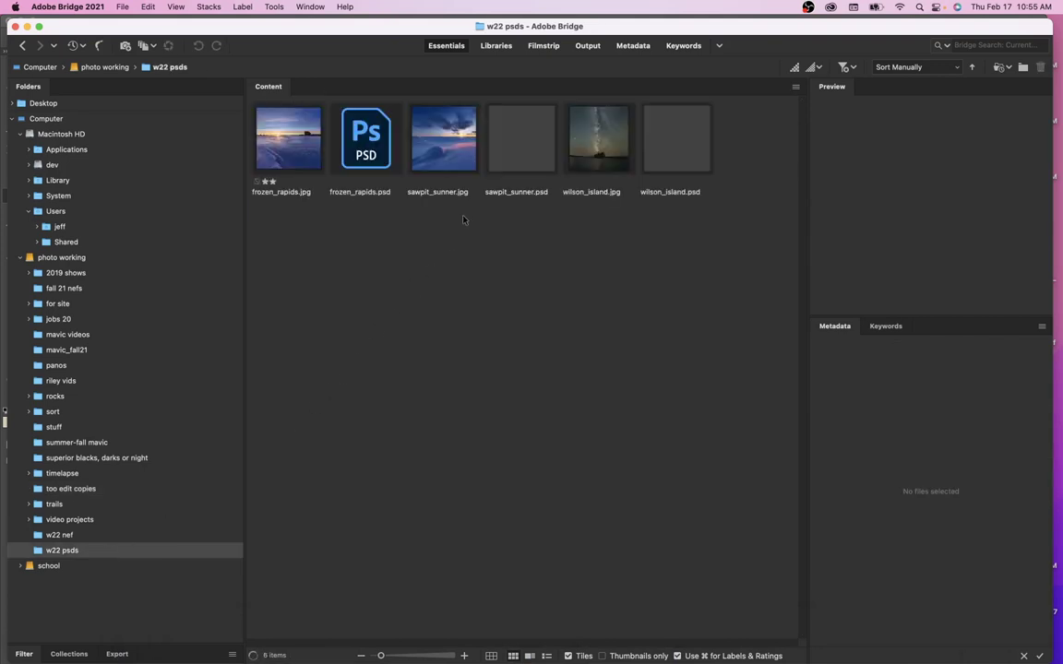
click(444, 148)
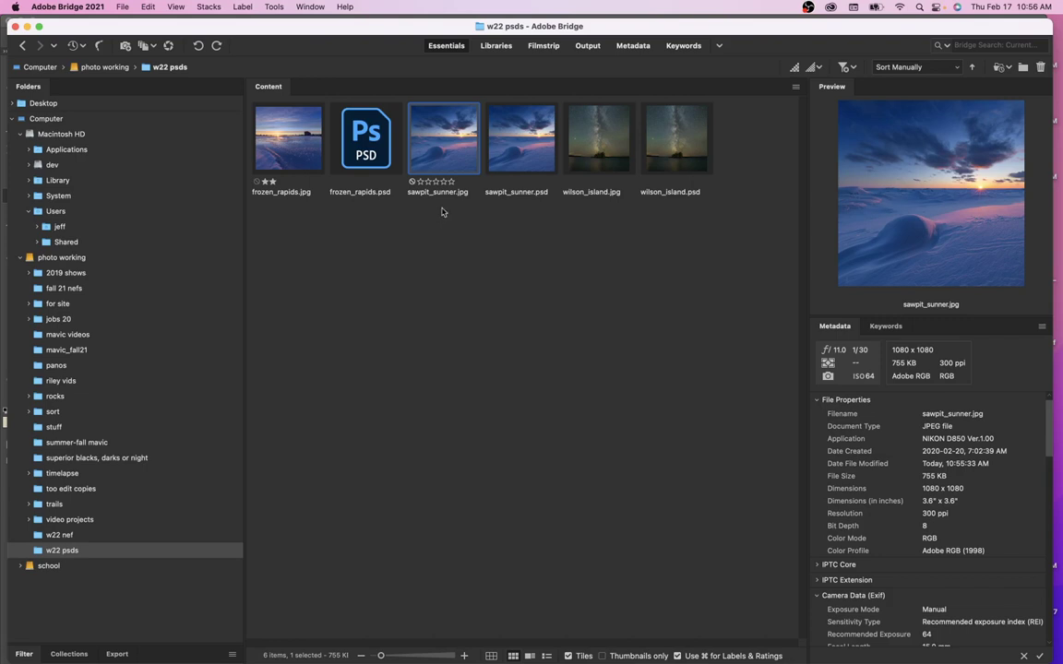
Preview wilson_island.jpg and wilson_island.psd, viewing the PSD full screen, and open wilson_island.psd in Photoshop
click(598, 146)
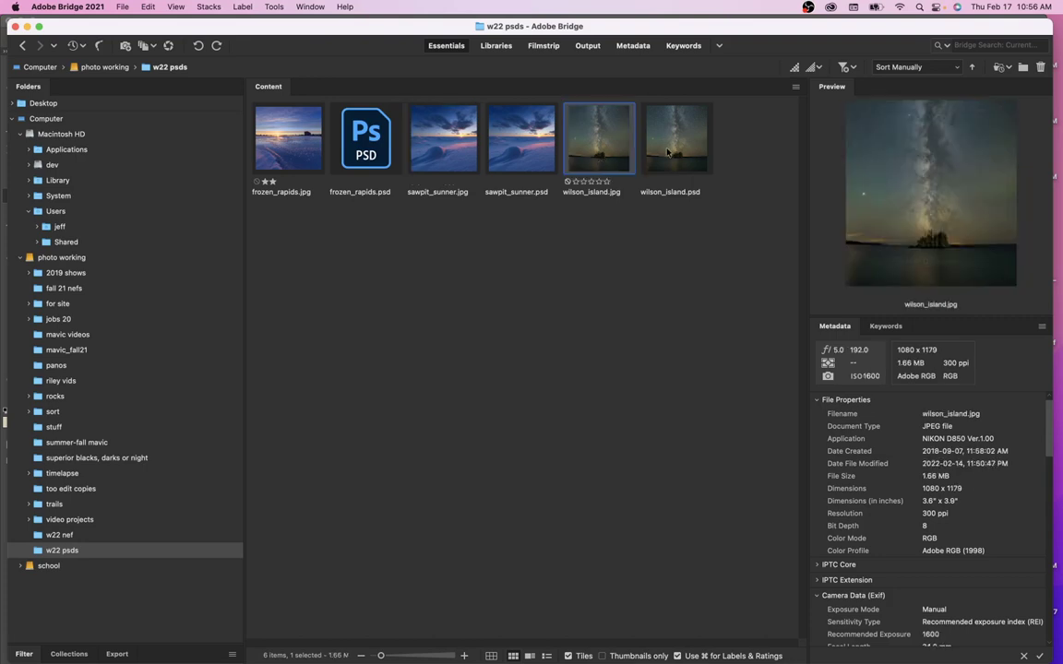
click(666, 155)
click(600, 161)
click(681, 158)
key(space)
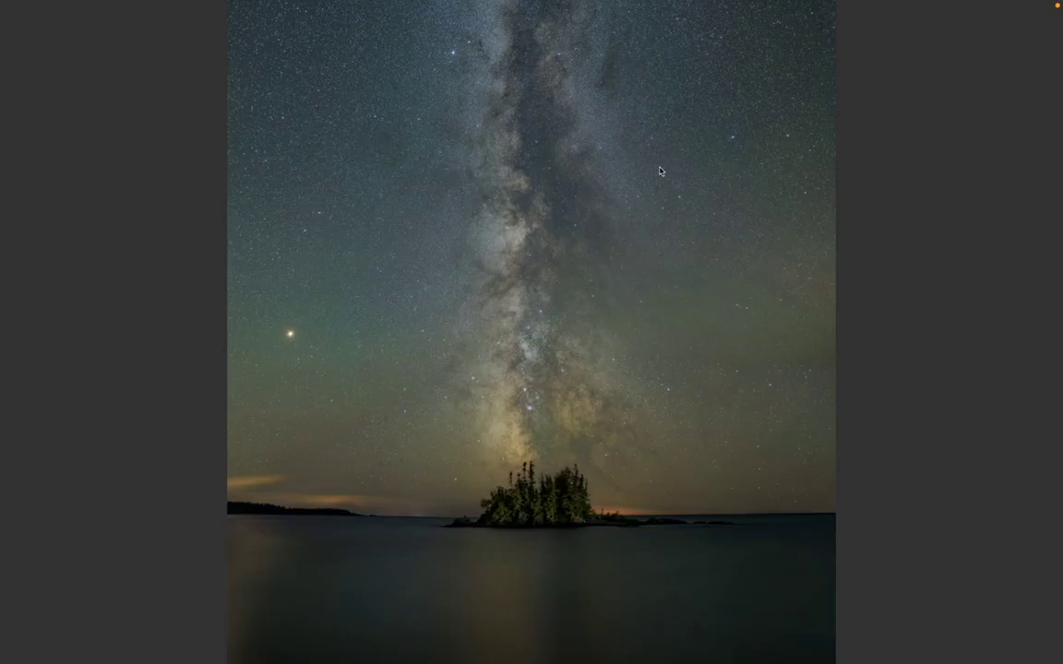
key(space)
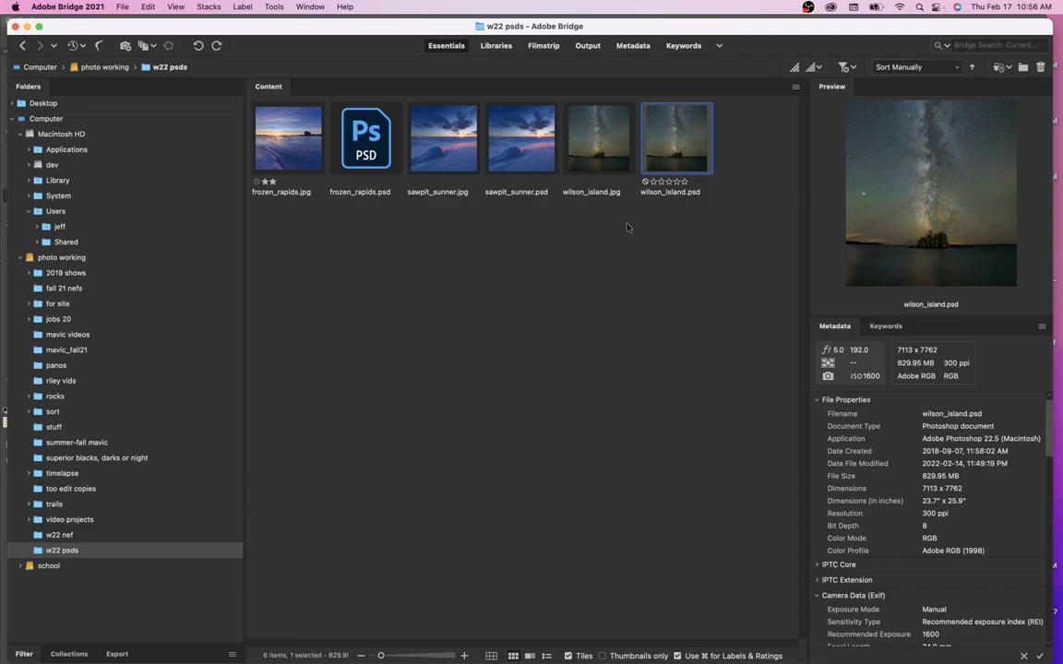
double_click(671, 152)
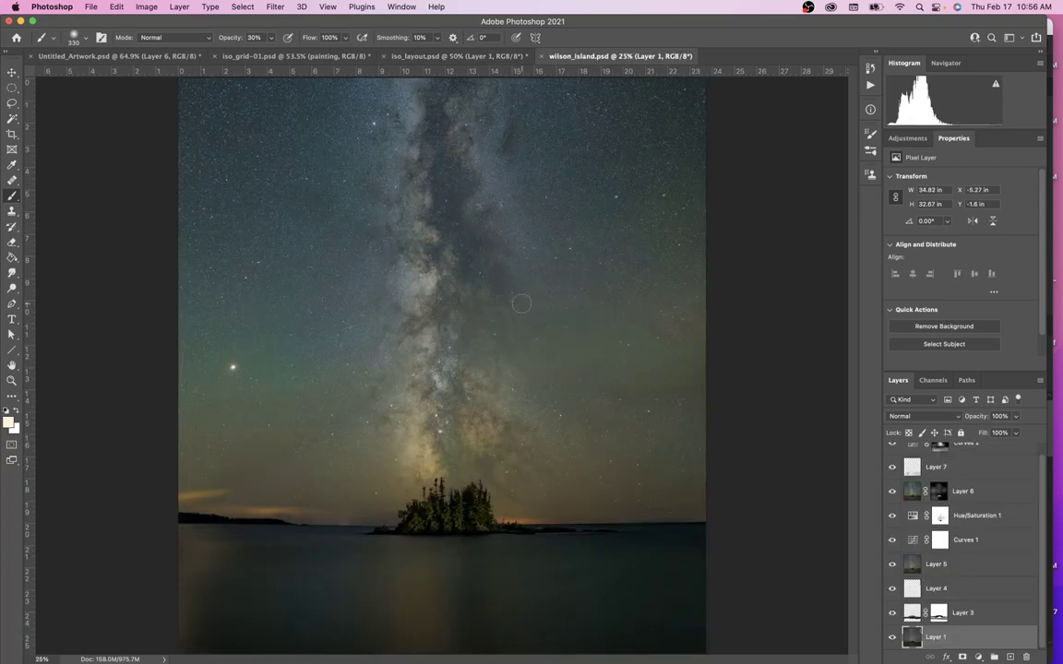
Examine the stars in the night sky around the Milky Way at high magnification
scroll(978, 503, up, 1)
scroll(1043, 501, down, 1)
scroll(1043, 501, up, 1)
scroll(1043, 489, down, 1)
scroll(1043, 472, up, 1)
scroll(978, 471, down, 1)
scroll(533, 245, up, 10)
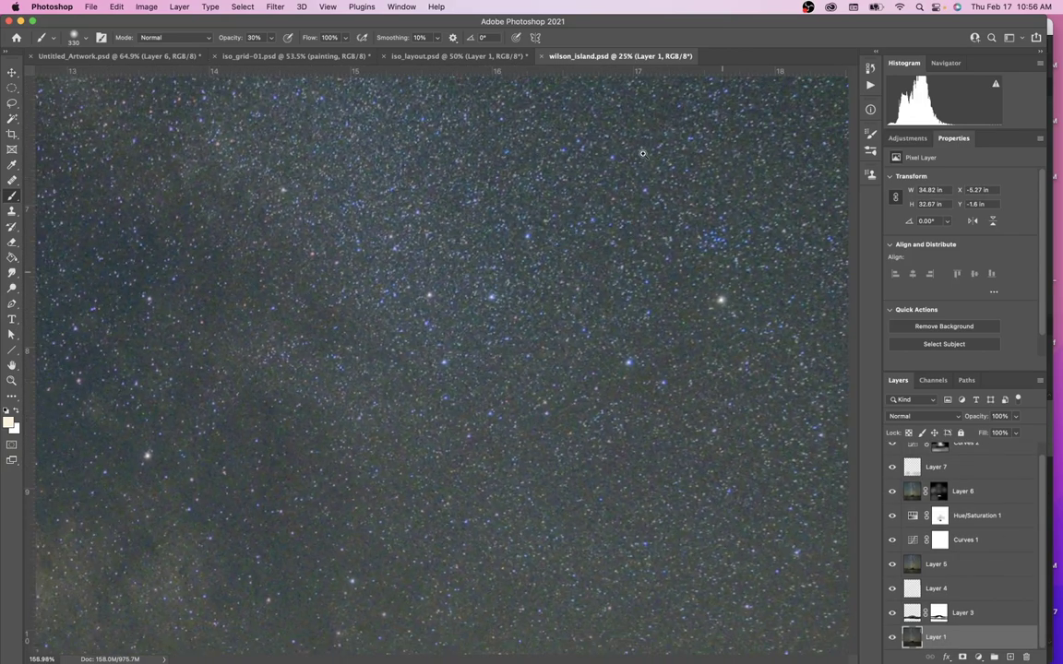
drag(584, 338, 574, 359)
scroll(575, 359, right, 10)
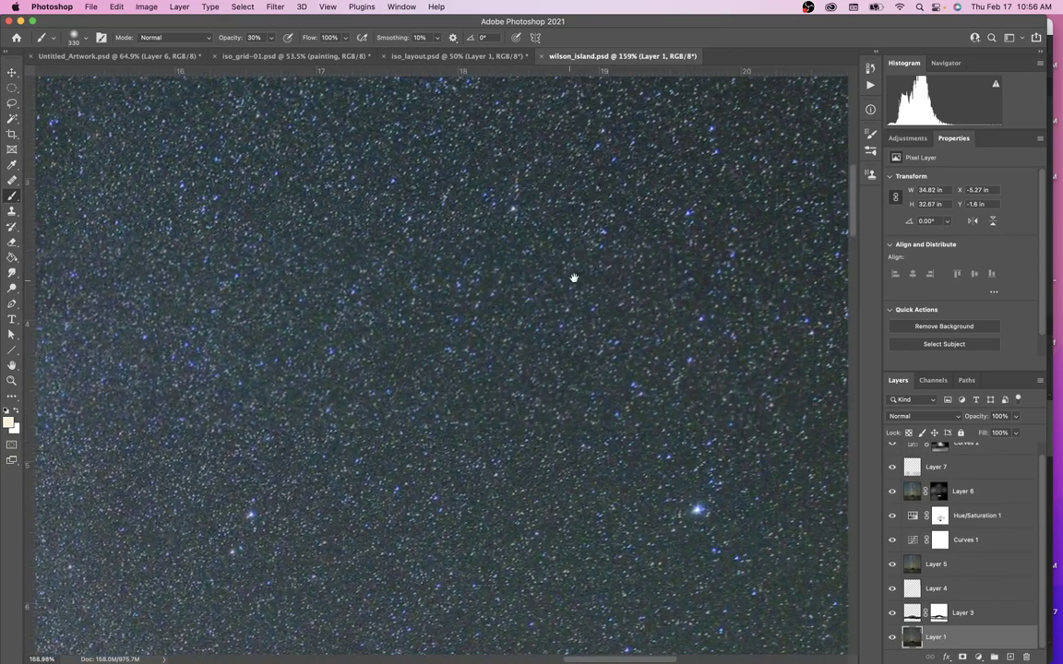
scroll(614, 252, up, 5)
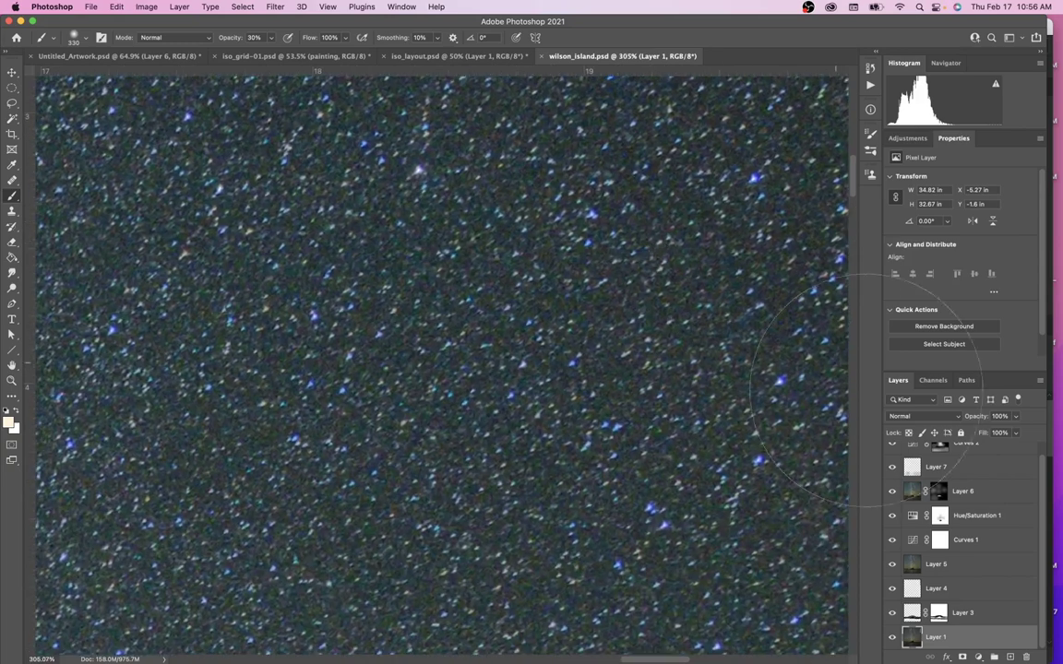
Compare the magnified night sky with Layer 5 hidden and shown, leaving the layer visible
scroll(939, 443, up, 1)
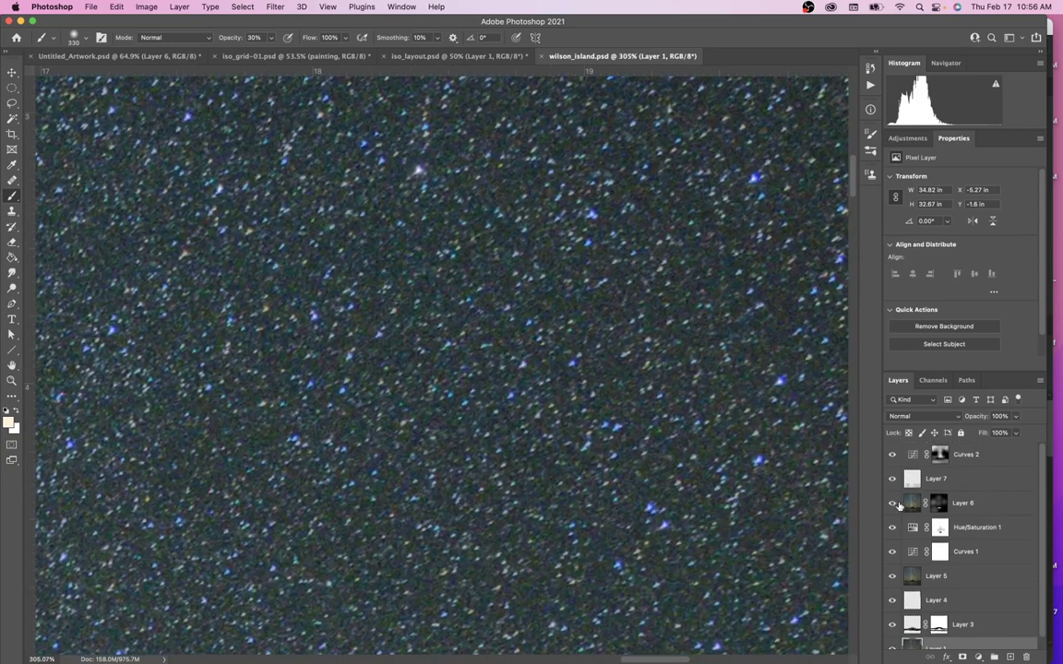
click(892, 576)
click(892, 575)
click(892, 574)
click(892, 572)
Stamp all visible layers into a new merged layer above Curves 2, apply a filter to it, and view the whole image
click(960, 463)
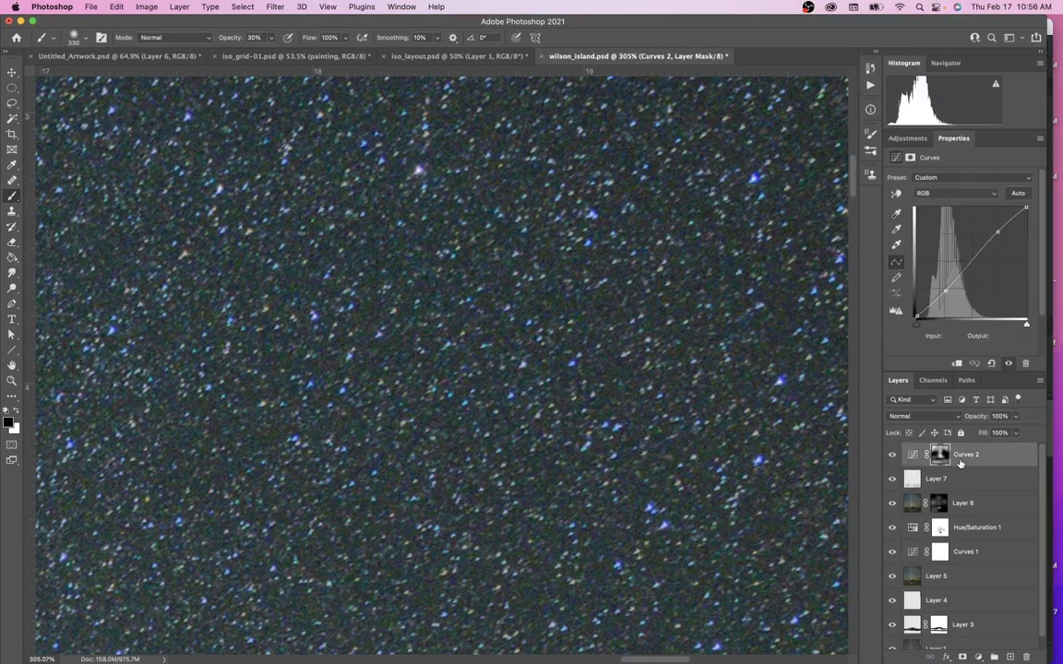
key(super+alt+shift+e)
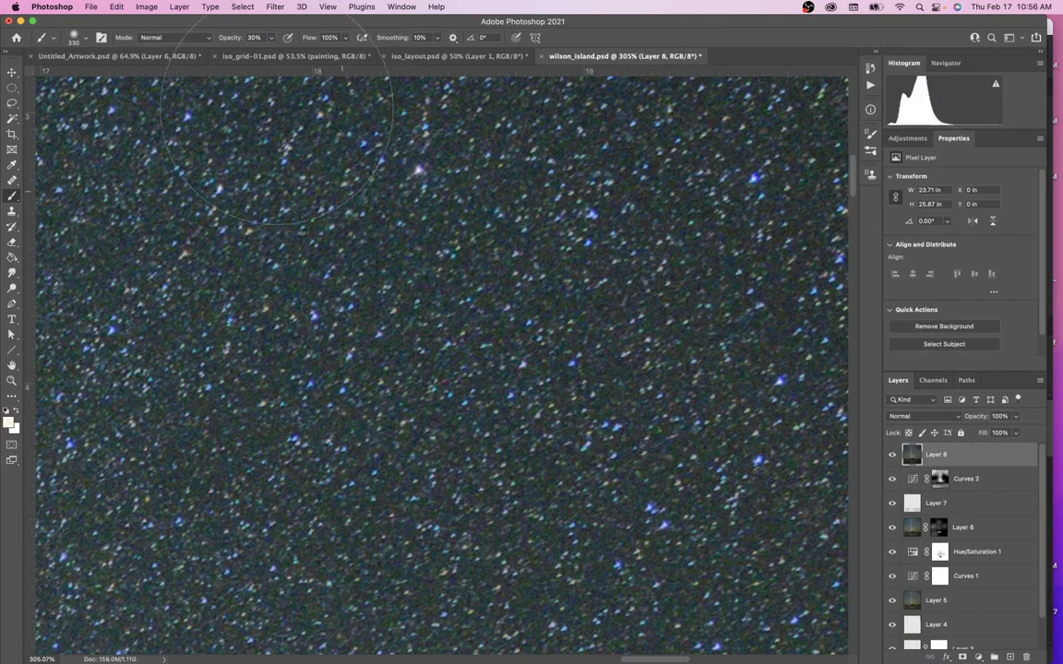
click(275, 7)
mouse_move(320, 279)
click(477, 280)
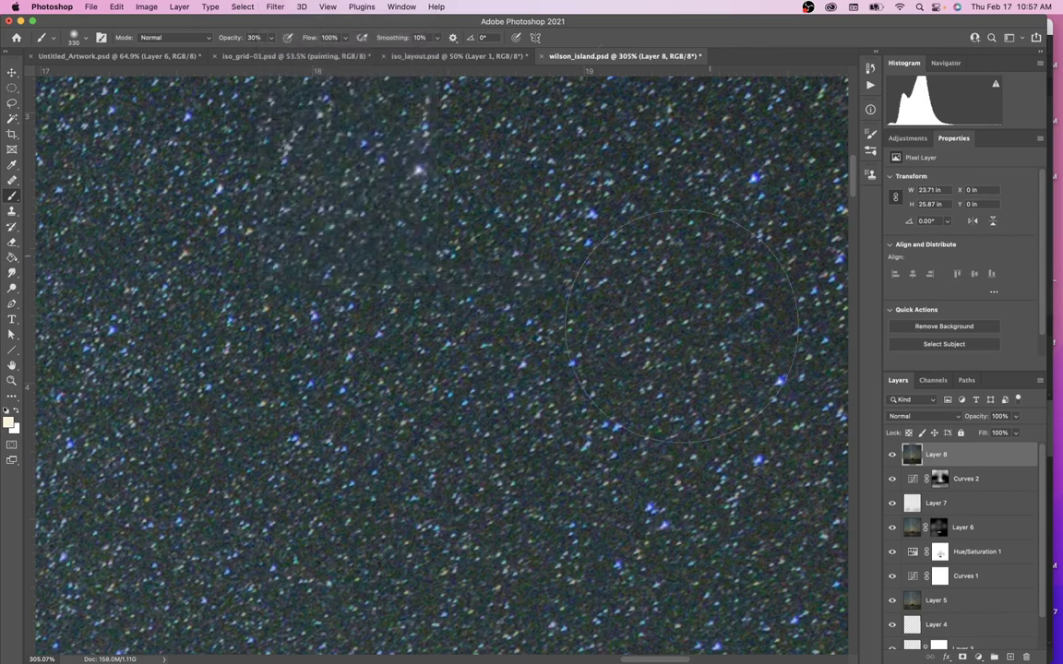
key(super+0)
Switch to Adobe Bridge and preview sawpit_sunner.jpg from the w22 psds folder in the Filmstrip workspace
mouse_move(341, 657)
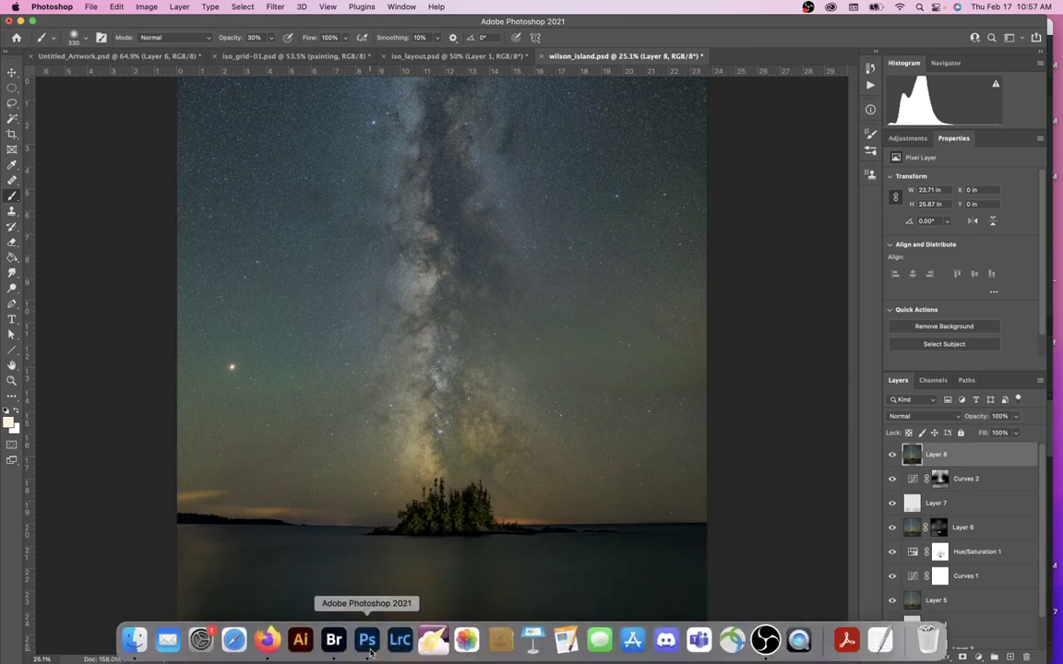
click(334, 639)
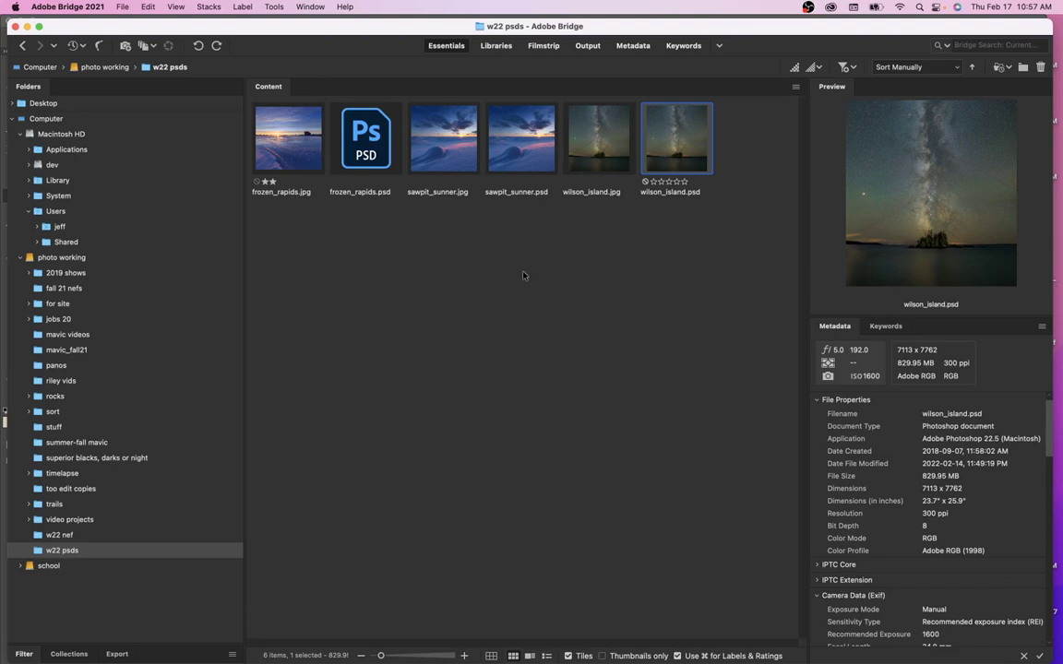
mouse_move(599, 661)
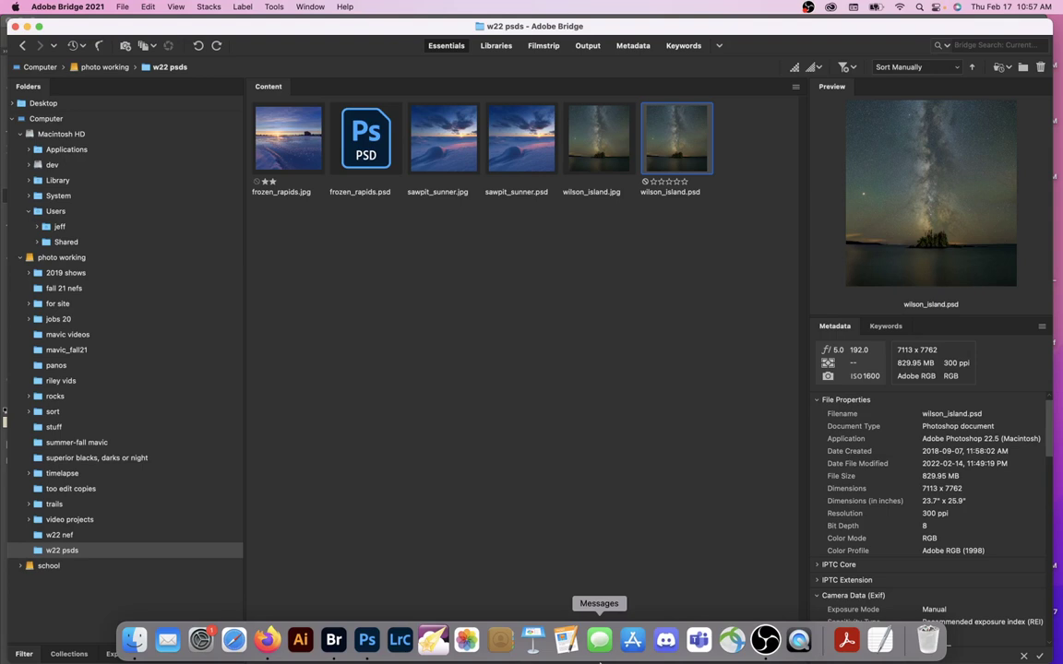
click(428, 163)
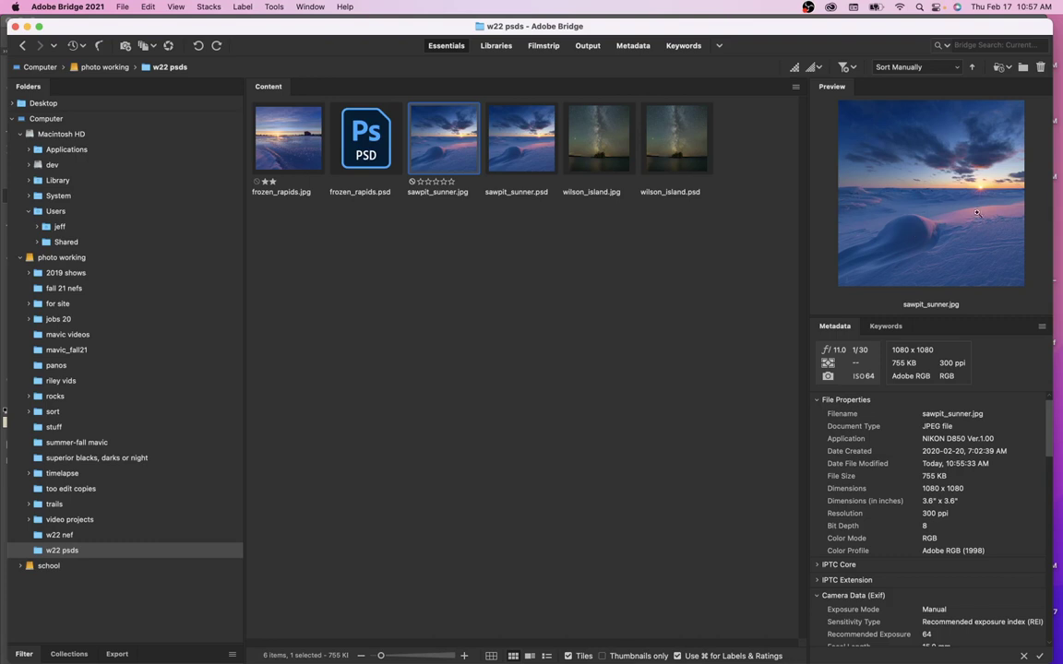
click(543, 45)
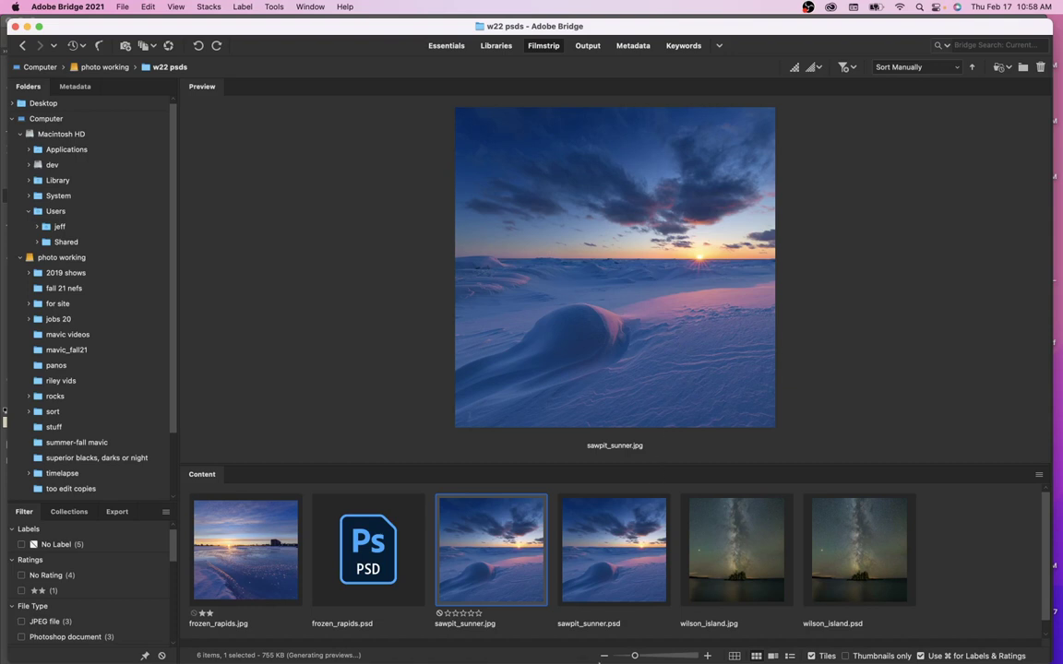
mouse_move(607, 660)
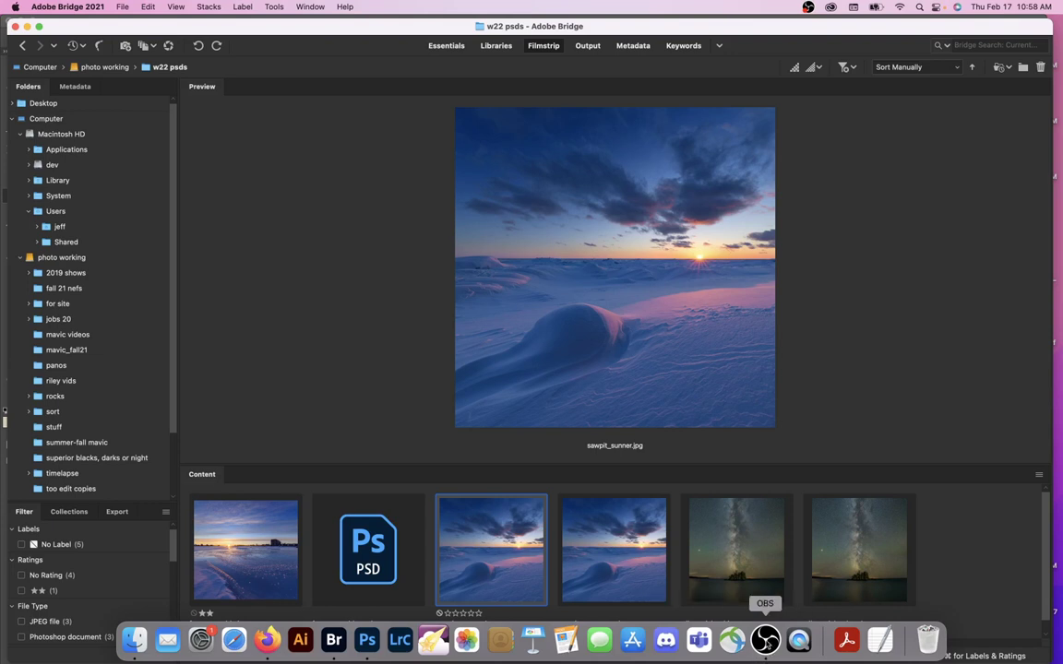
click(765, 638)
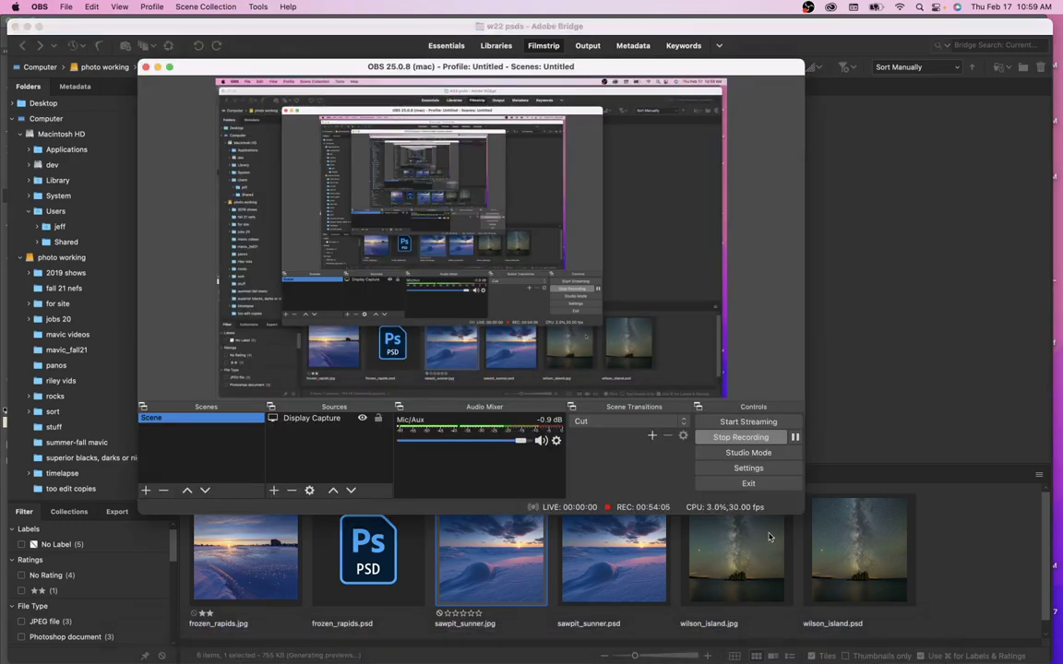